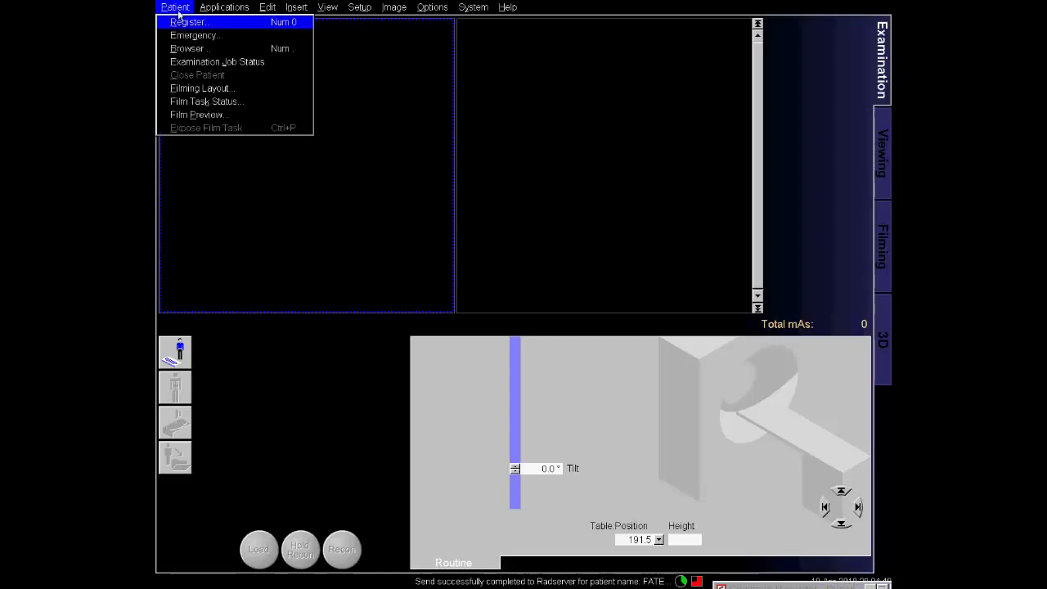
Open the Patient Registration form from the Patient menu to register a new patient.
left_click(186, 23)
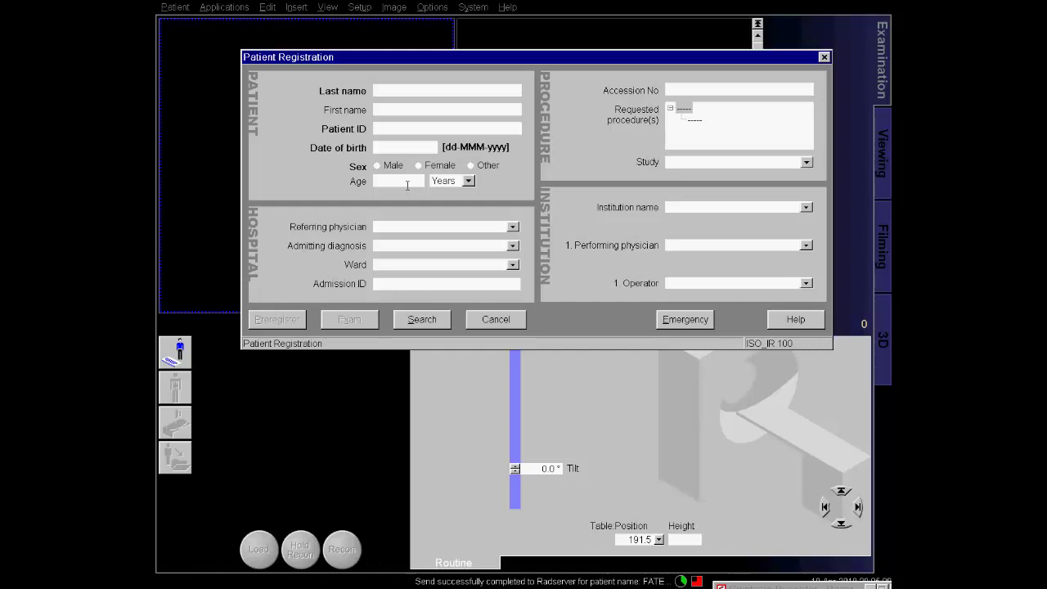
Enter the patient's last name, correcting the misspelled letters.
type("A")
type("BDUS")
type("S")
type("OKKOR")
key("BackSpace")
key("BackSpace")
key("BackSpace")
type("R")
left_click(434, 90)
type("U")
left_click(422, 90)
key("BackSpace")
type("U")
Enter the patient ID and age 82, and set the sex to Male.
left_click(418, 129)
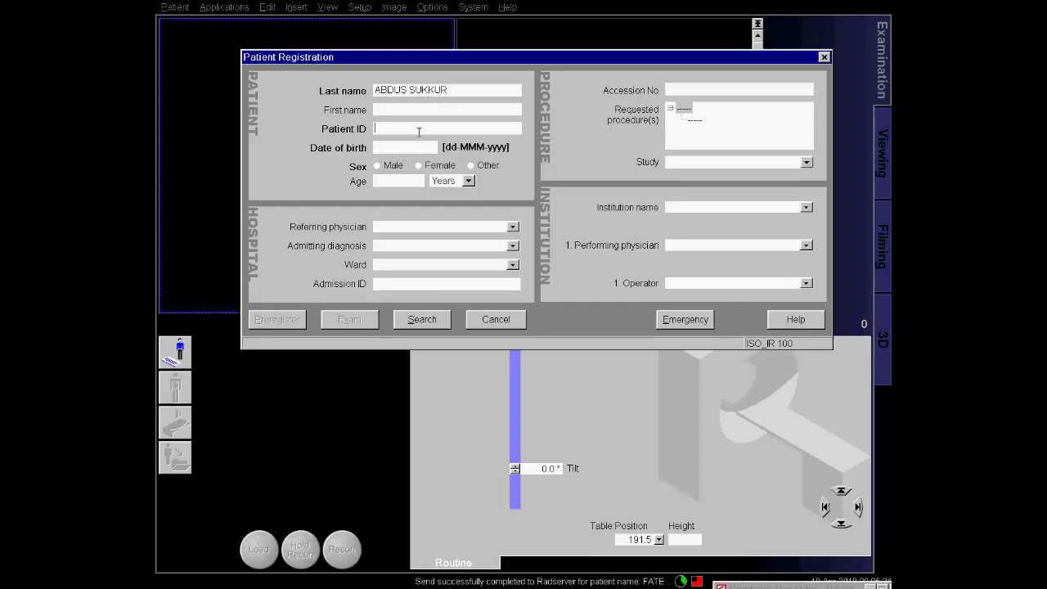
left_click(400, 182)
type("82")
left_click(379, 165)
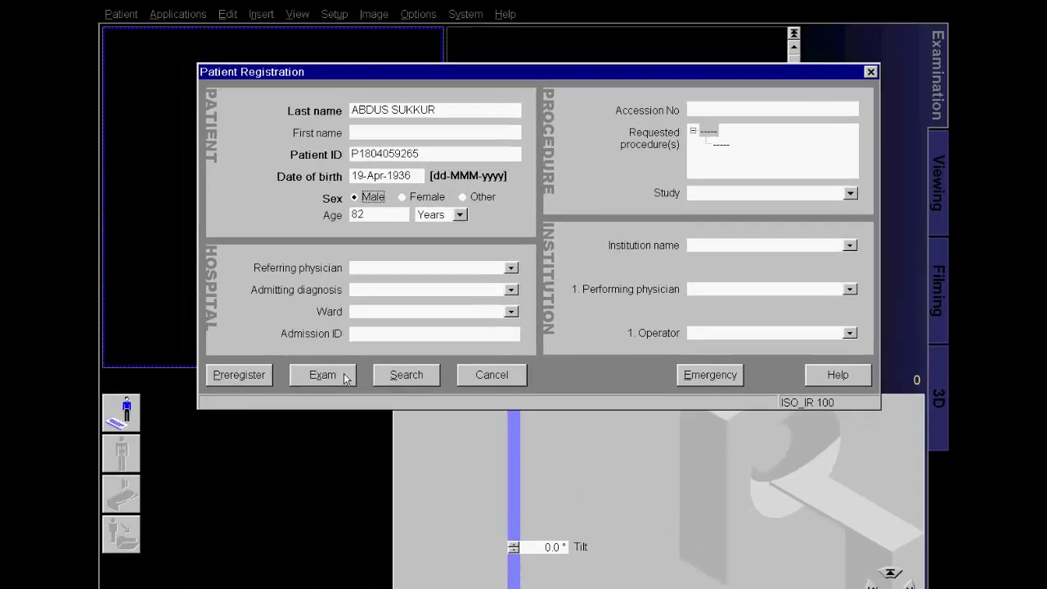
Start the exam and load the adult 1_NeckRoutine_Customized protocol for the neck.
left_click(344, 376)
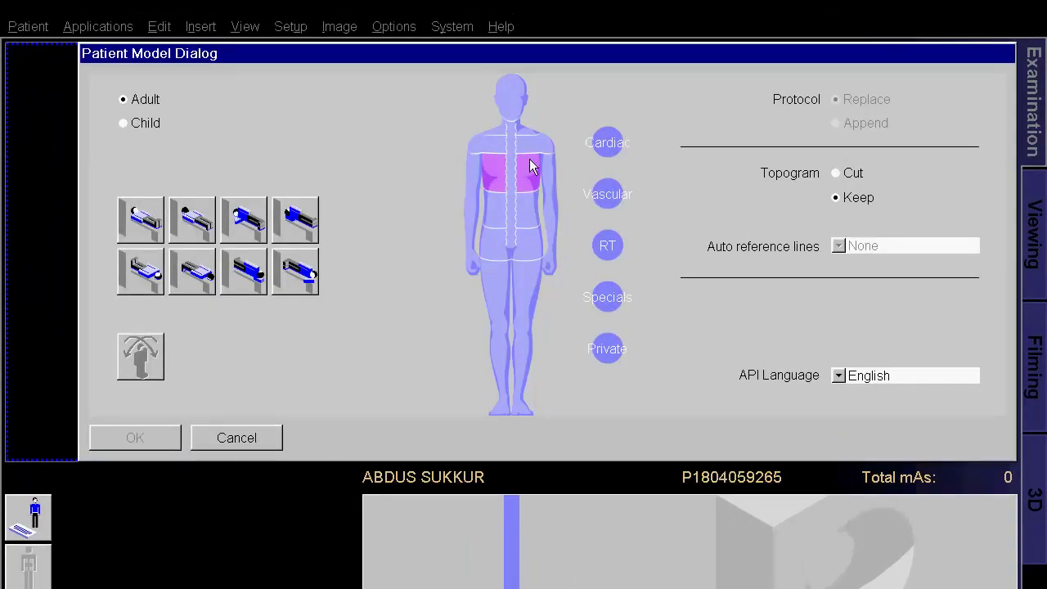
left_click(524, 99)
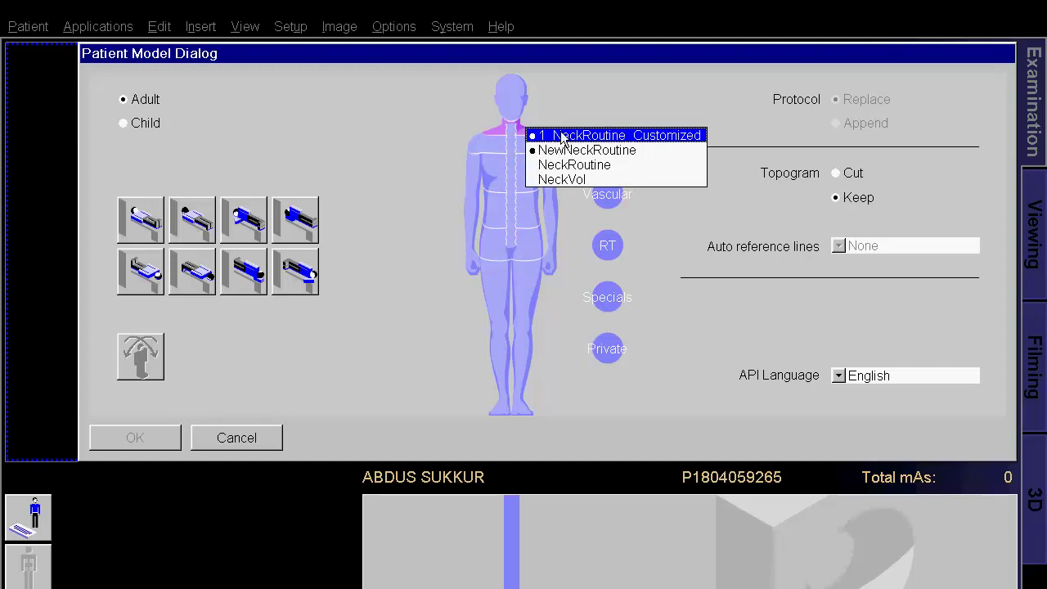
left_click(618, 137)
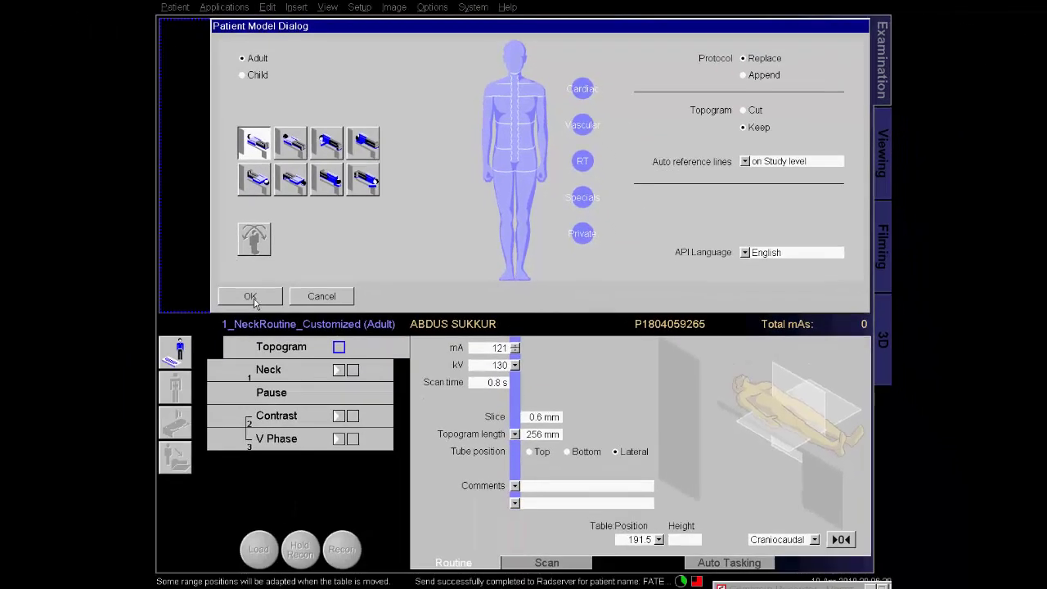
left_click(253, 301)
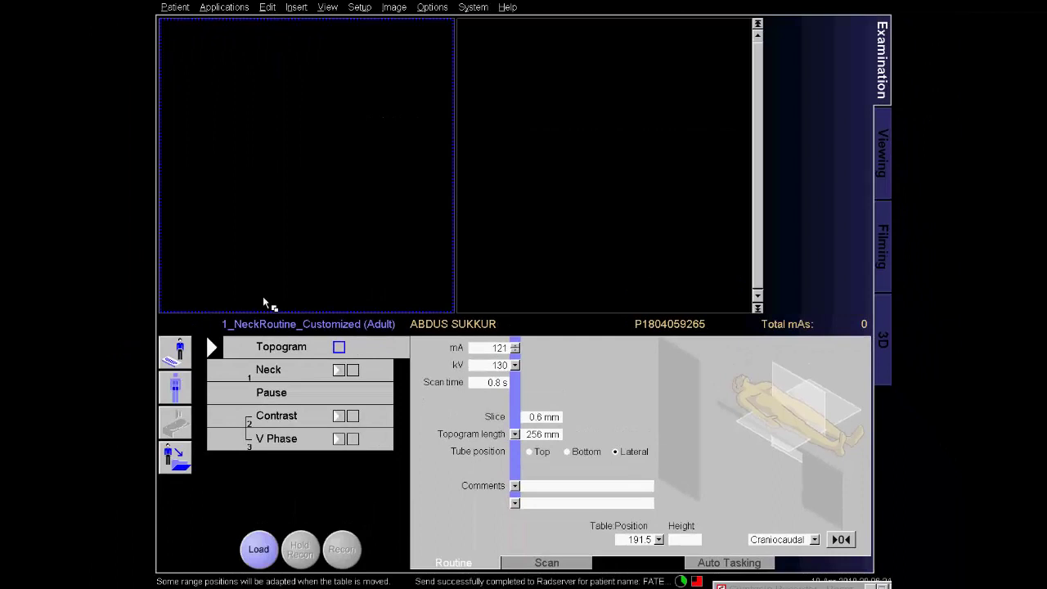
Load and acquire the lateral head-and-neck topogram.
left_click(756, 582)
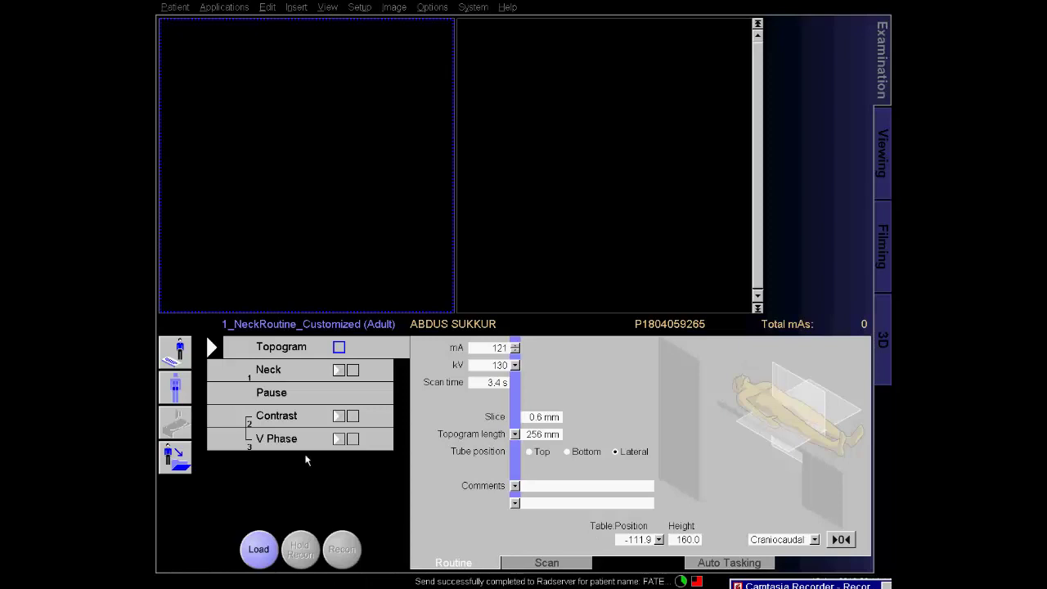
left_click(262, 534)
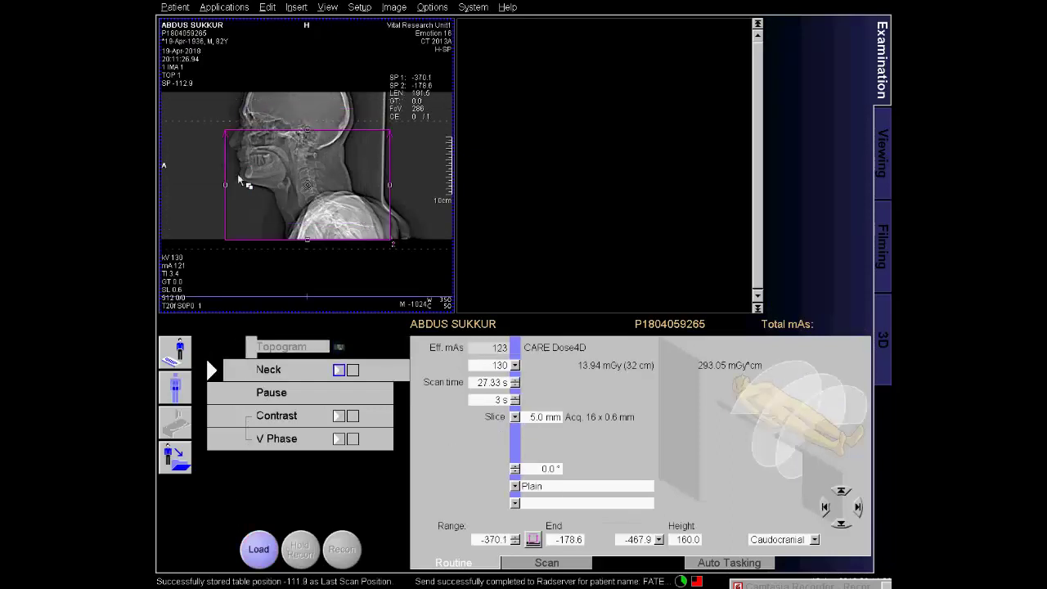
Fit the Neck scan range on the topogram to -364.6 to -130.1 and load the Neck scan.
left_click_drag(307, 131, 306, 98)
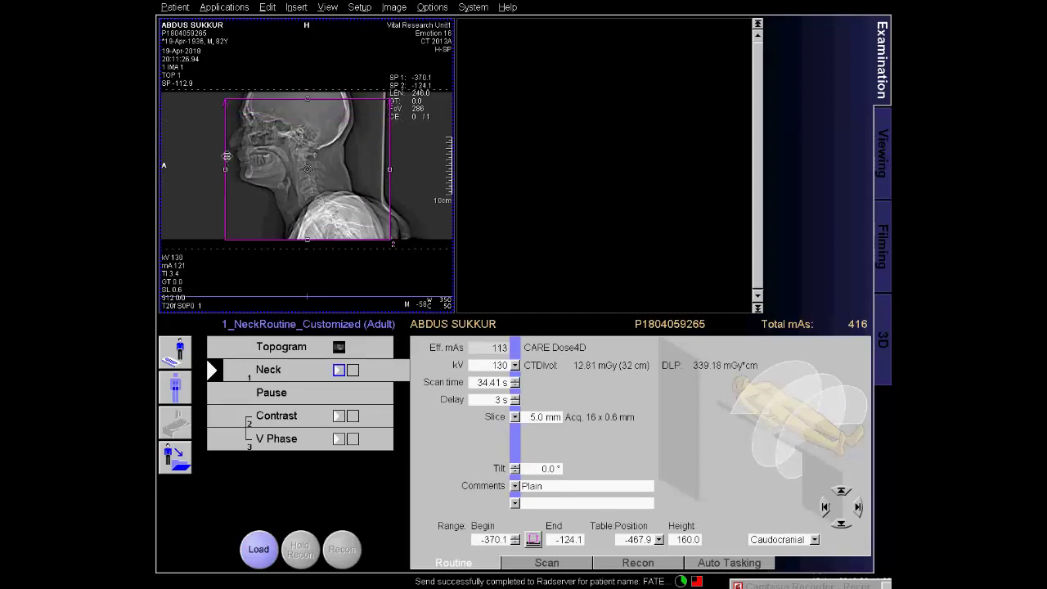
left_click_drag(225, 169, 221, 169)
left_click_drag(389, 169, 386, 168)
left_click_drag(303, 101, 304, 96)
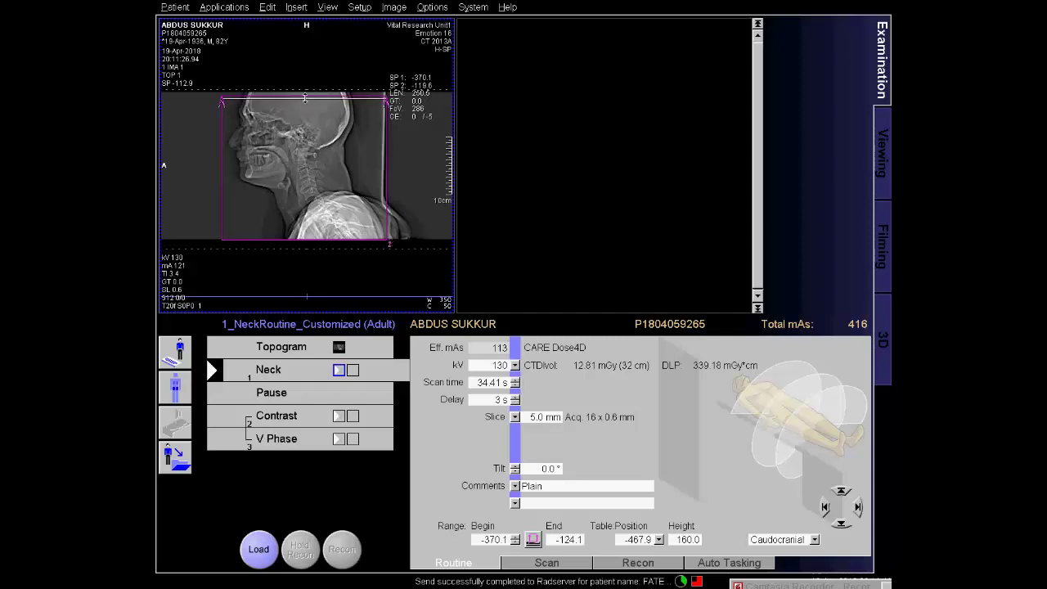
left_click_drag(387, 168, 388, 168)
left_click_drag(305, 240, 305, 237)
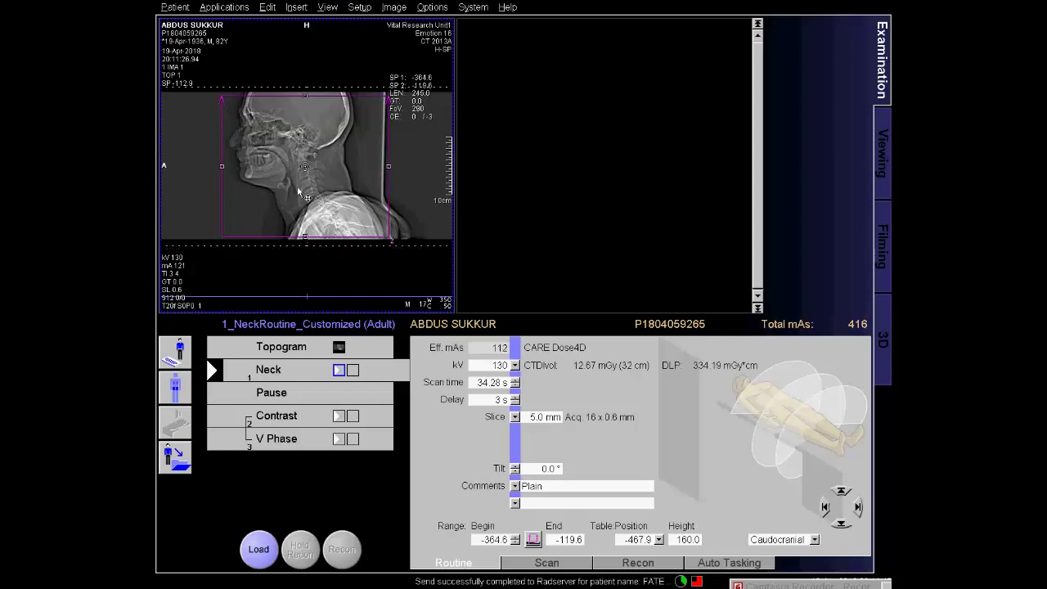
left_click_drag(305, 96, 306, 101)
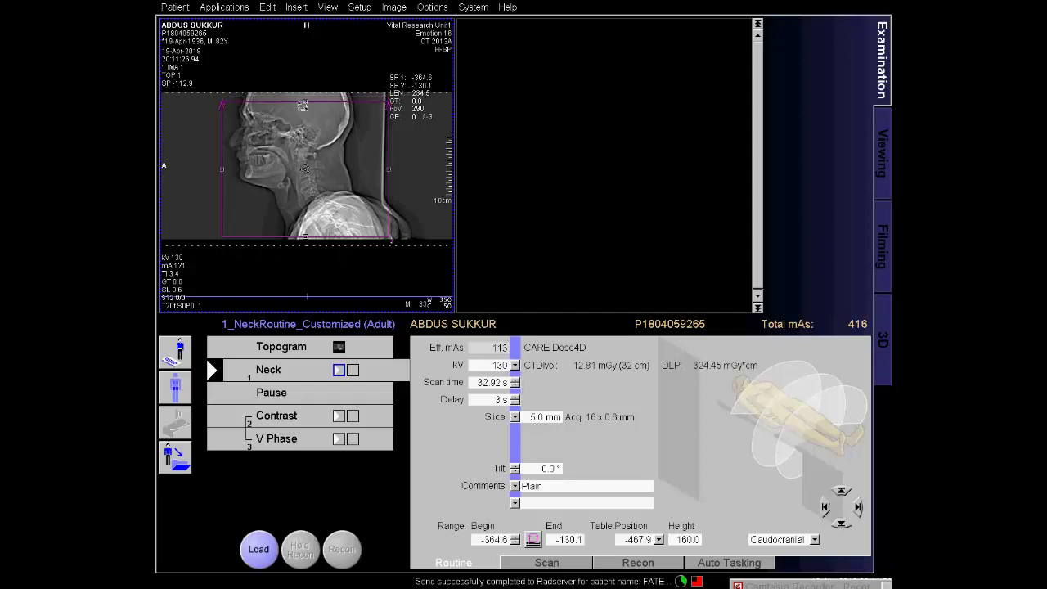
left_click(259, 550)
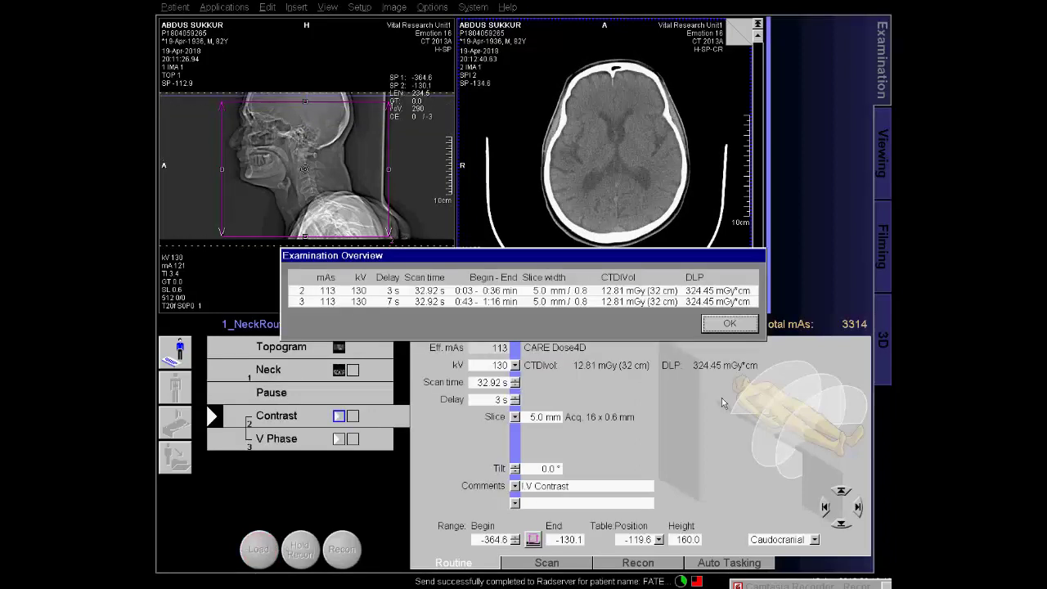
Close the Examination Overview and show the Neck job's B50s, Larynx-window recon settings.
left_click(726, 325)
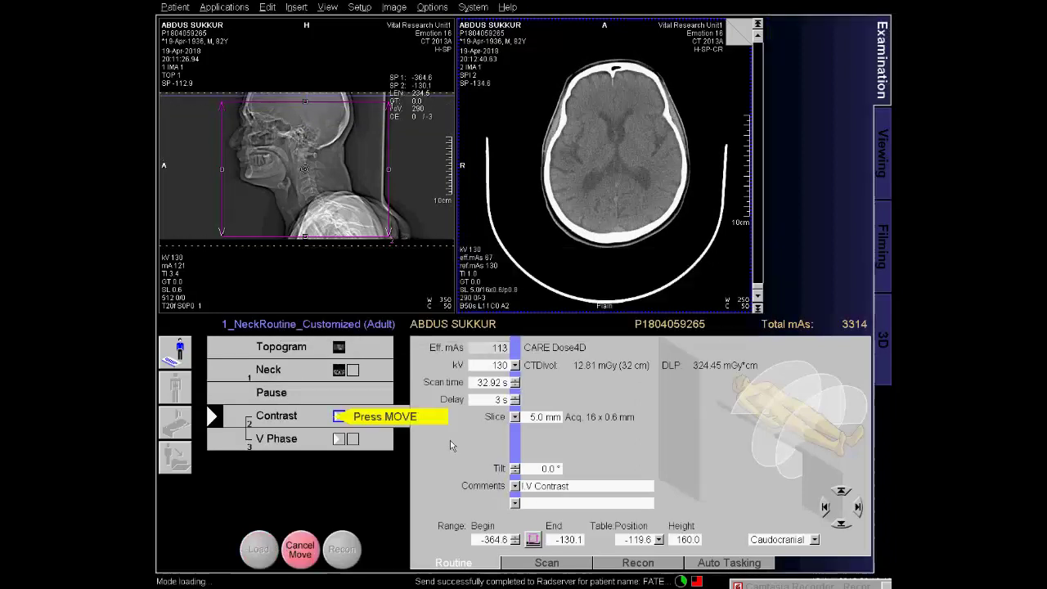
left_click(338, 372)
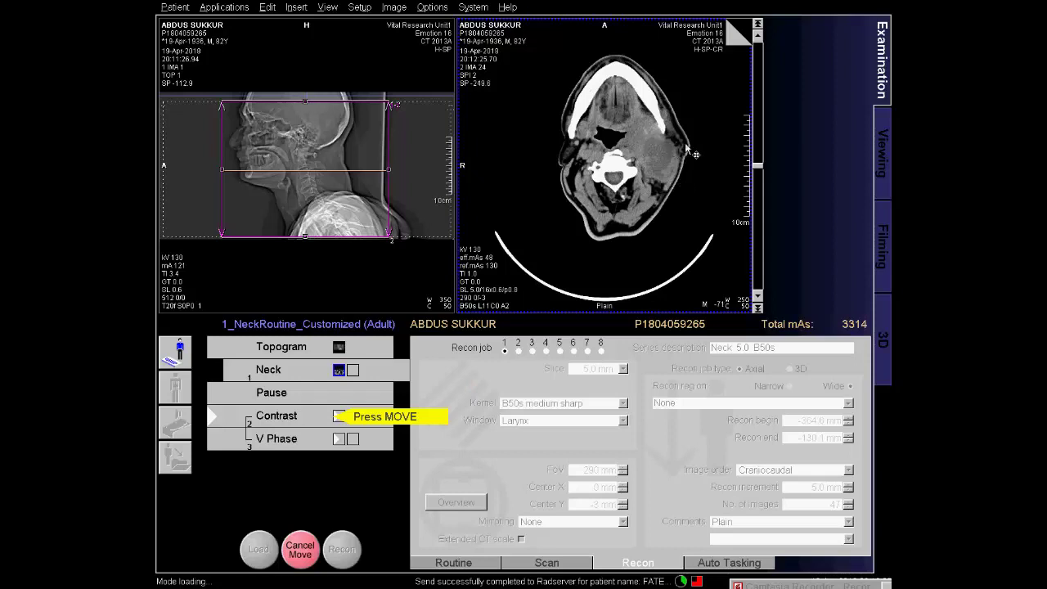
Select the Contrast step and acquire the Contrast and V Phase scans.
left_click(316, 418)
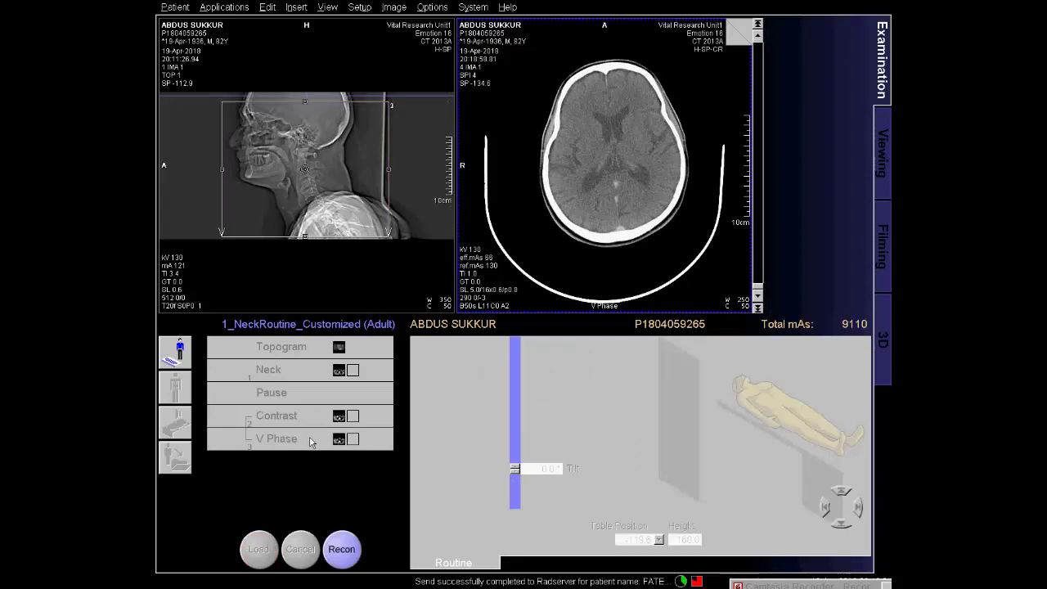
Paste copied Pause and V Phase steps after the V Phase step.
left_click(310, 442)
right_click(219, 440)
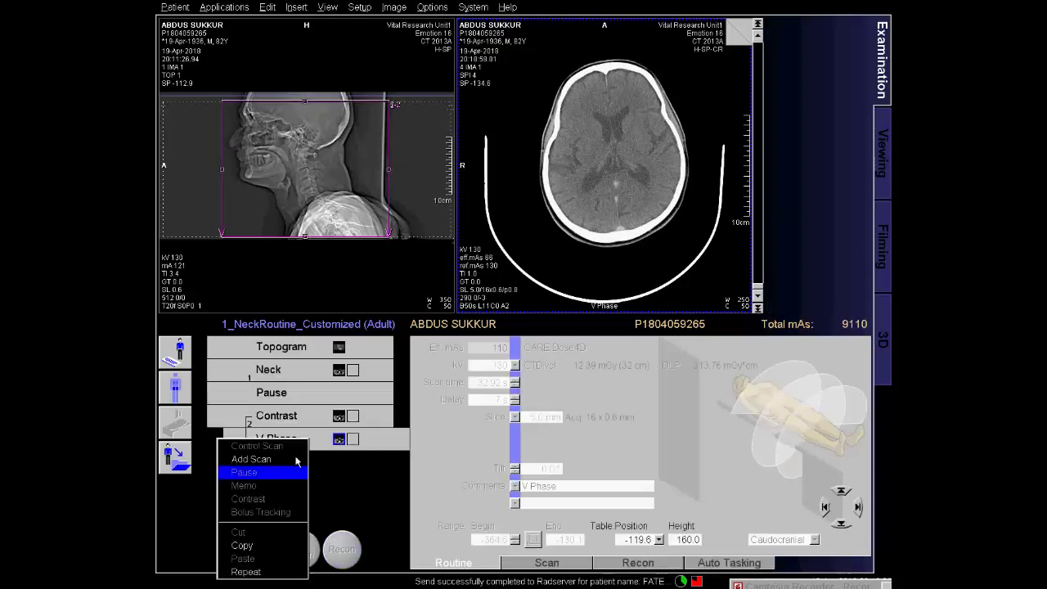
left_click(270, 559)
Rename the new scan step 'Open Month' and load it for scanning.
key("BackSpace")
key("BackSpace")
key("BackSpace")
key("BackSpace")
key("BackSpace")
key("BackSpace")
key("BackSpace")
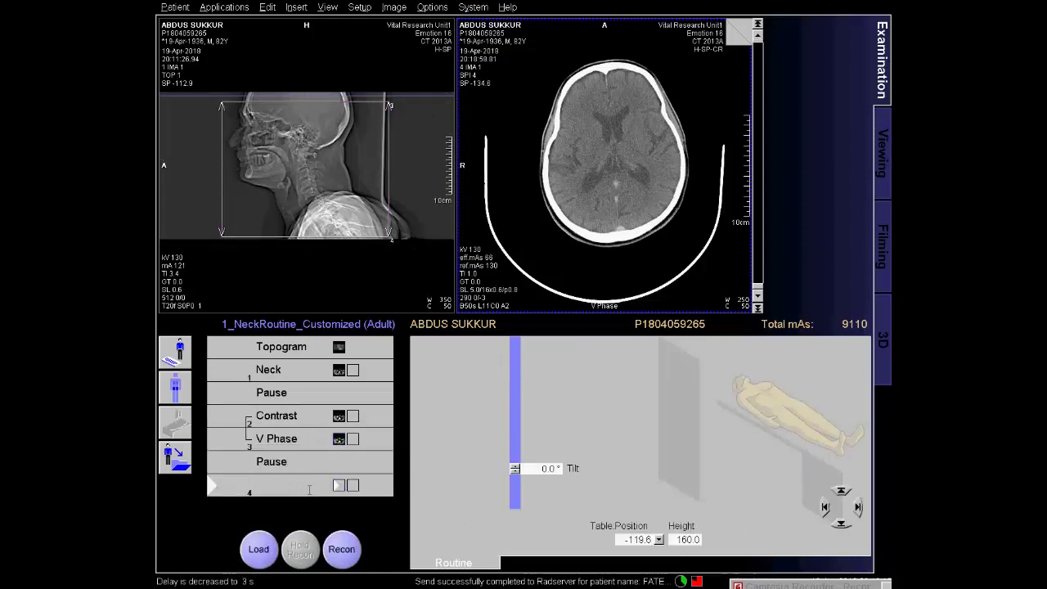
type("Opem MO")
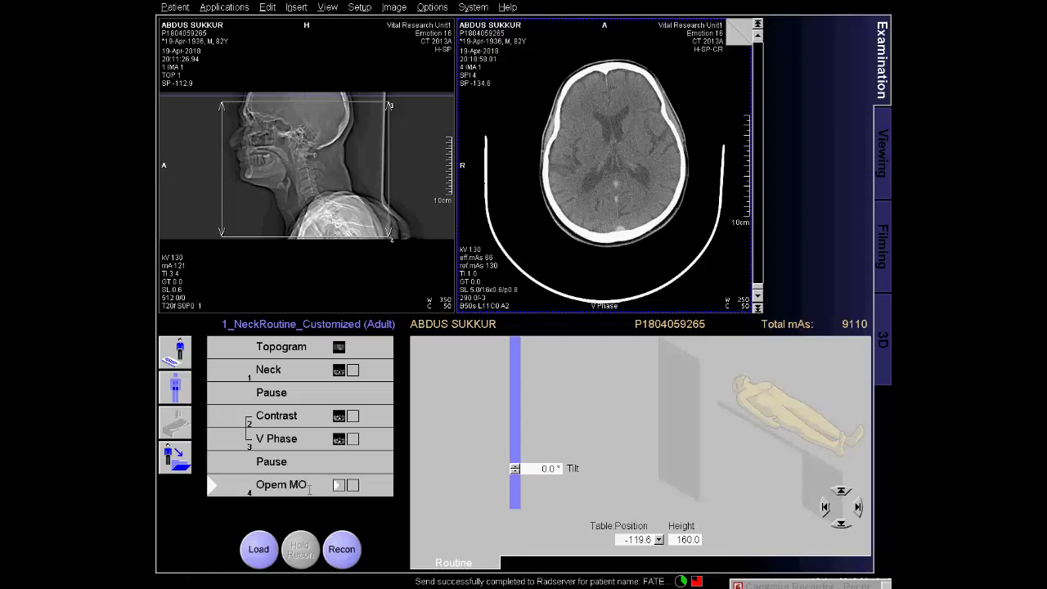
key("BackSpace")
type("onth")
left_click(259, 551)
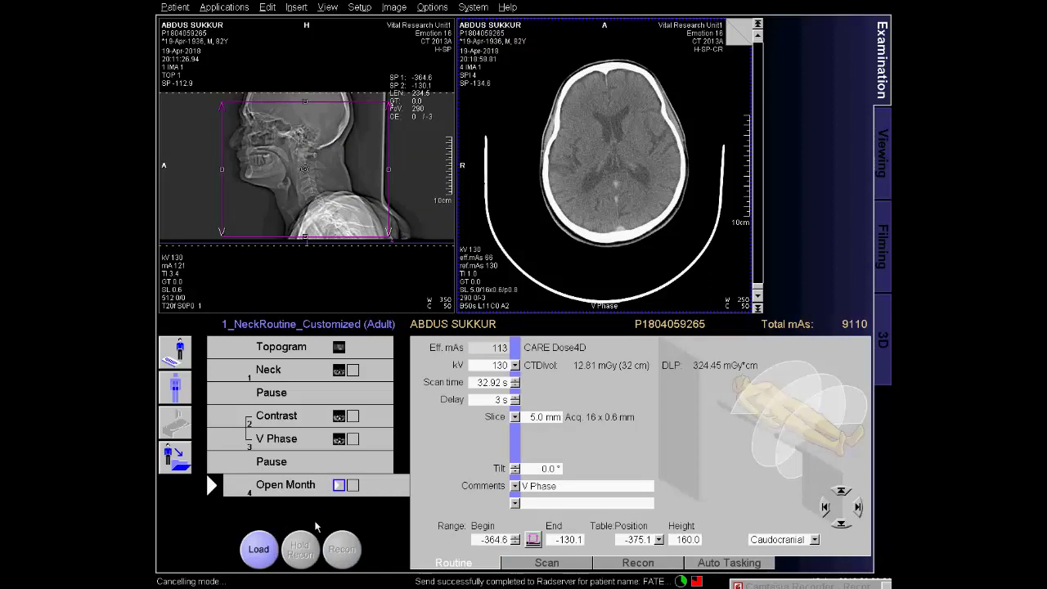
Acquire the Open Month scan and display the Neck step's reconstruction parameters.
left_click(260, 548)
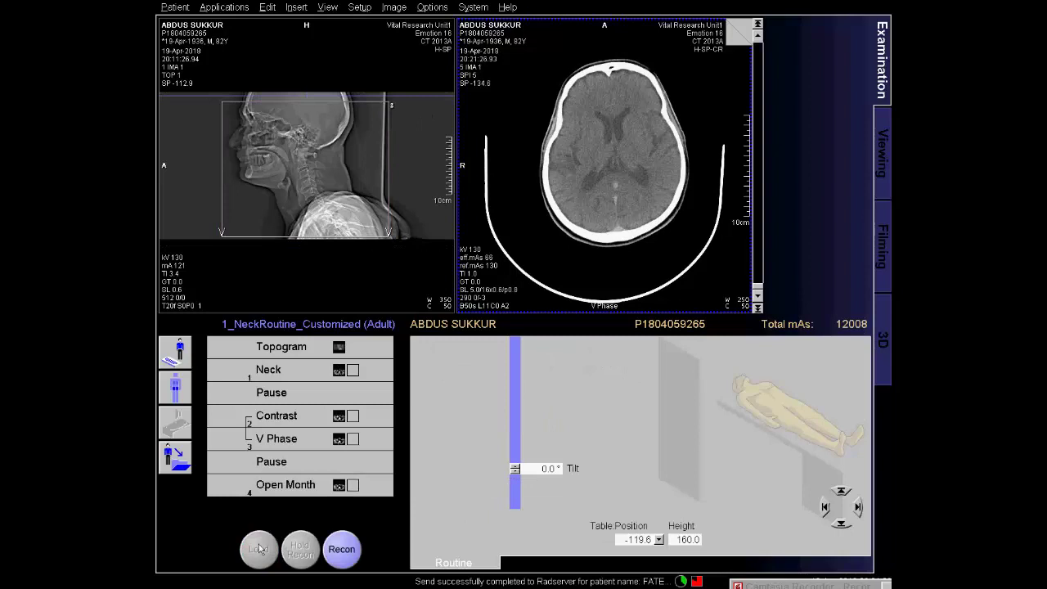
left_click(342, 550)
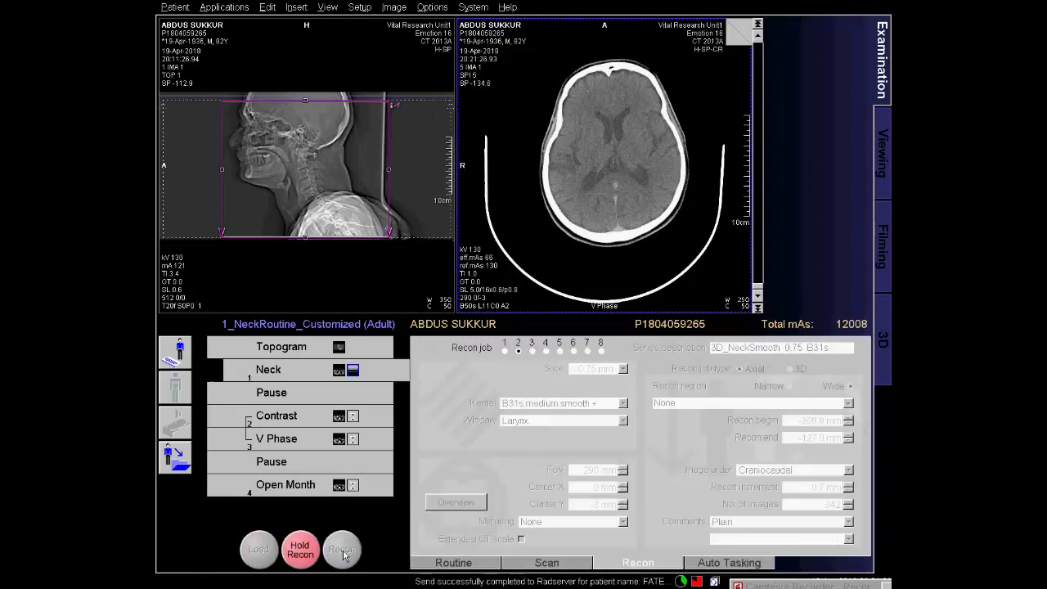
Review the Open Month 5.0 B50s recon job, then show the Contrast 5.0 B50s job.
left_click(338, 488)
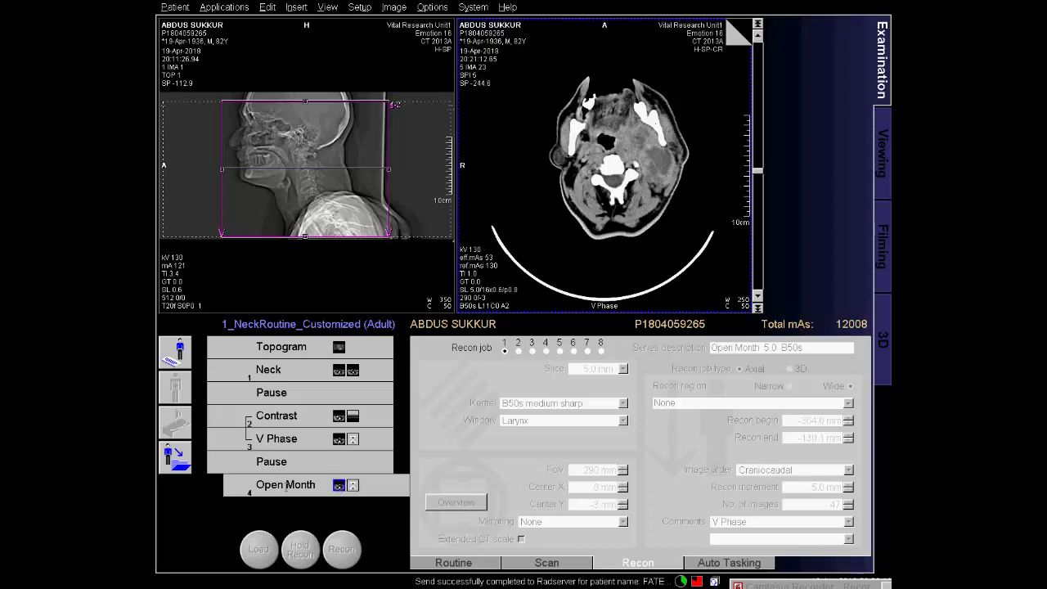
left_click(341, 421)
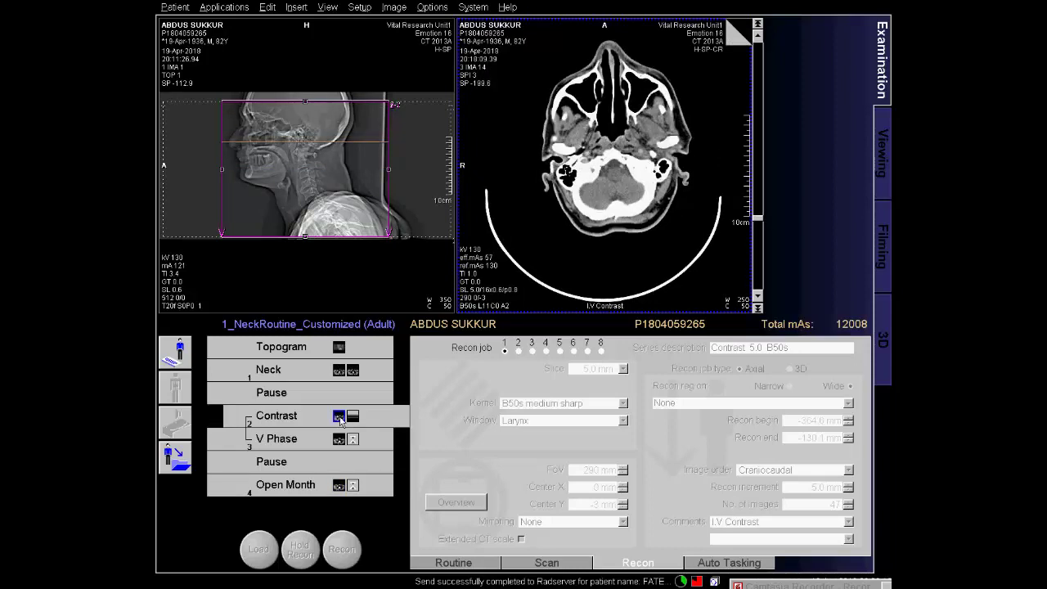
Scroll up and down through the axial Contrast images.
scroll(600, 298, "up", 1)
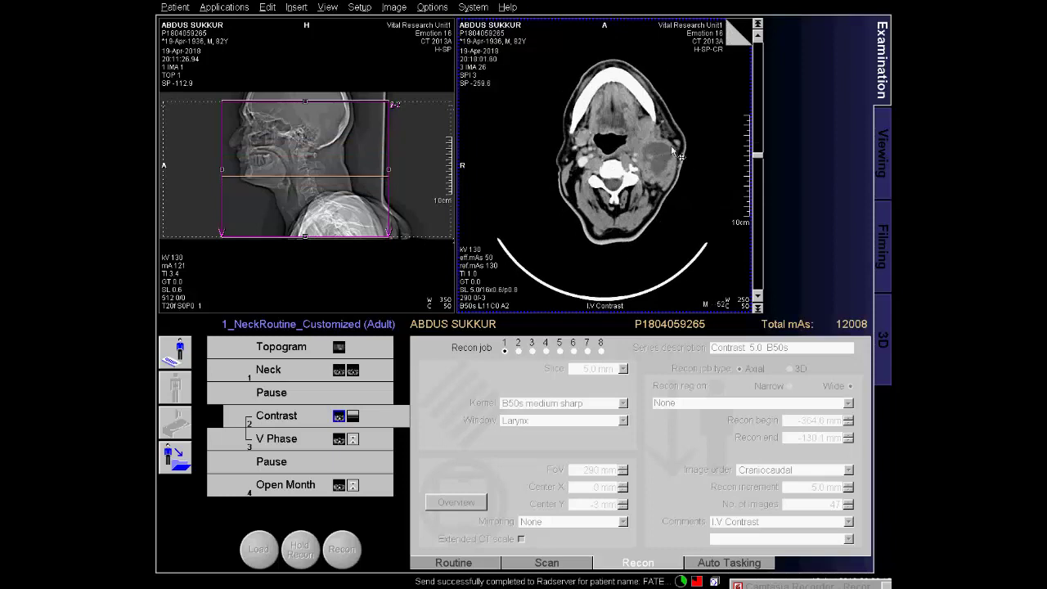
scroll(675, 154, "up", 3)
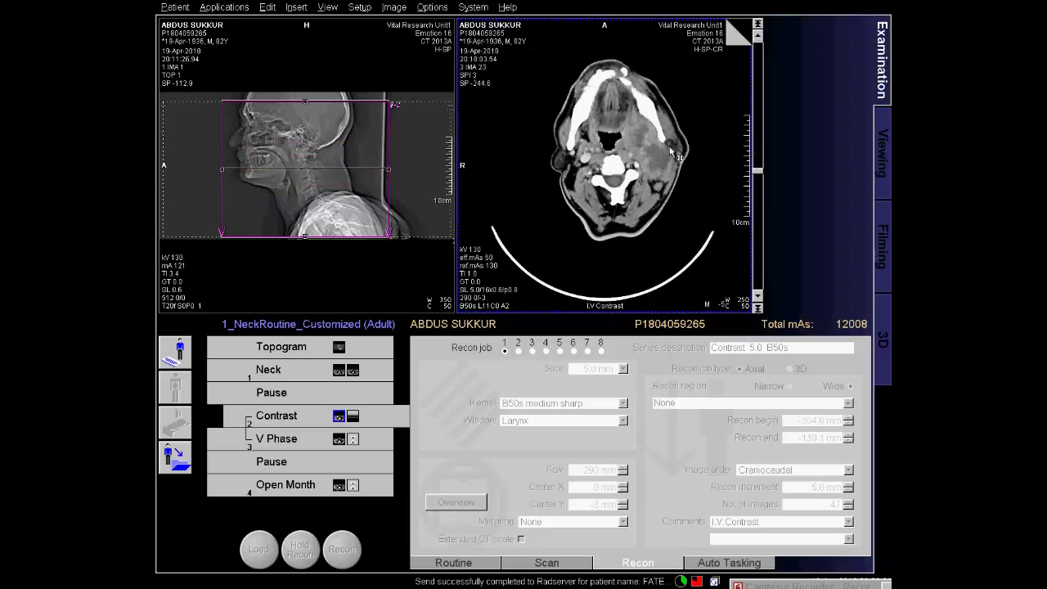
scroll(676, 154, "up", 1)
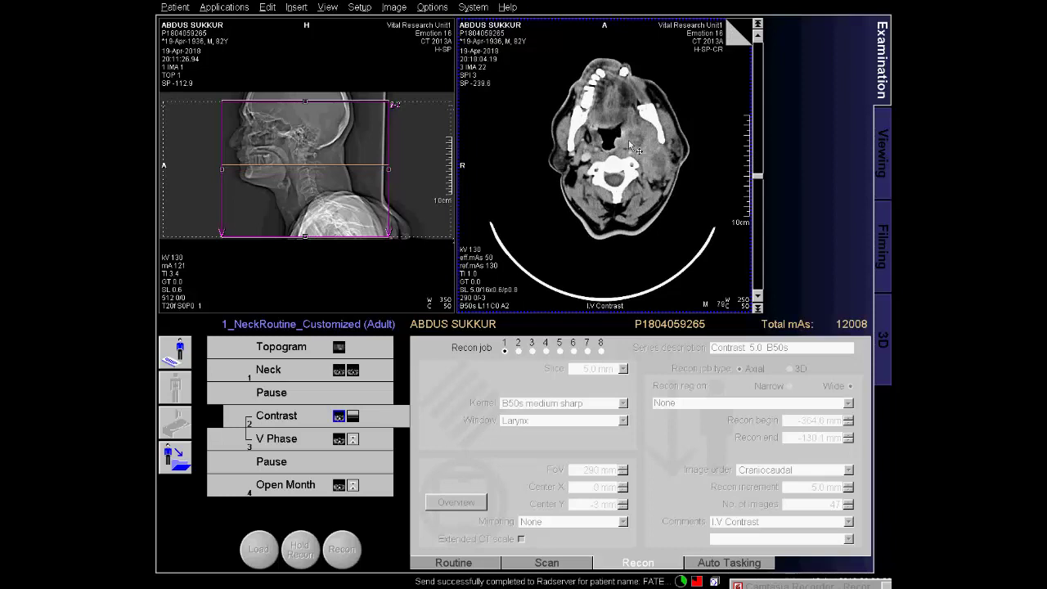
scroll(640, 138, "up", 1)
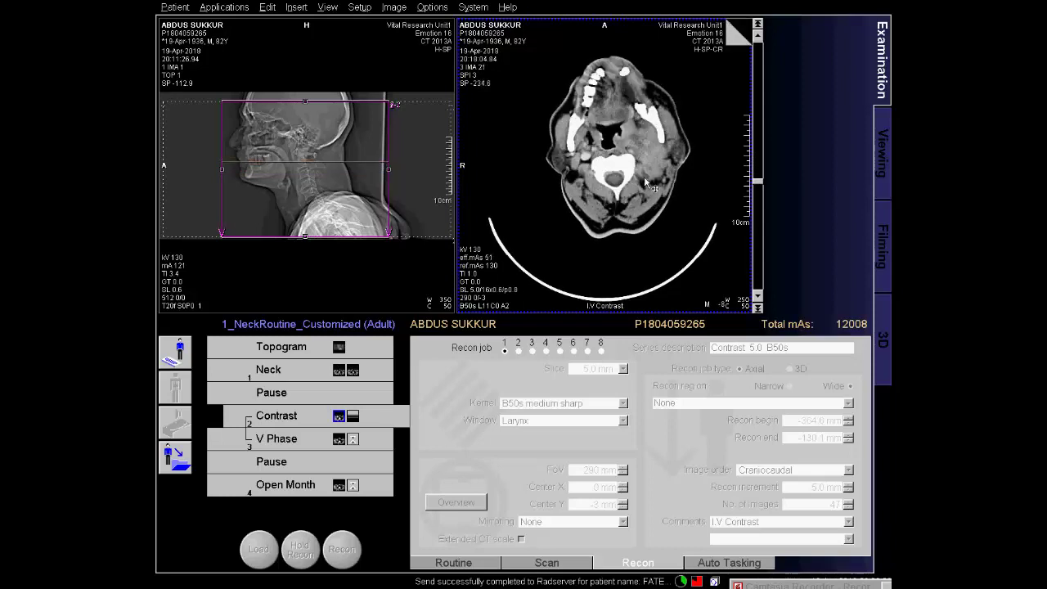
scroll(653, 203, "up", 4)
scroll(654, 207, "down", 5)
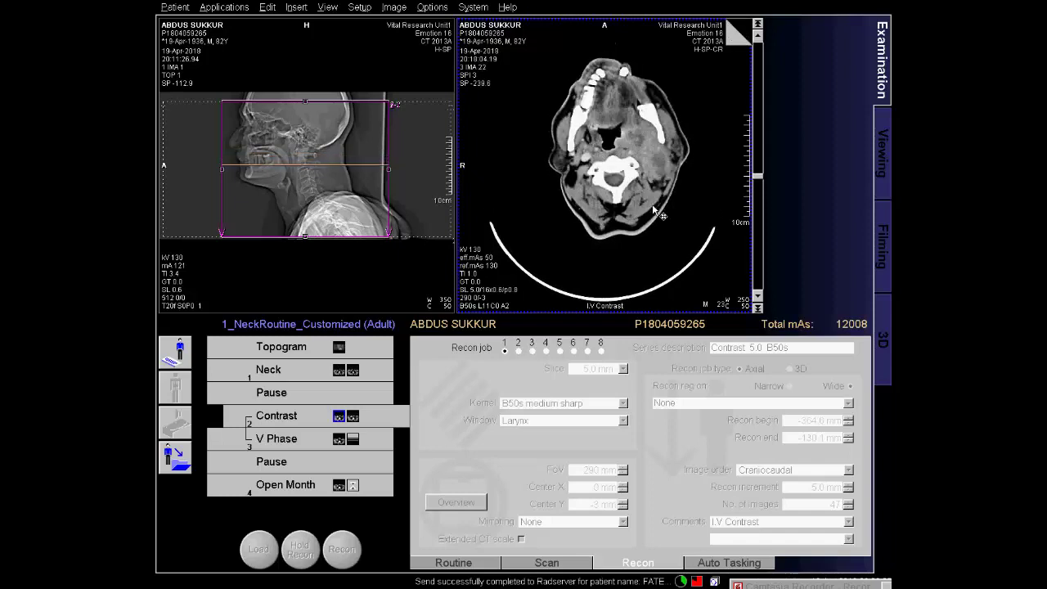
scroll(655, 209, "down", 4)
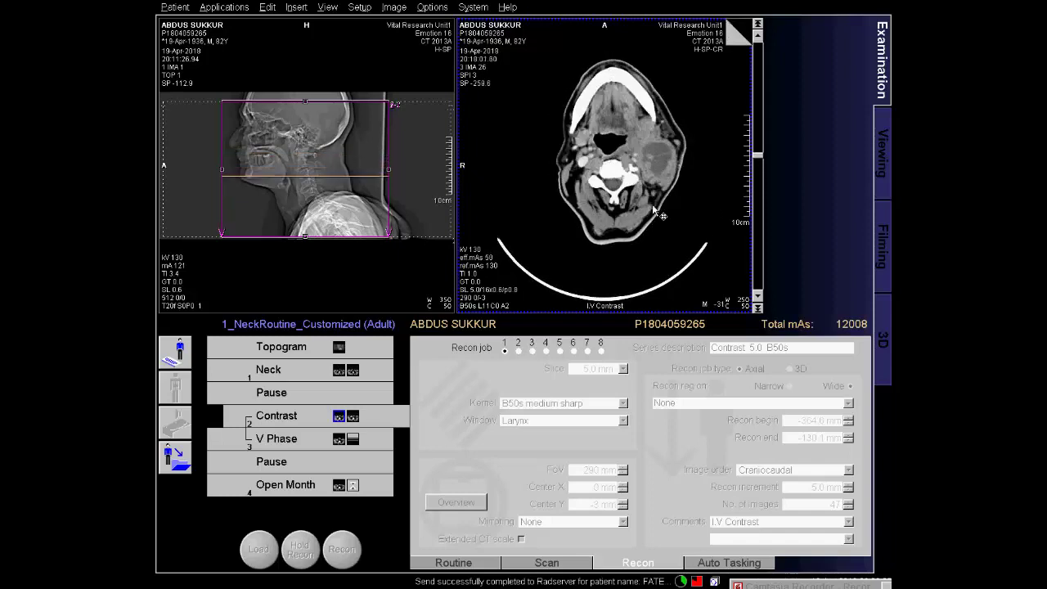
scroll(655, 211, "down", 3)
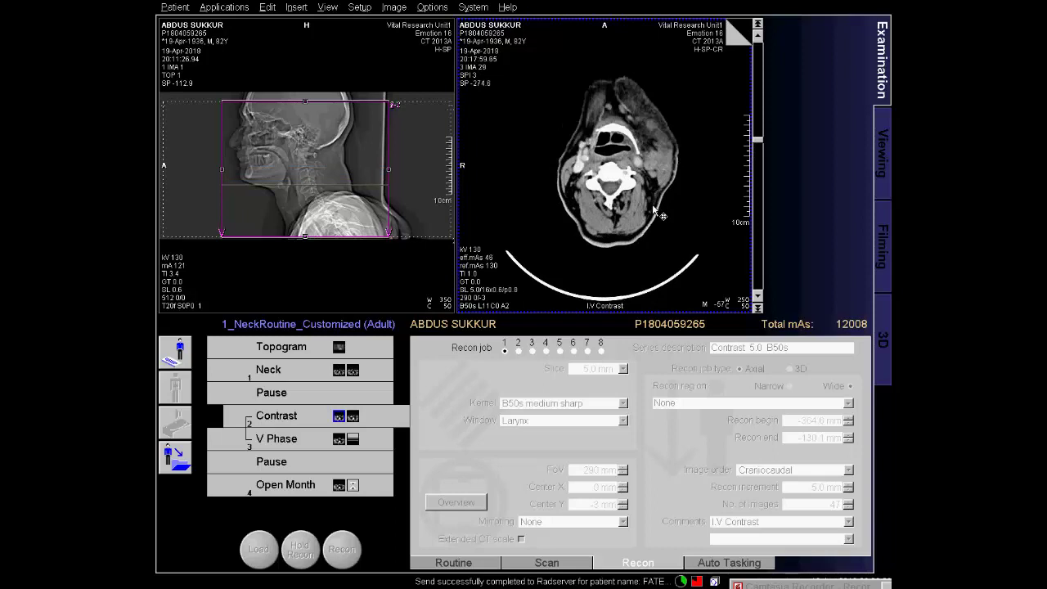
scroll(654, 210, "down", 1)
scroll(655, 210, "down", 4)
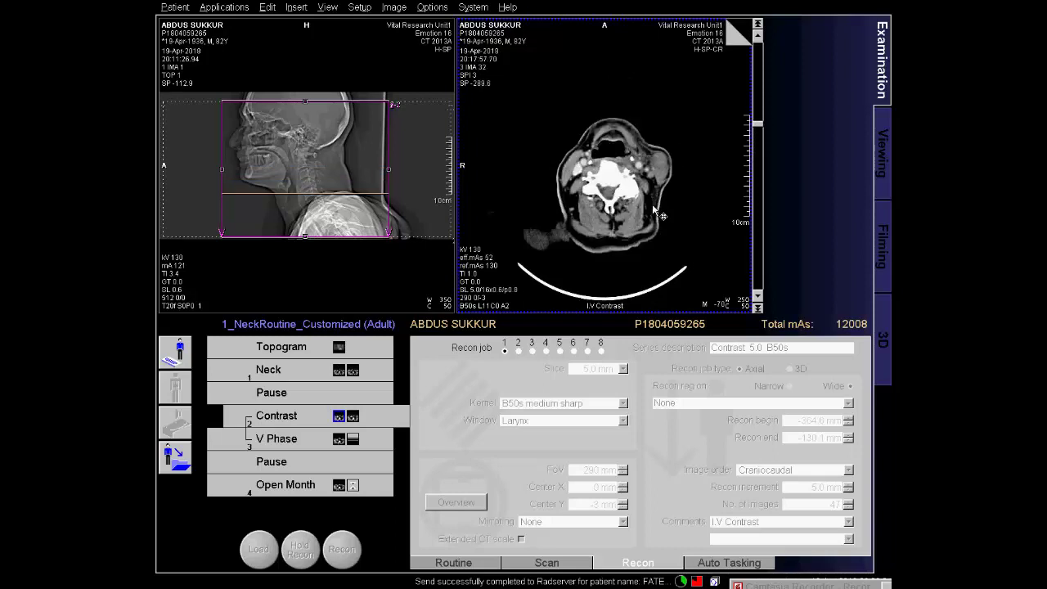
scroll(660, 257, "down", 3)
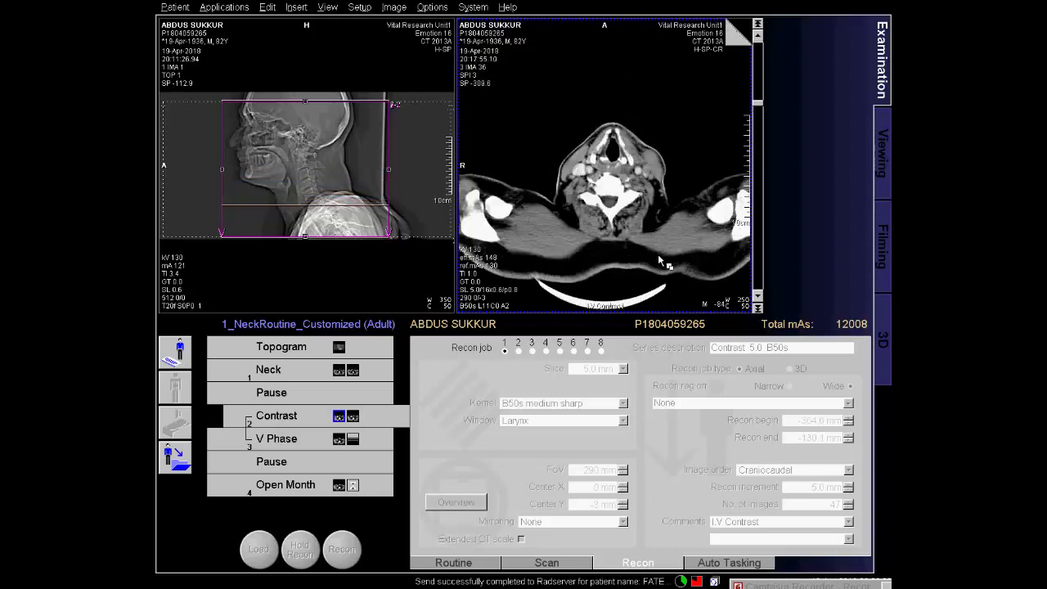
scroll(659, 260, "down", 4)
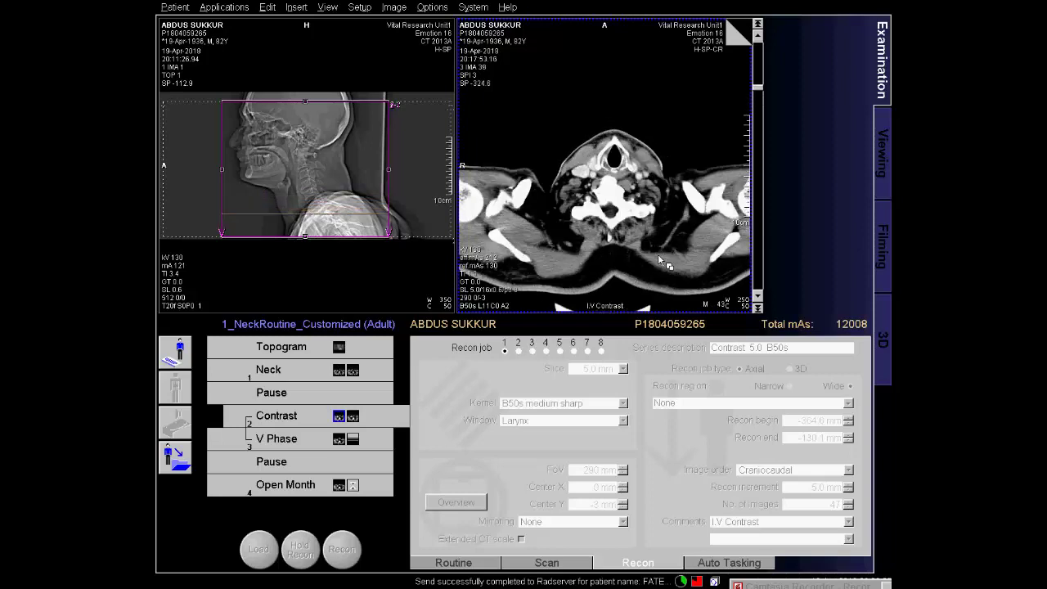
scroll(659, 260, "down", 3)
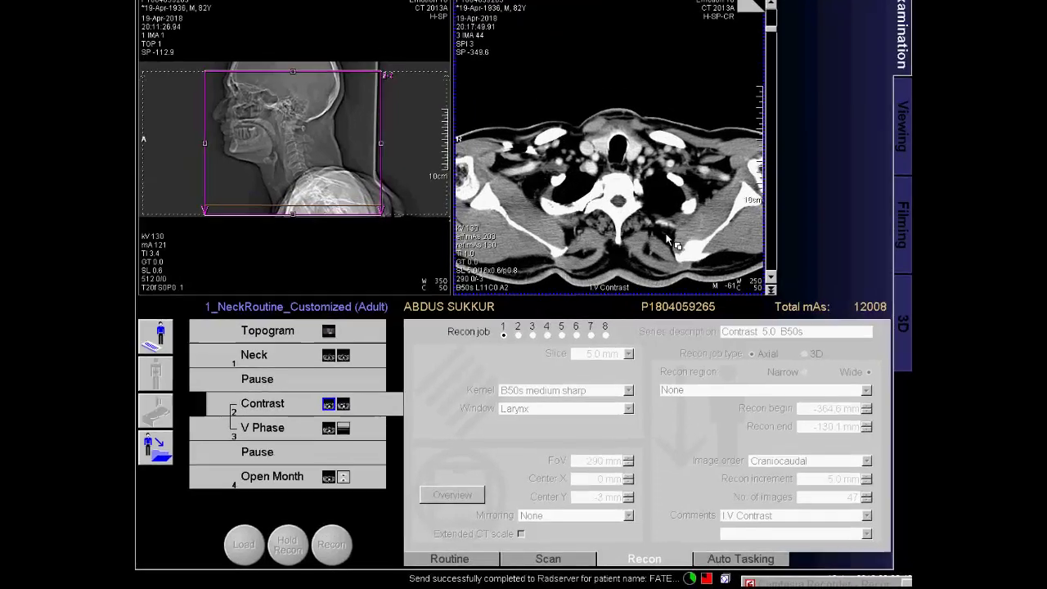
scroll(717, 99, "down", 3)
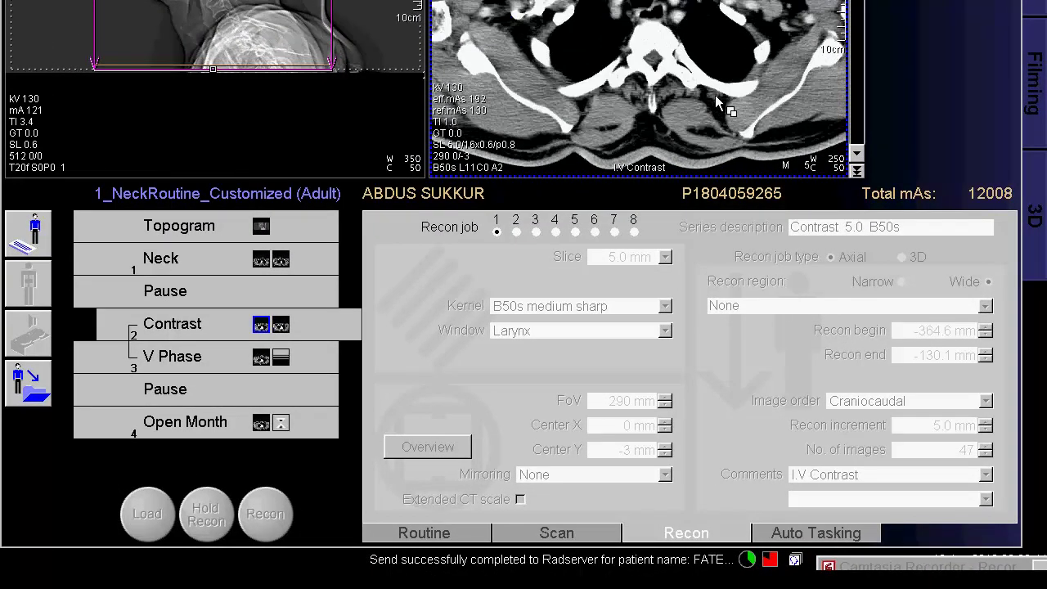
scroll(717, 99, "down", 1)
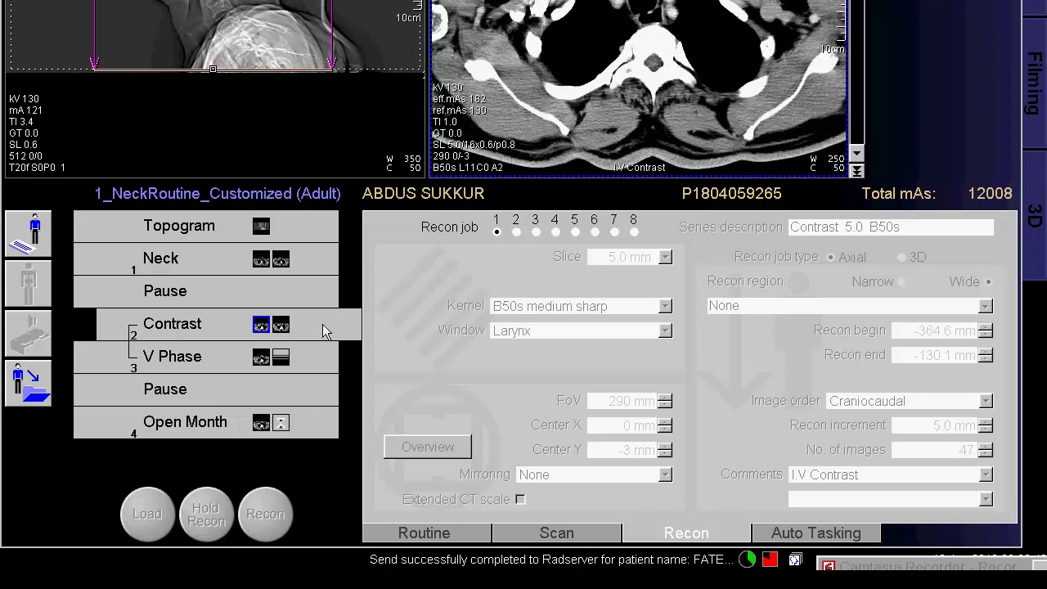
Add a third Contrast recon job with 1.5 mm slices and start reconstructing it.
left_click(536, 233)
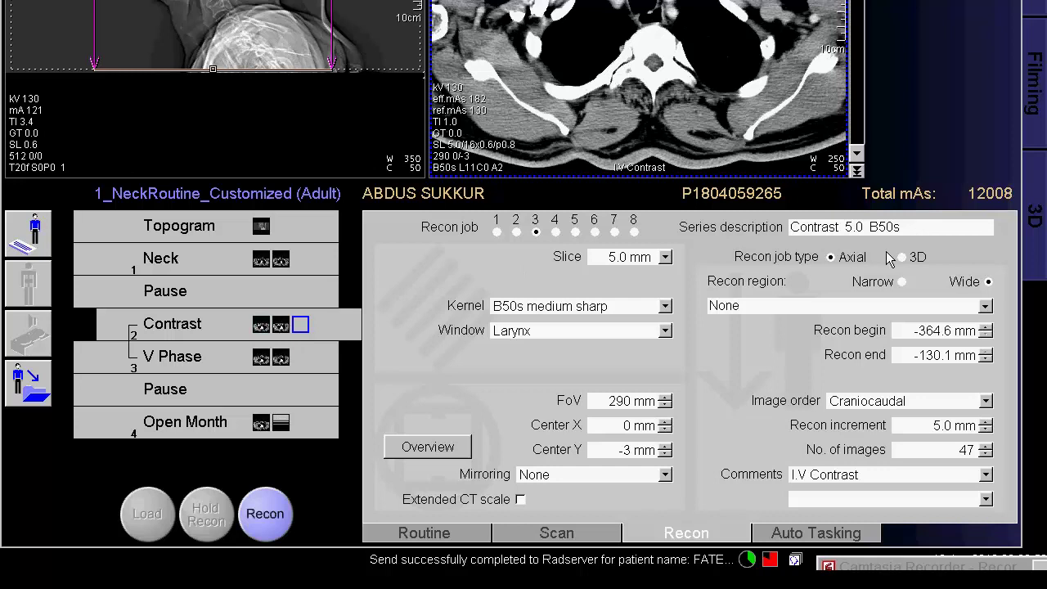
left_click(665, 257)
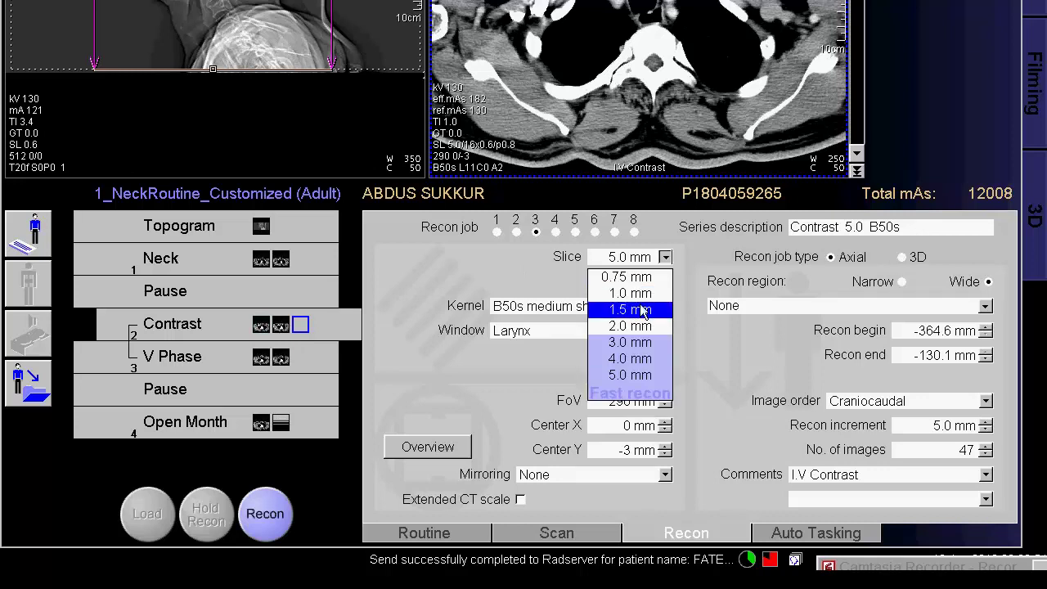
left_click(639, 307)
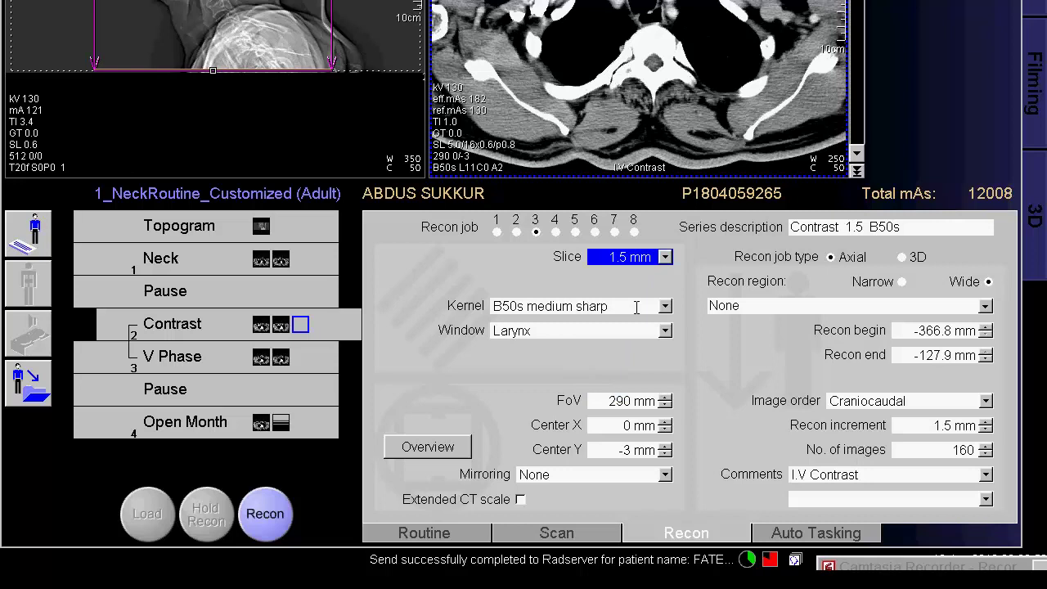
left_click(263, 524)
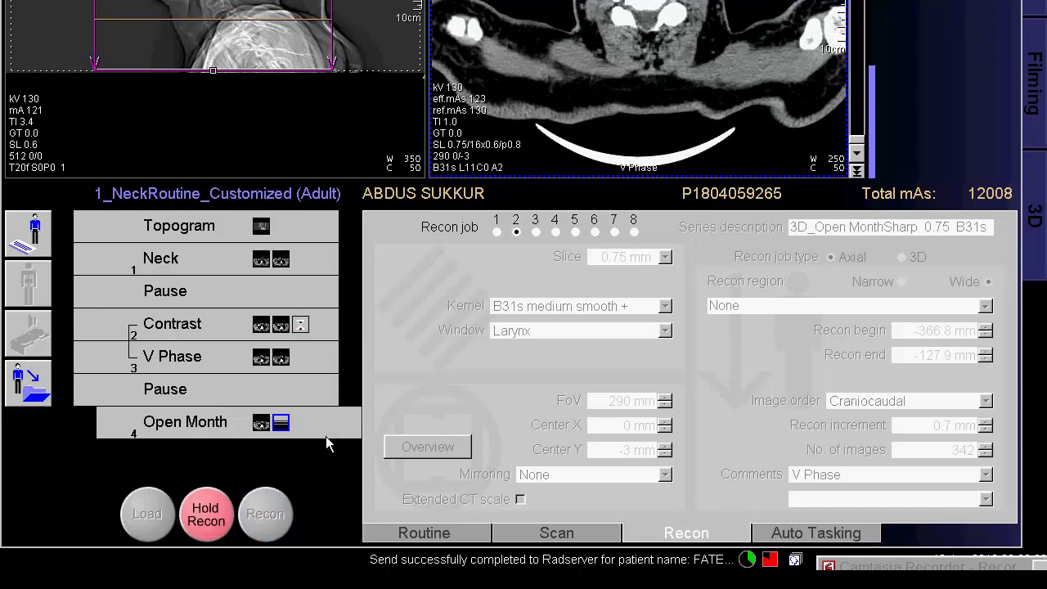
Add a 1.5 mm slice recon job to V Phase and start reconstructing it.
left_click(261, 357)
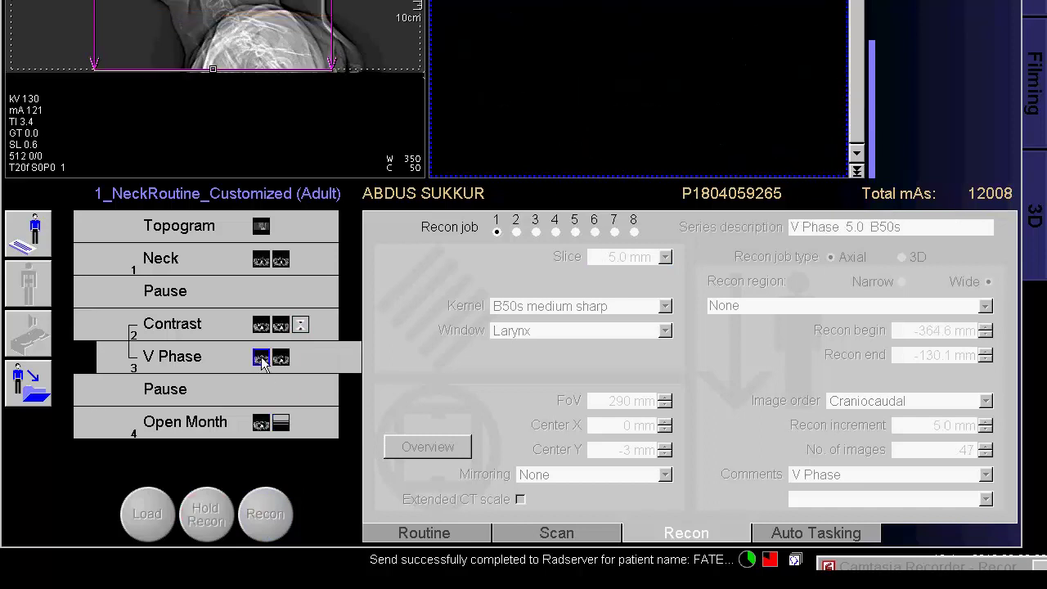
left_click(536, 231)
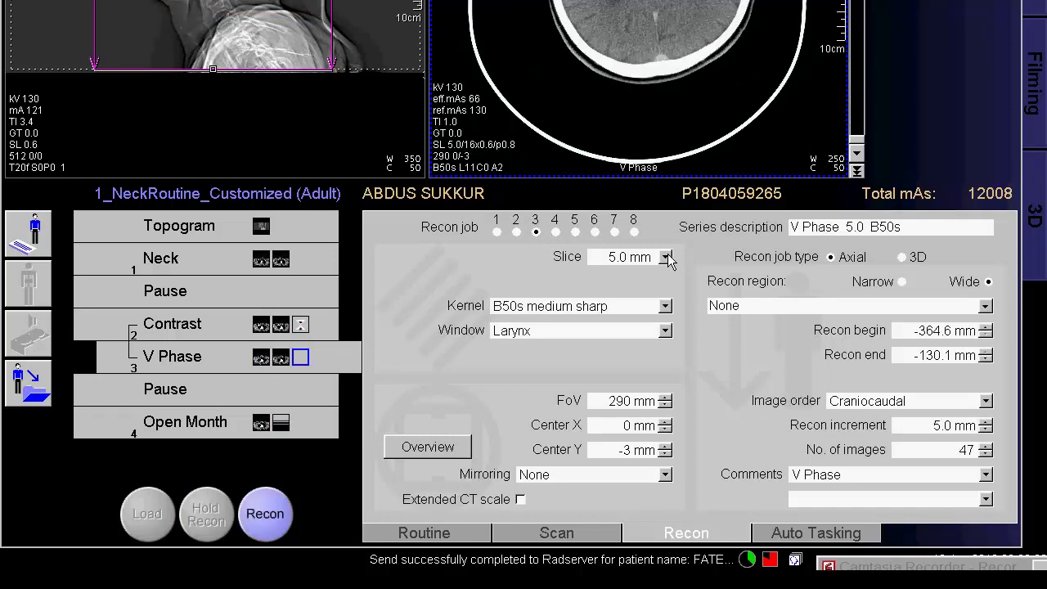
left_click(667, 259)
left_click(632, 306)
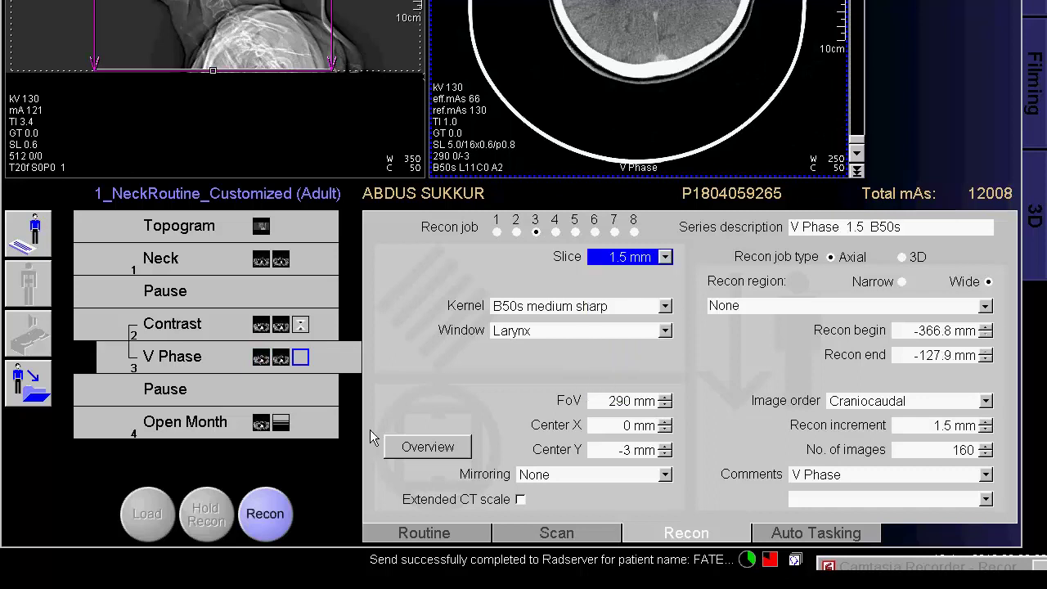
left_click(264, 508)
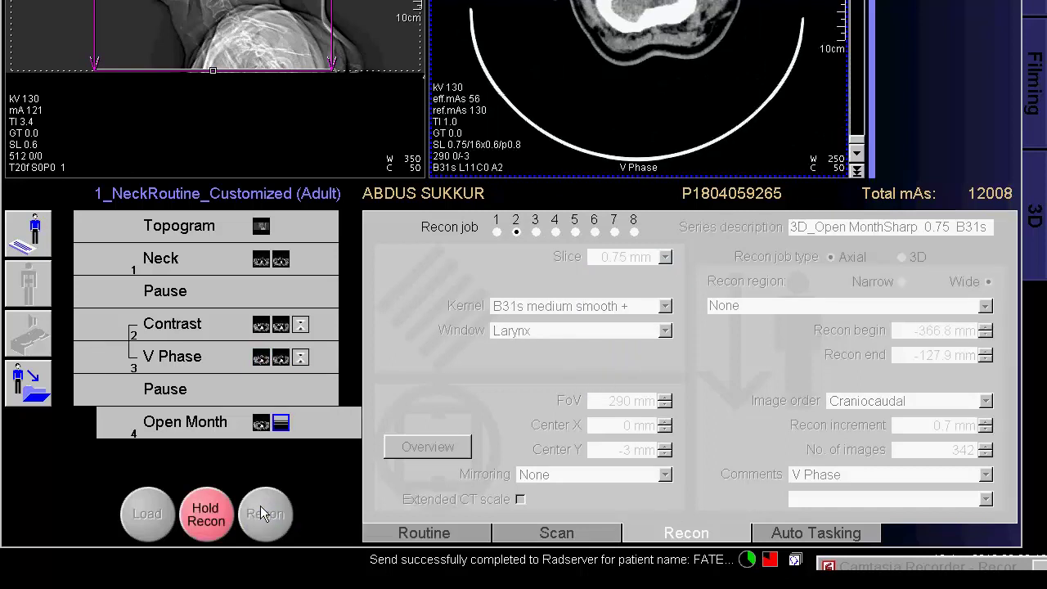
Add a 1.5 mm recon job to Open Month, start it, then reselect Contrast.
left_click(262, 424)
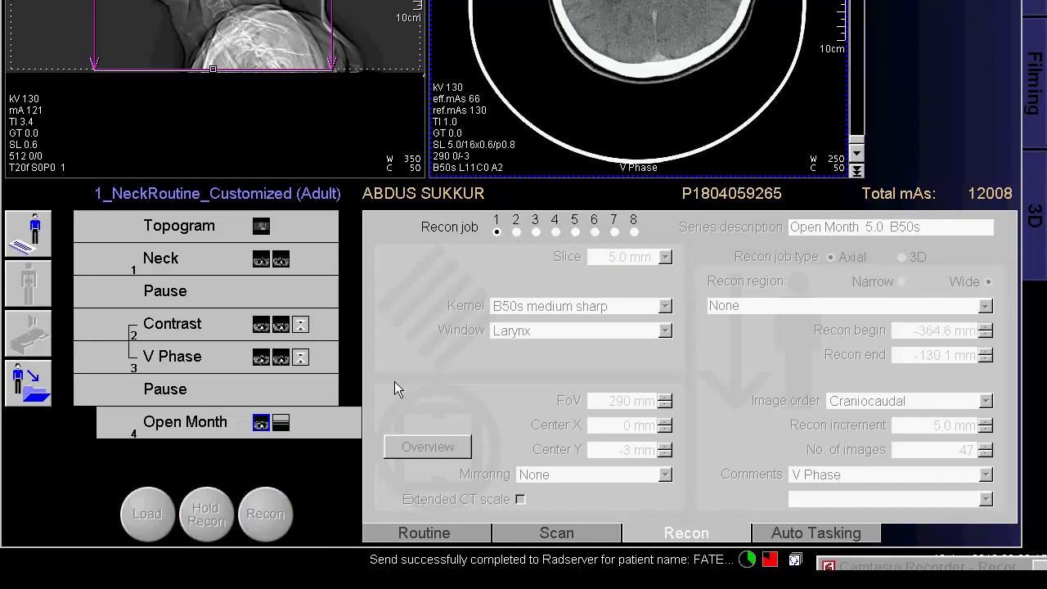
left_click(536, 232)
left_click(665, 257)
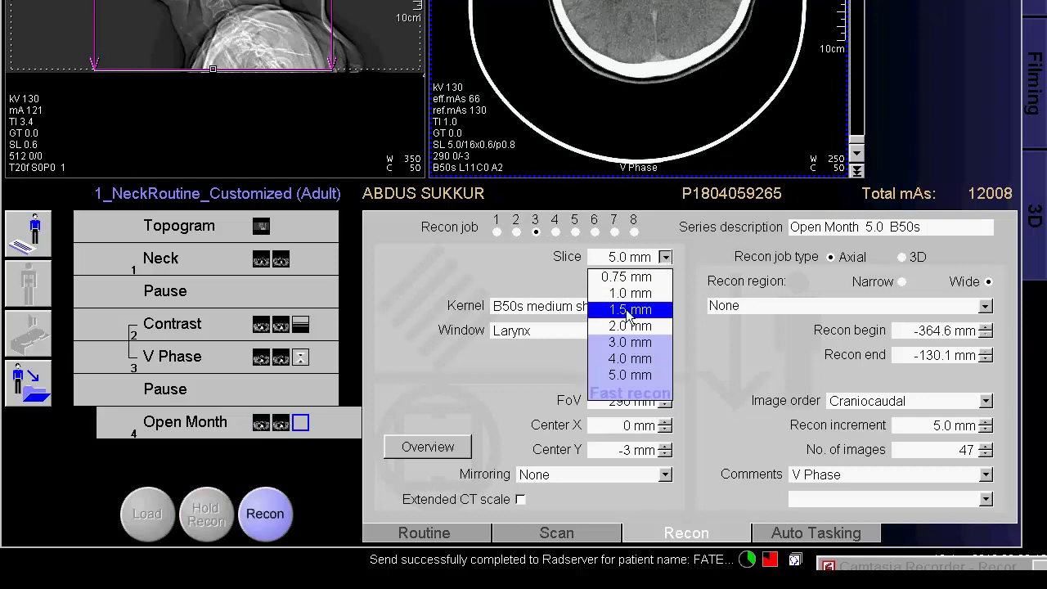
left_click(628, 310)
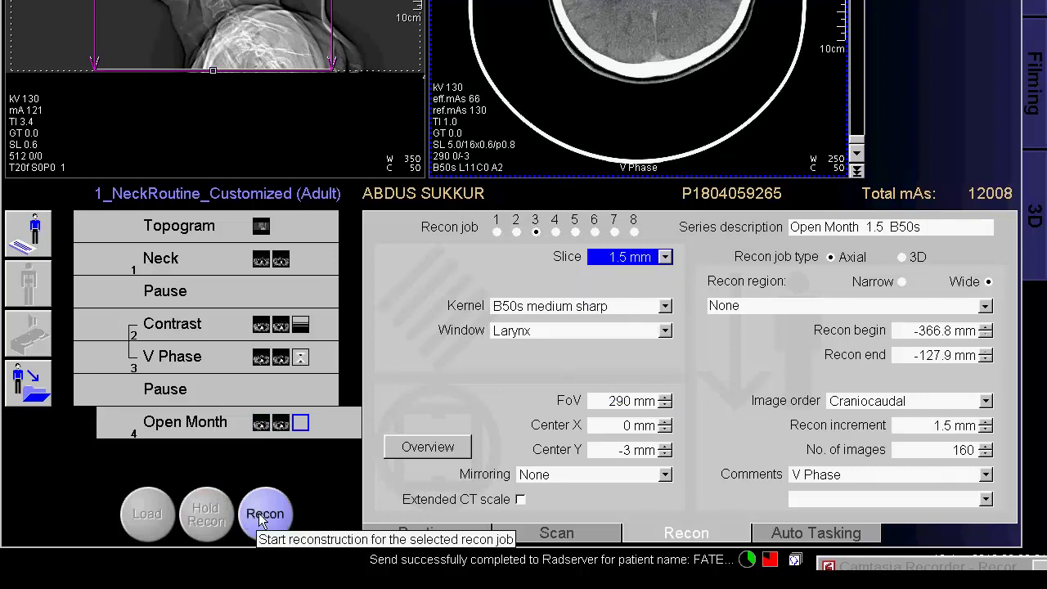
left_click(263, 515)
left_click(257, 324)
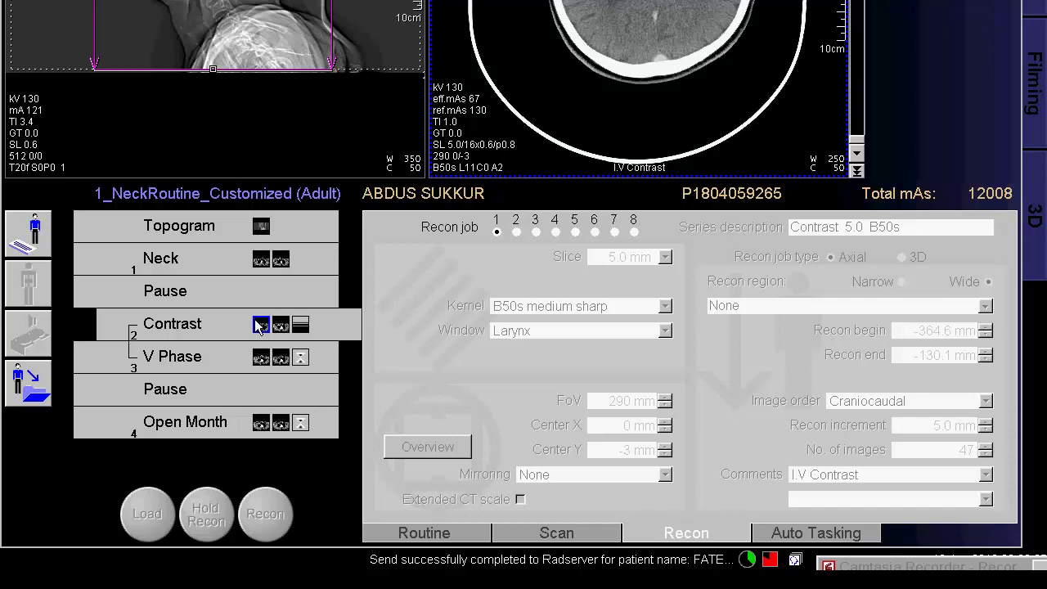
Create a 3D MIP Thin Contrast job with 200 images entered and start reconstructing it.
left_click(555, 232)
left_click(902, 257)
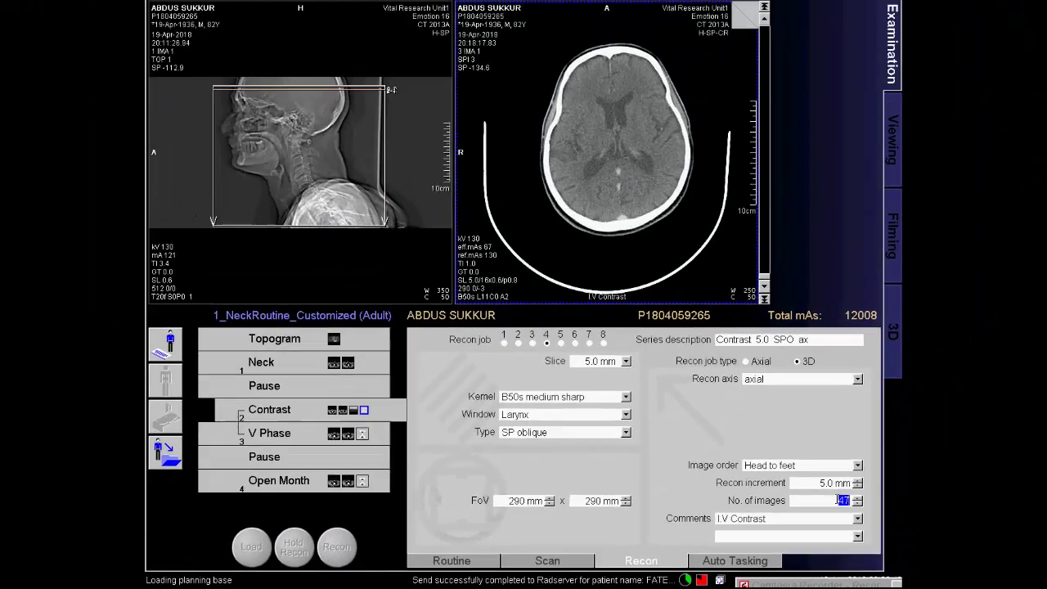
double_click(908, 471)
type("200")
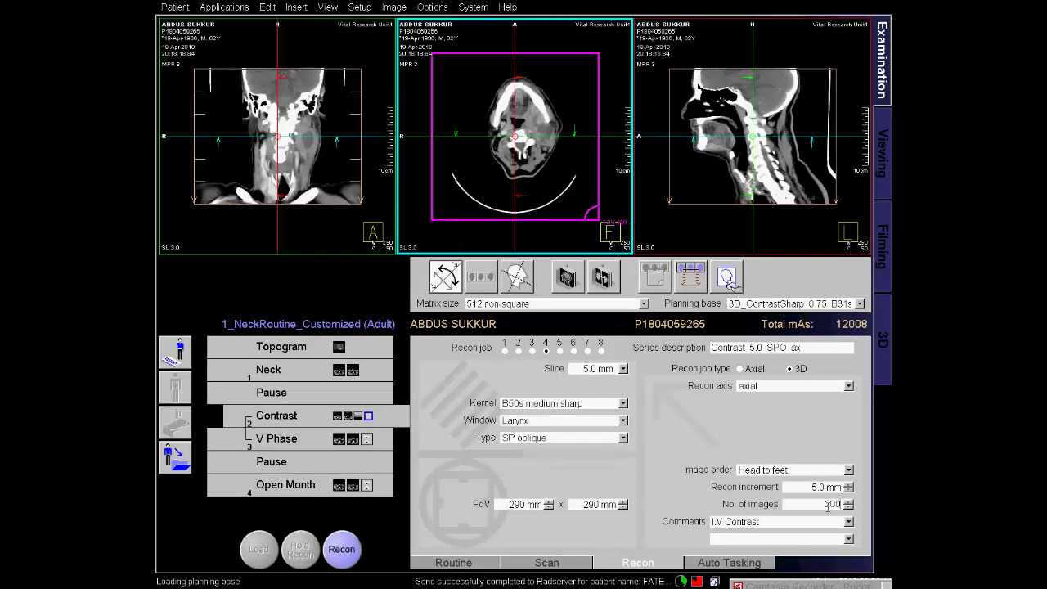
left_click(778, 526)
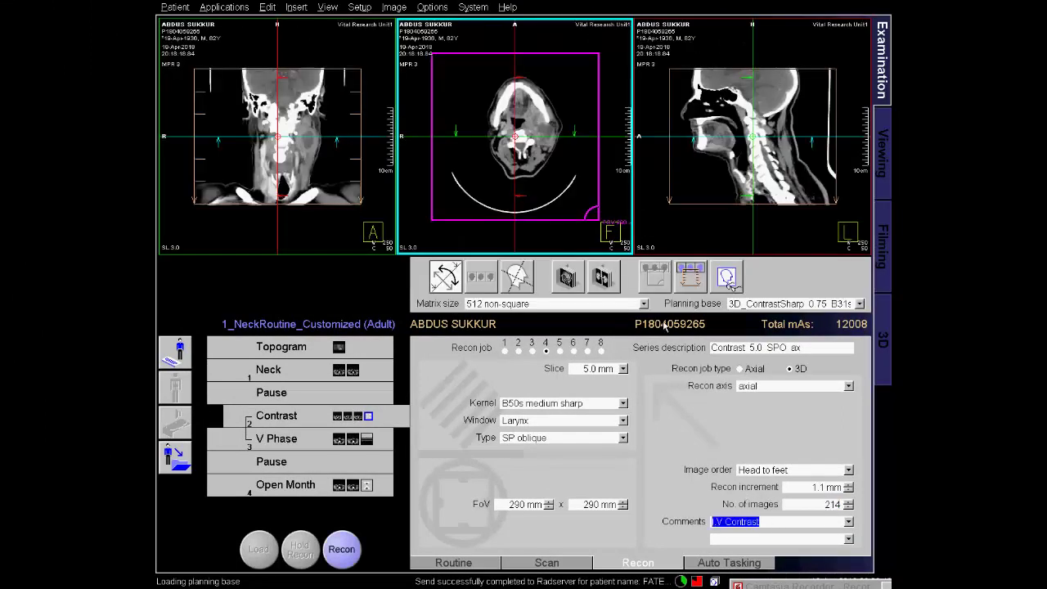
left_click(604, 279)
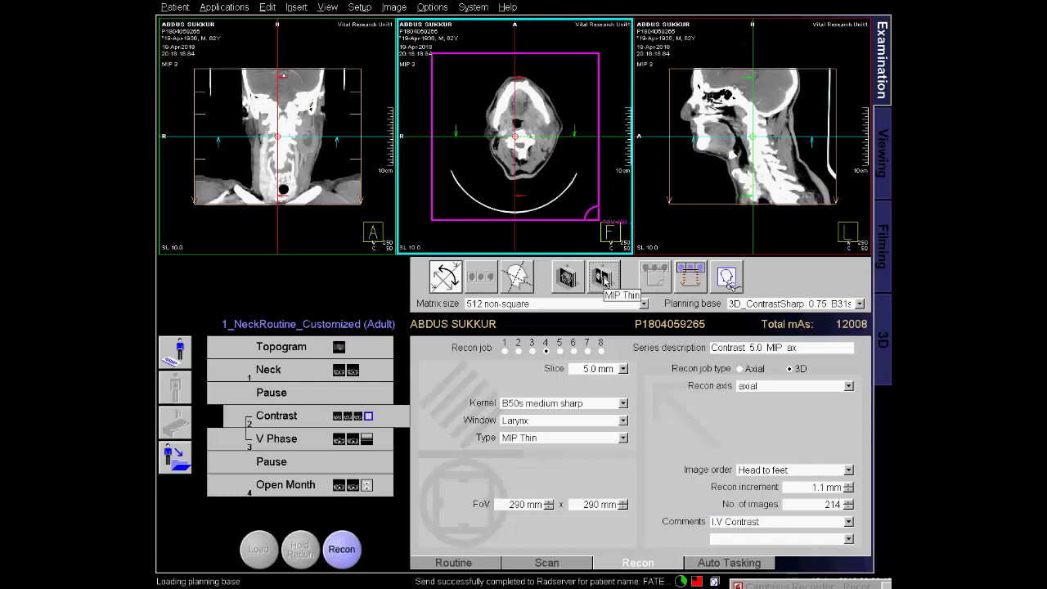
left_click(342, 549)
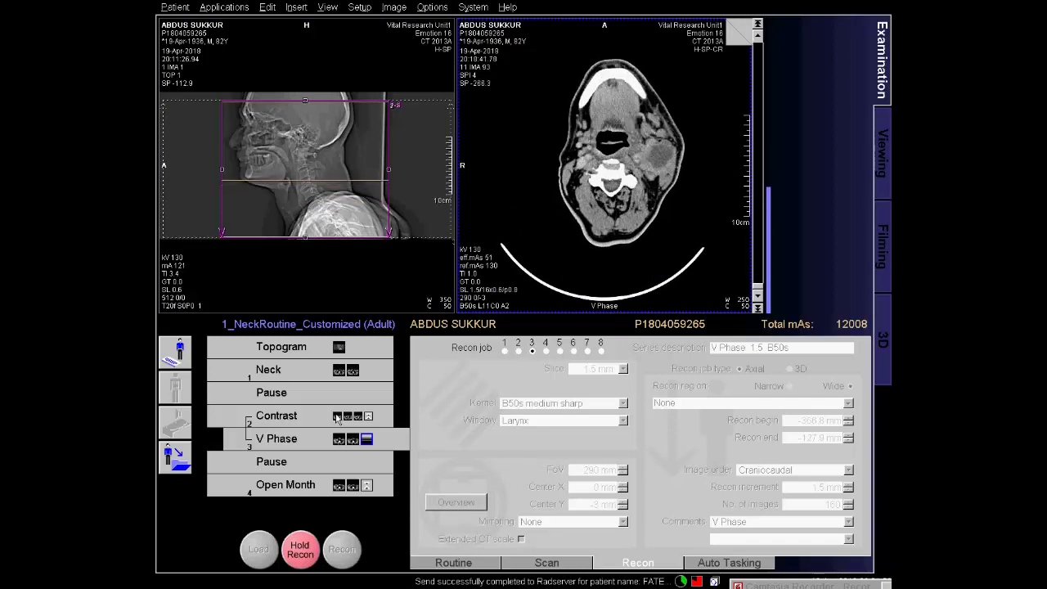
Add a coronal 3D Contrast recon job with 208 images and start reconstructing it.
left_click(338, 418)
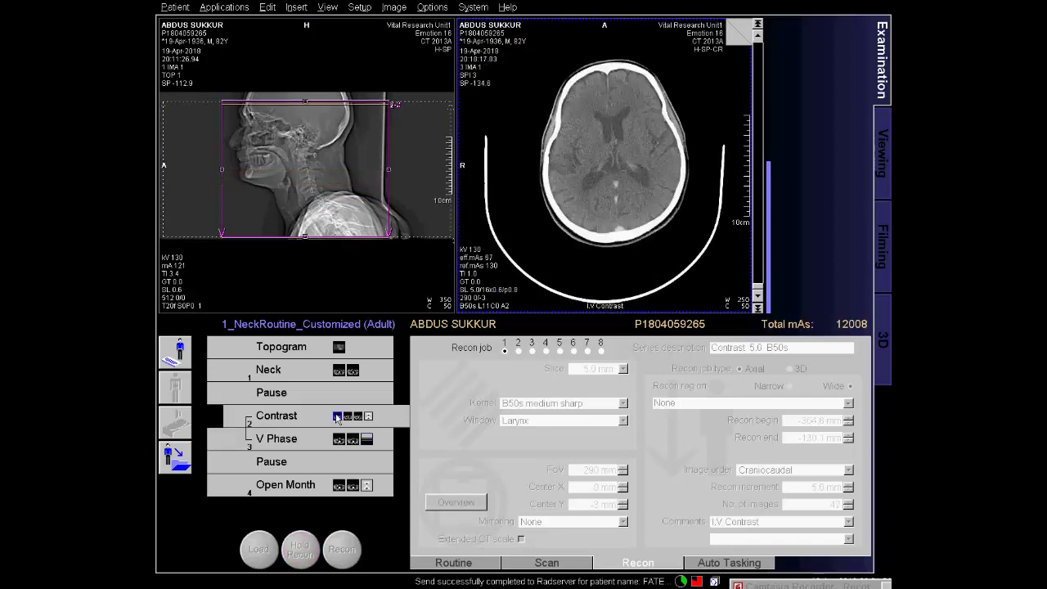
left_click(561, 353)
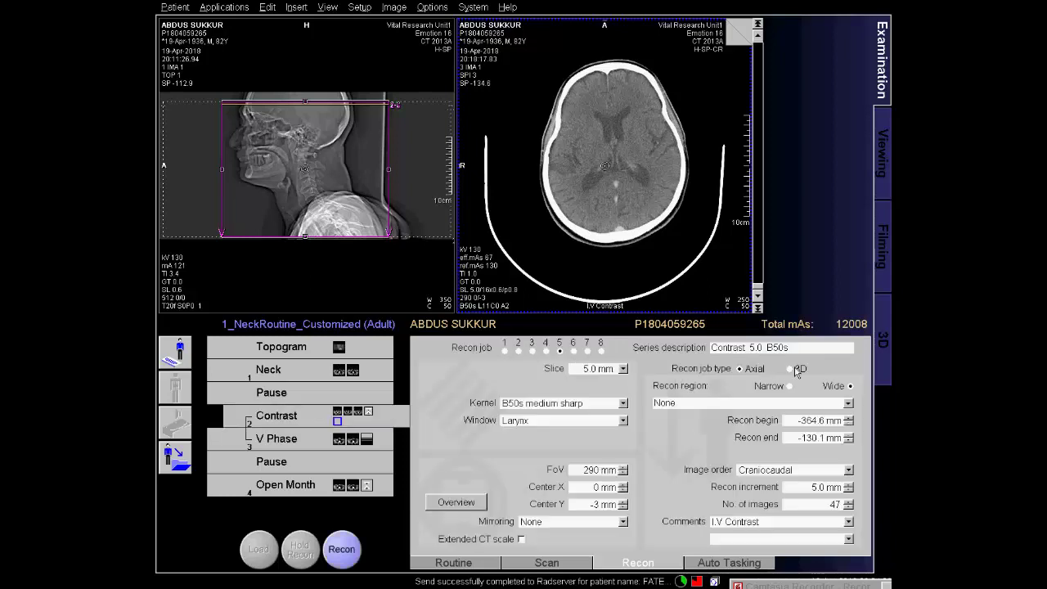
left_click(797, 371)
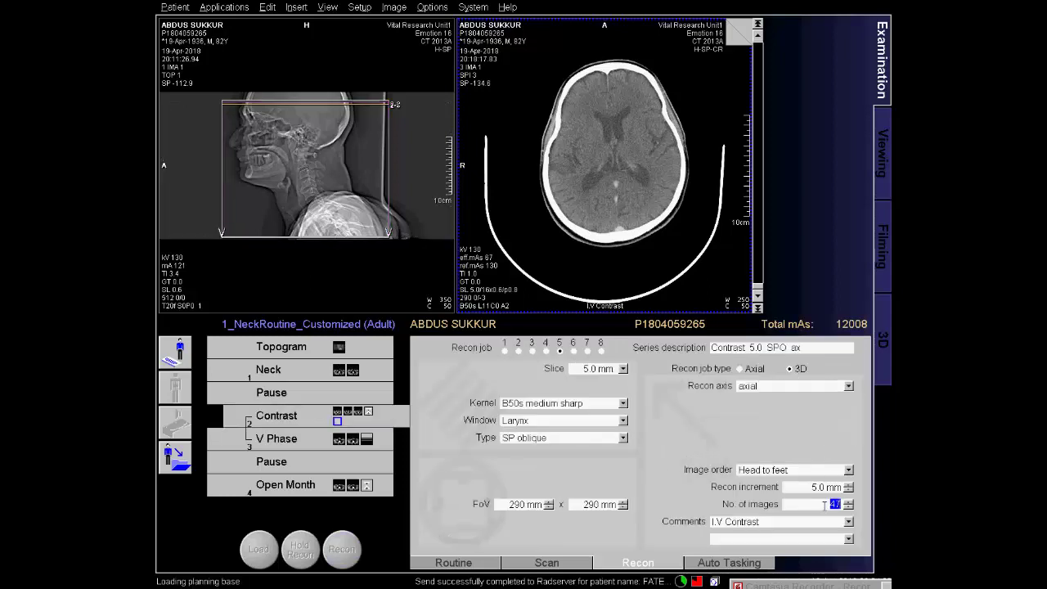
left_click(849, 386)
left_click(747, 416)
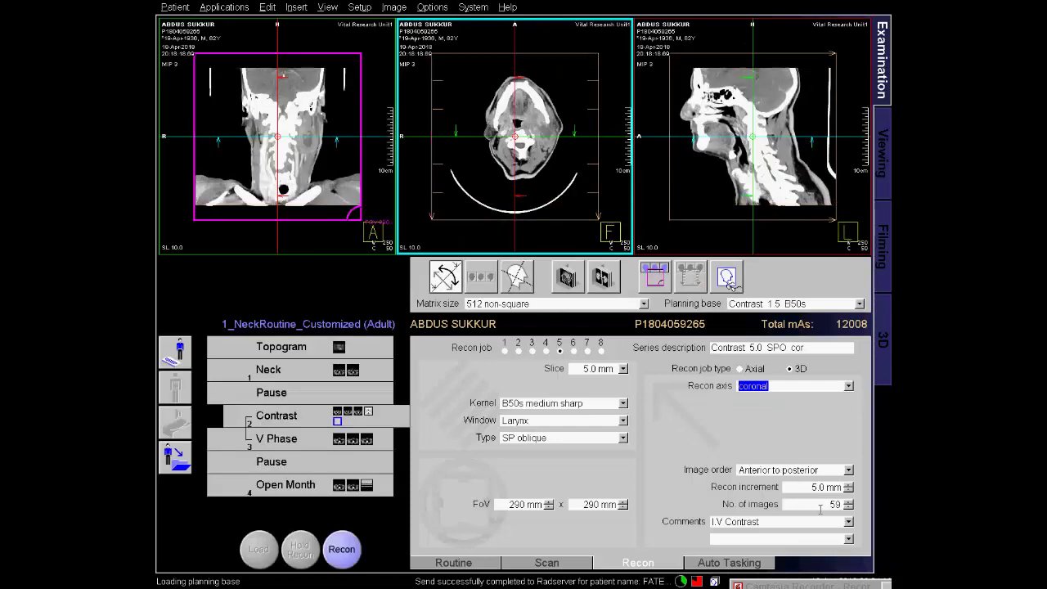
left_click(821, 509)
type("208")
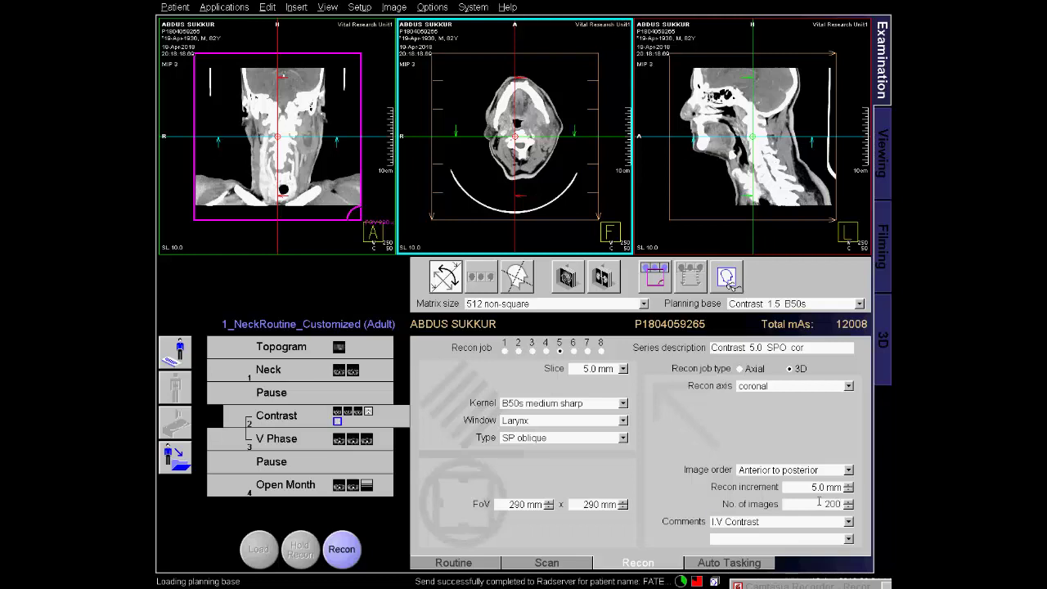
key("Tab")
left_click(342, 549)
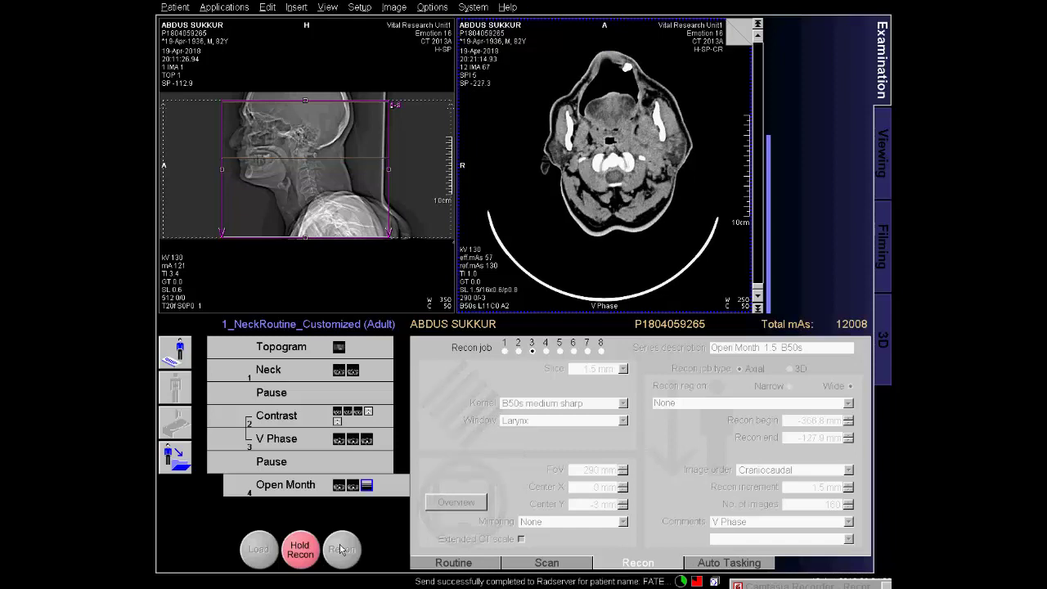
Add another coronal 3D Contrast job with 200 images entered and start it.
left_click(351, 415)
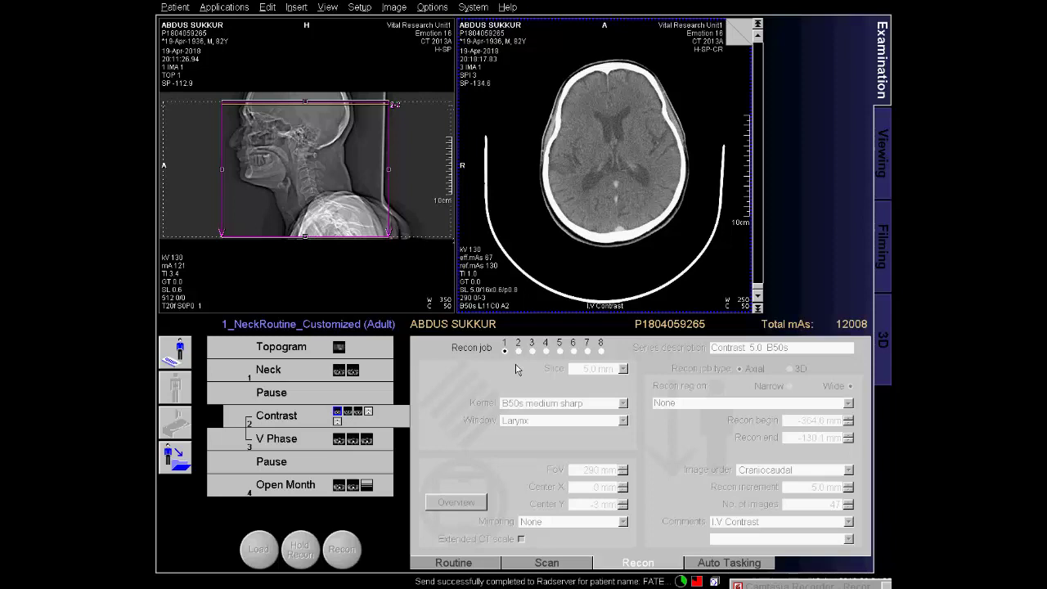
left_click(573, 351)
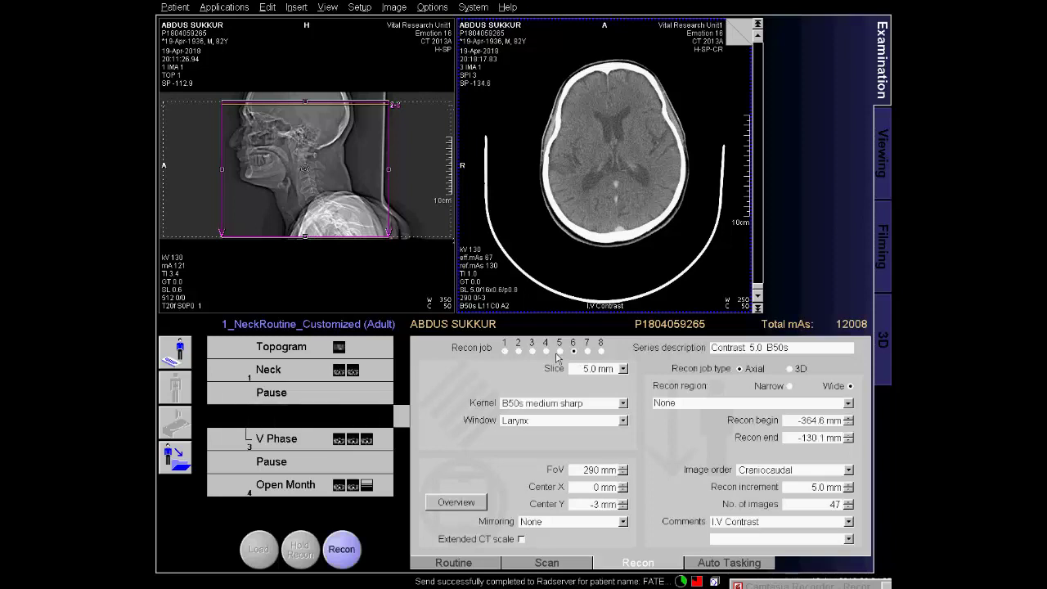
left_click(791, 369)
left_click(848, 387)
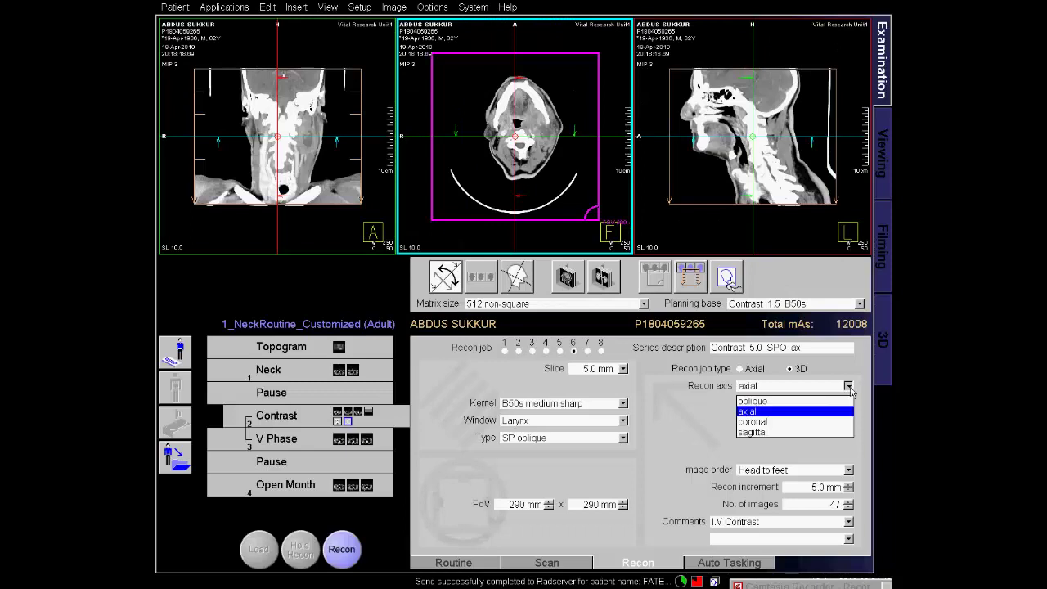
left_click(814, 422)
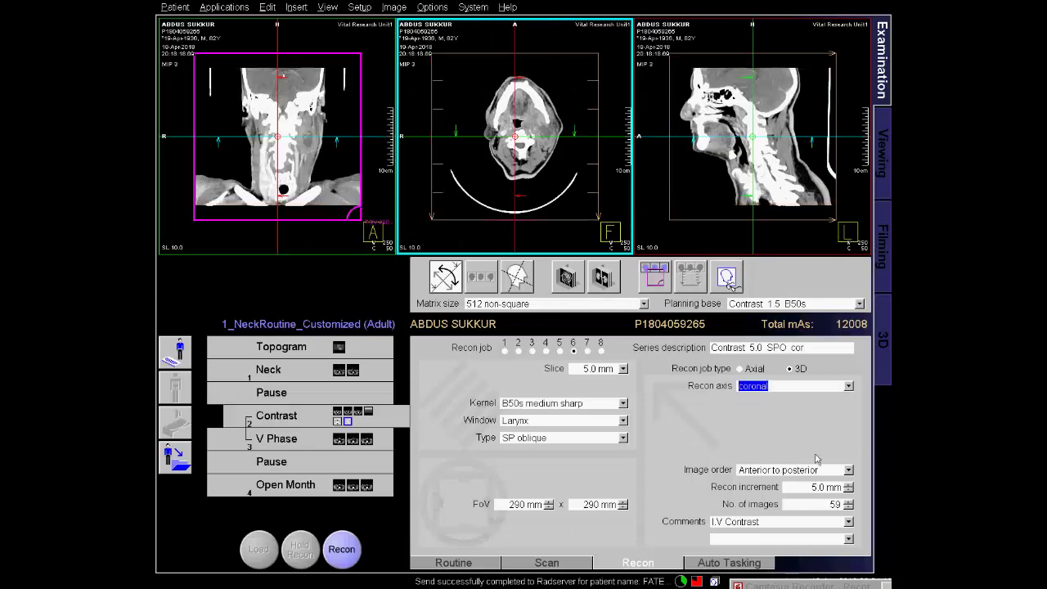
double_click(831, 504)
type("200")
key("Tab")
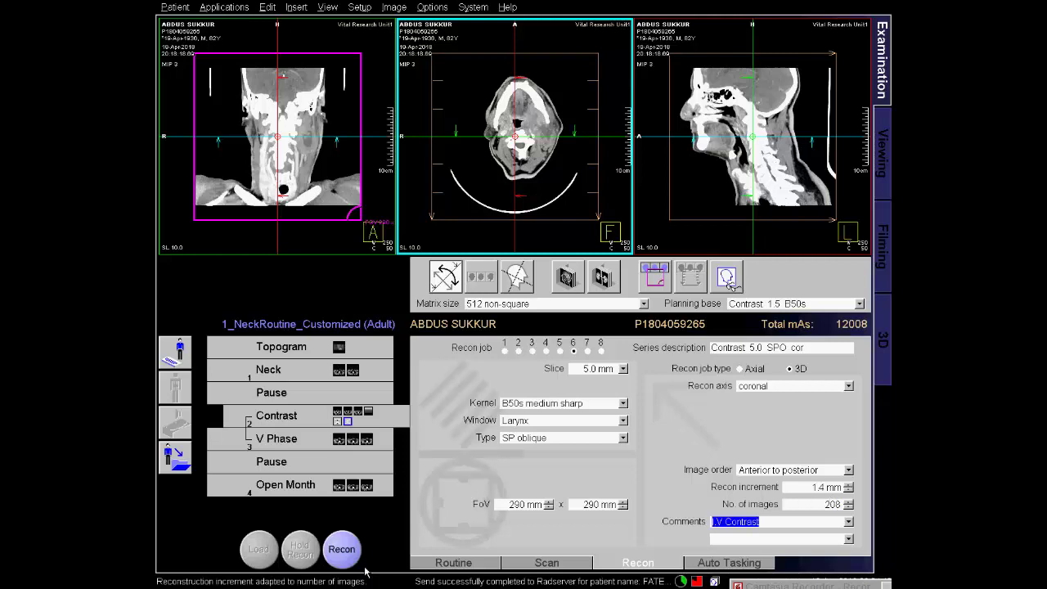
left_click(342, 551)
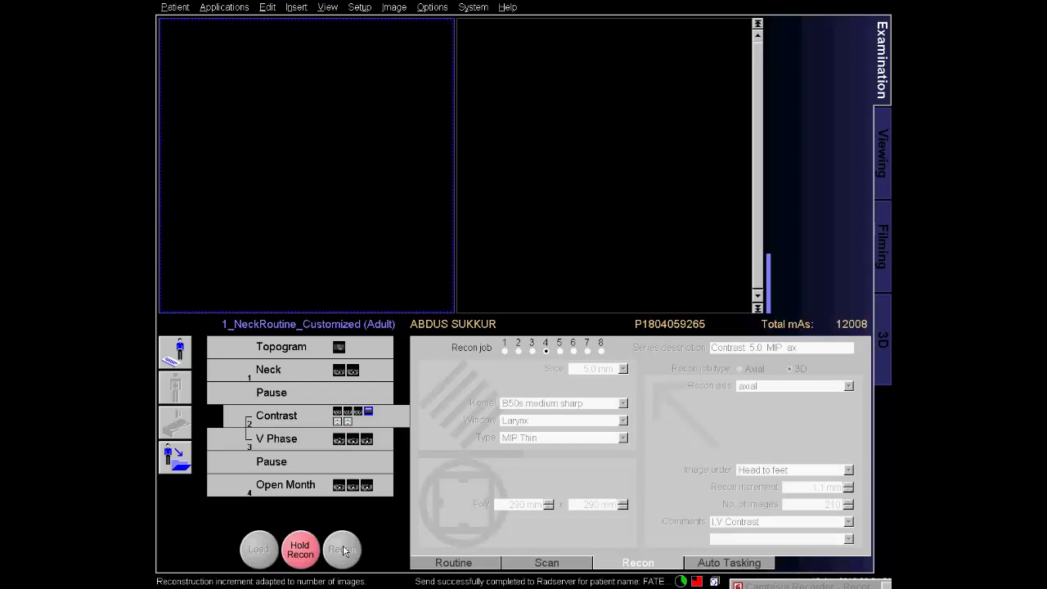
Add a 3D axial V Phase job, keep the default 214 images, and start it.
left_click(342, 443)
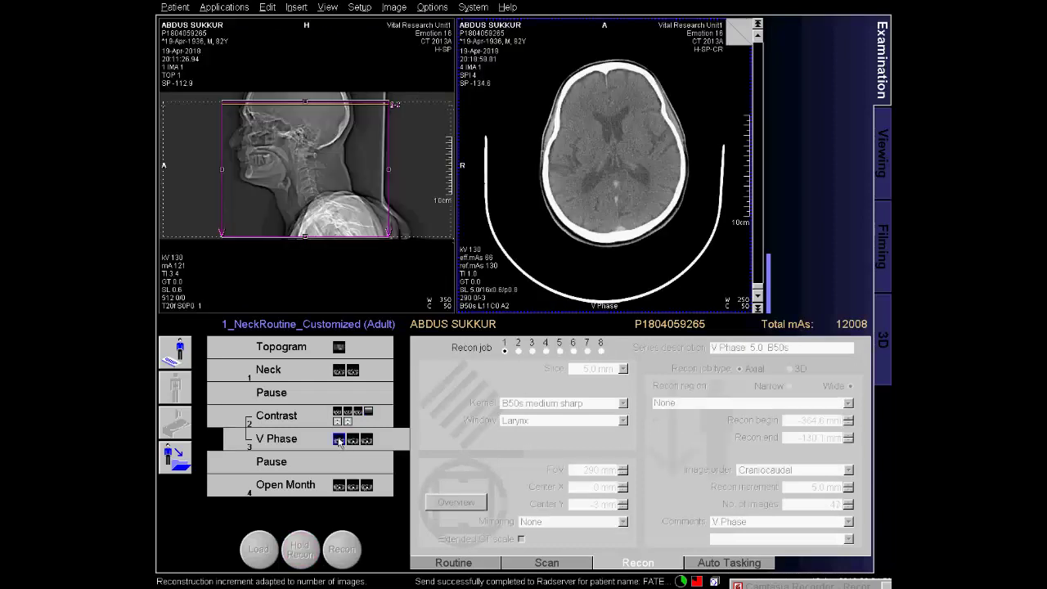
left_click(545, 351)
left_click(787, 369)
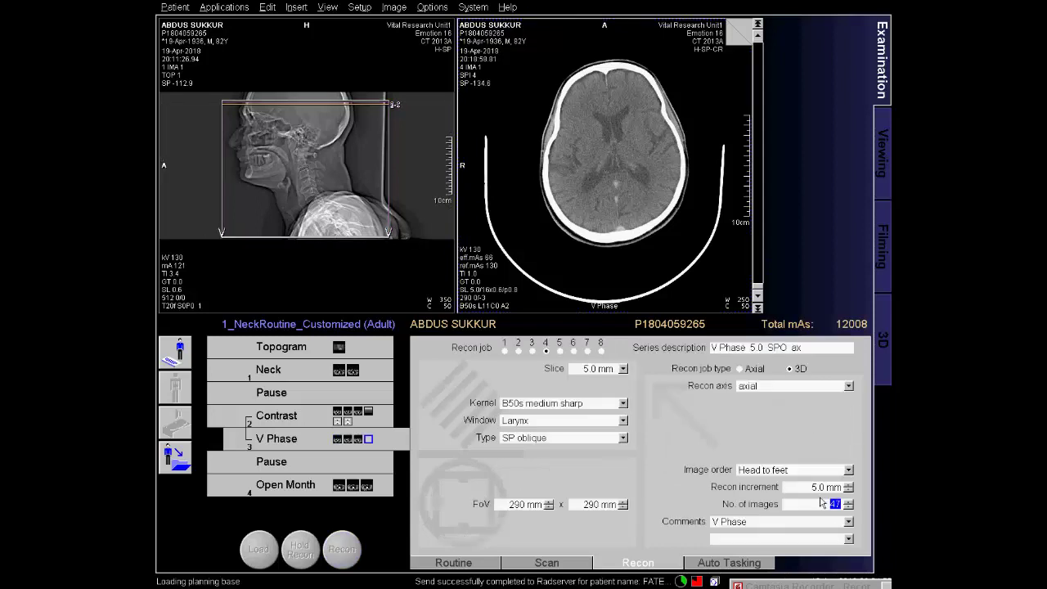
key("Tab")
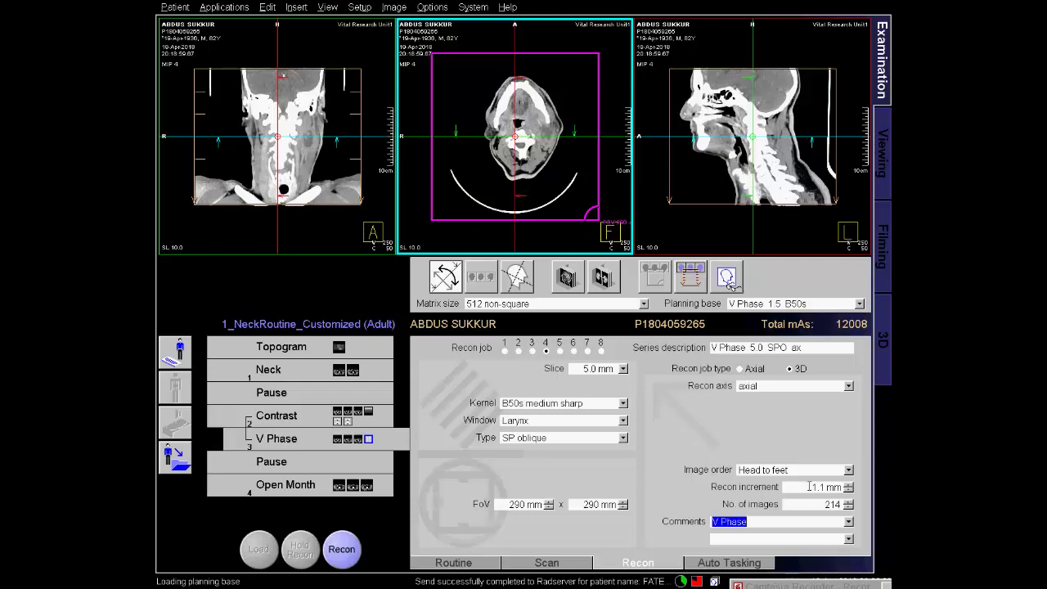
left_click(344, 555)
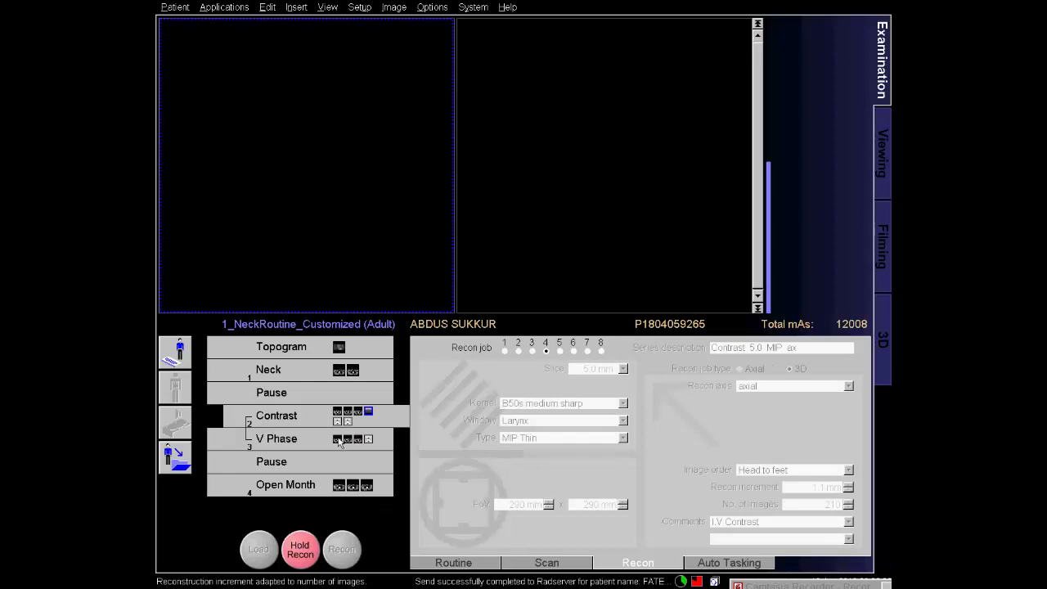
left_click(339, 442)
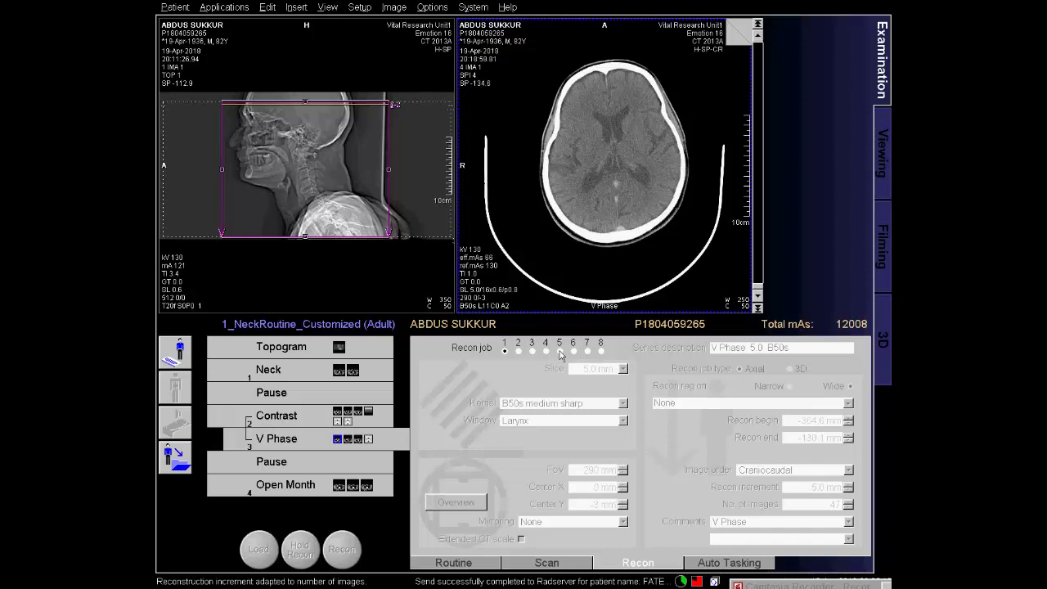
Make the V Phase job a coronal 3D reconstruction of 208 images and start it.
left_click(791, 369)
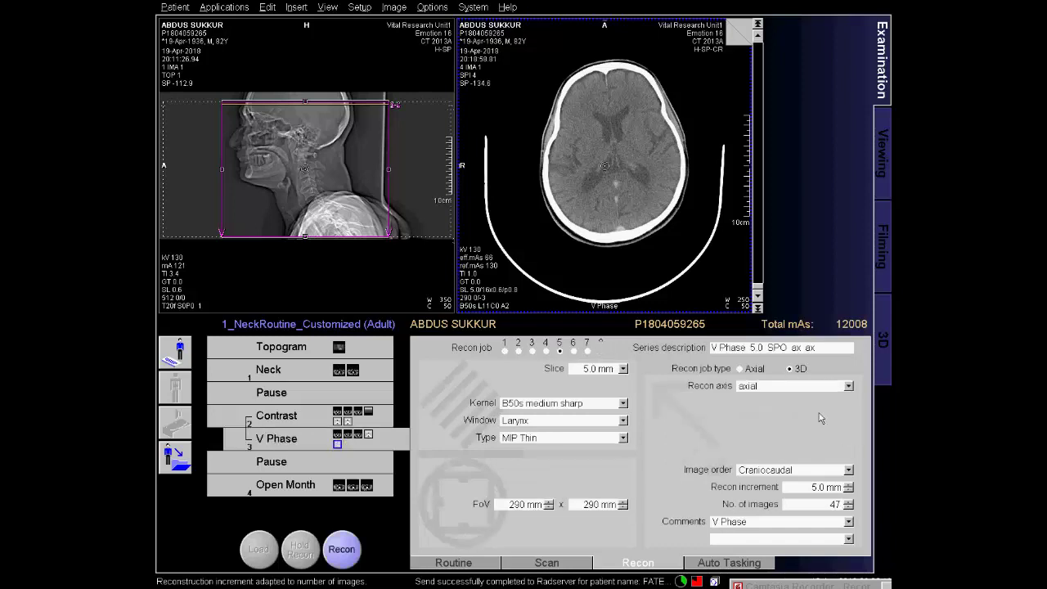
left_click(848, 386)
left_click(822, 422)
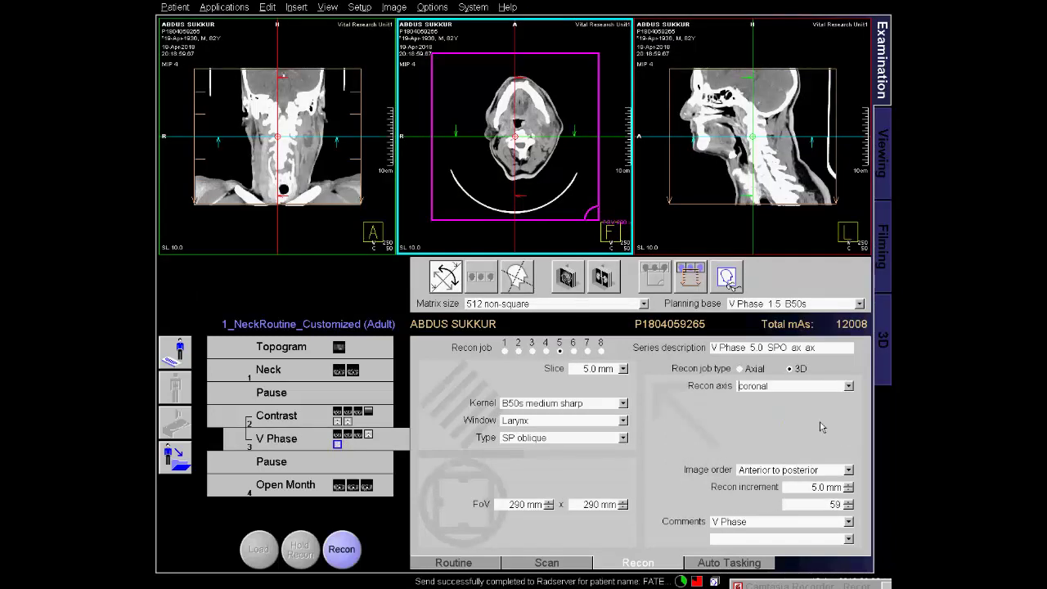
double_click(835, 505)
type("208")
key("Tab")
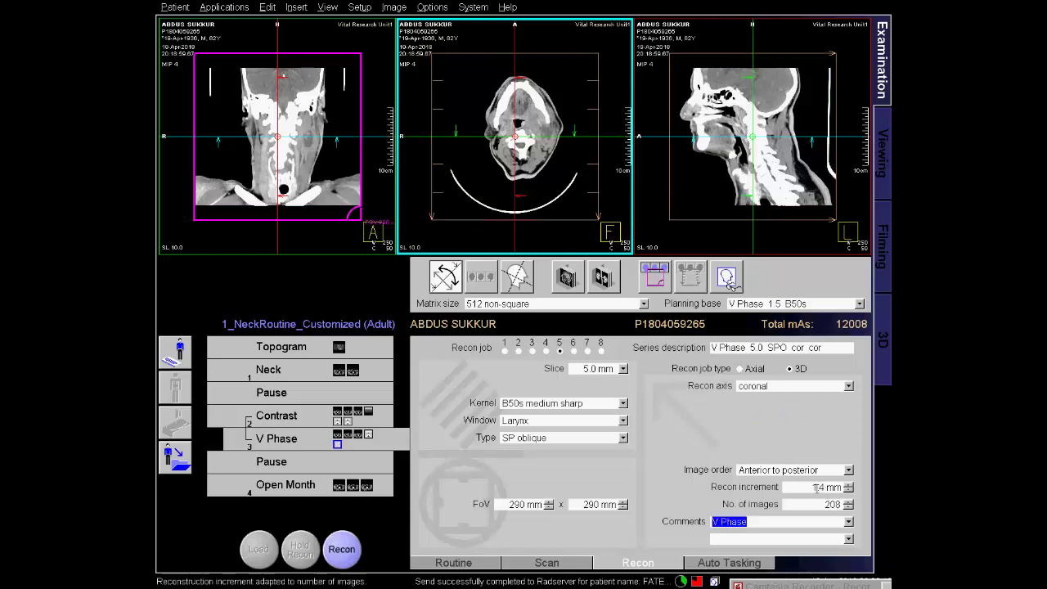
left_click(343, 550)
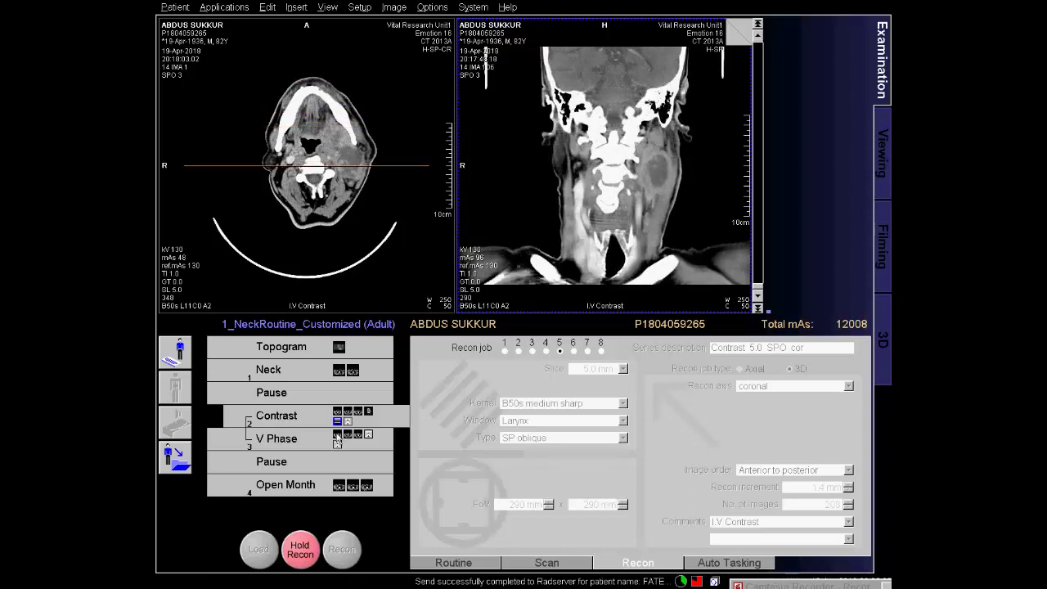
Add a sagittal 3D V Phase job with 208 images and start reconstructing it.
left_click(337, 436)
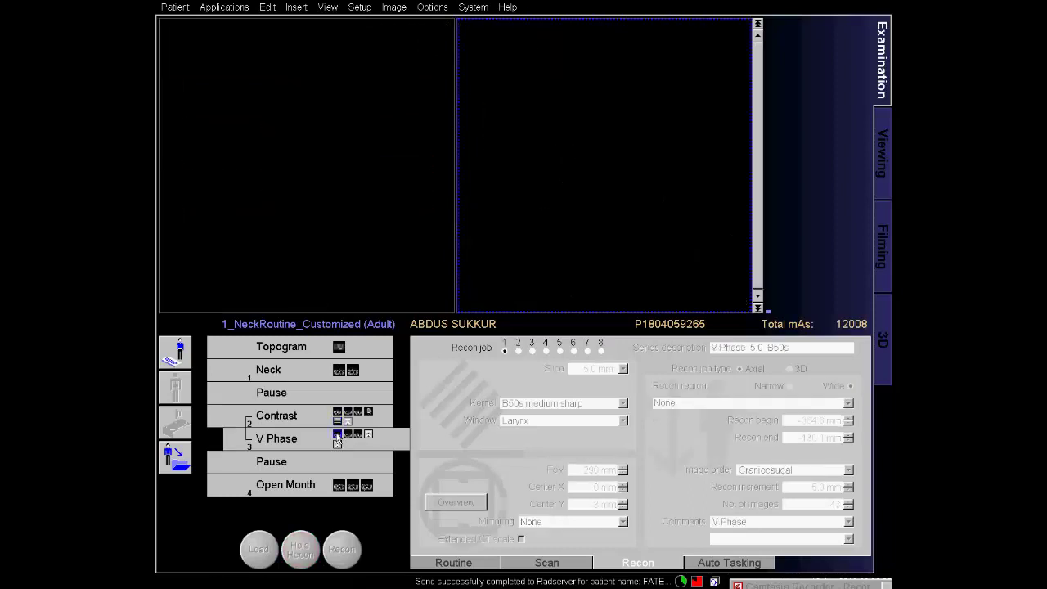
left_click(574, 351)
left_click(789, 369)
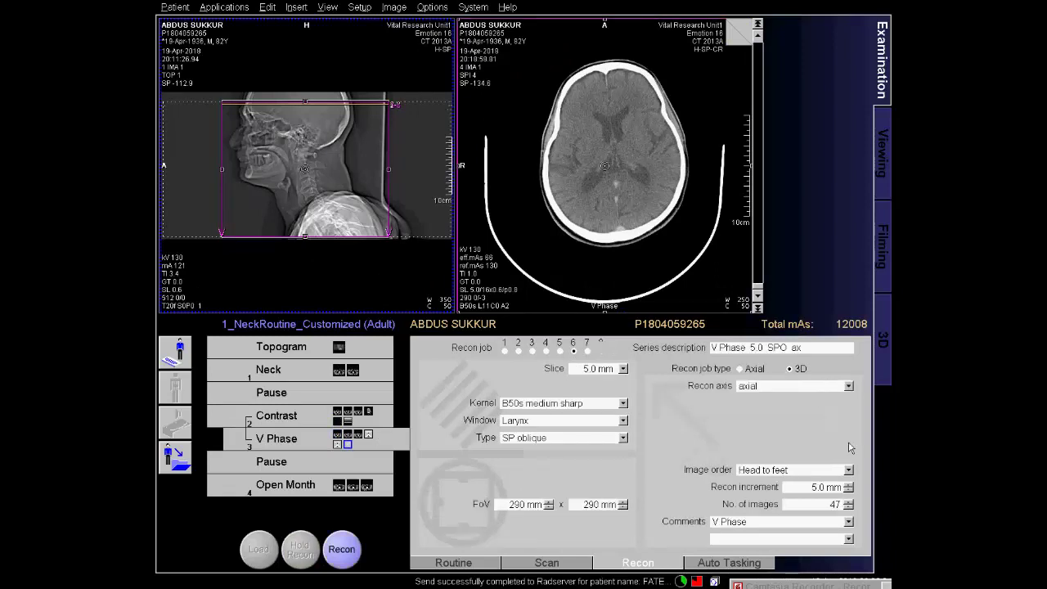
left_click(849, 385)
left_click(805, 422)
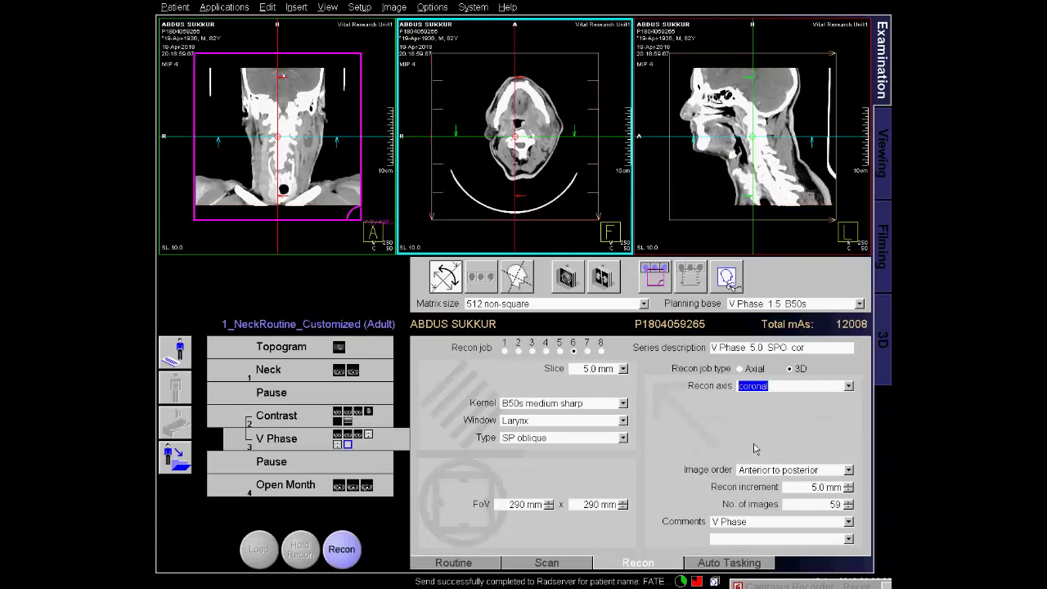
left_click(849, 386)
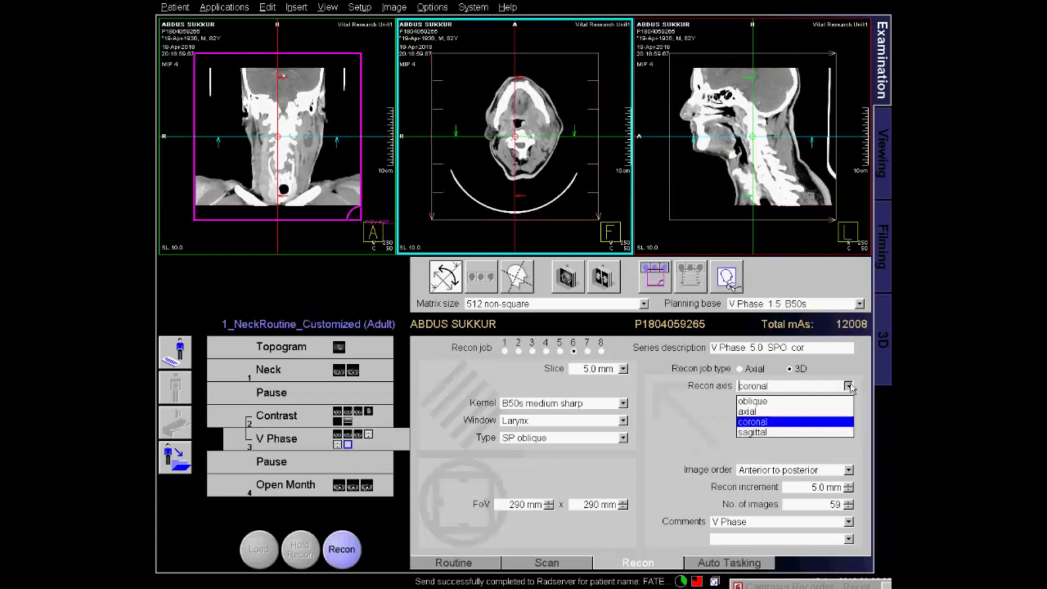
left_click(782, 433)
left_click(820, 502)
type("208")
key("Tab")
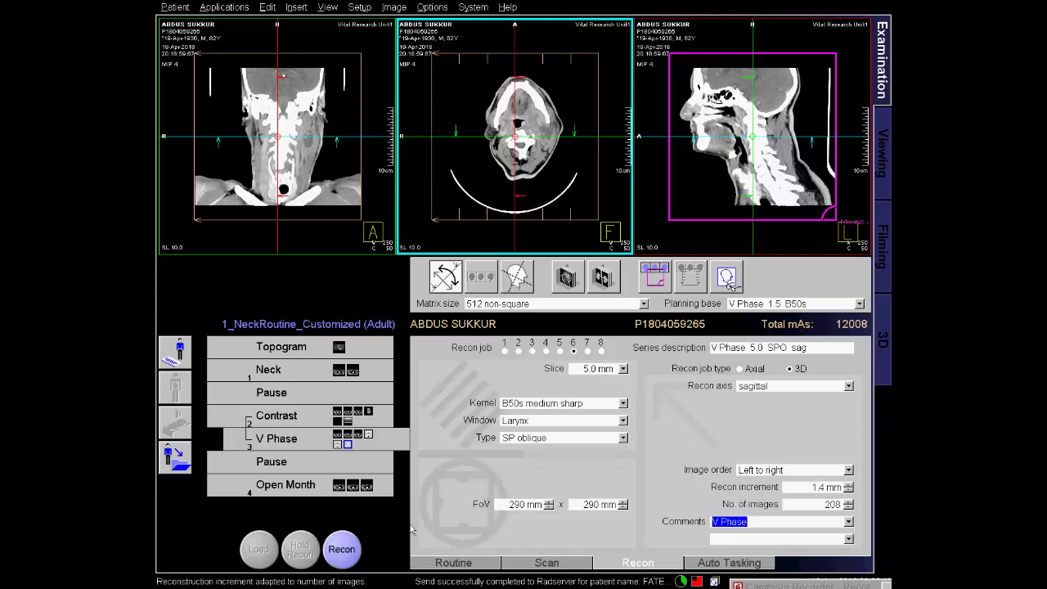
left_click(340, 551)
left_click(369, 412)
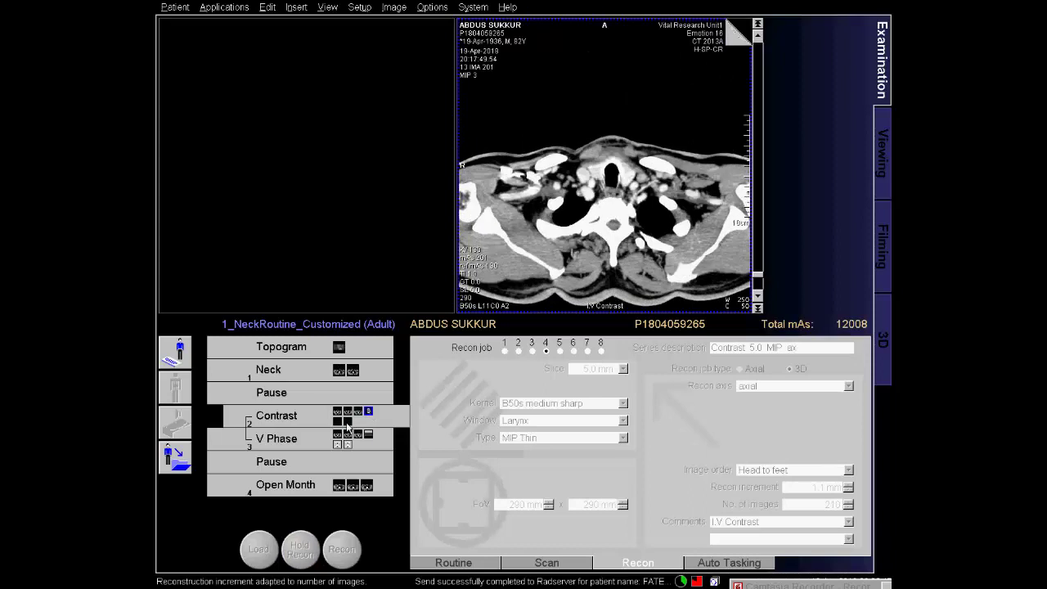
Review the reconstructed coronal Contrast images, then return to the Contrast 5.0 B50s job.
left_click(340, 422)
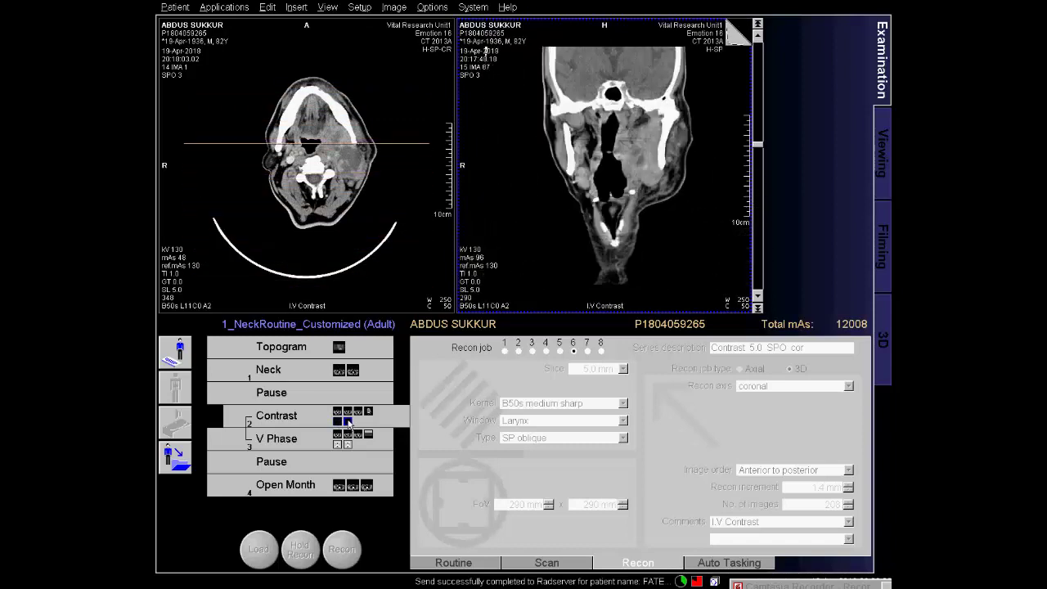
left_click(338, 422)
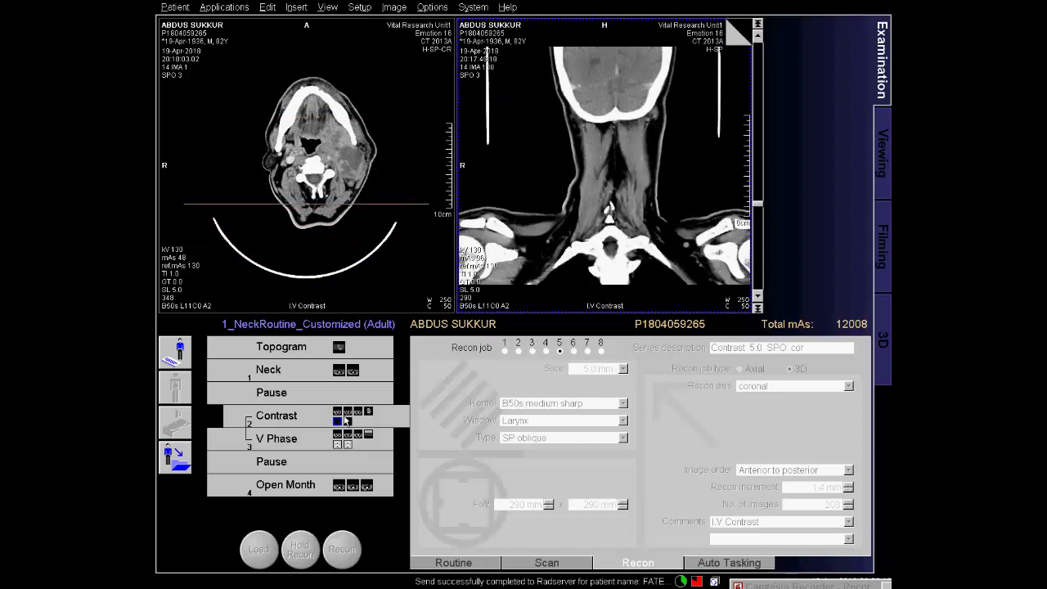
left_click(339, 413)
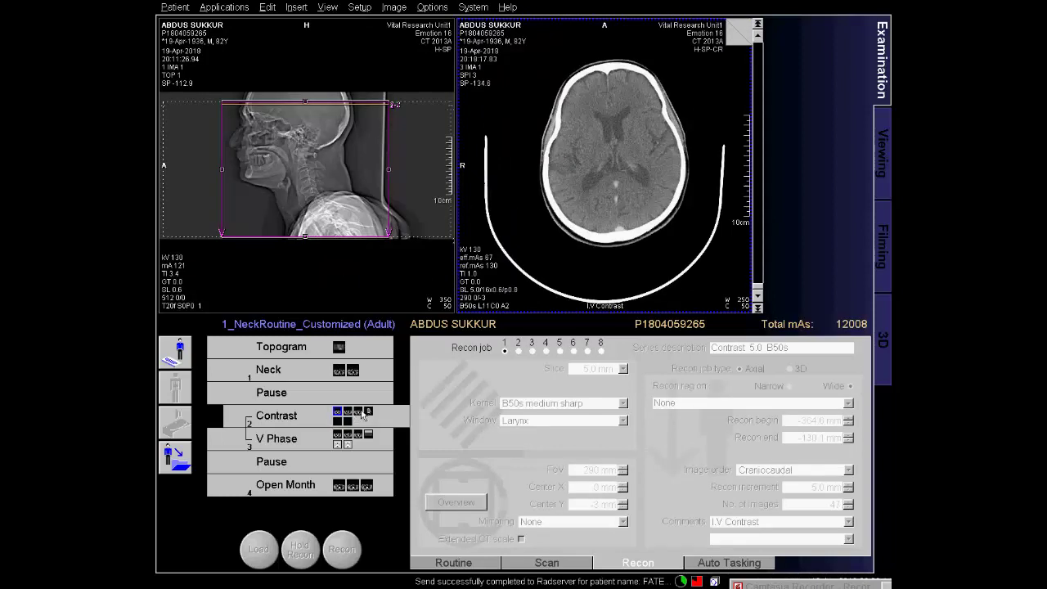
Add a sagittal 3D Contrast job with 200 images entered and start reconstructing it.
left_click(587, 351)
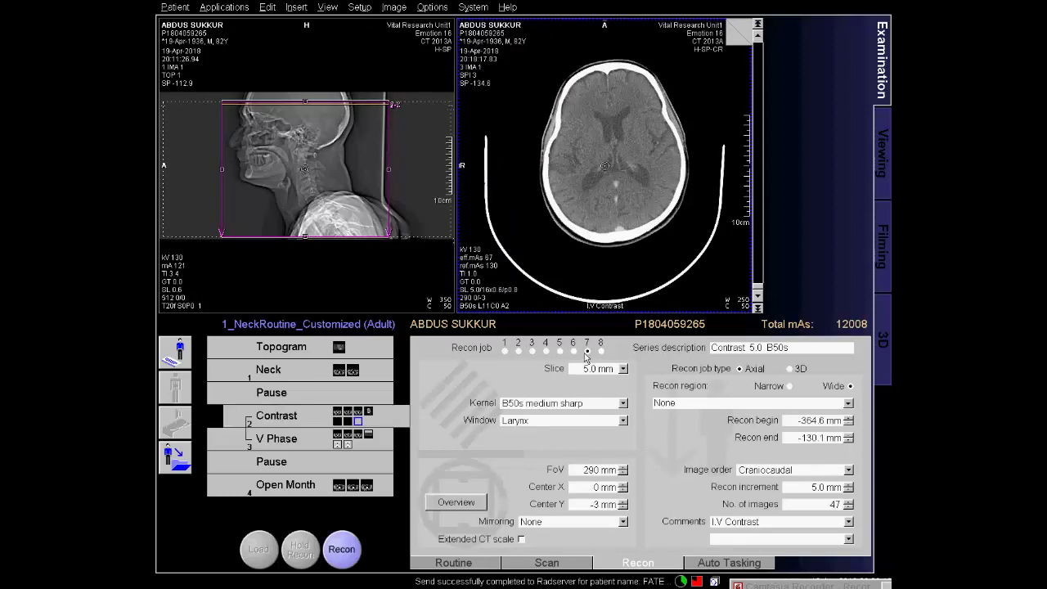
left_click(791, 369)
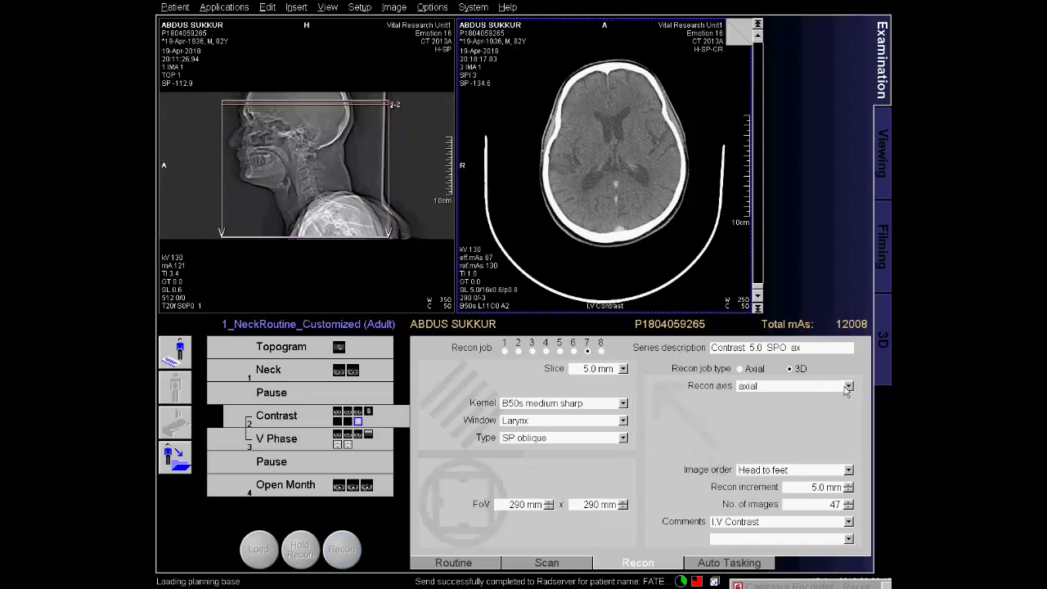
left_click(849, 385)
left_click(806, 432)
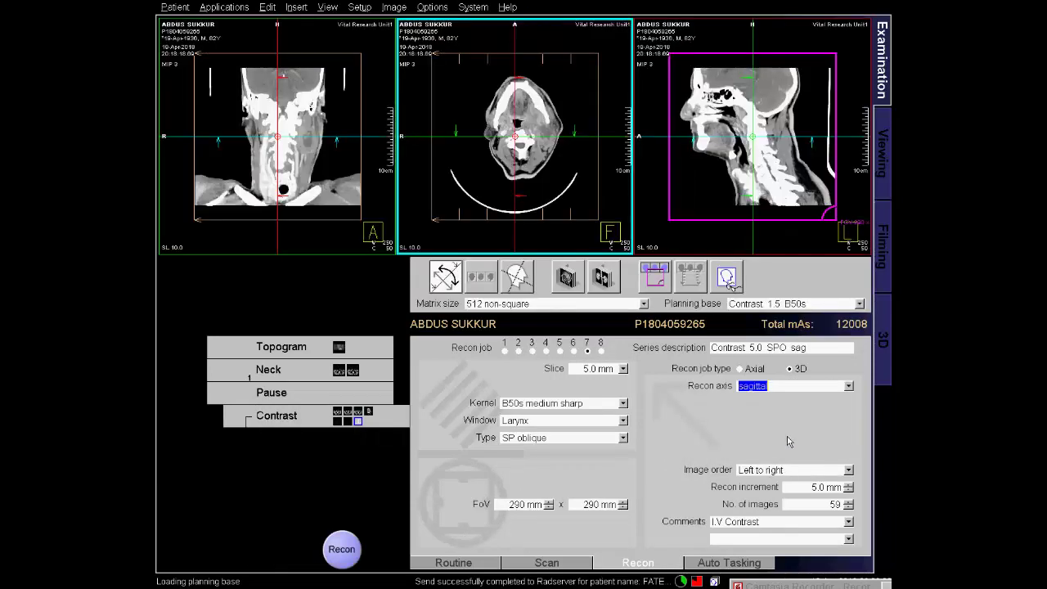
double_click(835, 504)
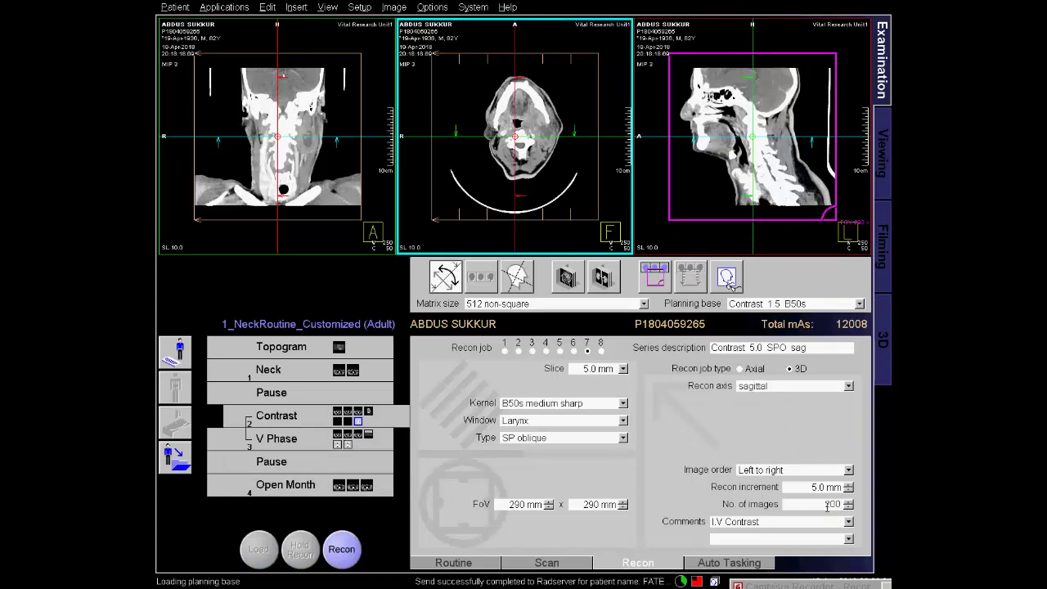
type("200")
key("Tab")
left_click(343, 549)
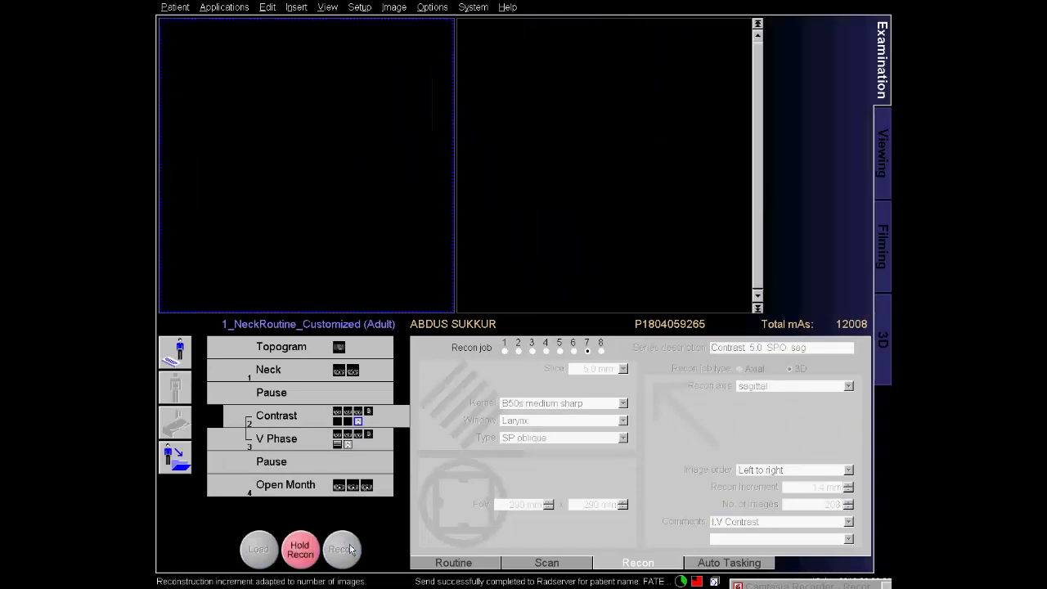
left_click(368, 449)
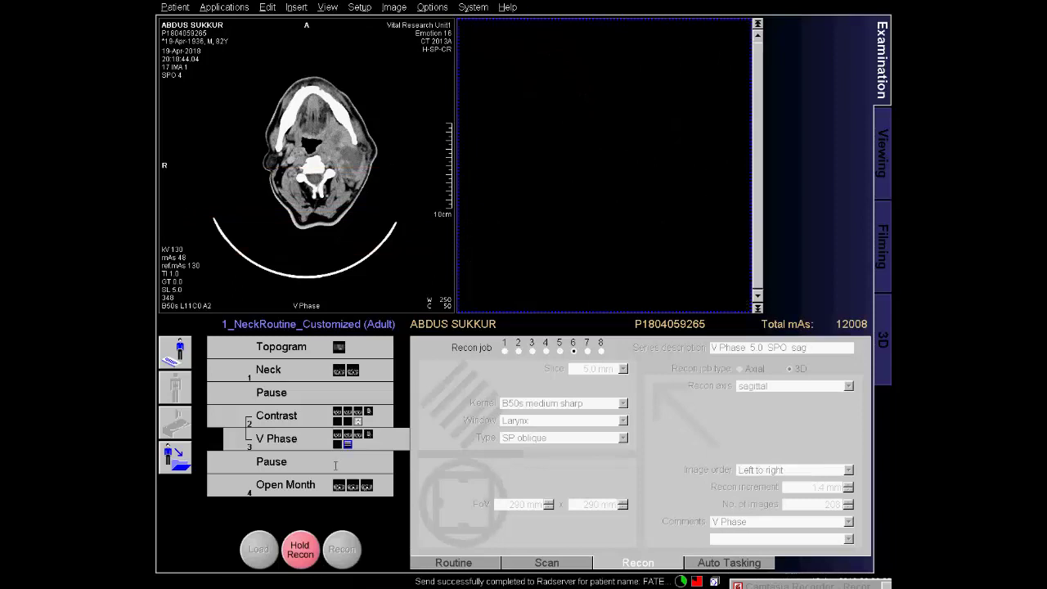
Review the Contrast MIP, coronal and sagittal series, then show the Neck 5.0 B50s job.
left_click(369, 413)
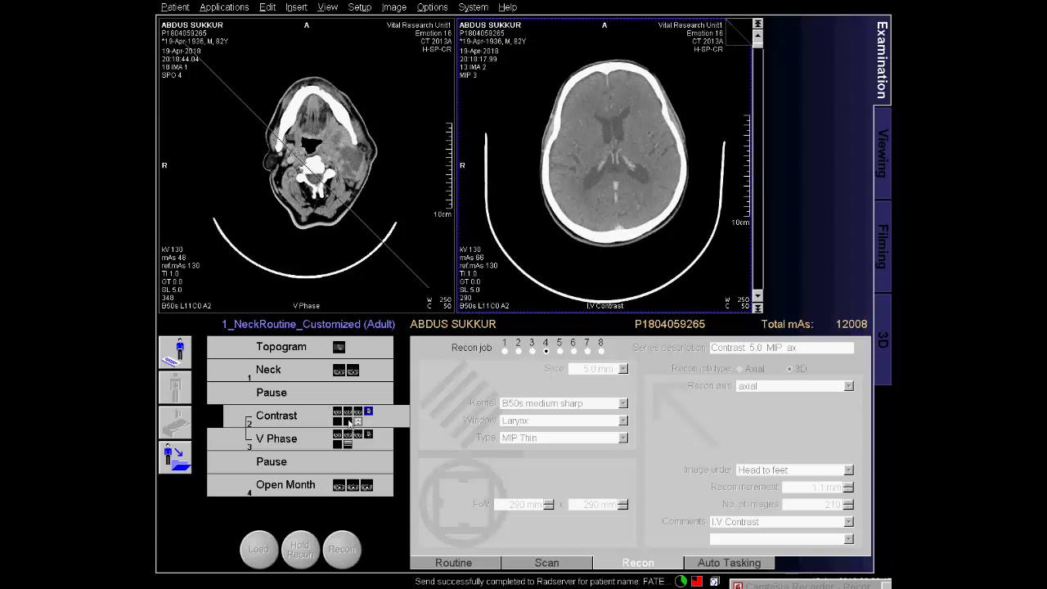
left_click(339, 422)
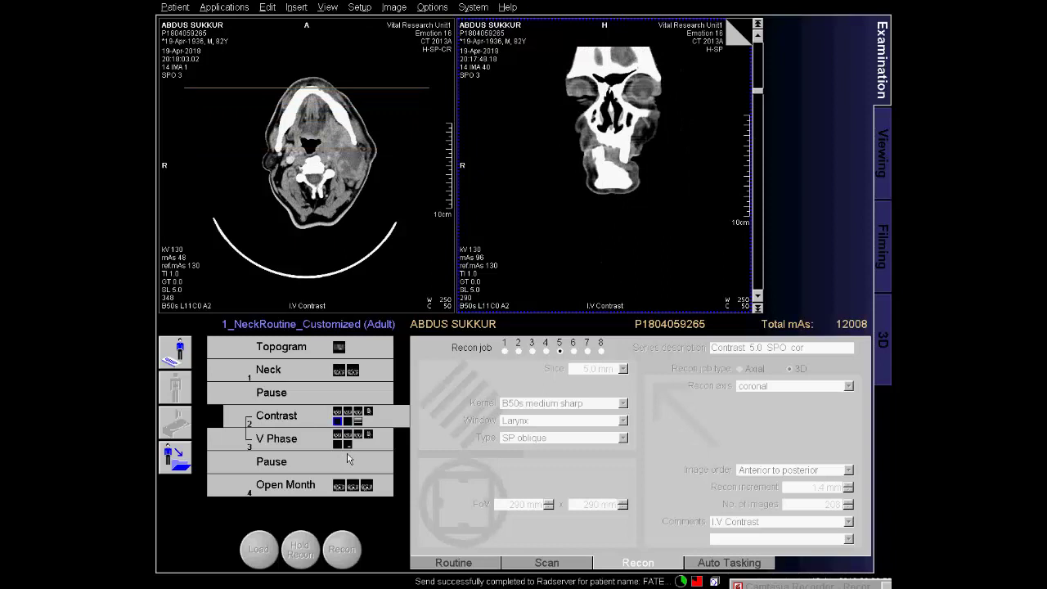
left_click(359, 421)
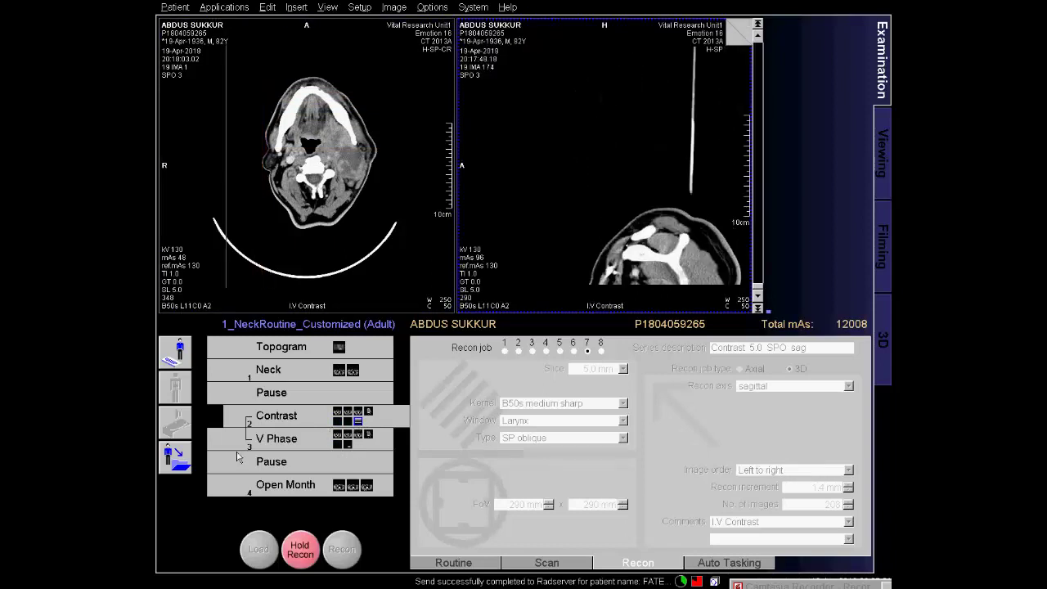
left_click(342, 371)
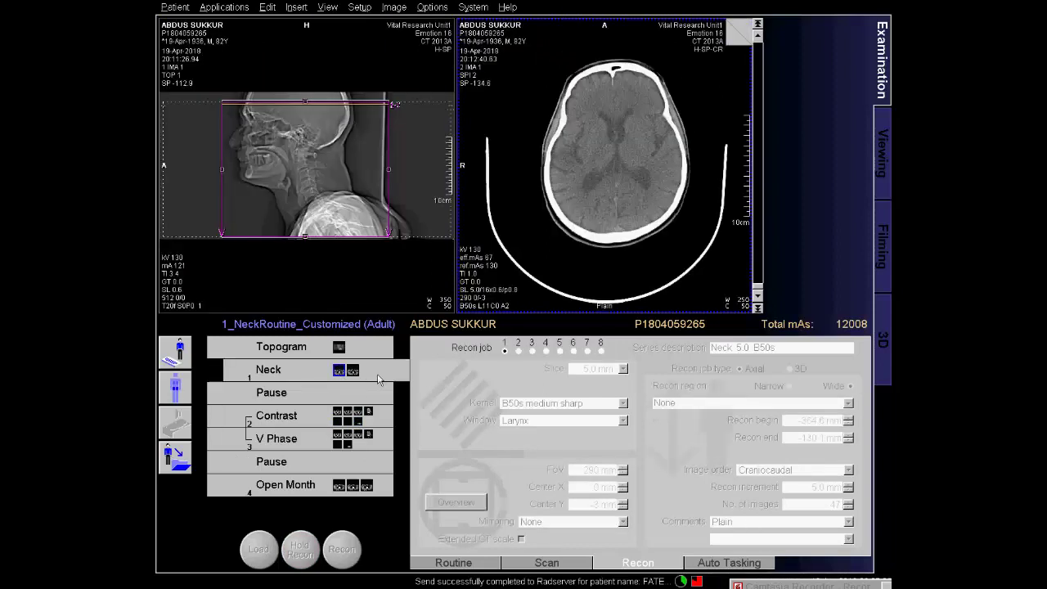
Add a third Neck recon job with 1.5 mm slices and reconstruct its 160 images.
left_click(532, 351)
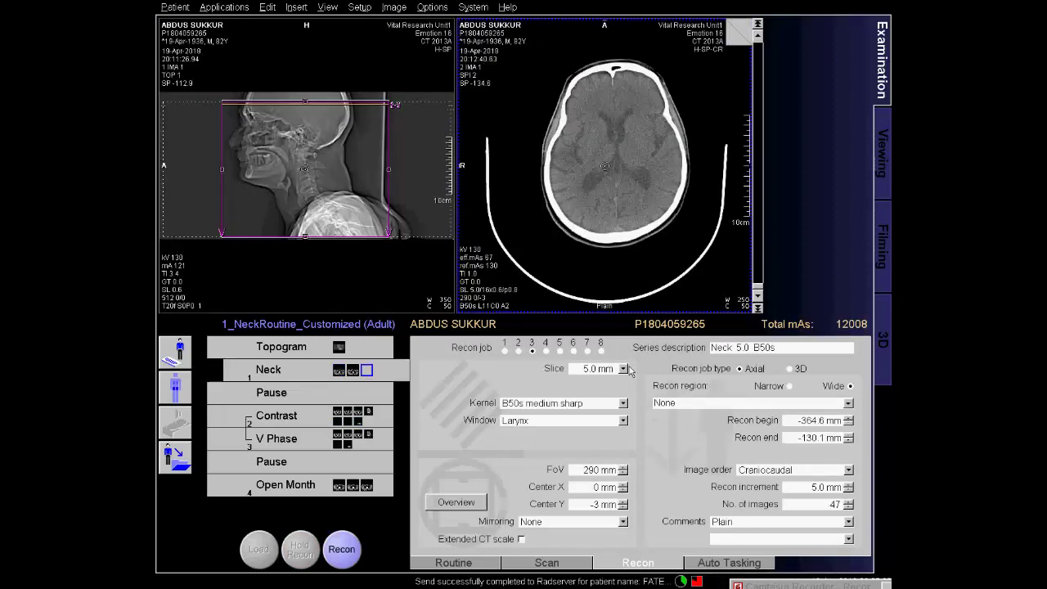
left_click(623, 369)
left_click(597, 409)
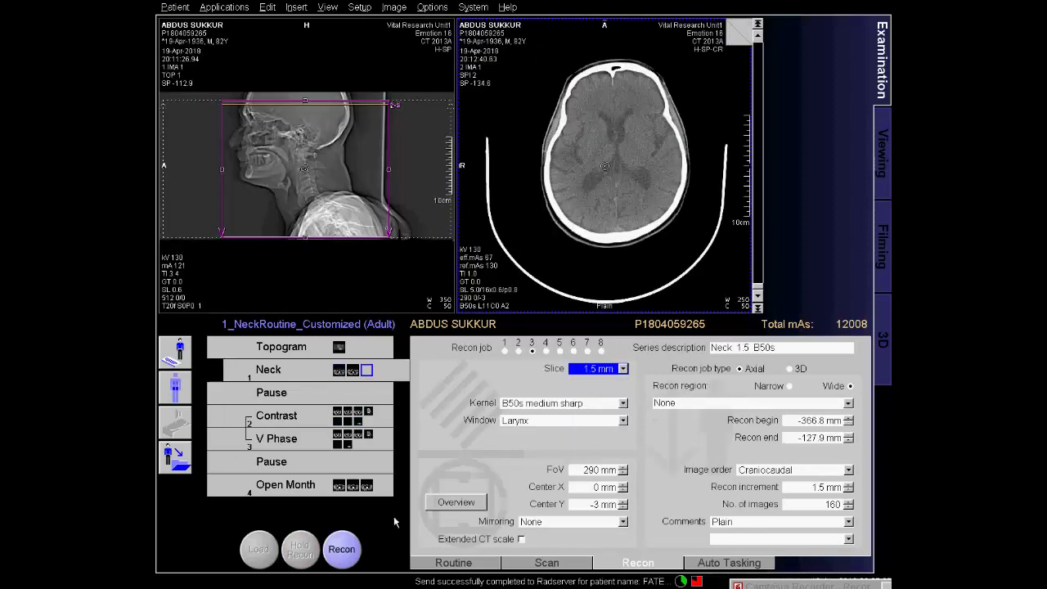
left_click(342, 549)
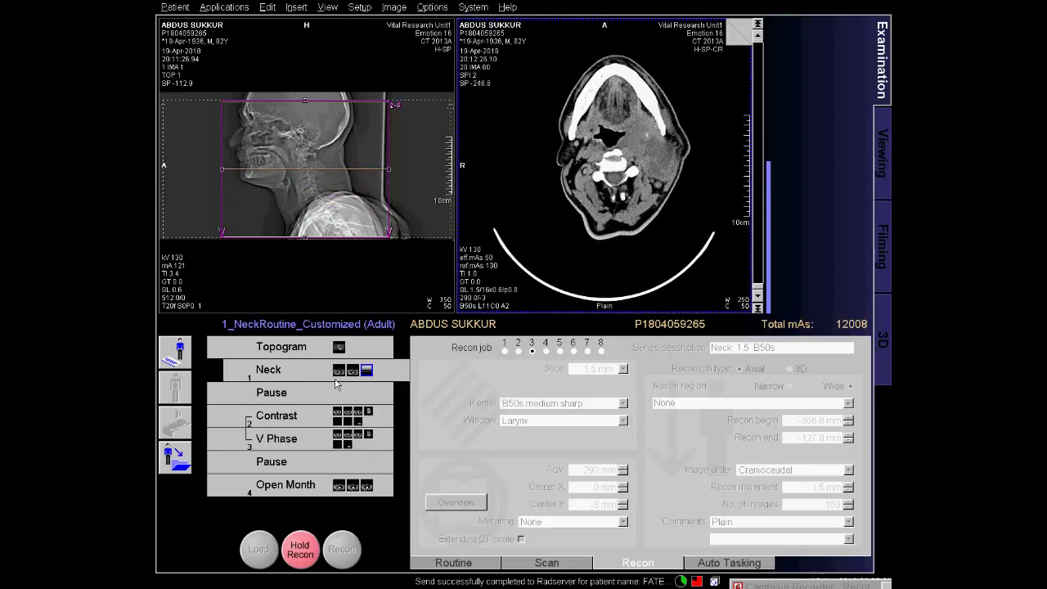
left_click(784, 579)
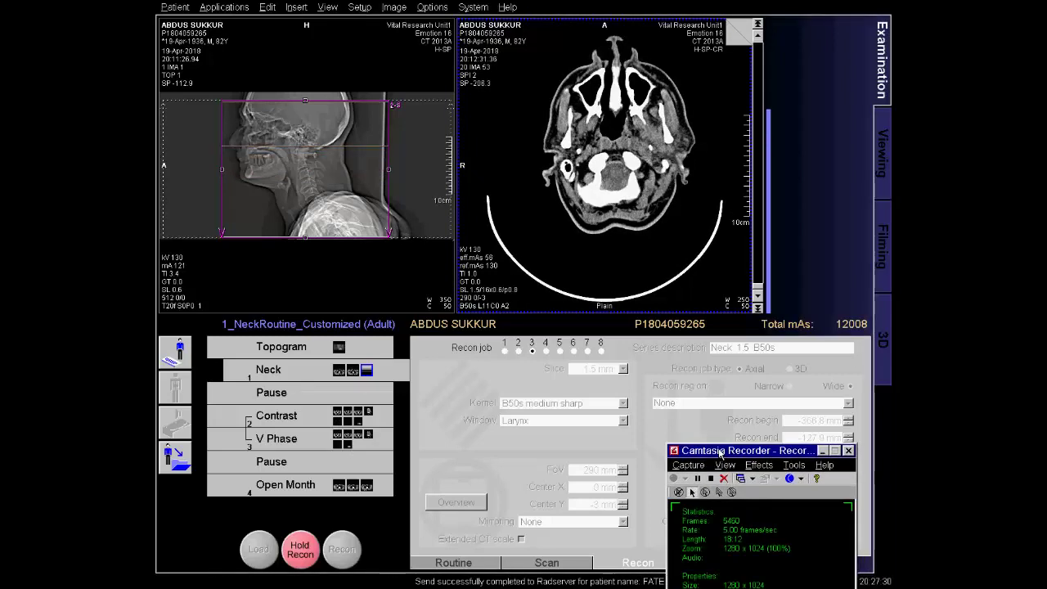
left_click(822, 451)
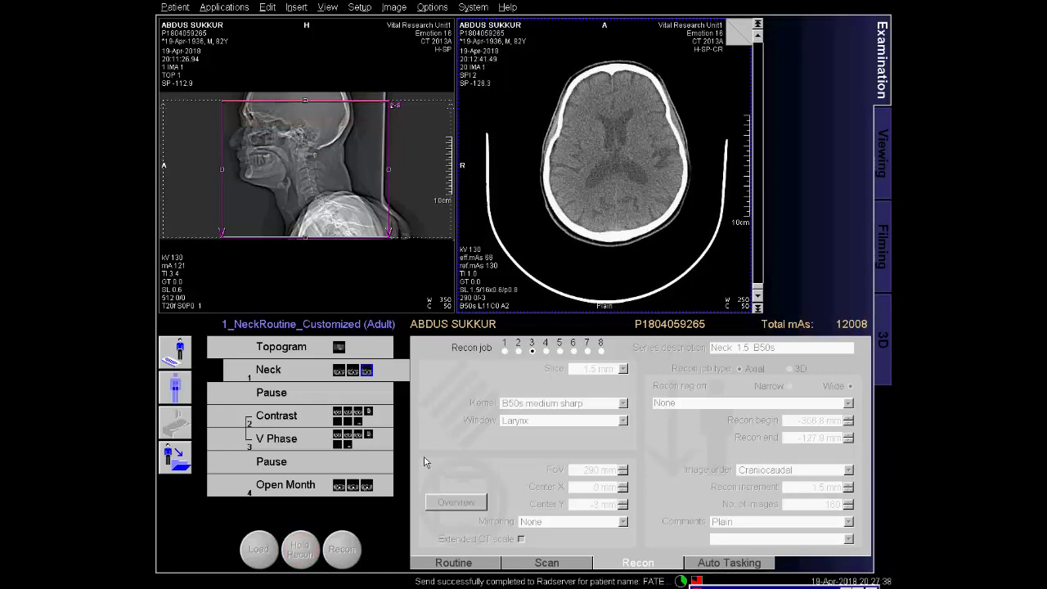
Close the current patient and load series [10] Contrast 1.5 B50s into 3D MPR.
left_click(182, 459)
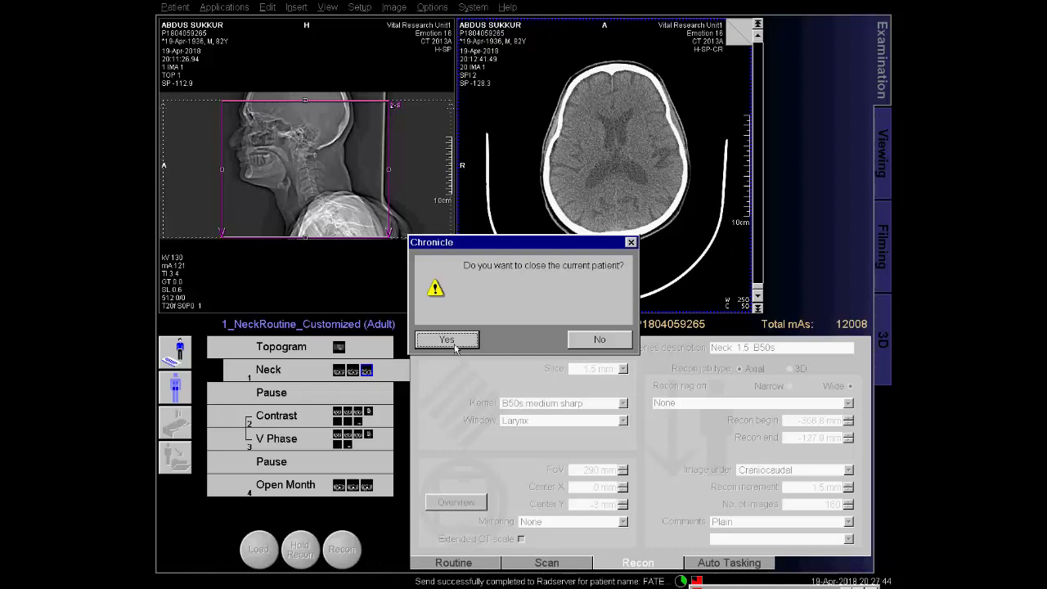
left_click(447, 340)
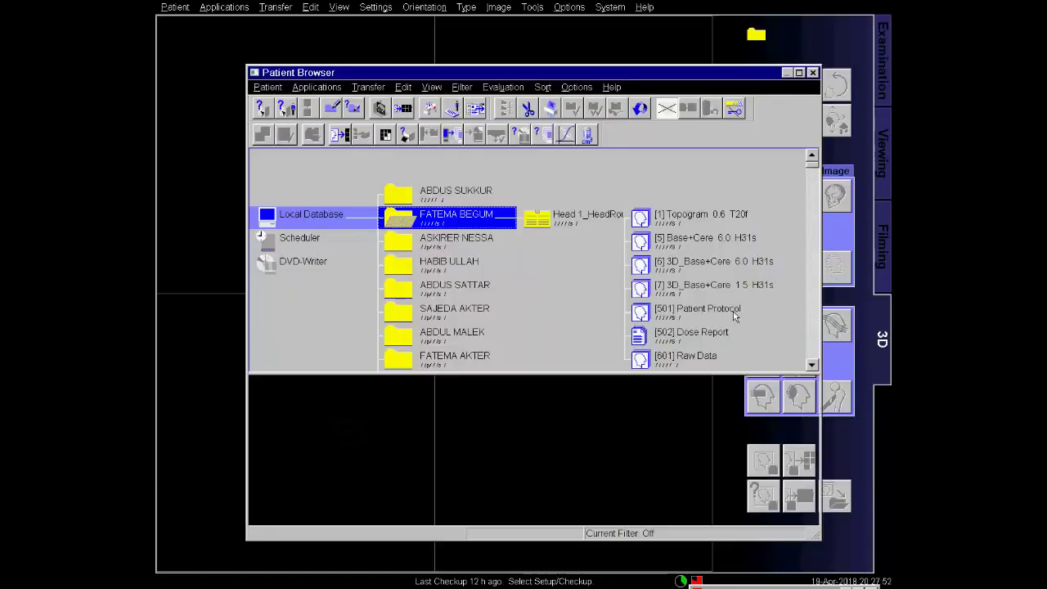
left_click(494, 214)
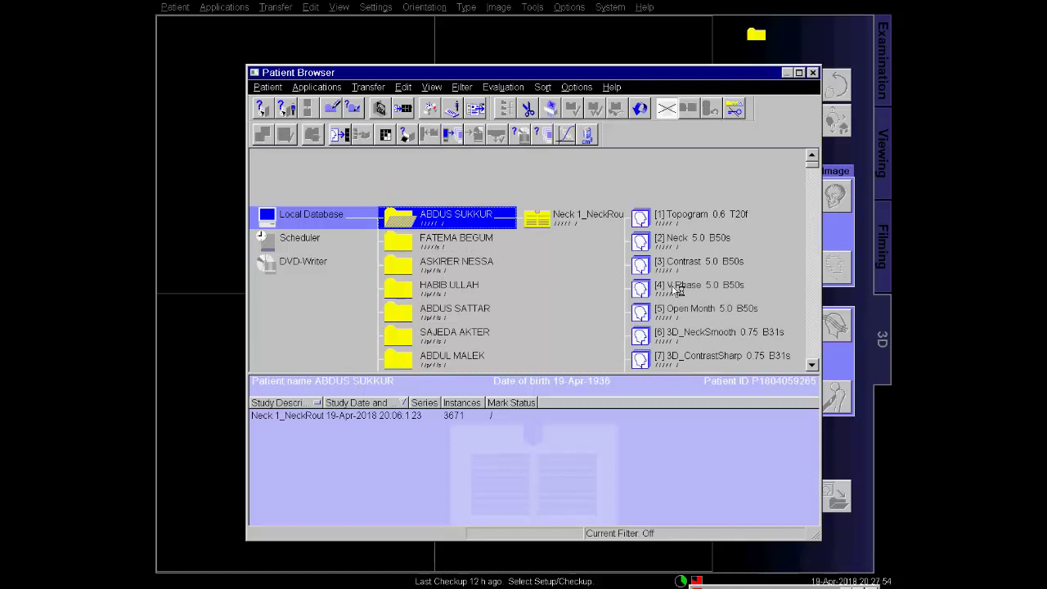
scroll(730, 303, "down", 1)
scroll(732, 308, "down", 2)
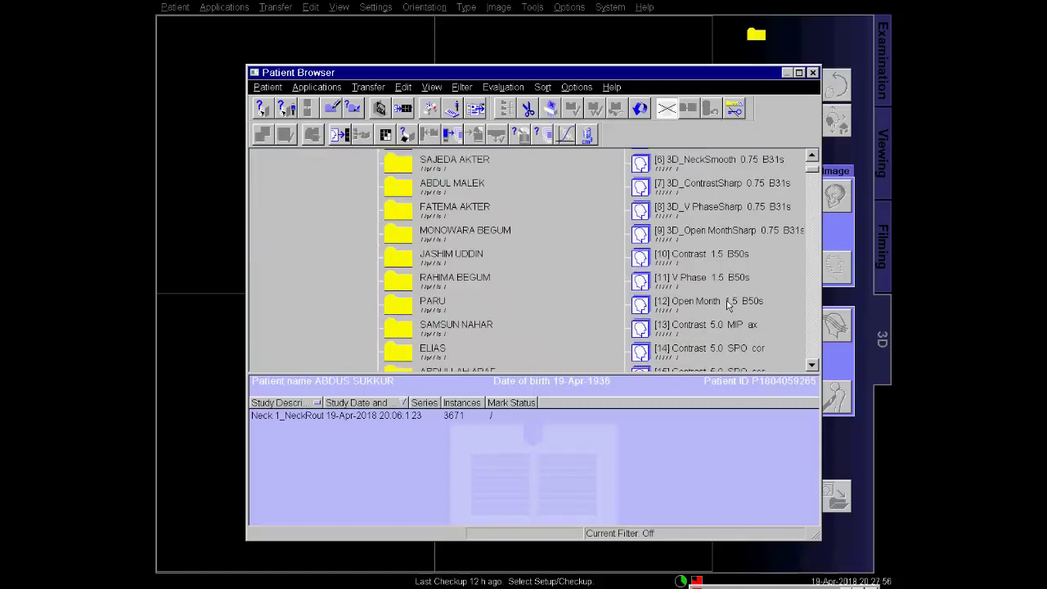
left_click(721, 258)
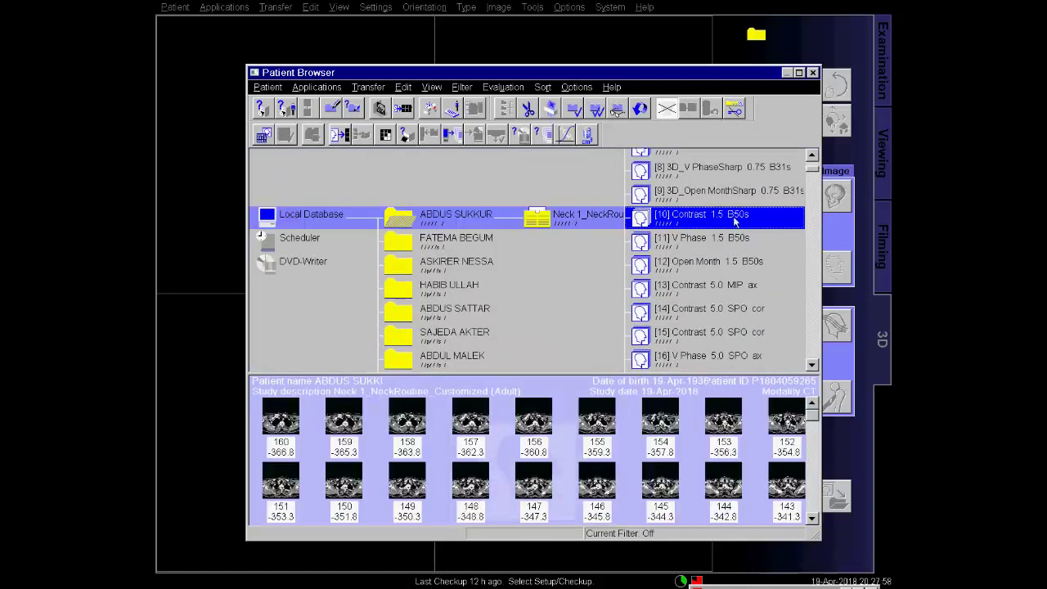
double_click(733, 216)
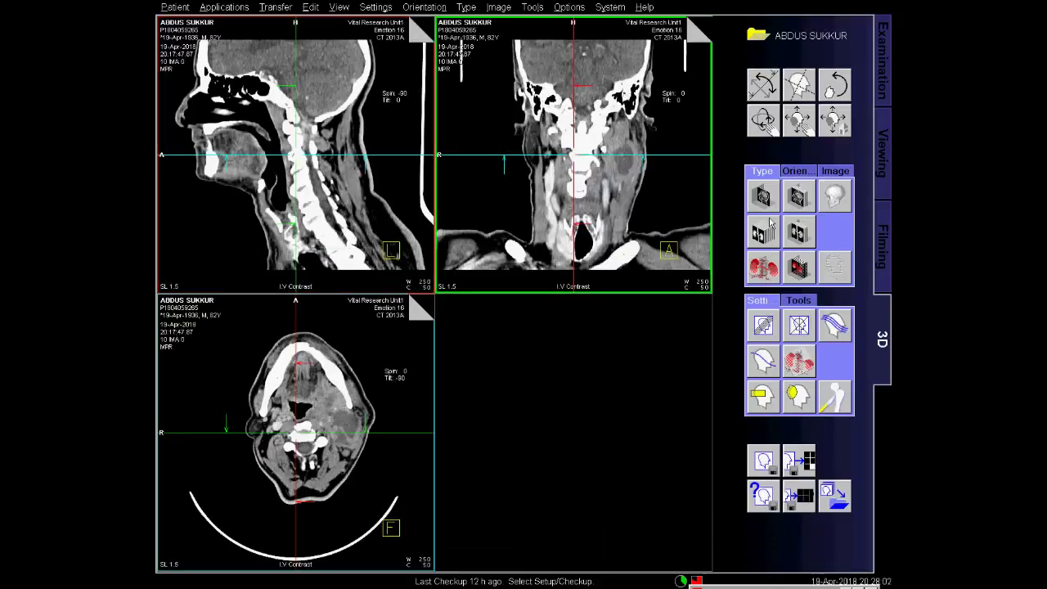
Switch the sagittal, coronal and axial views to MPR Thick.
left_click(800, 199)
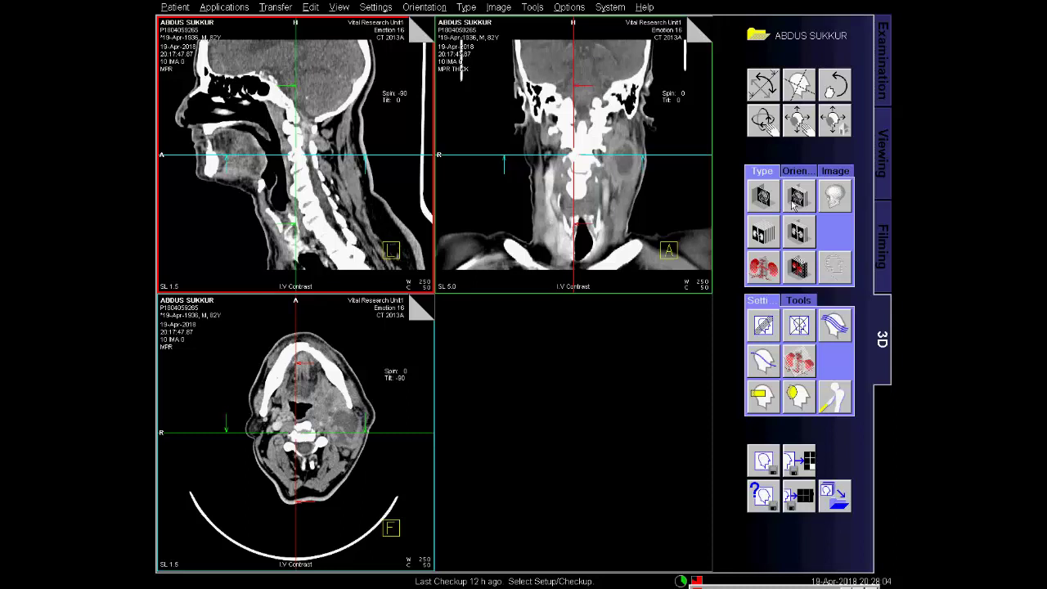
left_click(394, 331)
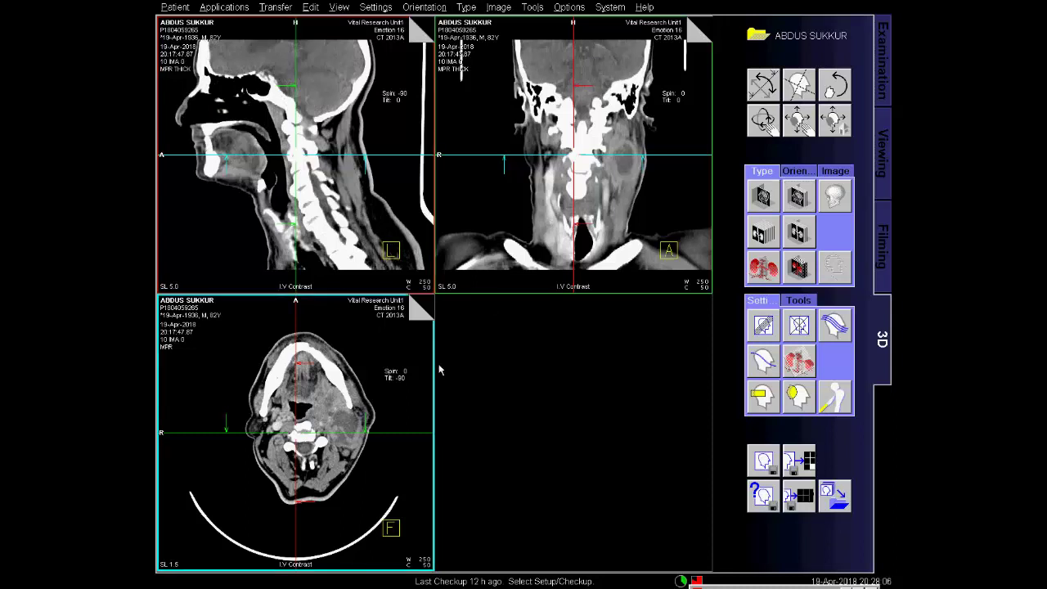
left_click(787, 206)
Render the coronal view as VRT with the Osseous gallery preset.
left_click(700, 201)
left_click(762, 266)
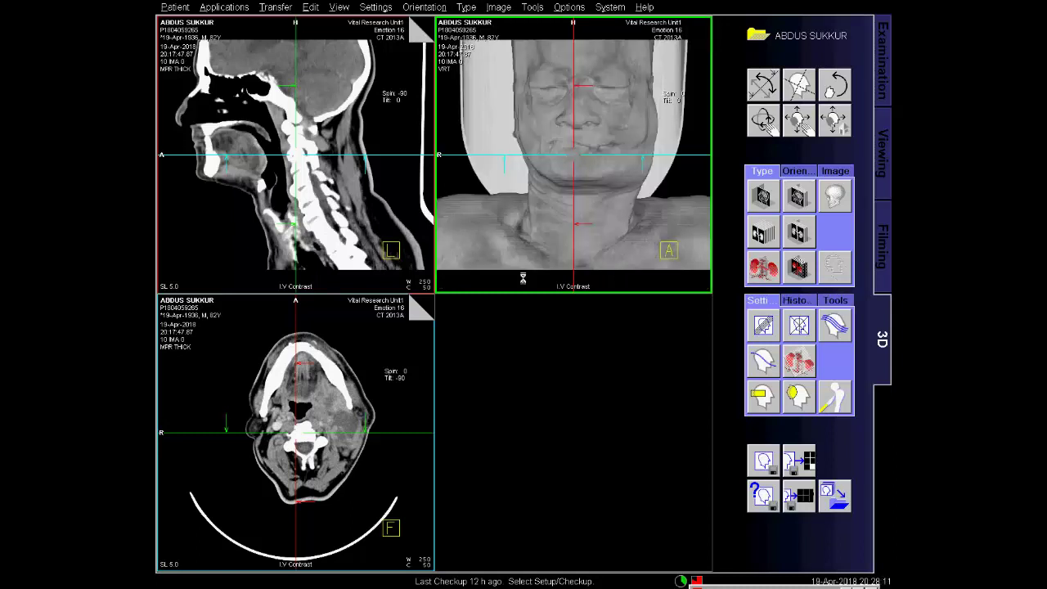
left_click(363, 271)
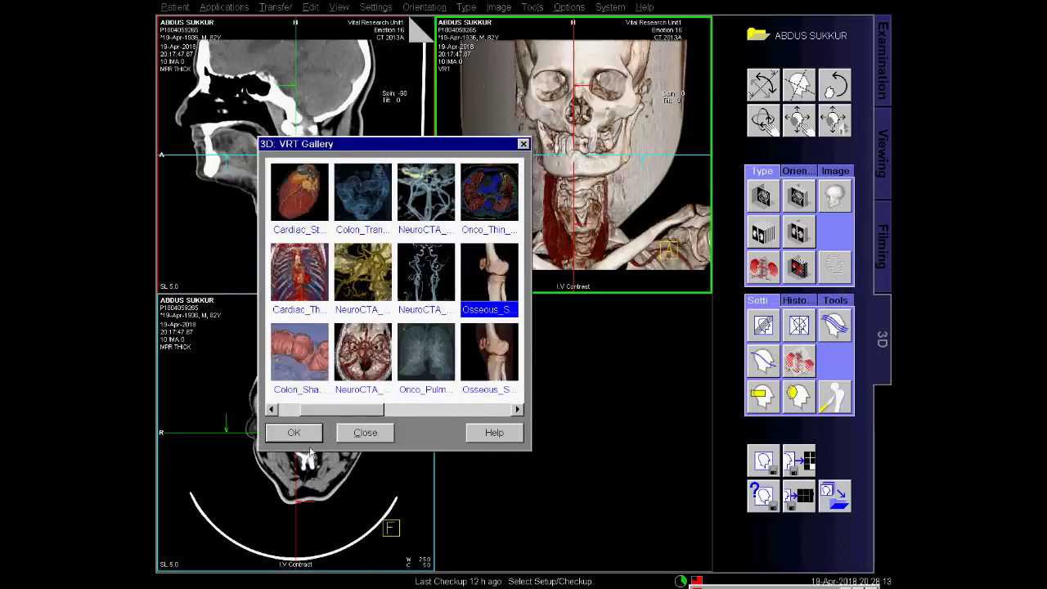
left_click(297, 434)
left_click(882, 152)
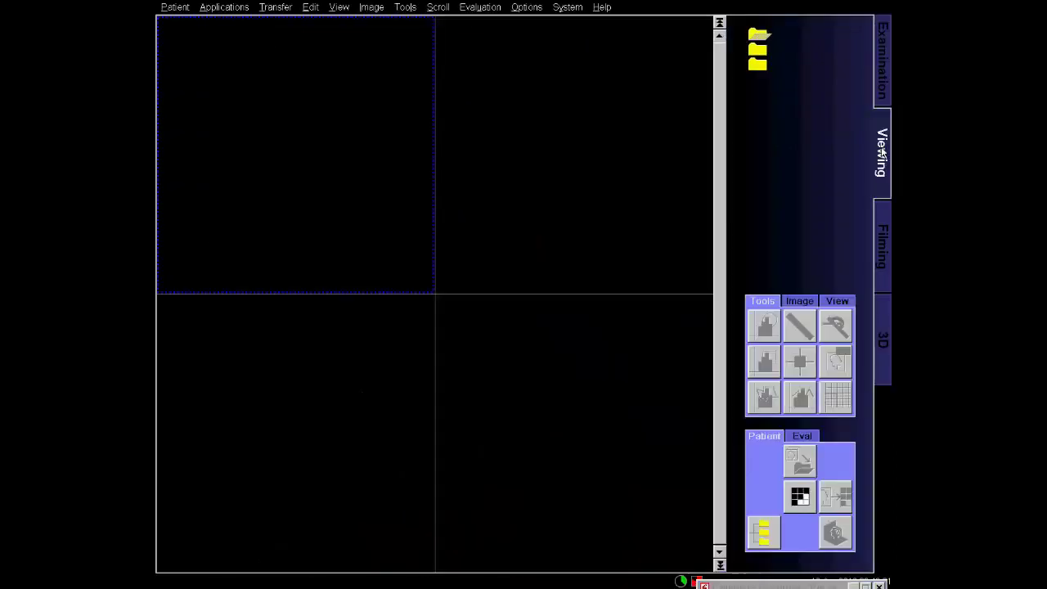
Load series [20] Neck 1.5 B50s from the Patient Browser into the 3D card.
left_click(765, 534)
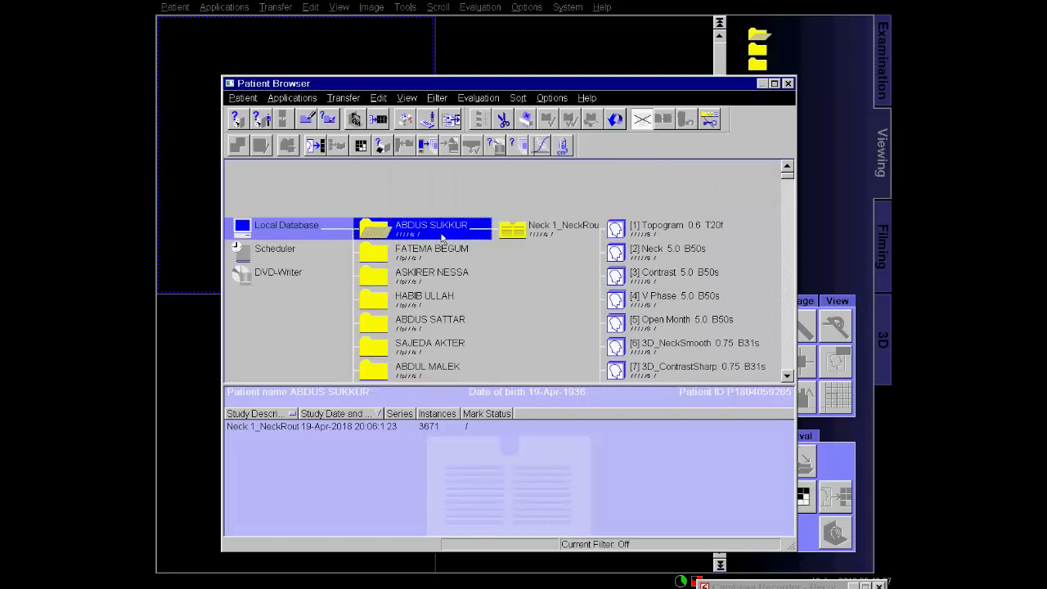
scroll(525, 235, "down", 10)
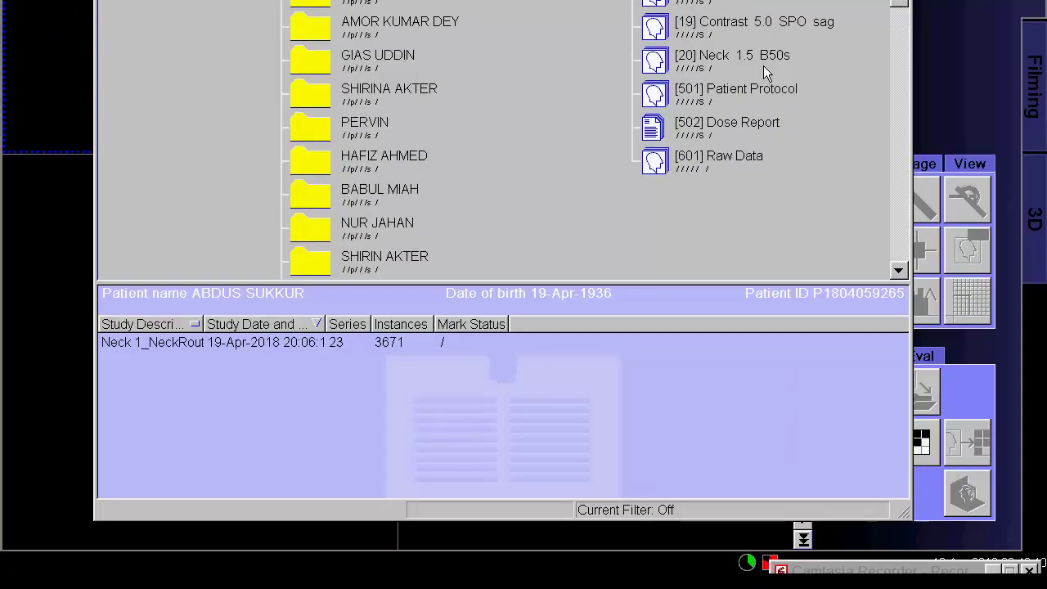
left_click(734, 102)
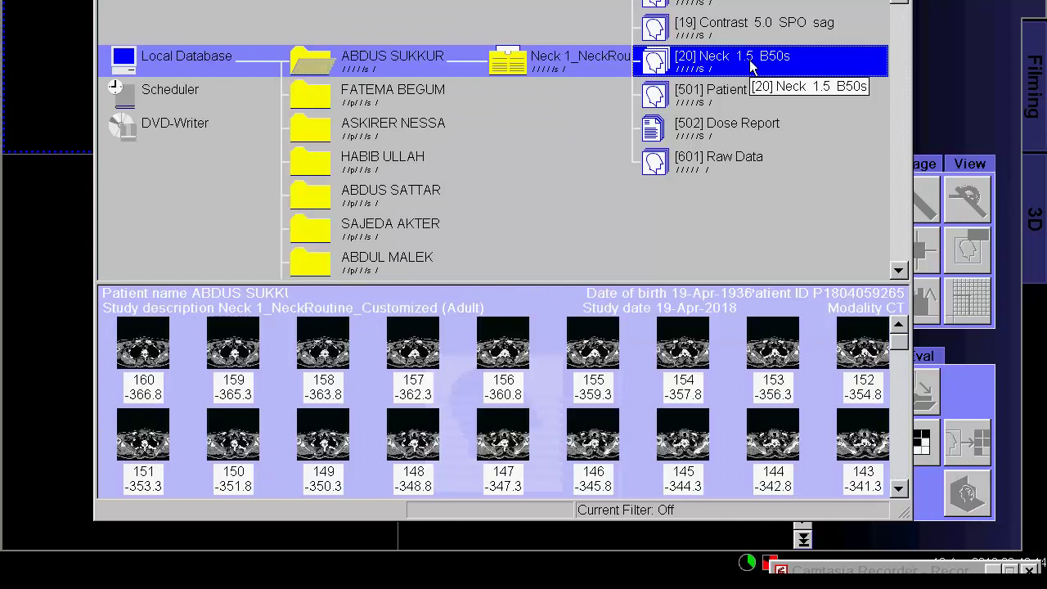
left_click(1043, 215)
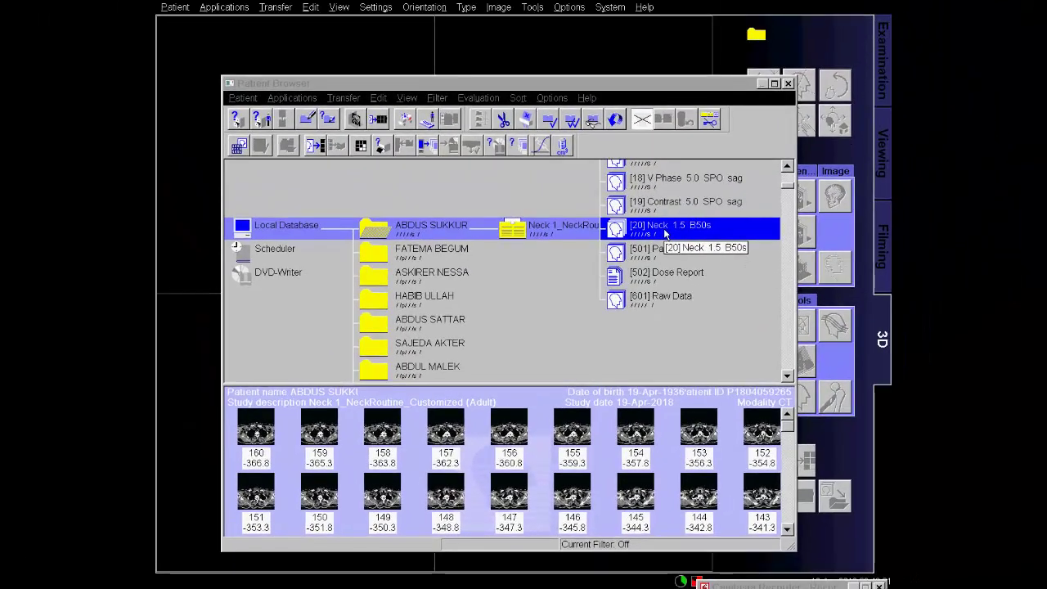
double_click(664, 228)
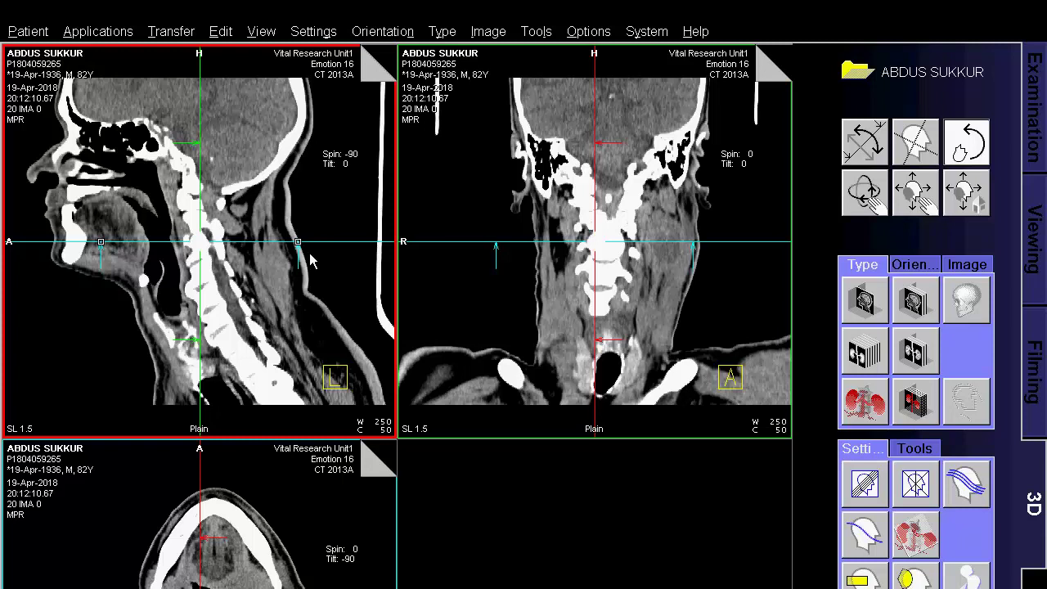
Lower the axial slice and set Parallel Ranges to constant image count, 5 mm thickness, 29 images.
mouse_move(311, 252)
left_mouse_down()
mouse_move(308, 184)
mouse_move(316, 263)
left_mouse_up()
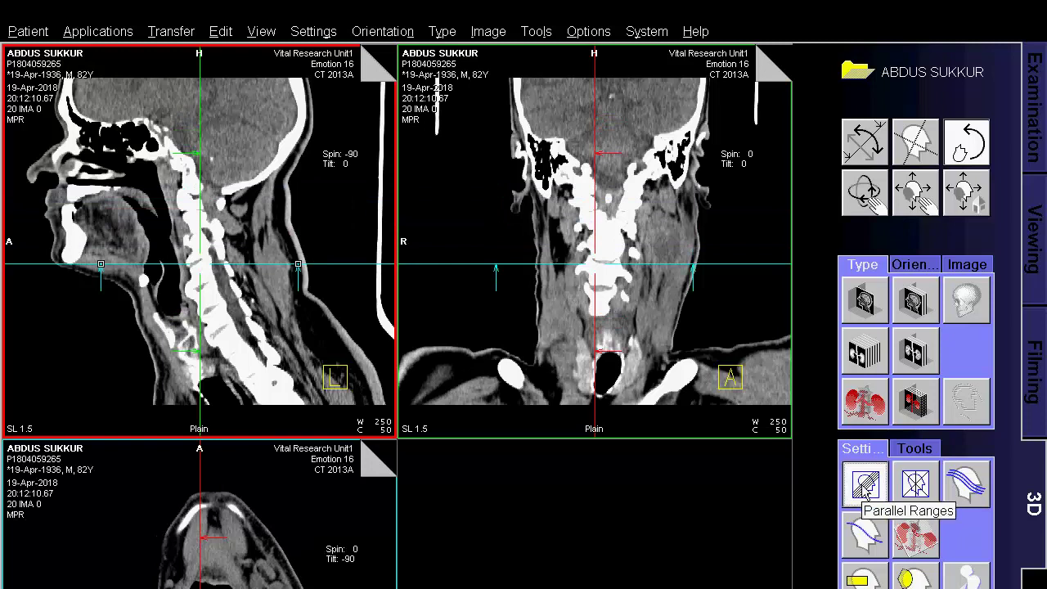
left_click(866, 484)
left_click(577, 217)
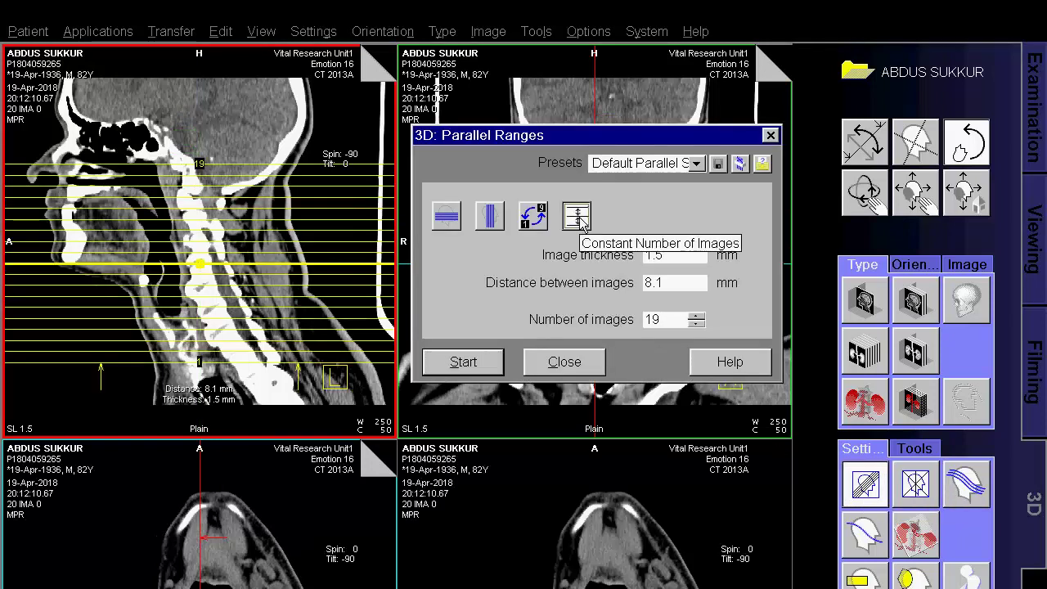
left_click_drag(672, 256, 630, 261)
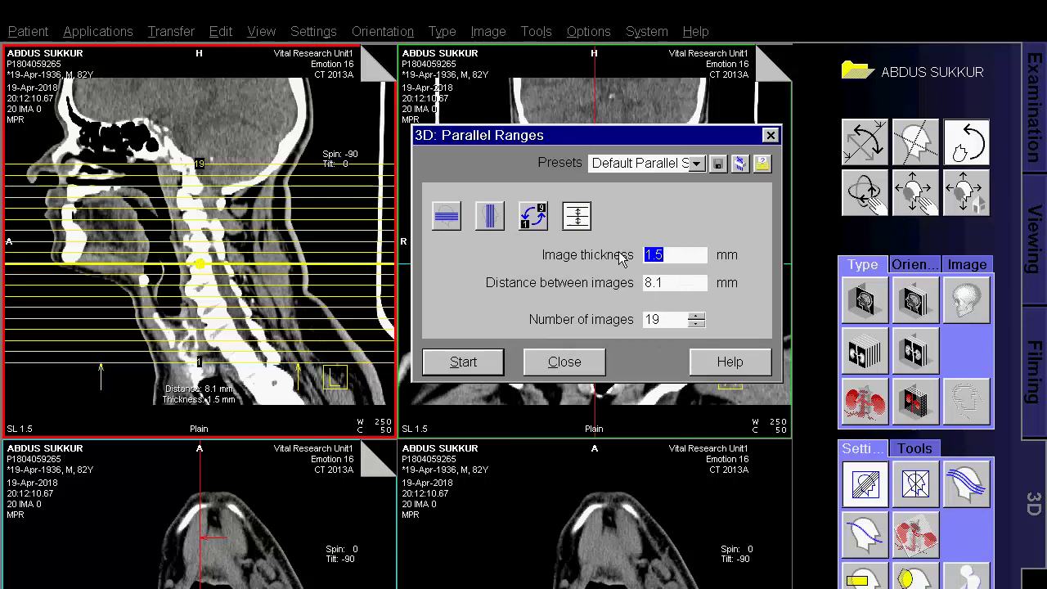
type("5")
left_click_drag(678, 318, 587, 337)
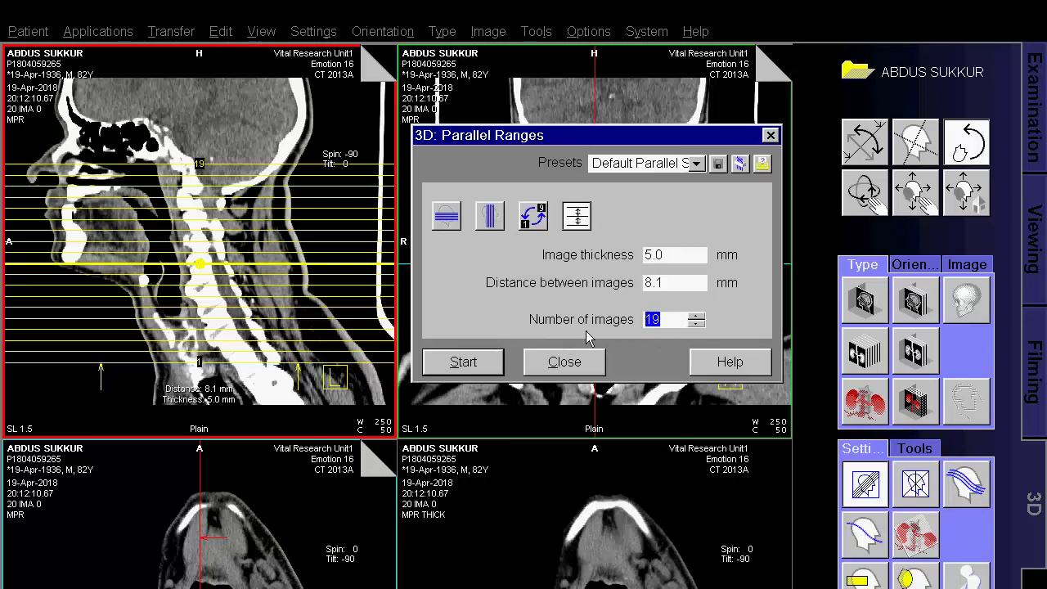
type("2")
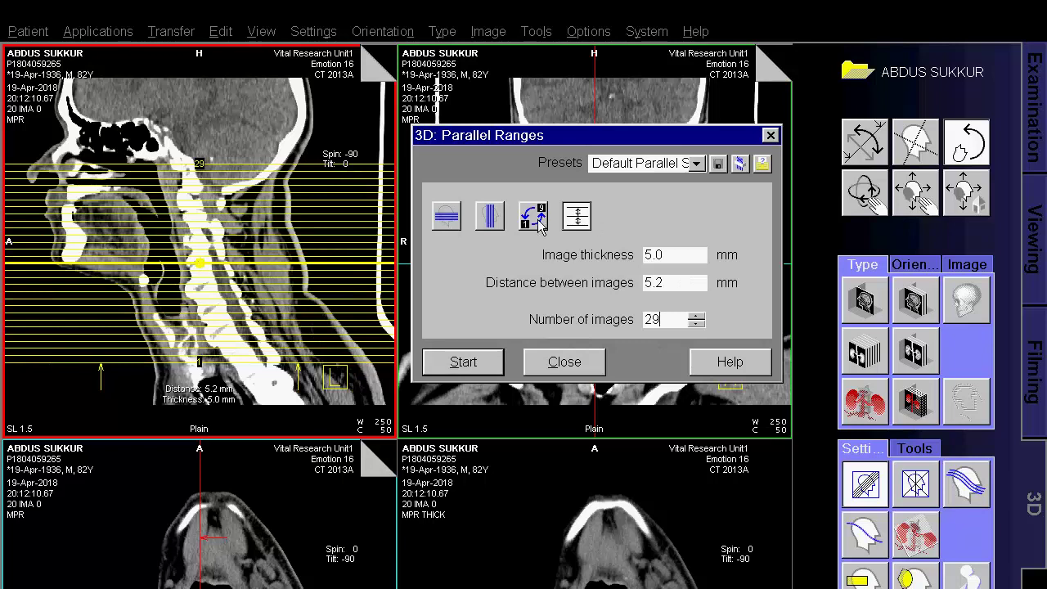
Reverse the image order, stretch the range over head and lower neck, and calculate 29 images.
left_click(528, 225)
left_click_drag(227, 166, 218, 151)
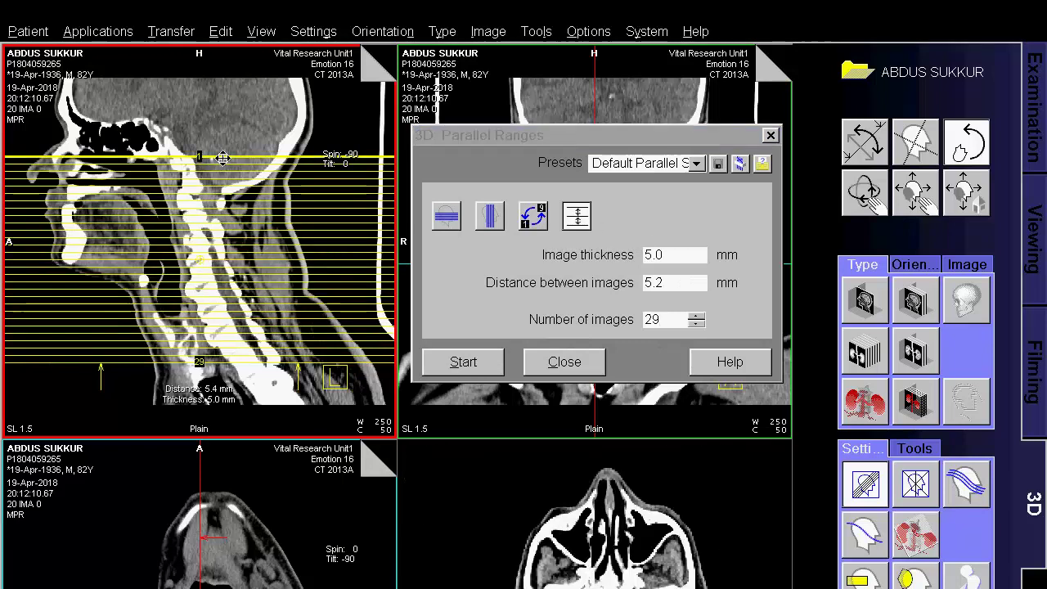
left_click_drag(187, 373, 222, 399)
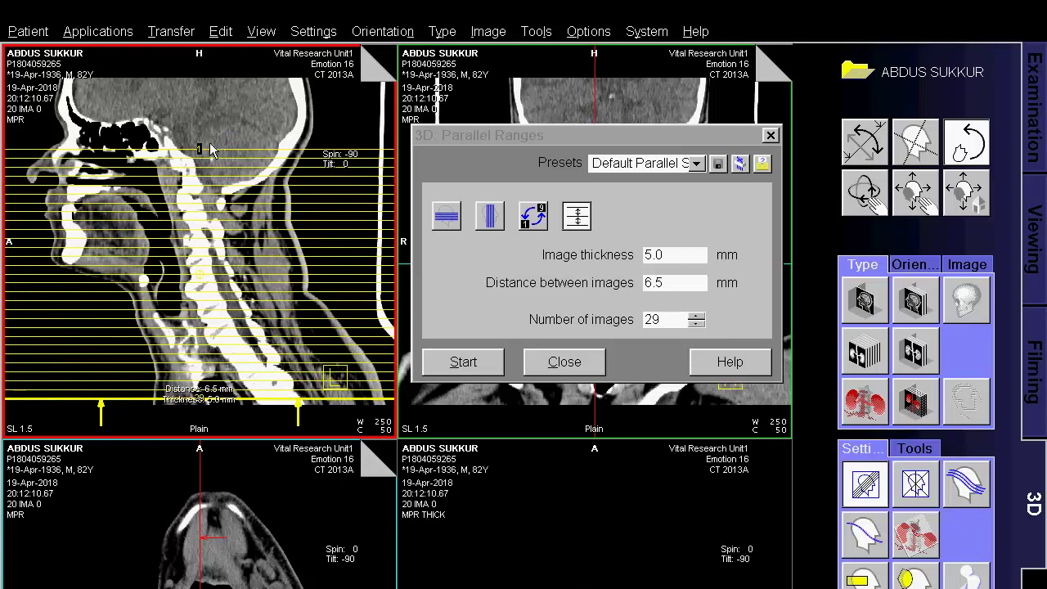
mouse_move(201, 151)
left_mouse_down()
mouse_move(205, 74)
mouse_move(206, 193)
mouse_move(206, 135)
mouse_move(218, 191)
mouse_move(219, 159)
left_mouse_up()
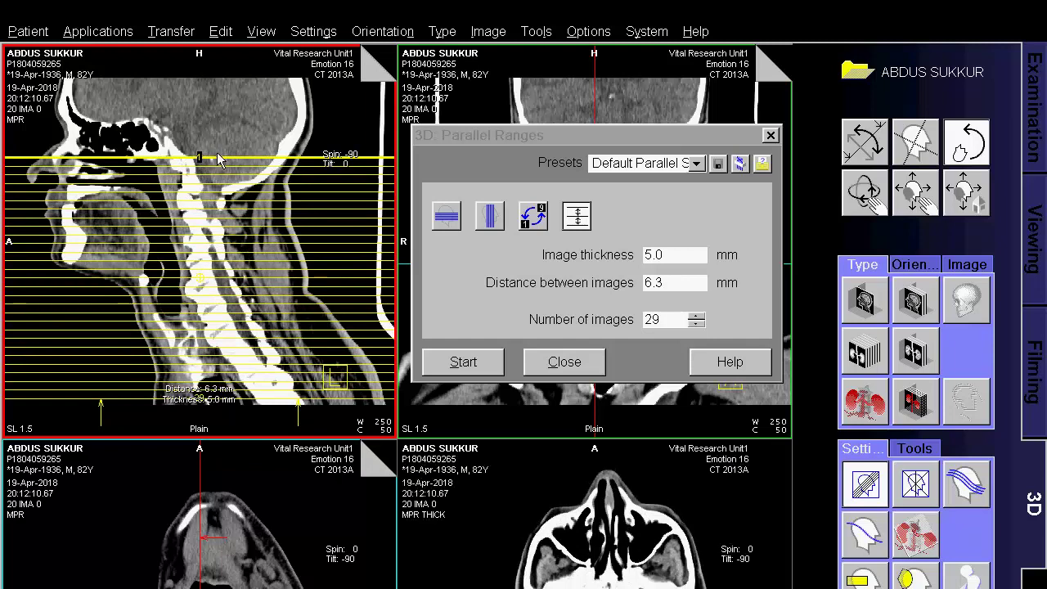
left_click(466, 362)
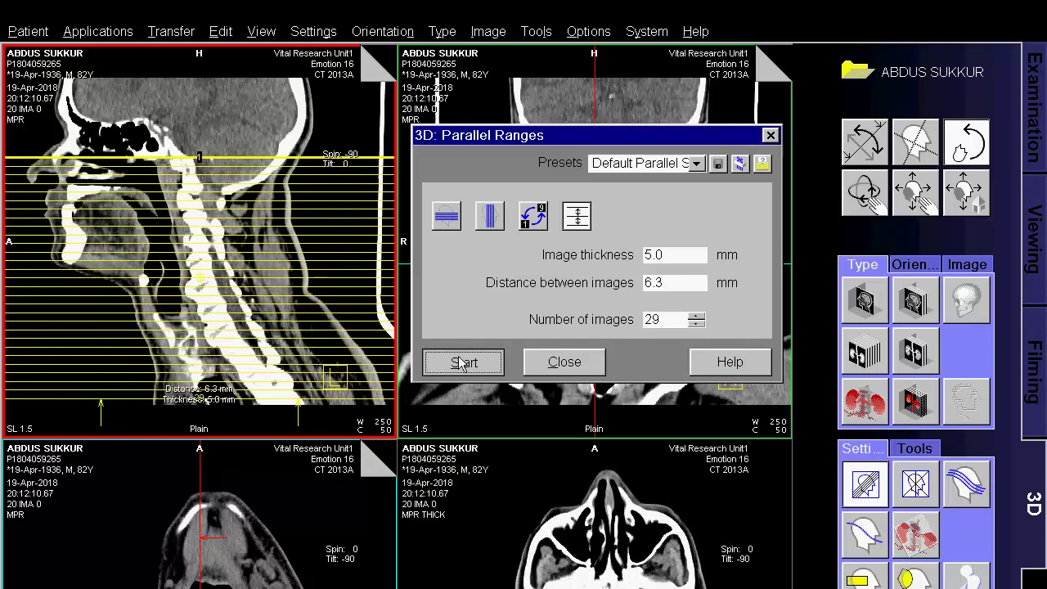
left_click(530, 368)
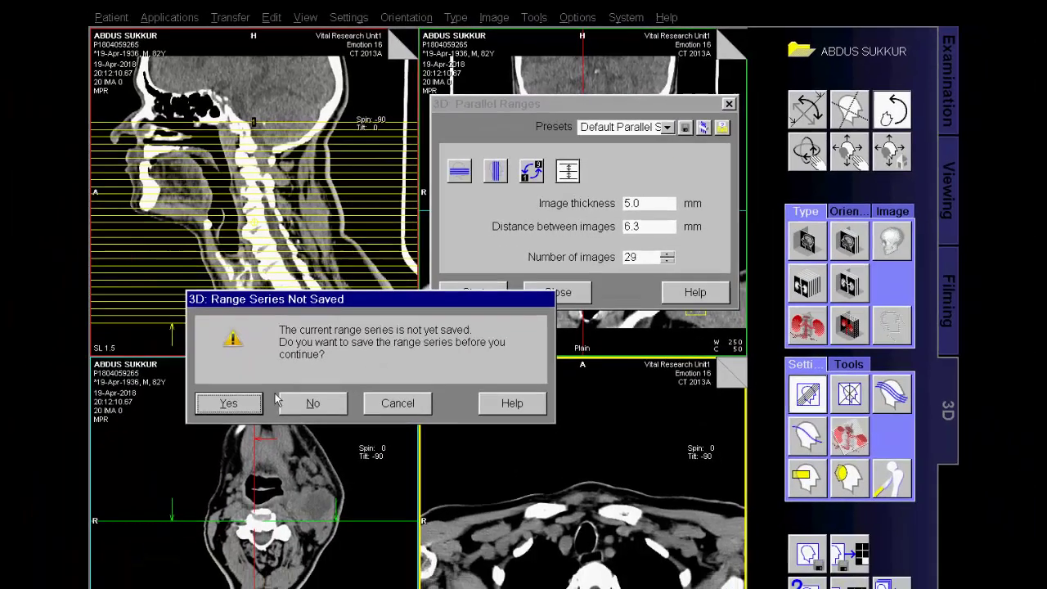
Save the range series, then reload series [10] Contrast 1.5 B50s into 3D.
left_click(105, 585)
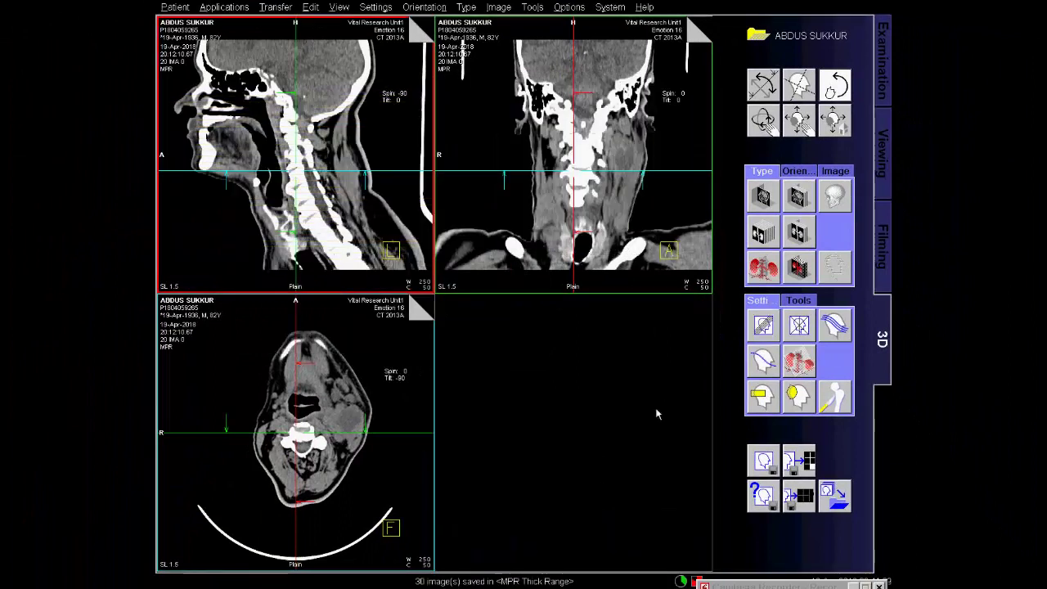
left_click(837, 497)
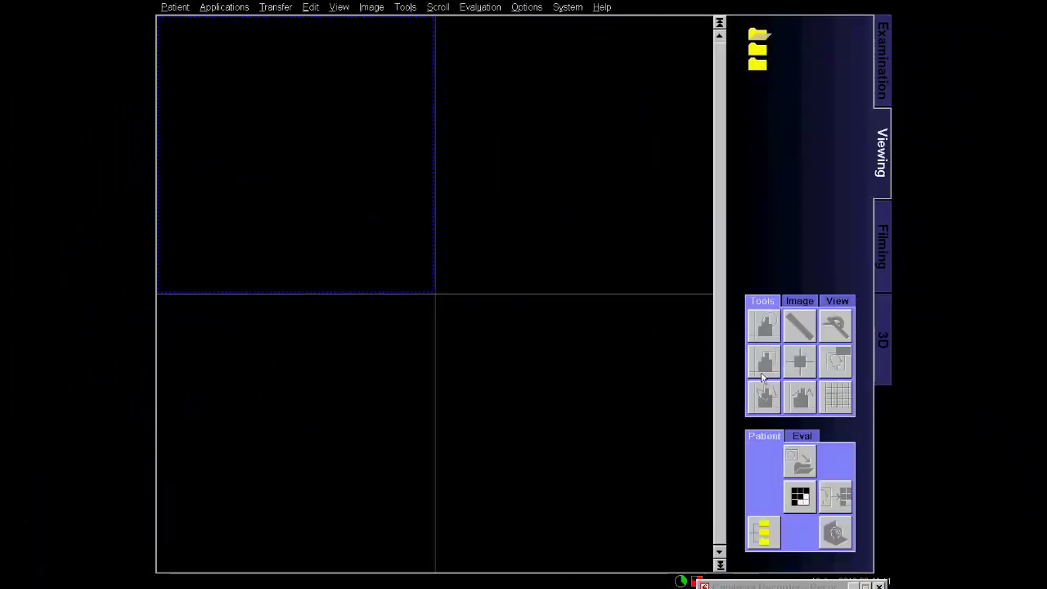
left_click(761, 540)
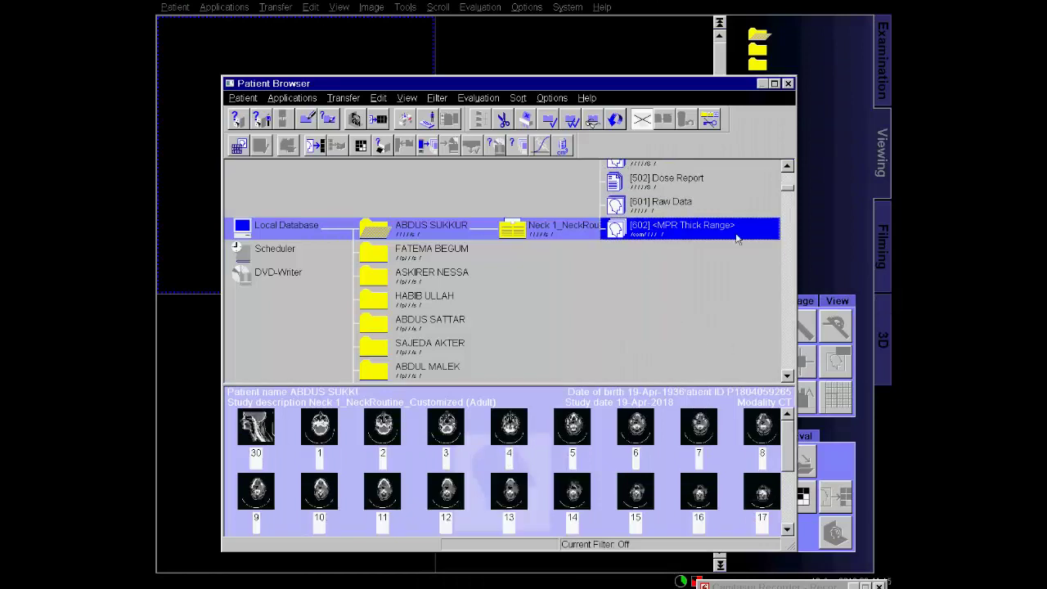
scroll(681, 238, "up", 8)
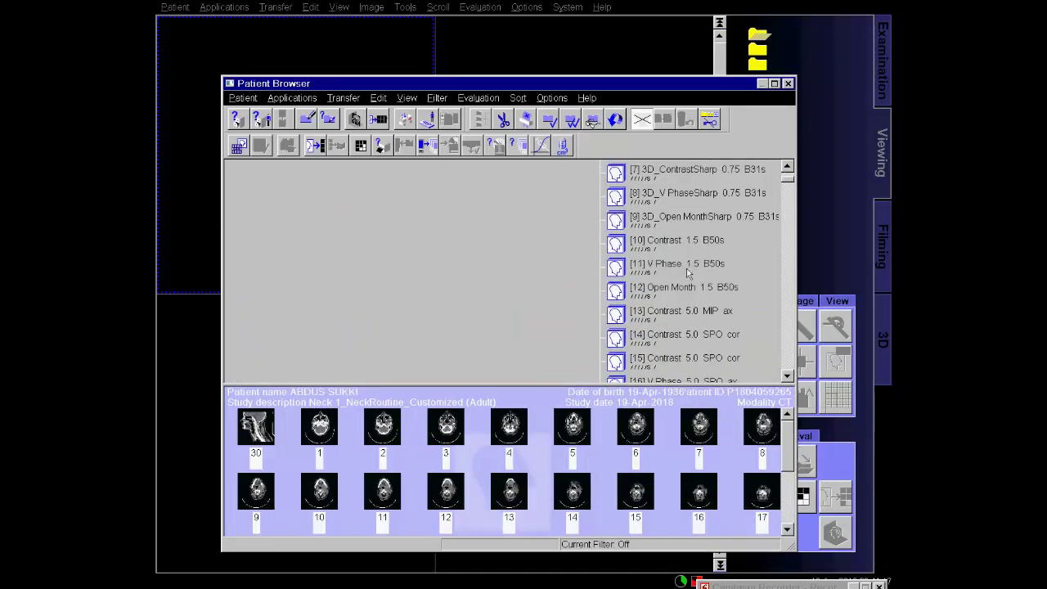
scroll(687, 274, "up", 1)
left_click(685, 278)
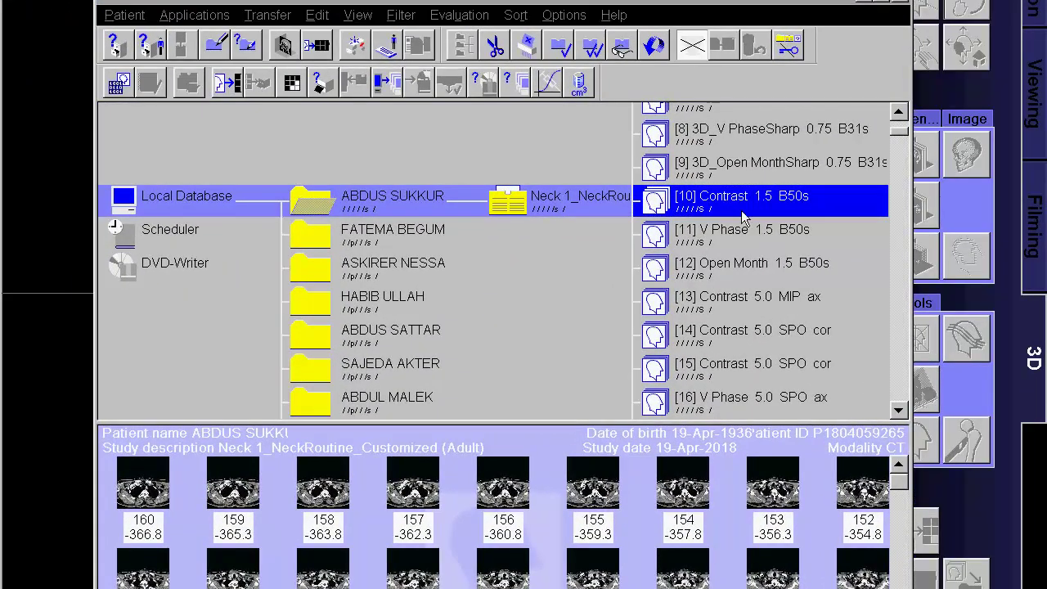
double_click(738, 205)
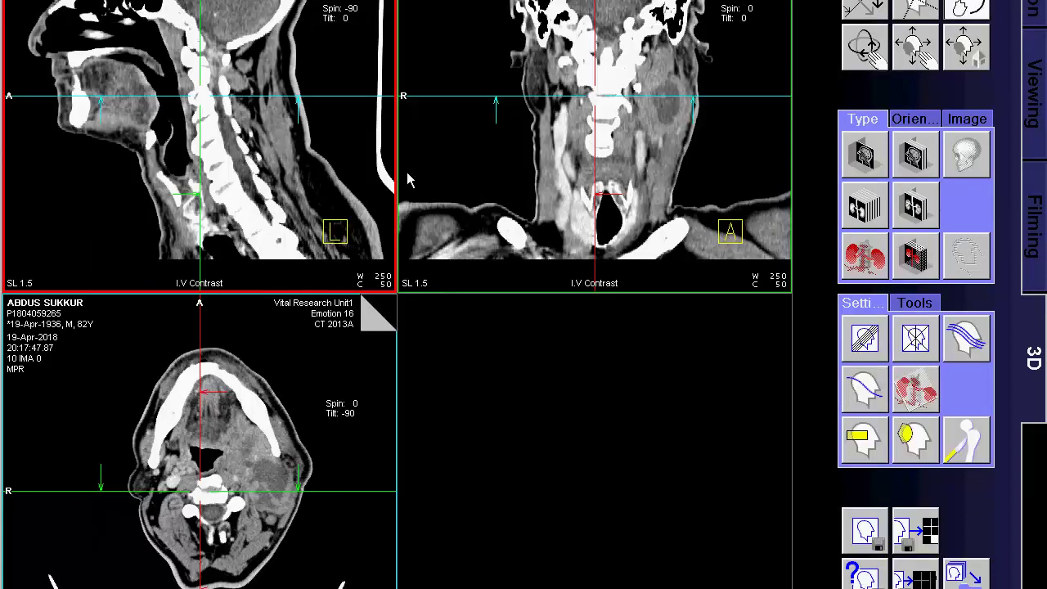
Raise the axial plane and set Parallel Ranges to constant count, 5 mm thickness, 29 images.
left_click_drag(311, 96, 305, 82)
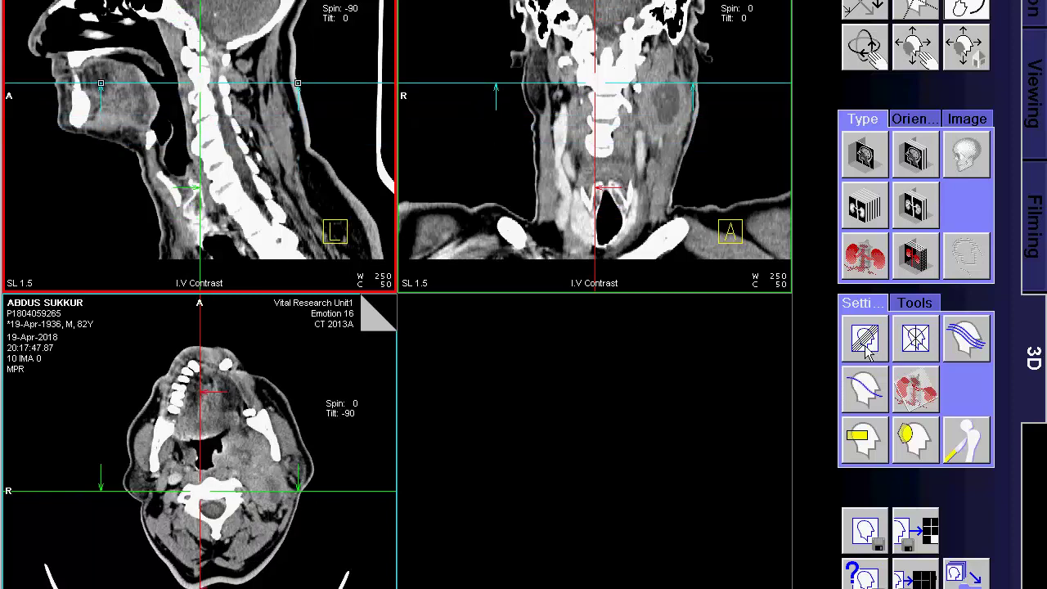
left_click(866, 339)
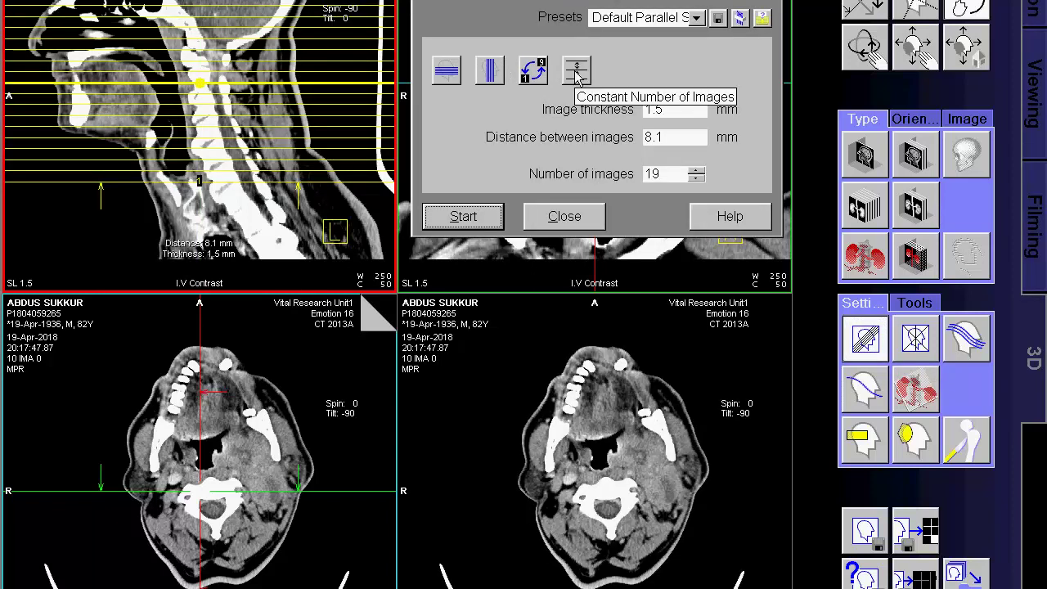
left_click(576, 74)
left_click_drag(675, 109, 628, 108)
type("5")
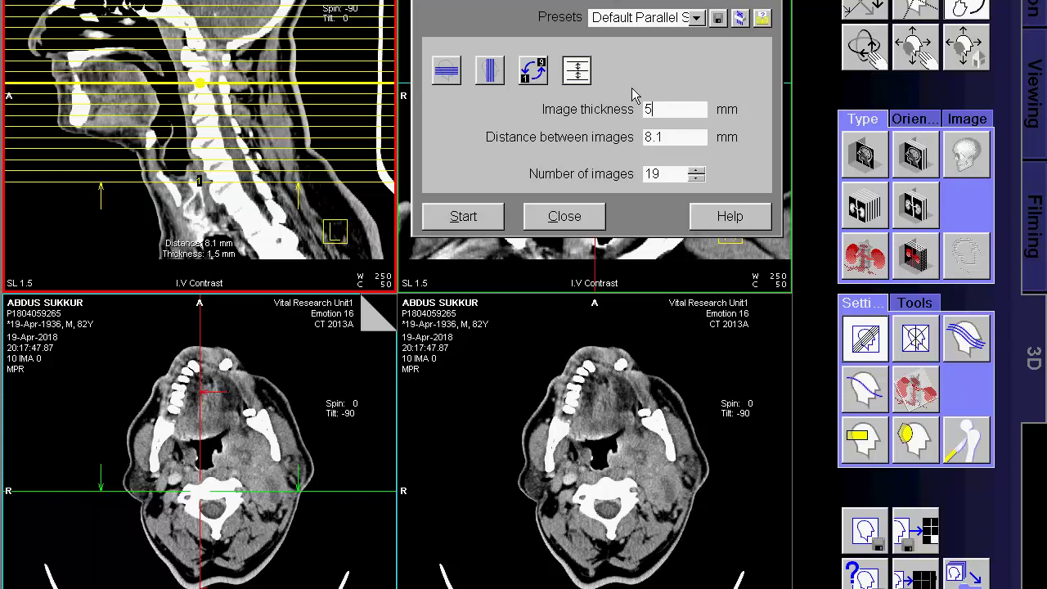
key("Return")
left_click_drag(667, 178, 640, 182)
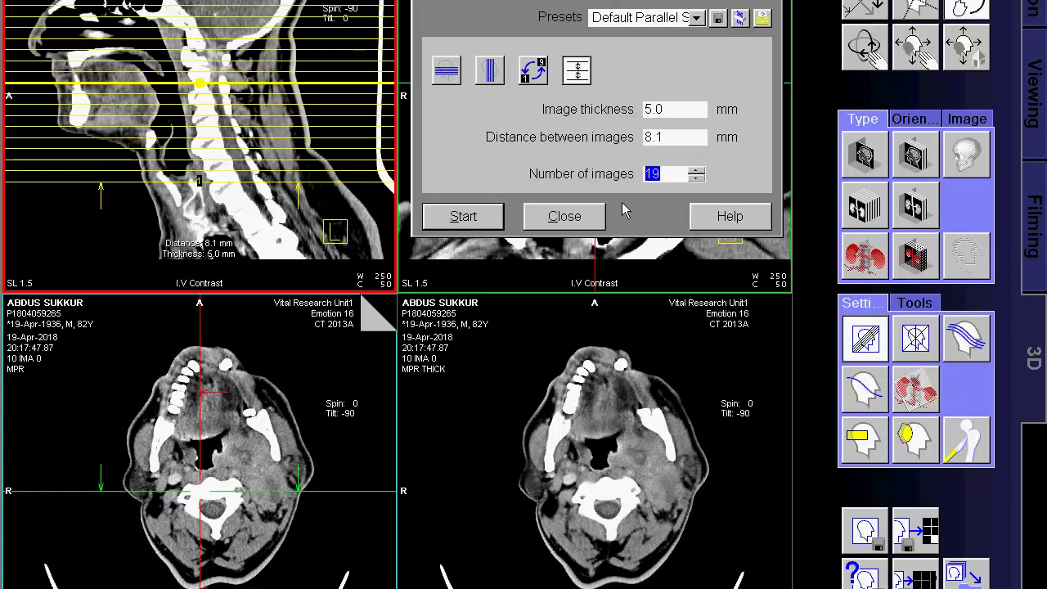
type("29")
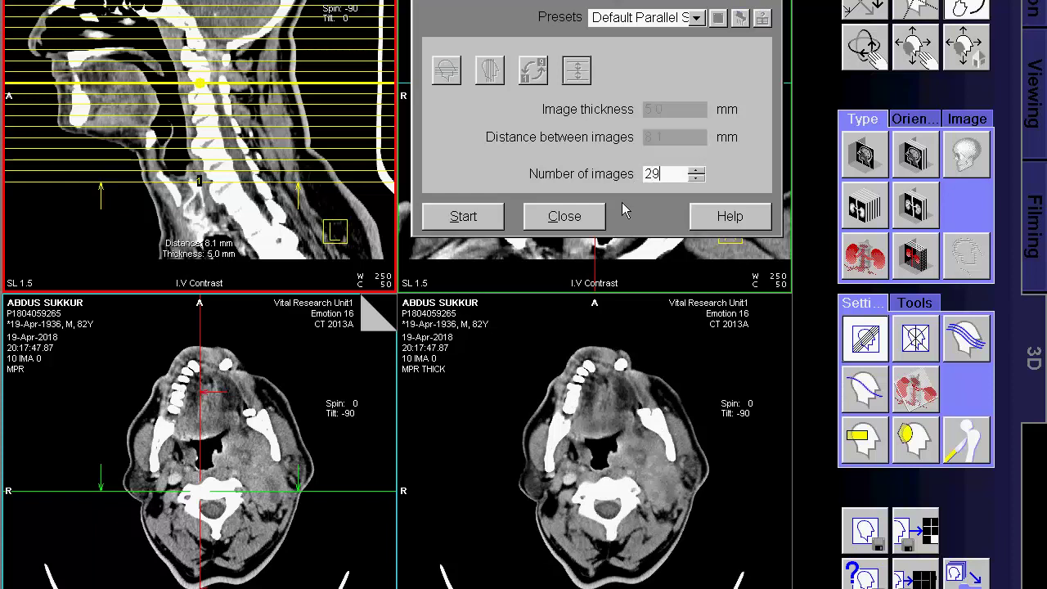
key("Return")
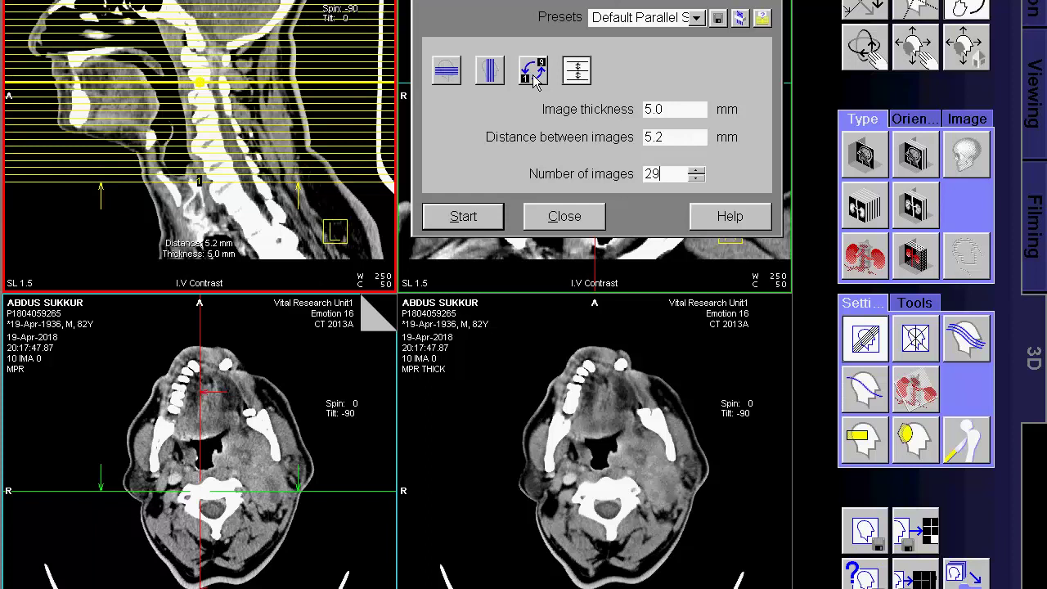
Reverse the order, drag the range edges to 6.2 mm spacing, and calculate the images.
left_click(533, 72)
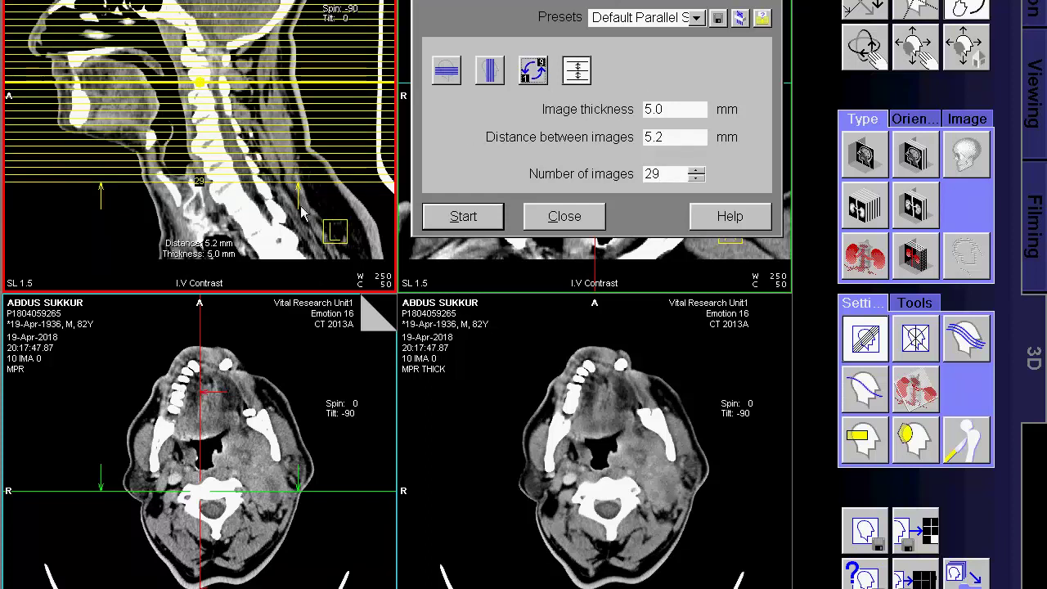
left_click_drag(250, 197, 266, 257)
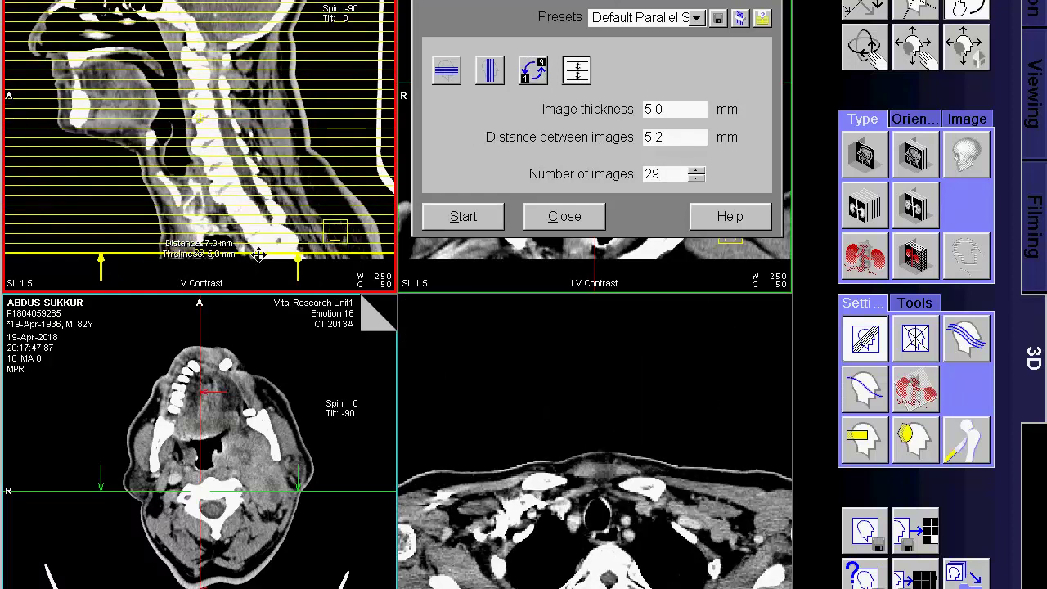
mouse_move(213, 12)
left_mouse_down()
mouse_move(212, 93)
mouse_move(220, 18)
left_mouse_up()
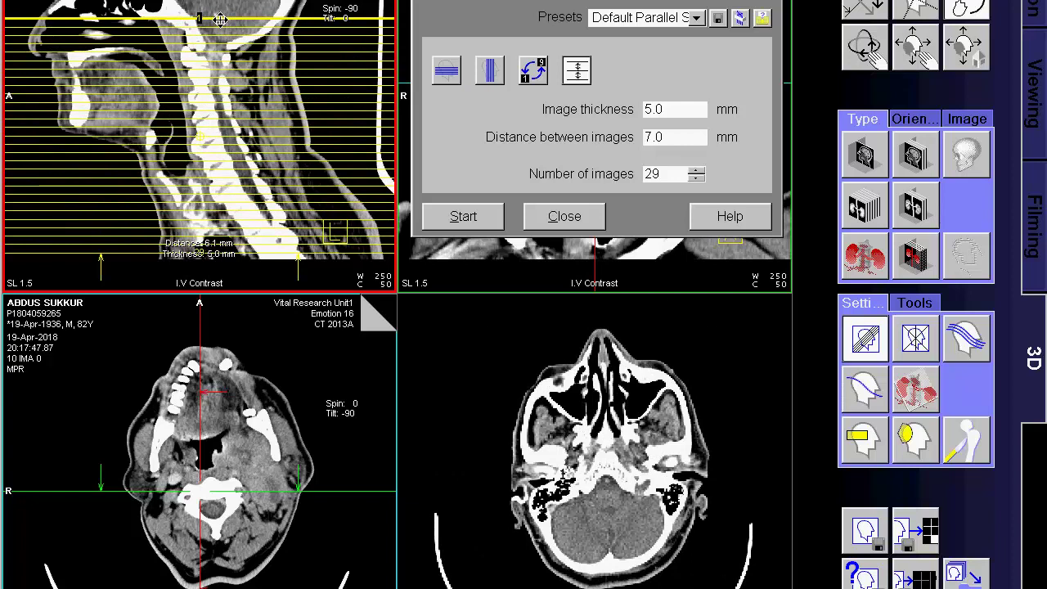
left_click_drag(218, 16, 220, 14)
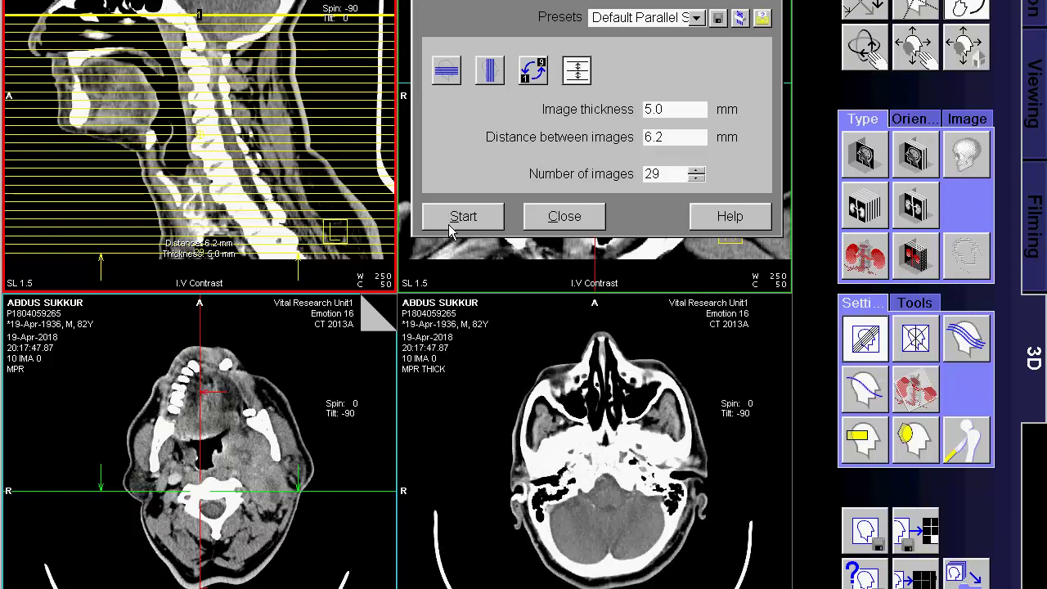
left_click(458, 217)
left_click(561, 214)
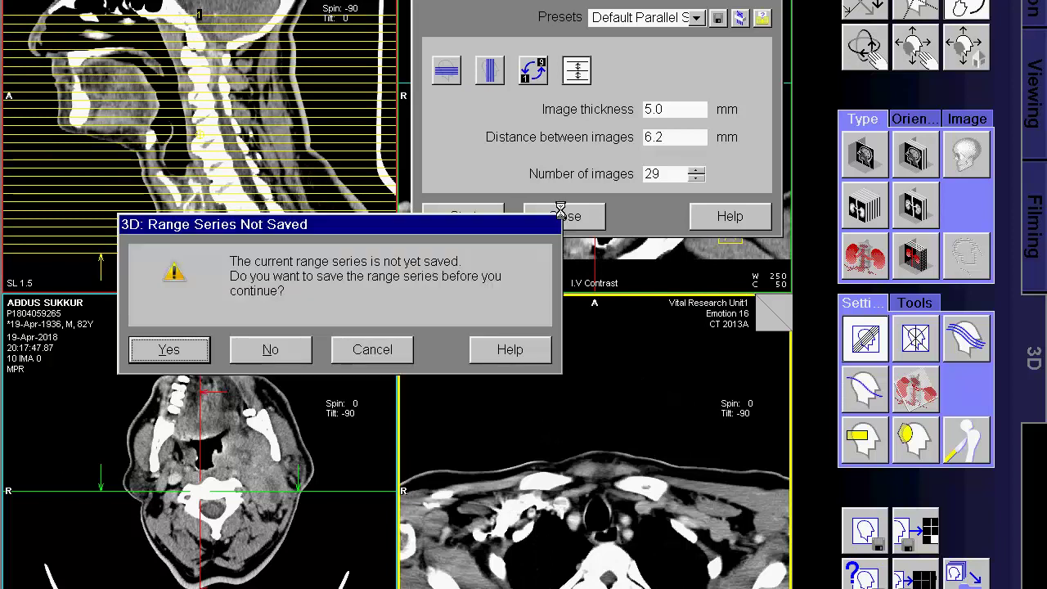
Save the axial range and start a new parallel range with 5 mm thickness and 29 images.
left_click(186, 351)
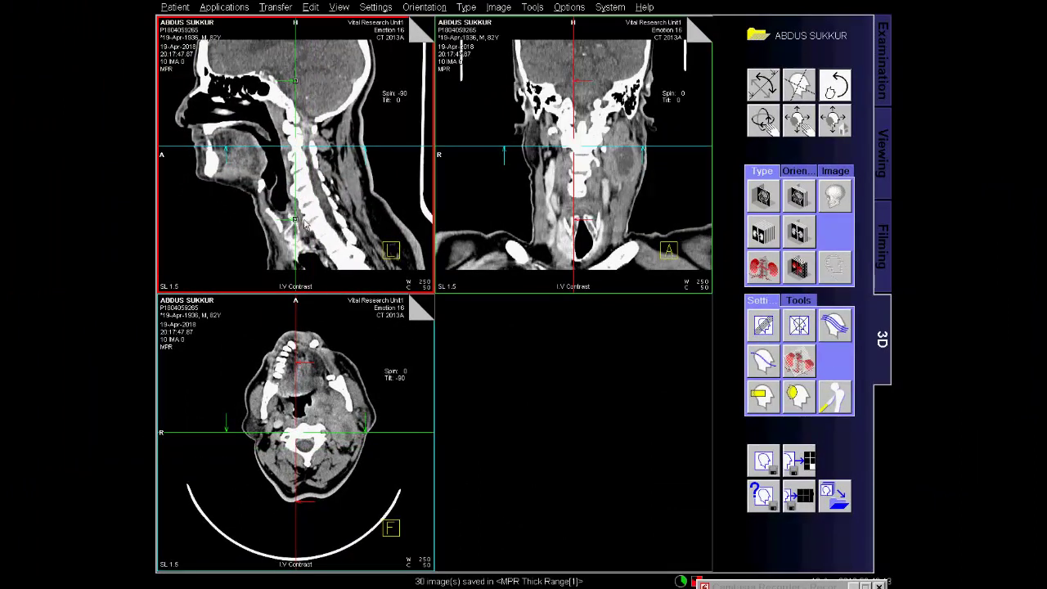
left_click(763, 327)
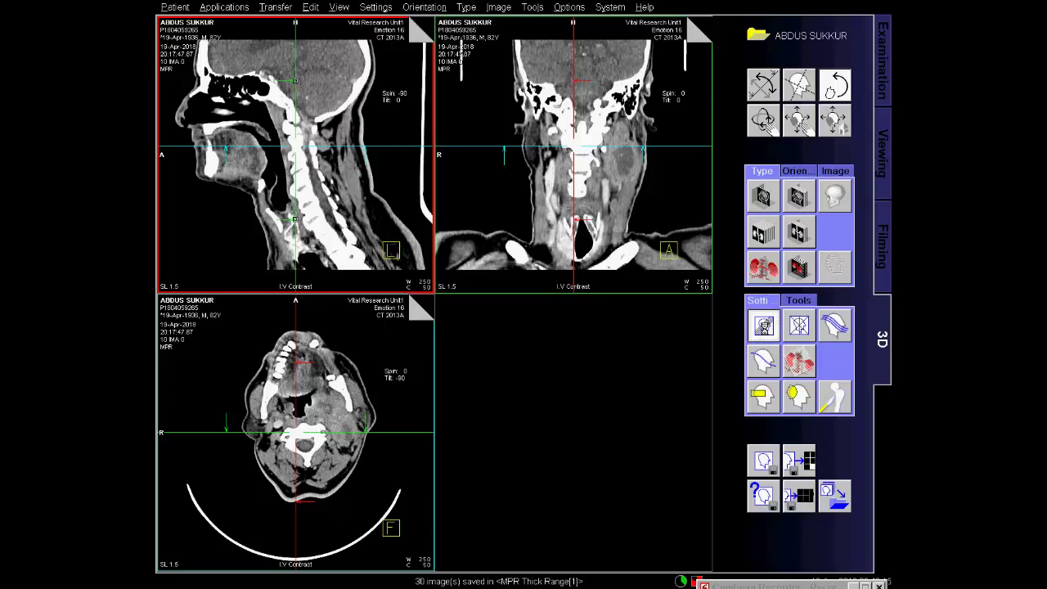
left_click(562, 141)
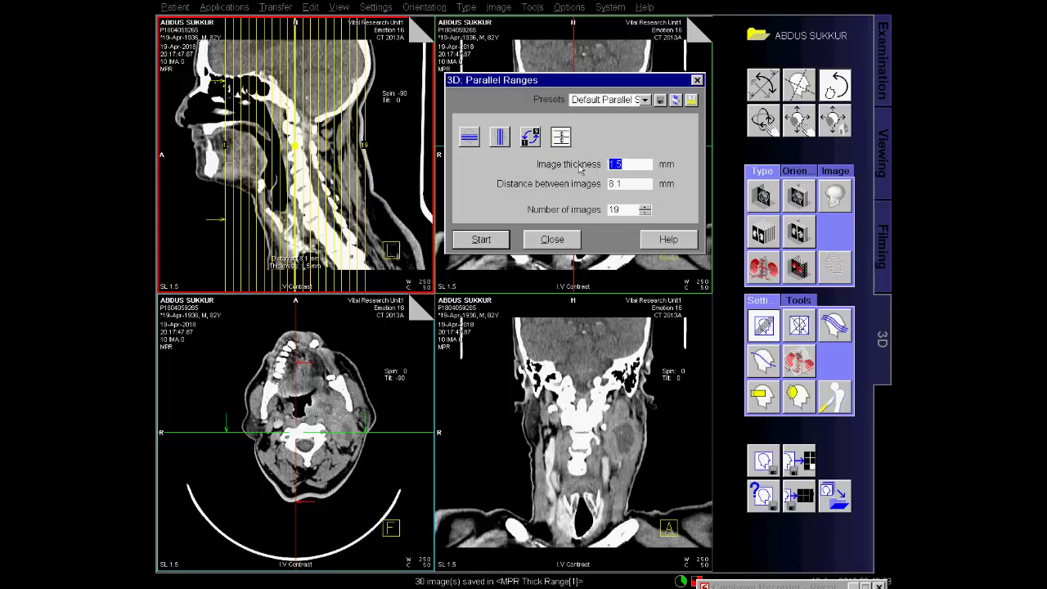
type("5")
key("Return")
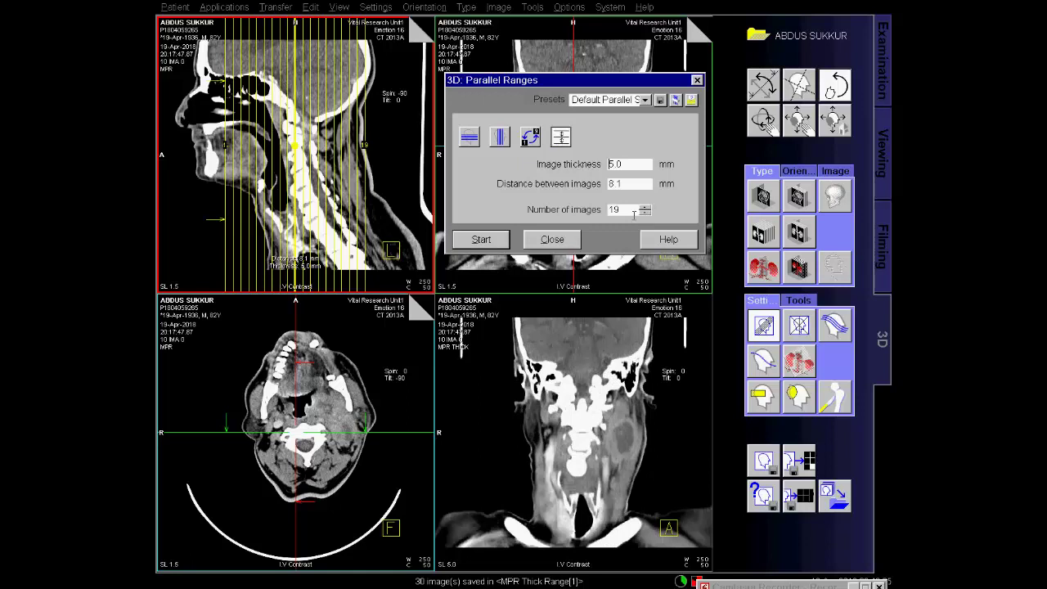
left_click_drag(630, 211, 606, 215)
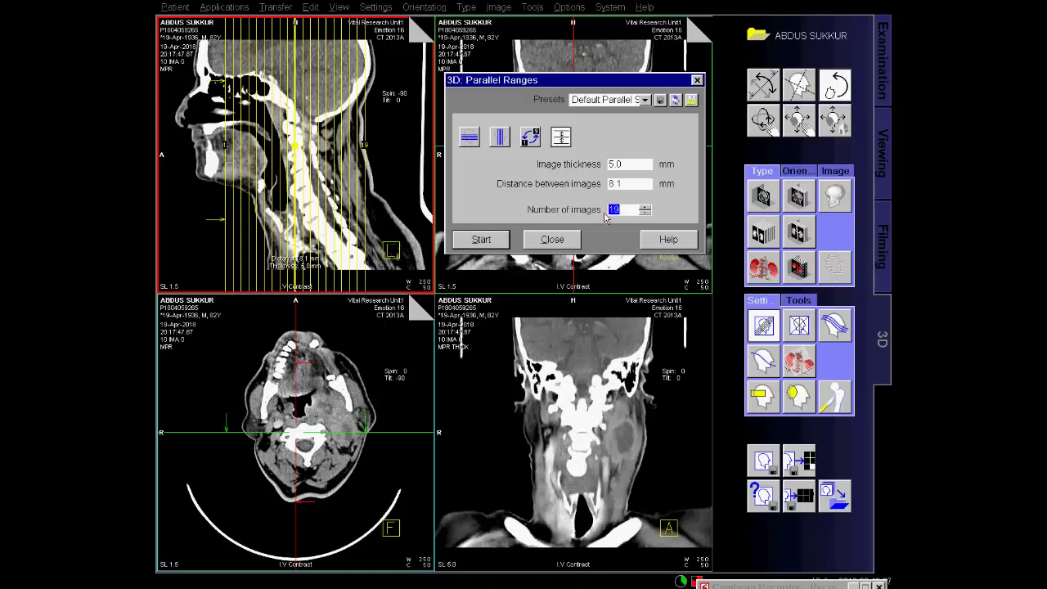
type("2")
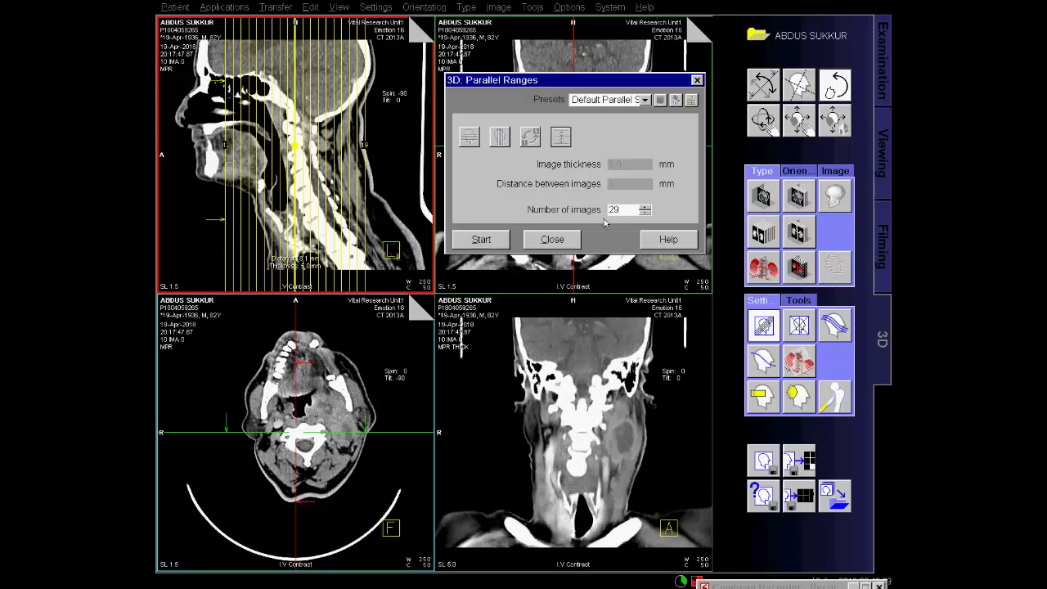
key("Return")
Drag the coronal range edges to 5.1 mm spacing, calculate, and save the series.
left_click_drag(231, 155, 322, 176)
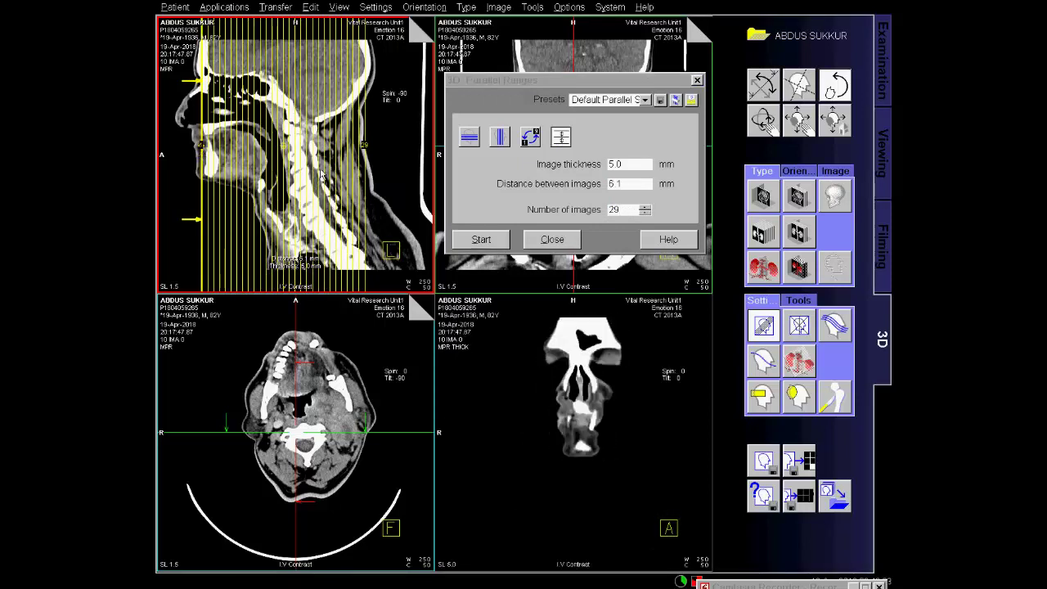
left_click_drag(364, 145, 339, 155)
left_click_drag(203, 147, 205, 148)
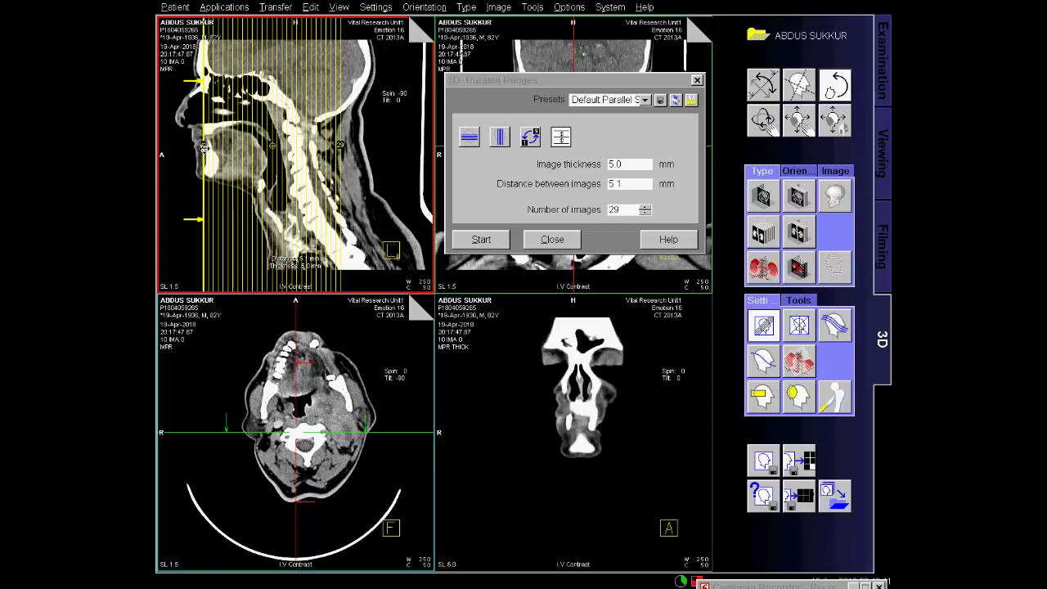
left_click(480, 239)
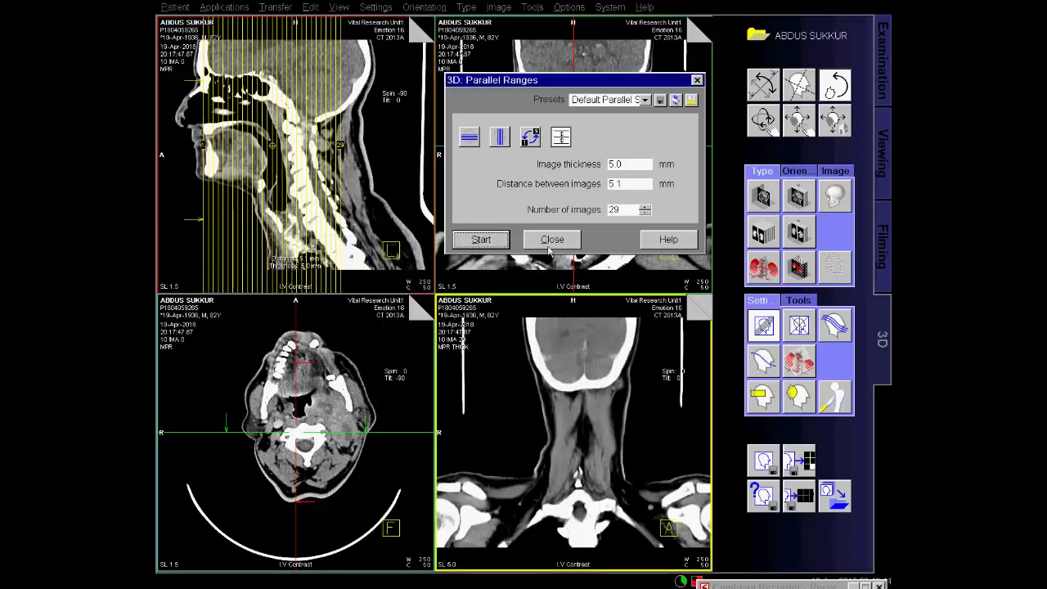
left_click(551, 241)
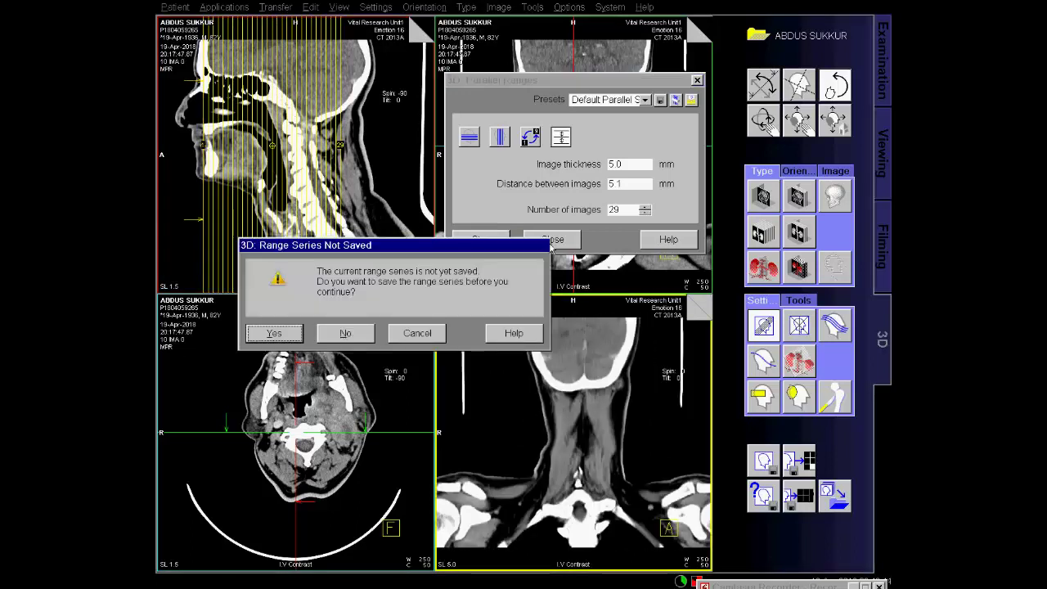
left_click(275, 334)
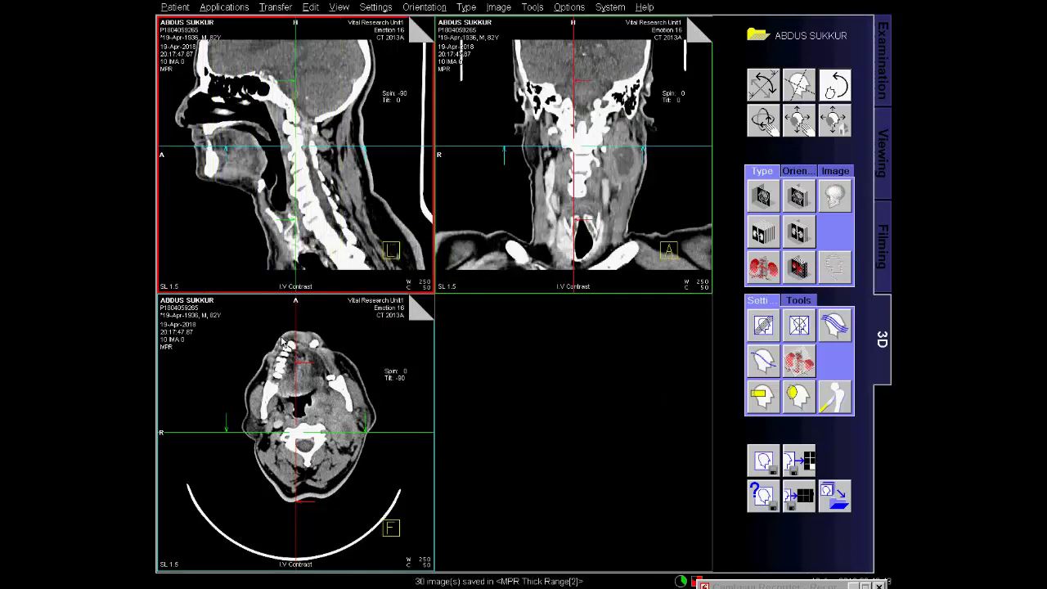
Activate the axial view and set parallel ranges to constant count, 5 mm thickness, 29 images.
left_click(296, 364)
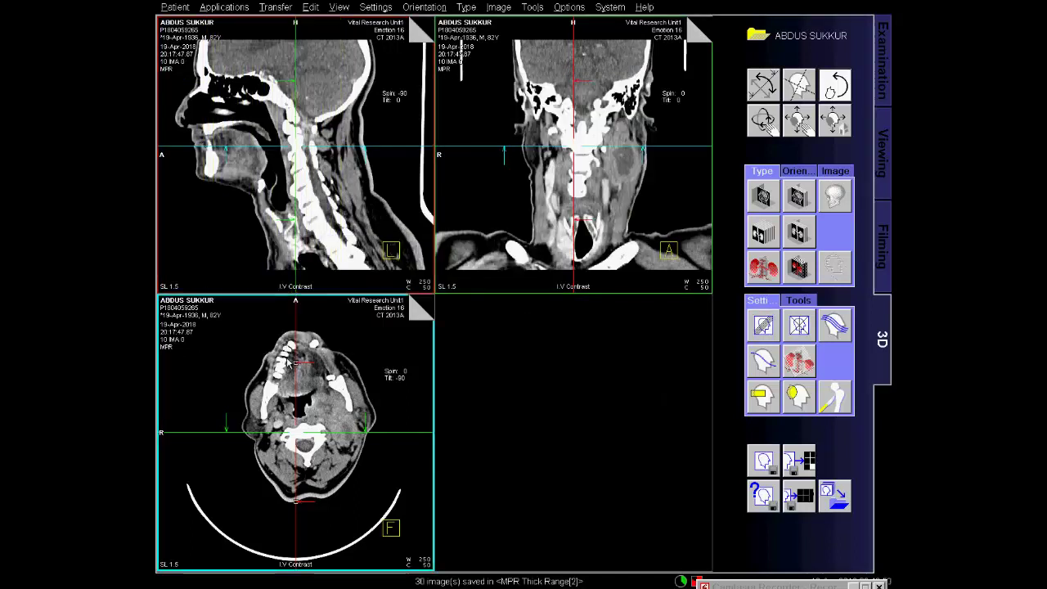
left_click(763, 326)
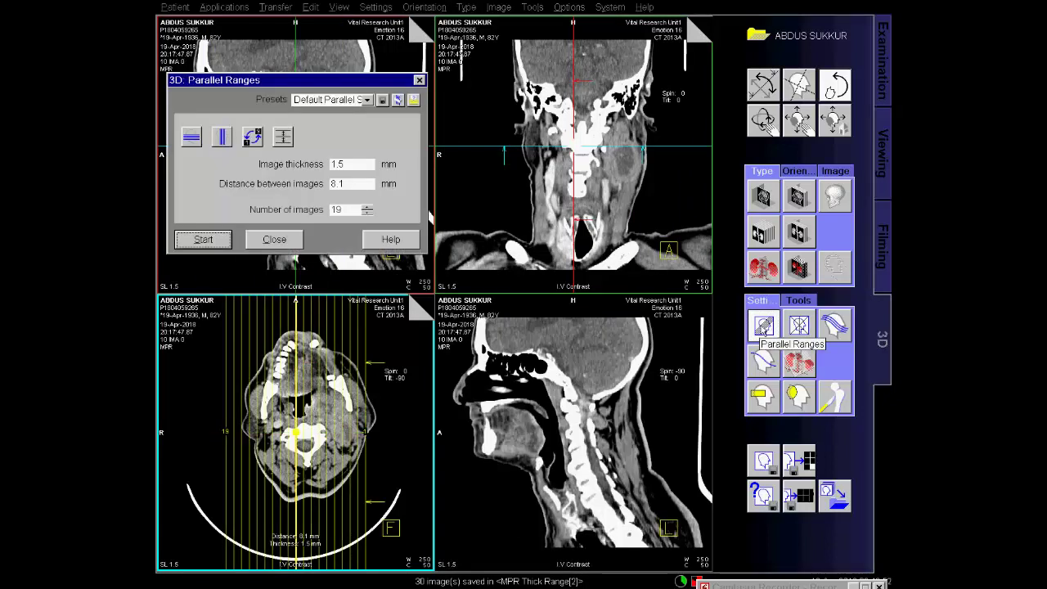
left_click(283, 137)
left_click_drag(350, 165, 330, 165)
type("5")
key("Tab")
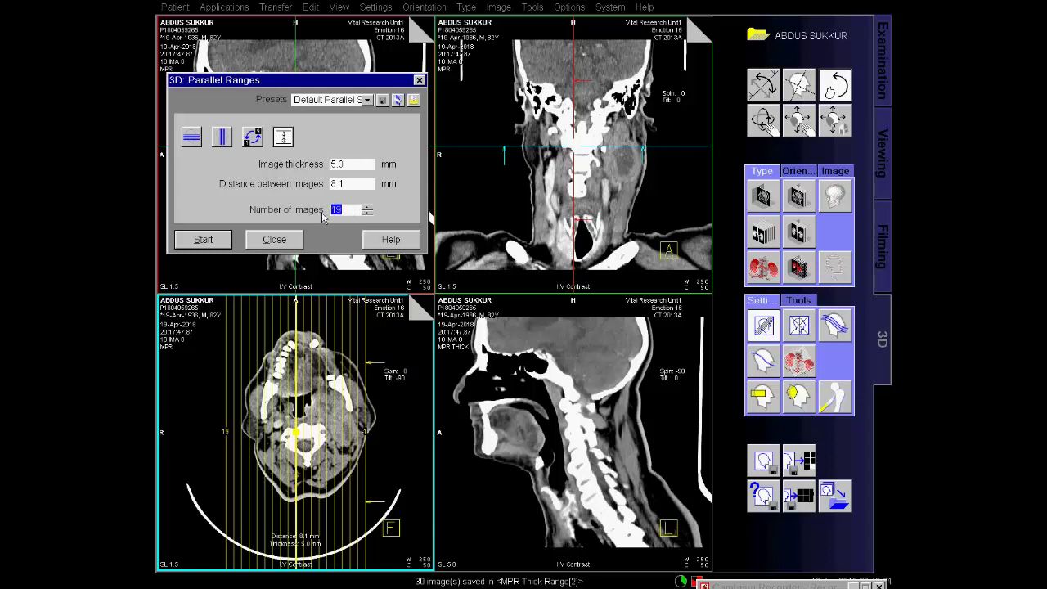
type("2")
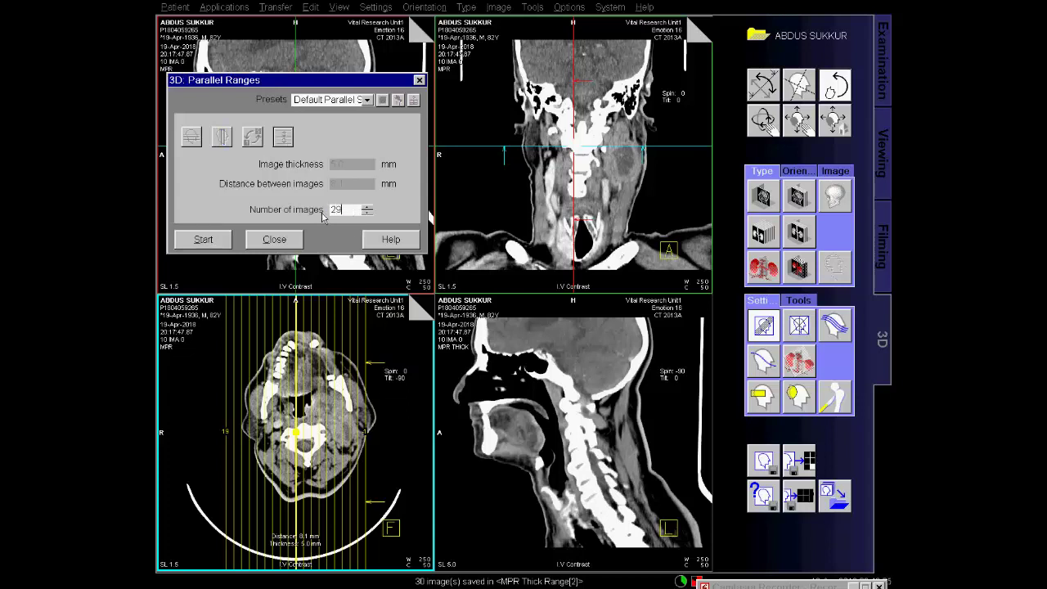
key("Return")
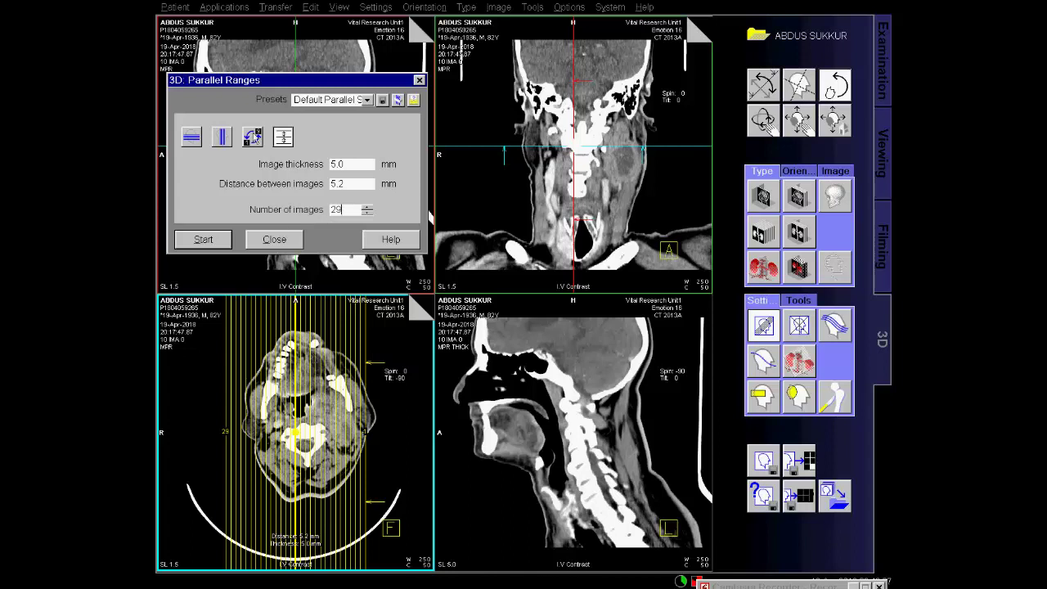
Set the range edges across the neck, calculate and save the series, then close the patient.
left_click(364, 428)
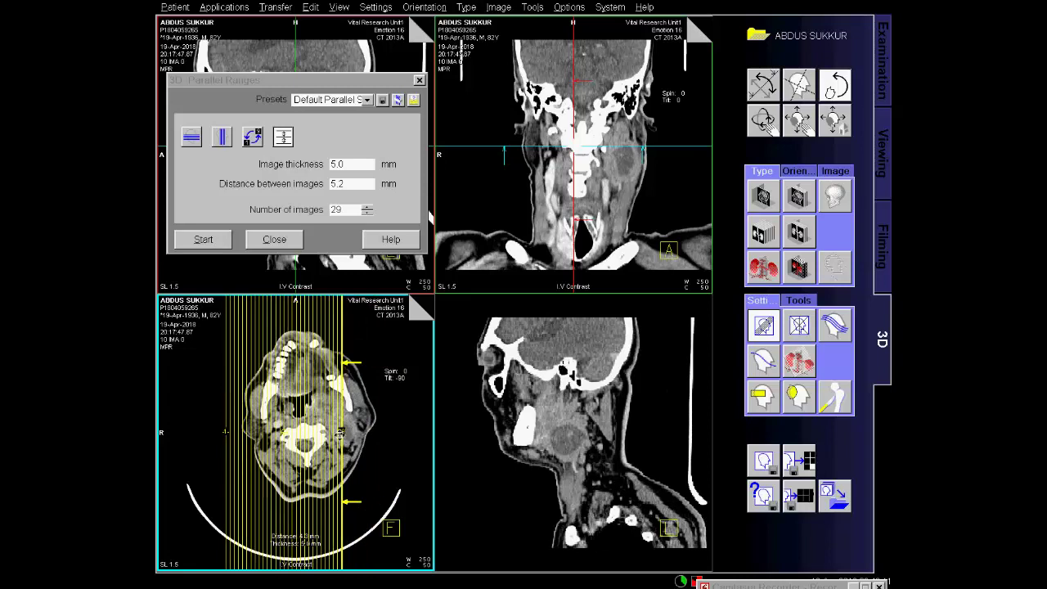
left_click_drag(362, 438, 366, 439)
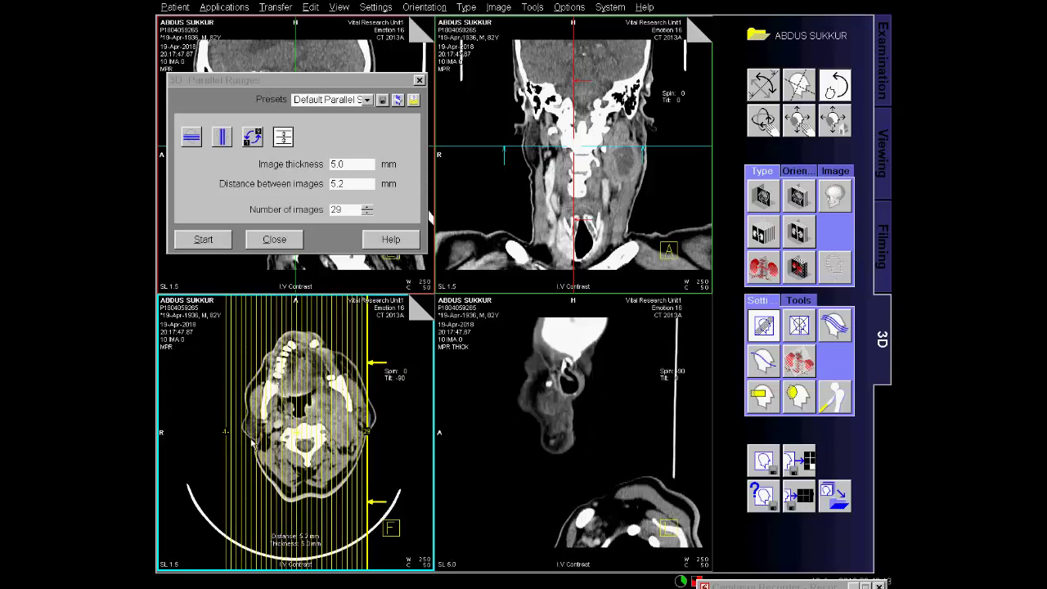
left_click_drag(227, 428, 252, 431)
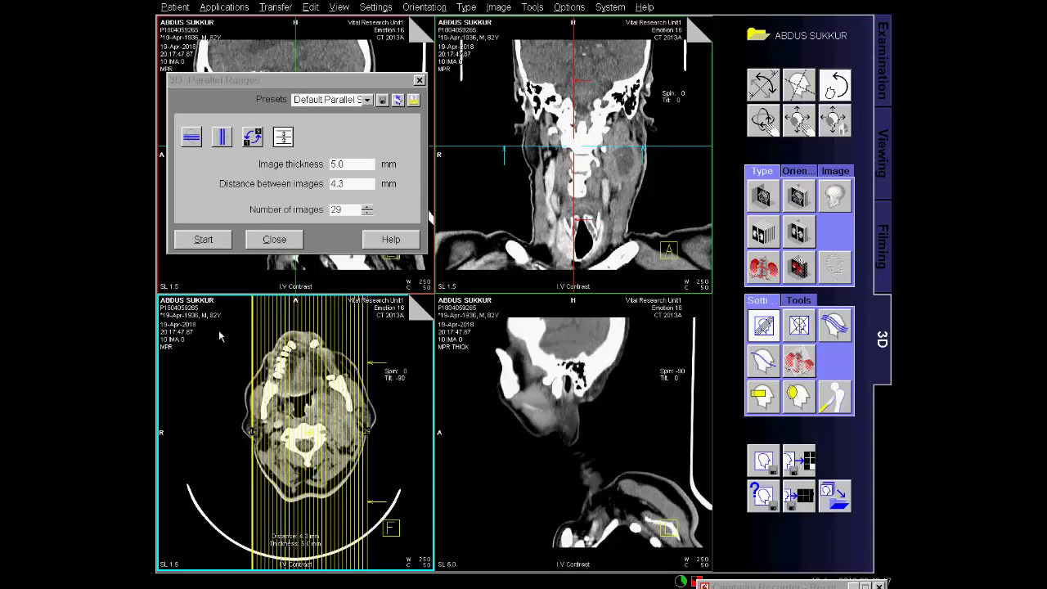
left_click(204, 239)
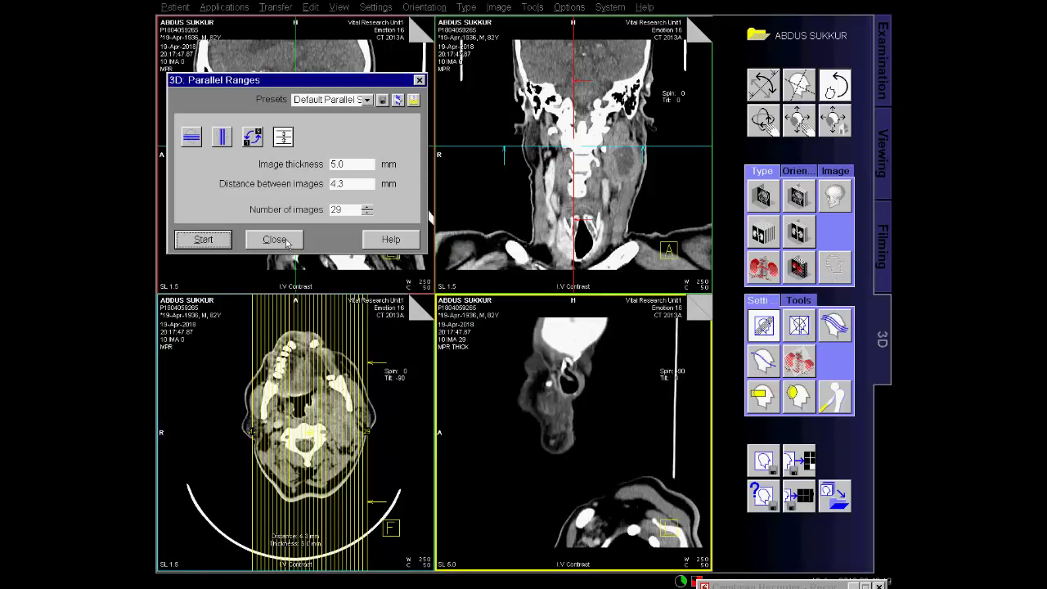
left_click(275, 240)
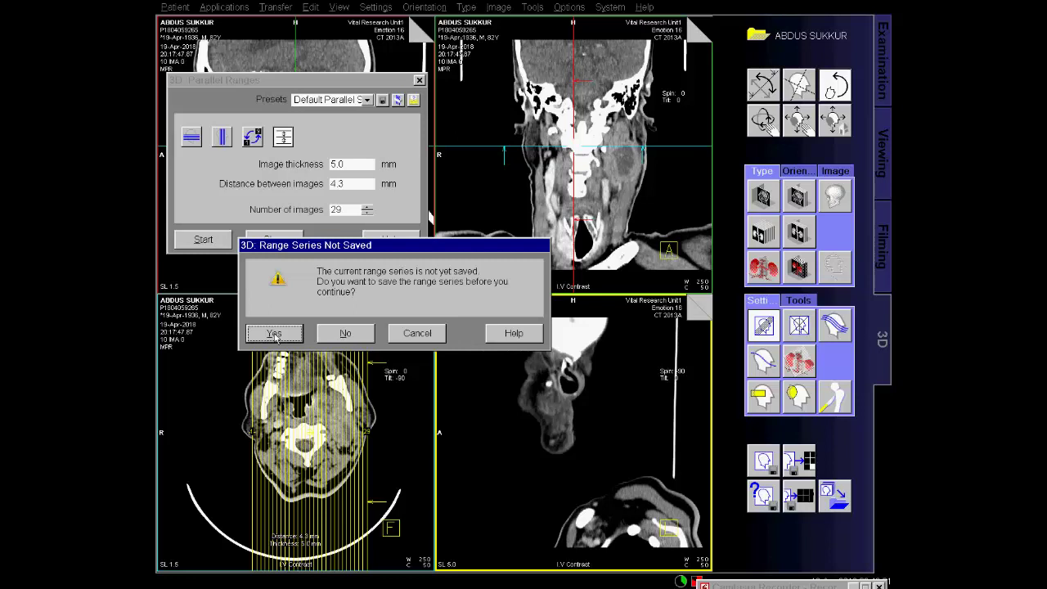
left_click(275, 333)
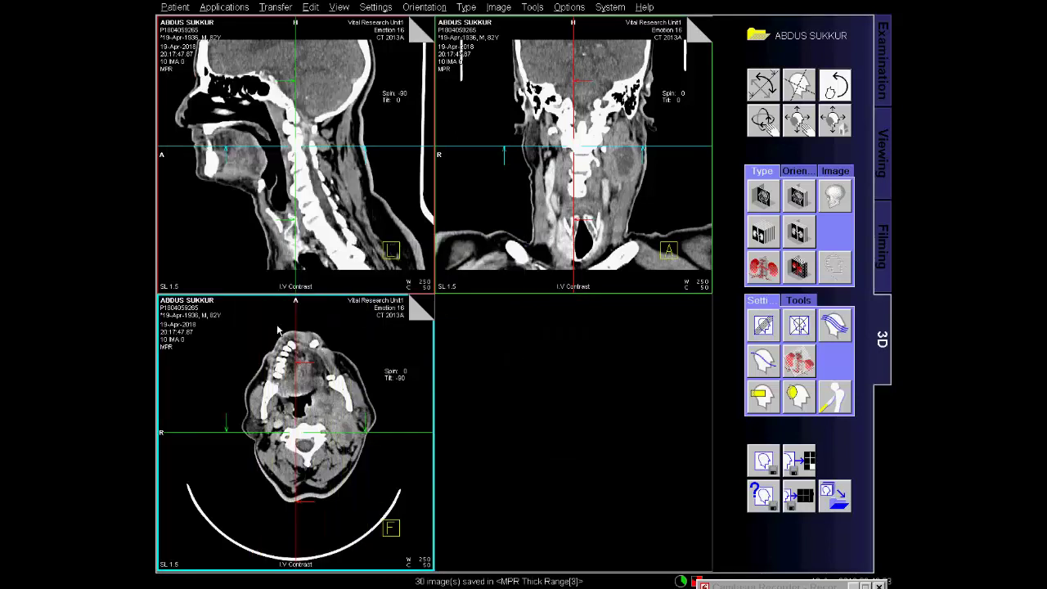
left_click(836, 496)
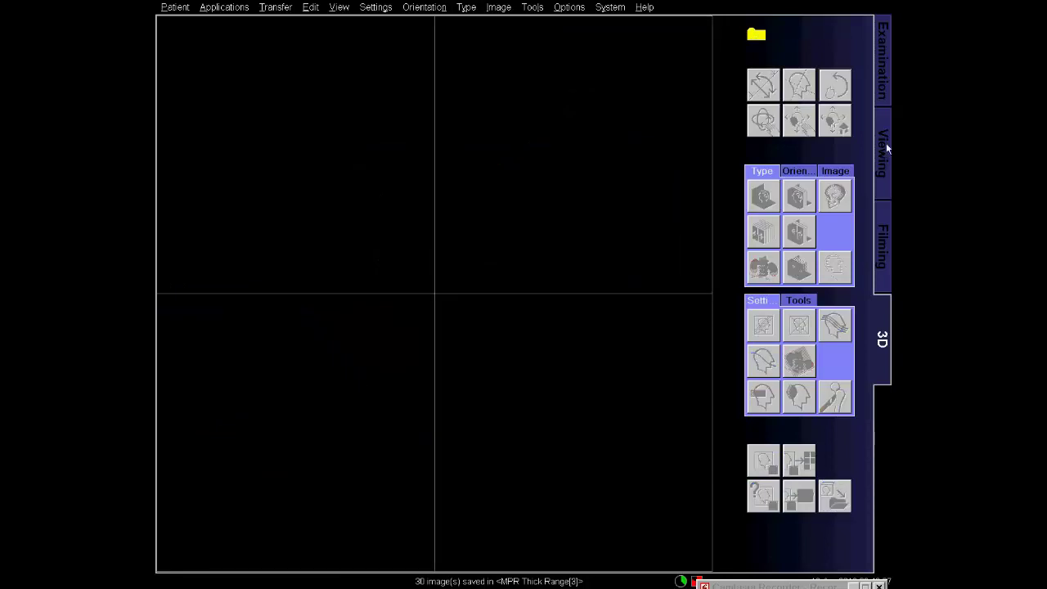
Load series [602] MPR Thick Range from the local database into the viewer.
left_click(884, 151)
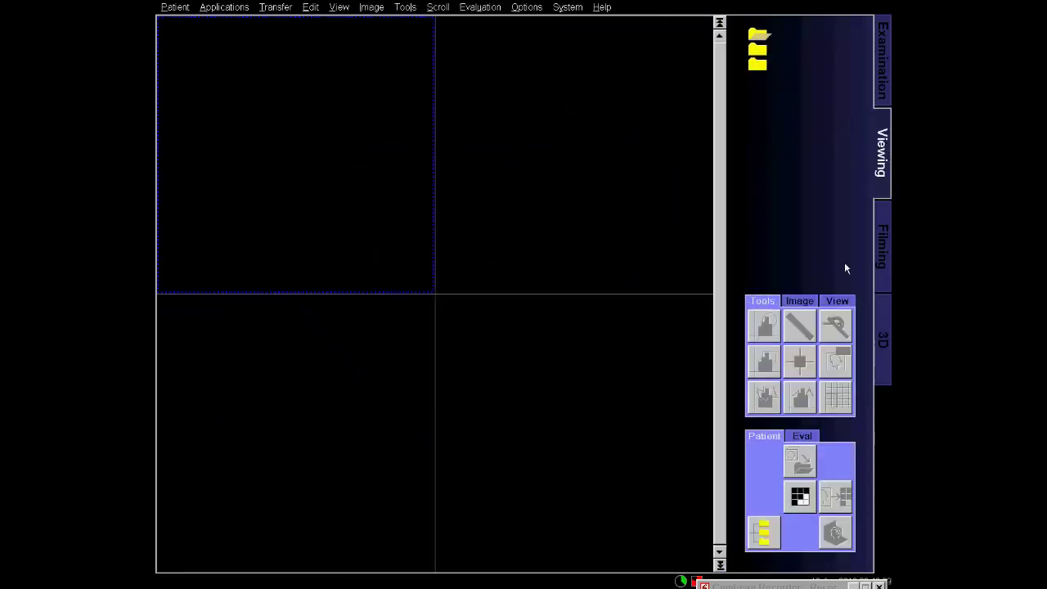
left_click(762, 535)
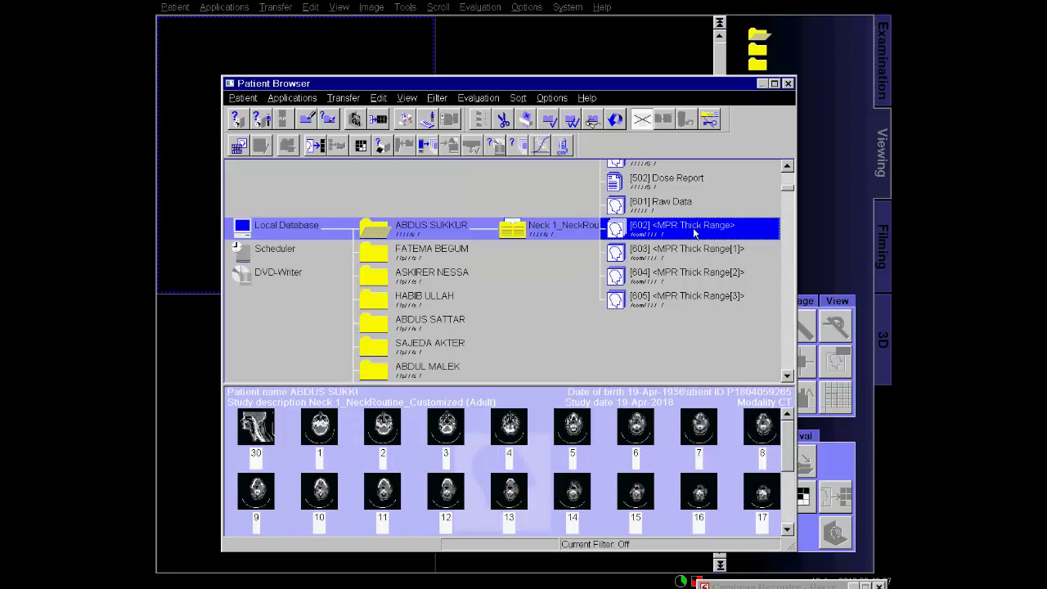
double_click(690, 233)
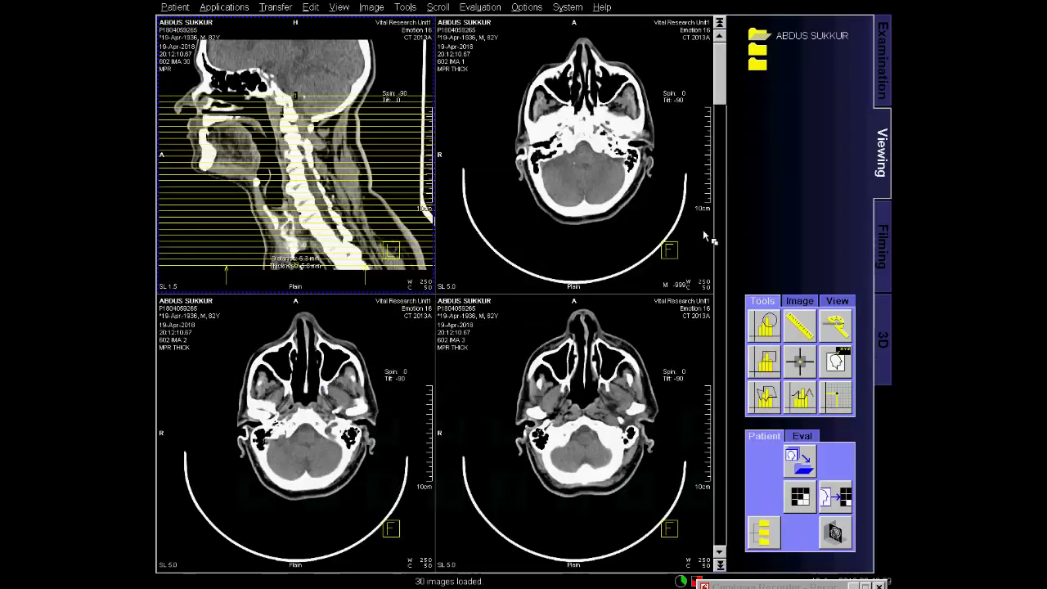
Select the whole series 602, copy it to the film sheet, and close the patient.
right_click(367, 169)
left_click(384, 173)
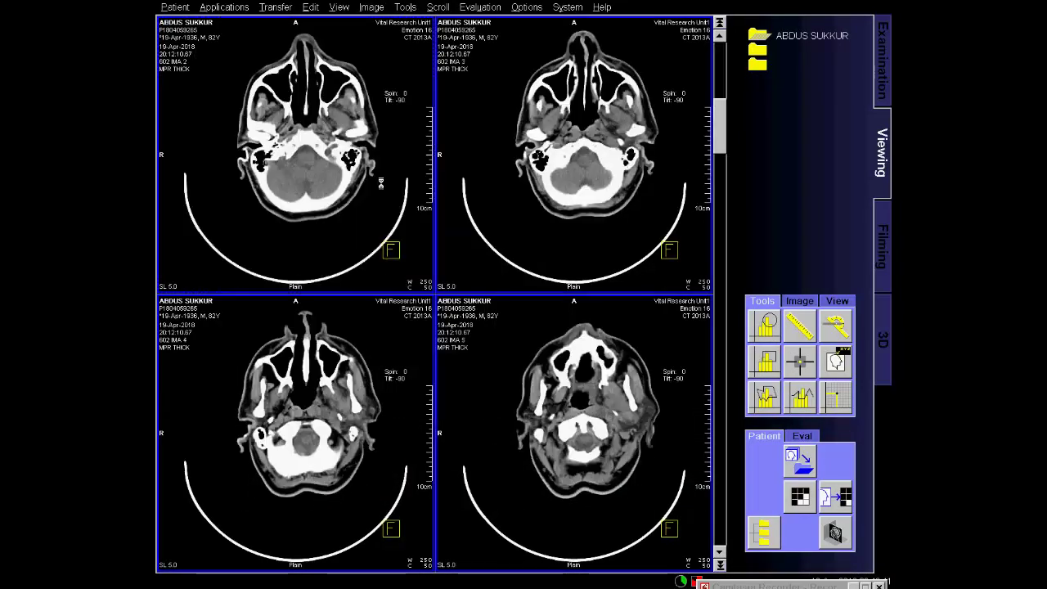
scroll(385, 234, "down", 4)
scroll(385, 282, "down", 9)
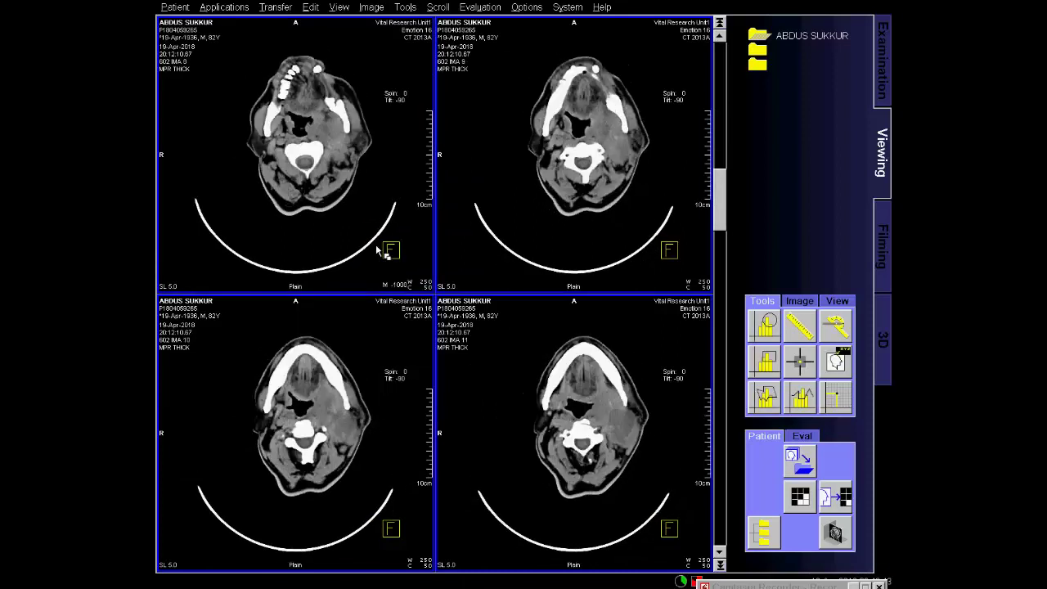
scroll(381, 250, "up", 2)
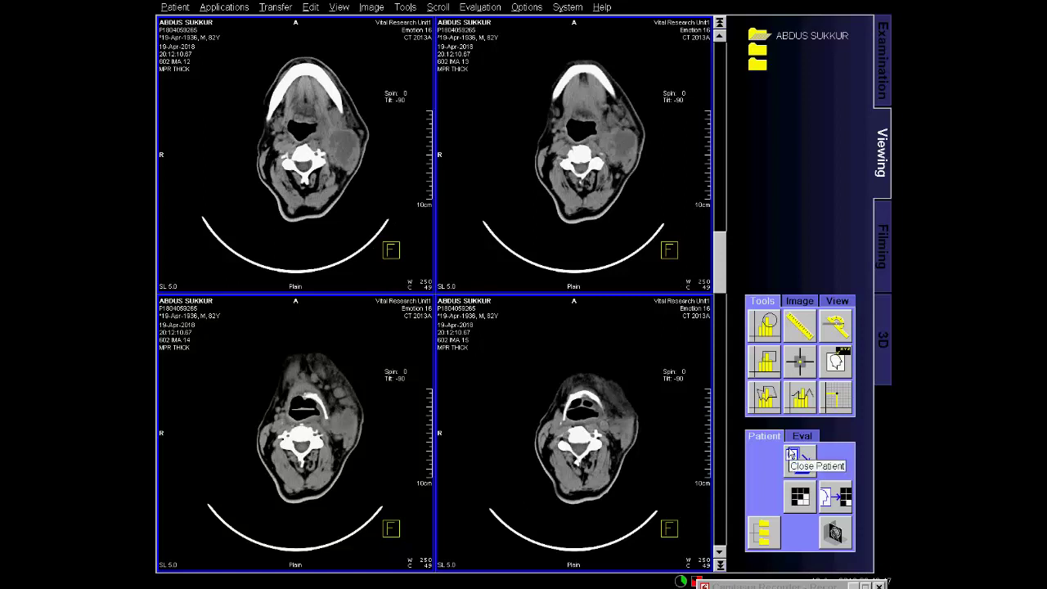
left_click(836, 497)
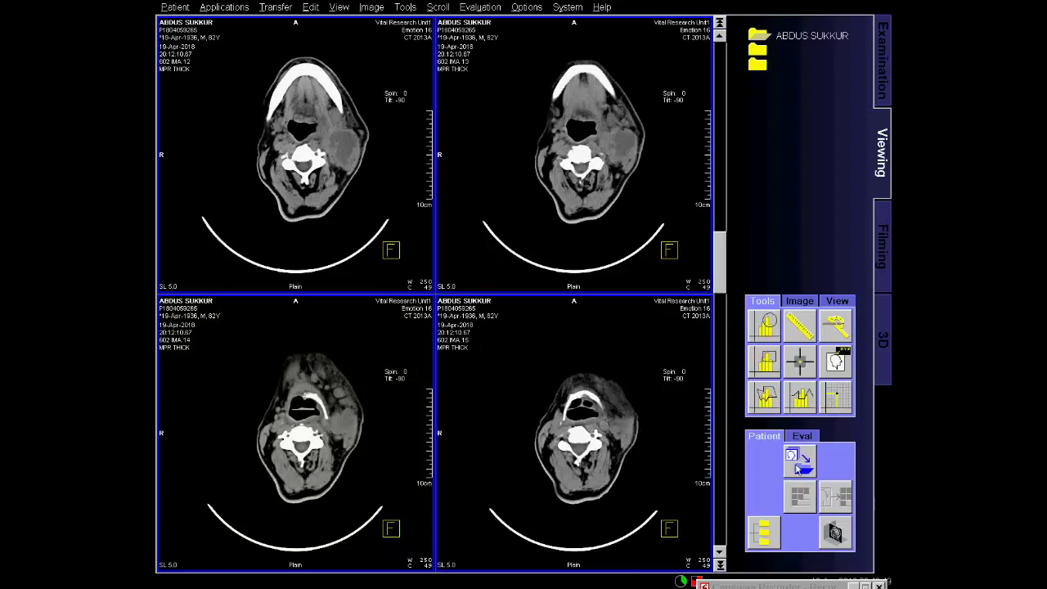
left_click(797, 460)
On the Filming card, select all the patient's film images and check both sheets.
left_click(882, 246)
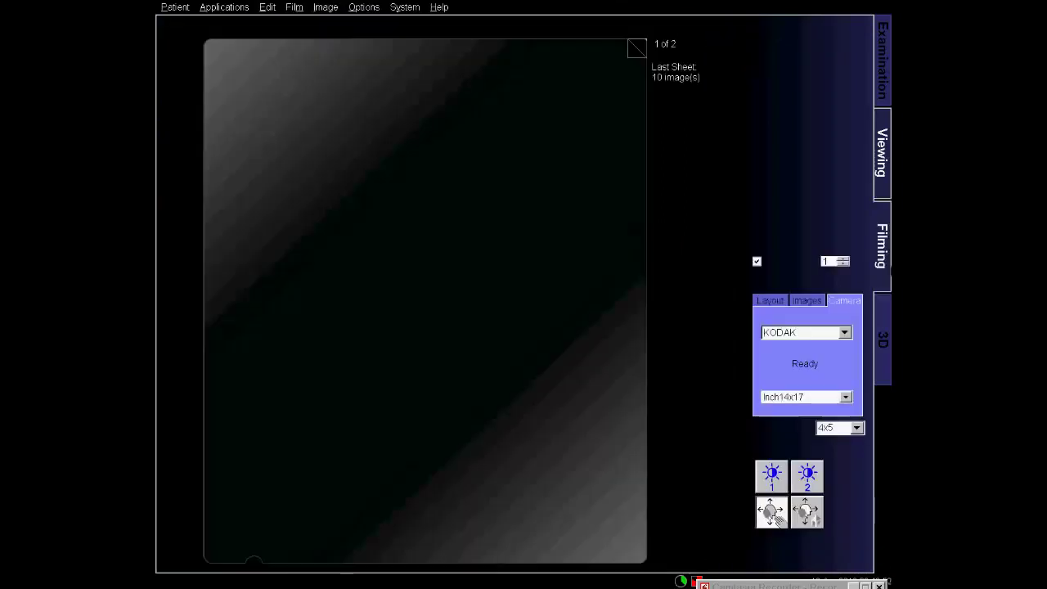
left_click(768, 37)
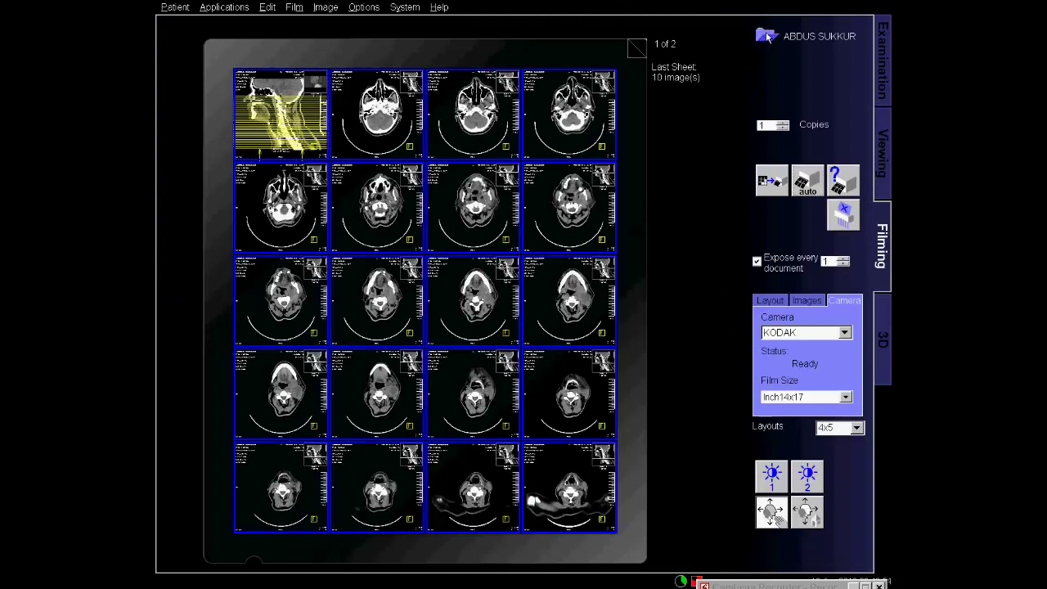
left_click_drag(463, 204, 433, 213)
left_click(635, 46)
left_click(634, 50)
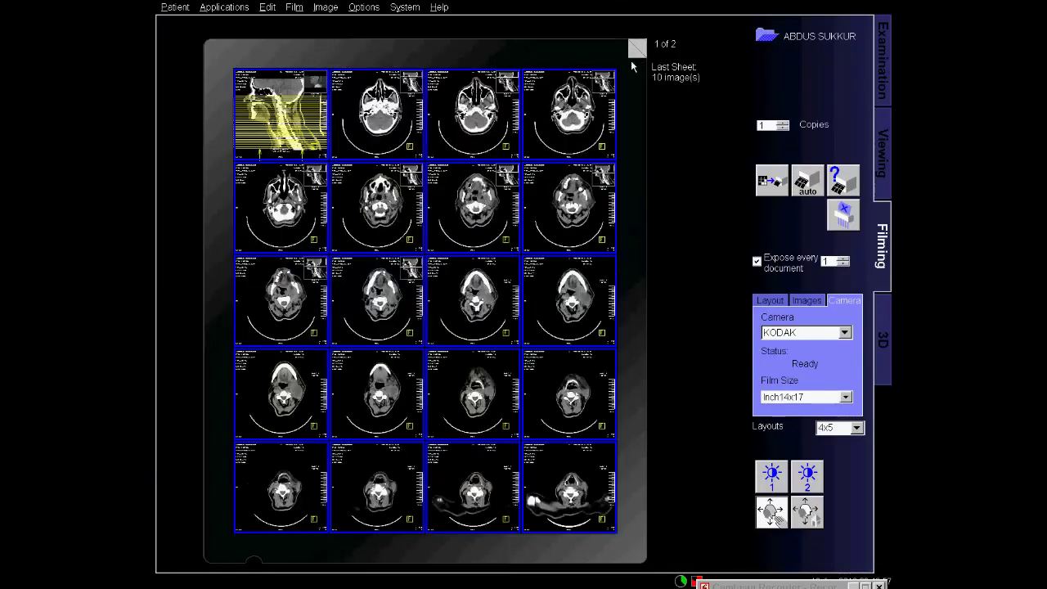
Change the film layout to 5x6 in Film Properties and return to the Viewing card.
right_click(439, 226)
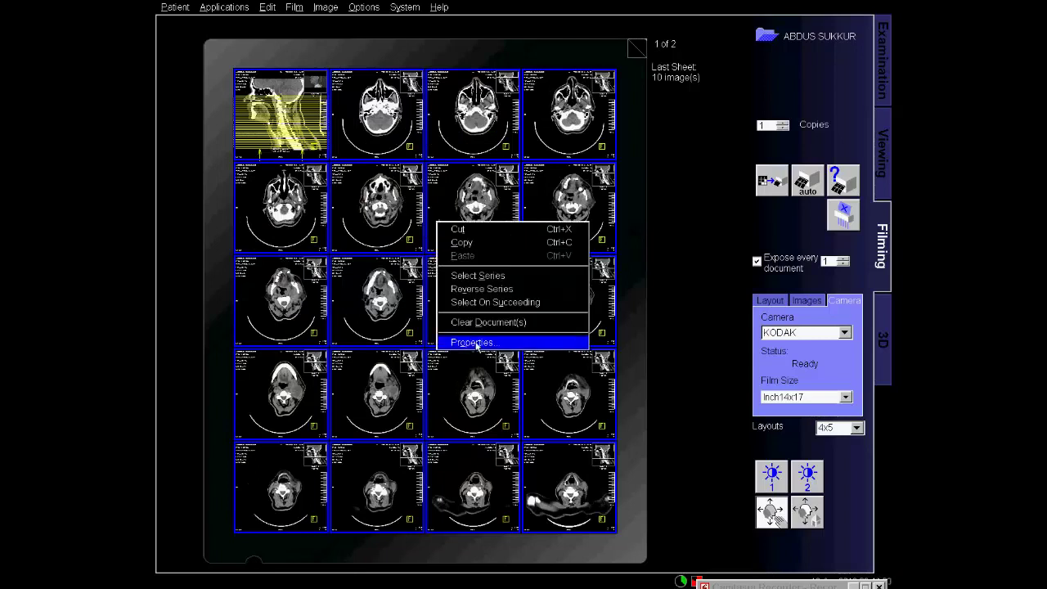
left_click(477, 343)
left_click(484, 209)
scroll(450, 254, "down", 2)
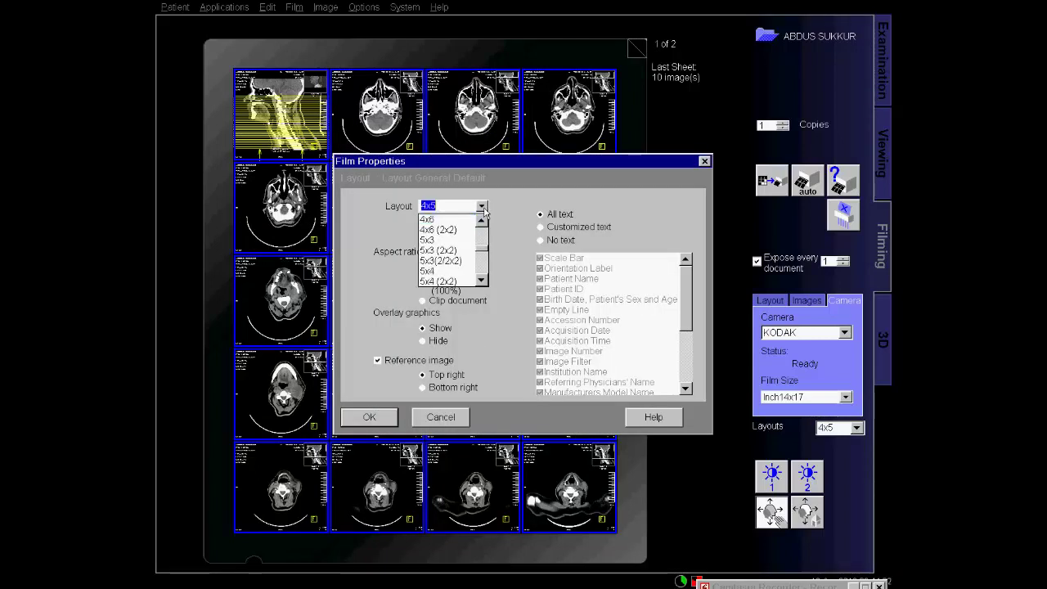
left_click(437, 282)
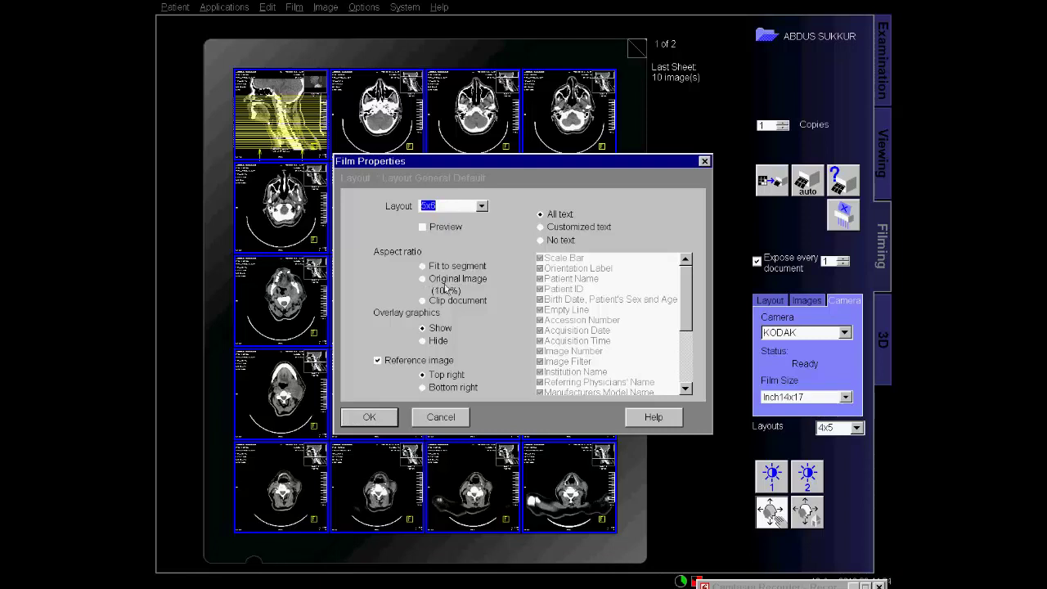
left_click(369, 417)
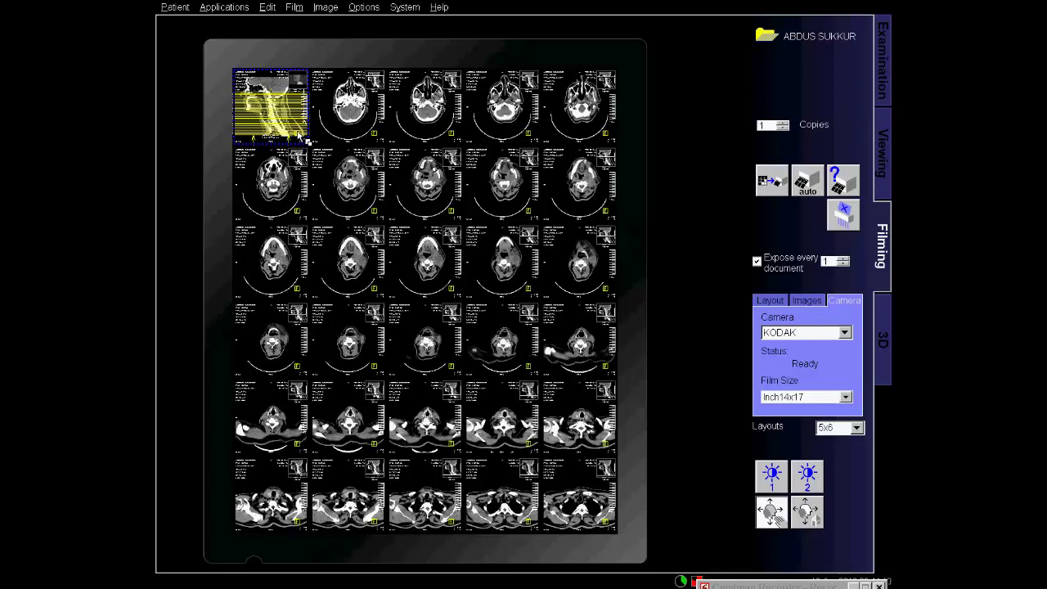
left_click(882, 153)
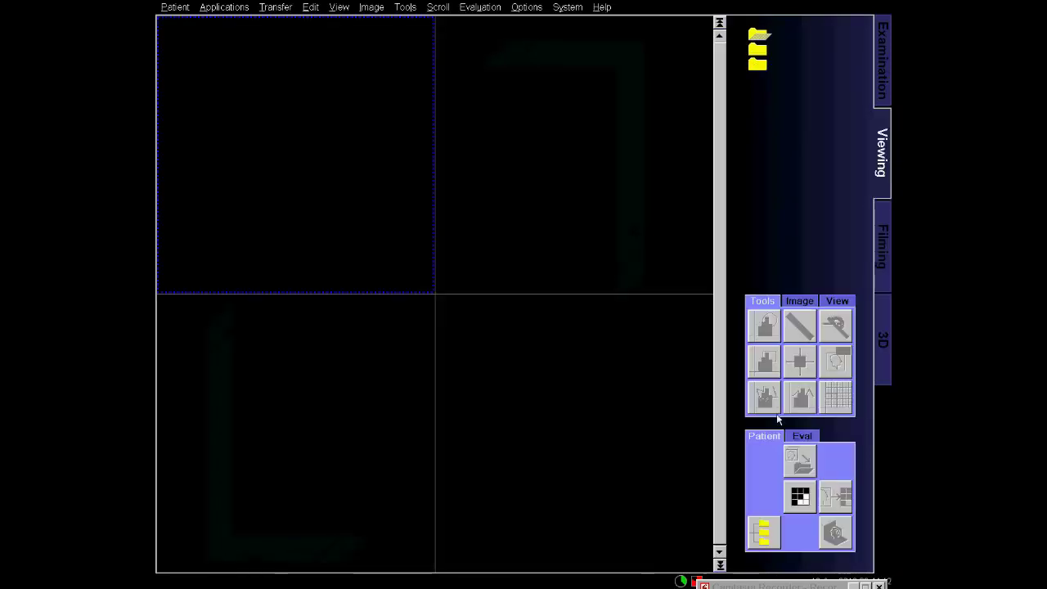
Place the neck routine study's topogram into the first slot of the film sheet.
left_click(763, 532)
left_click(882, 86)
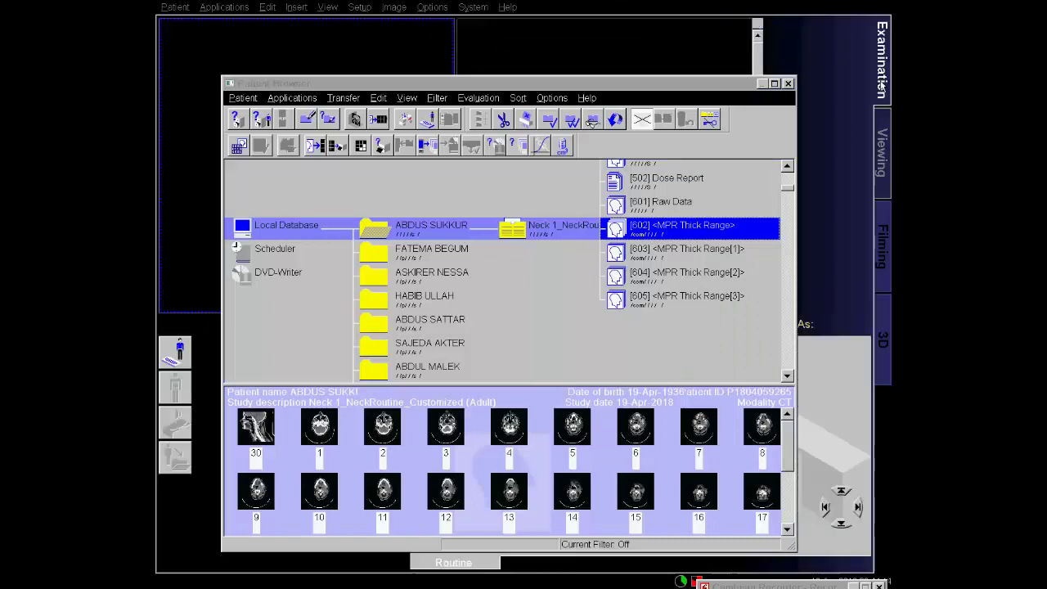
left_click(882, 153)
left_click(882, 246)
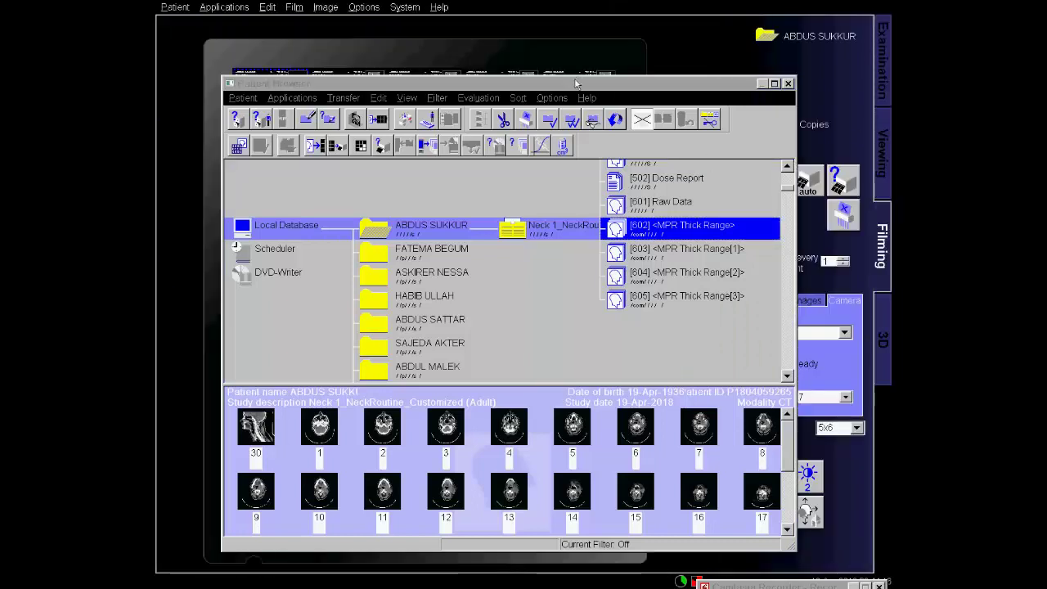
left_click_drag(576, 83, 551, 157)
left_click(523, 300)
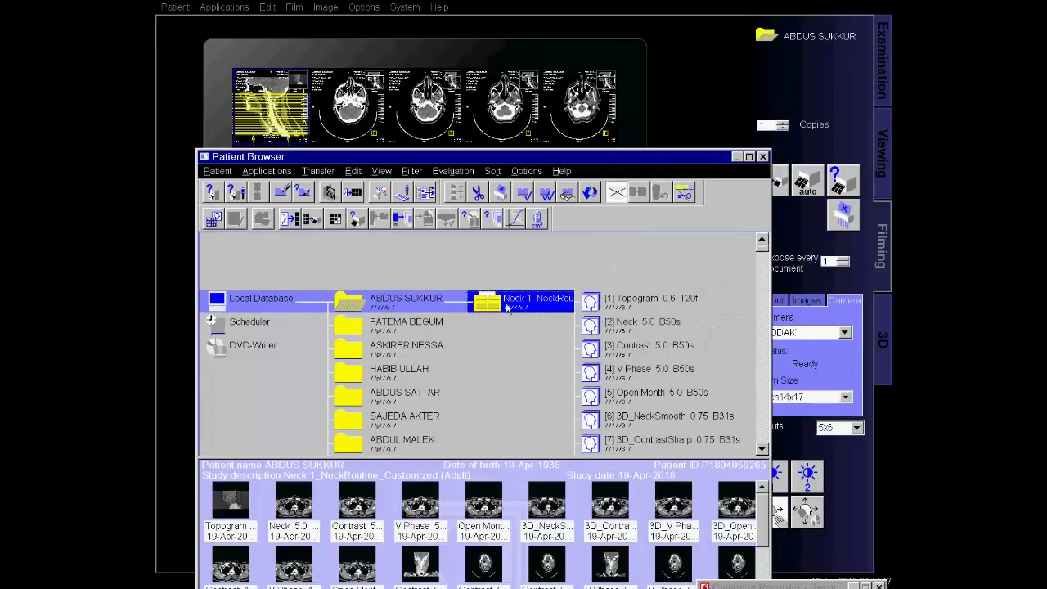
left_click_drag(236, 514, 301, 119)
Turn off the reference image in Film Properties for all images on the sheet.
left_click(345, 120)
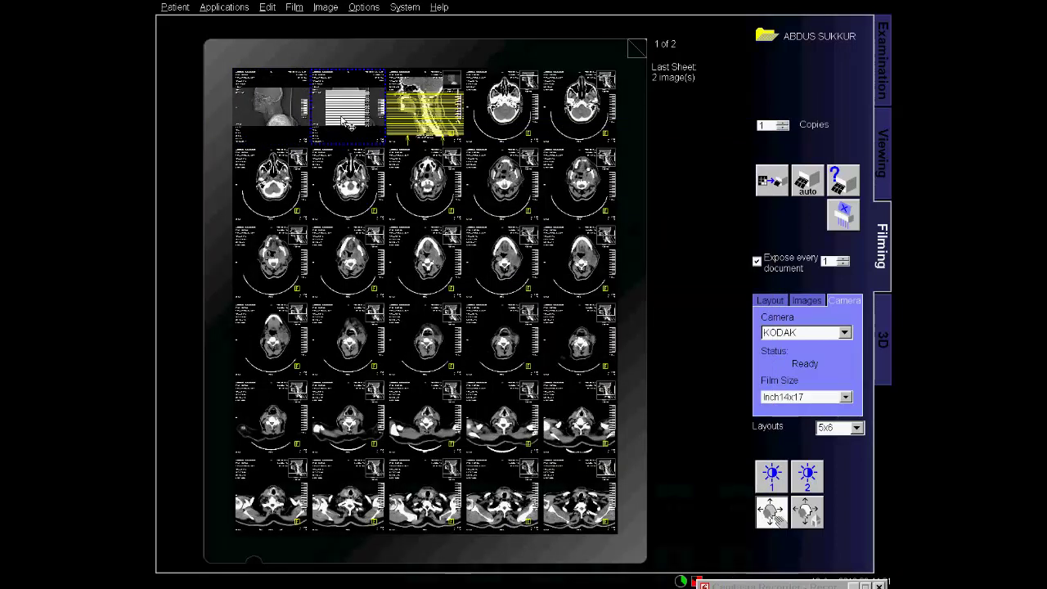
left_click(630, 146)
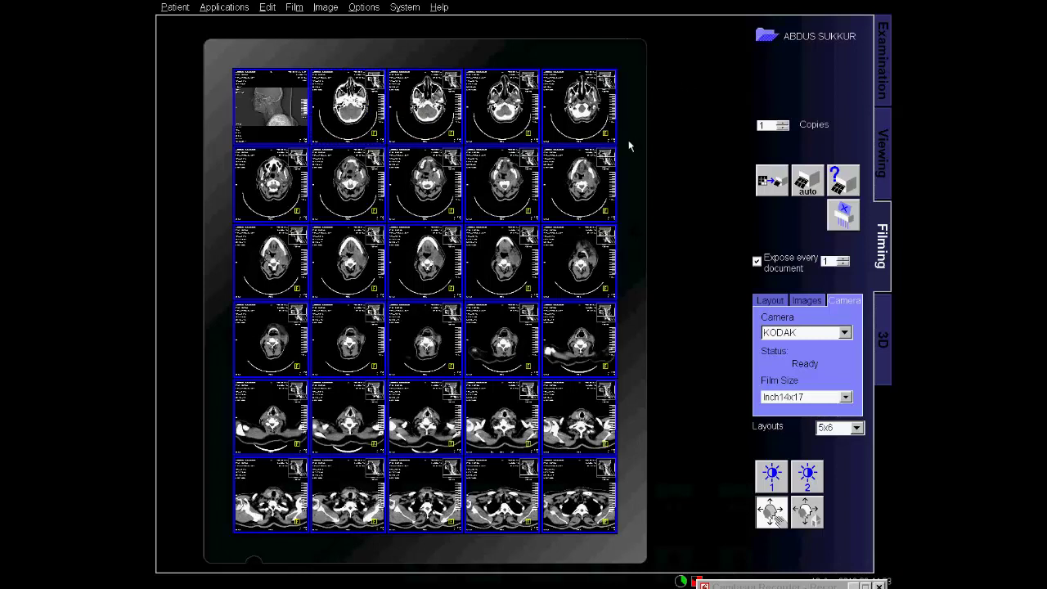
right_click(379, 245)
left_click(389, 366)
left_click(378, 361)
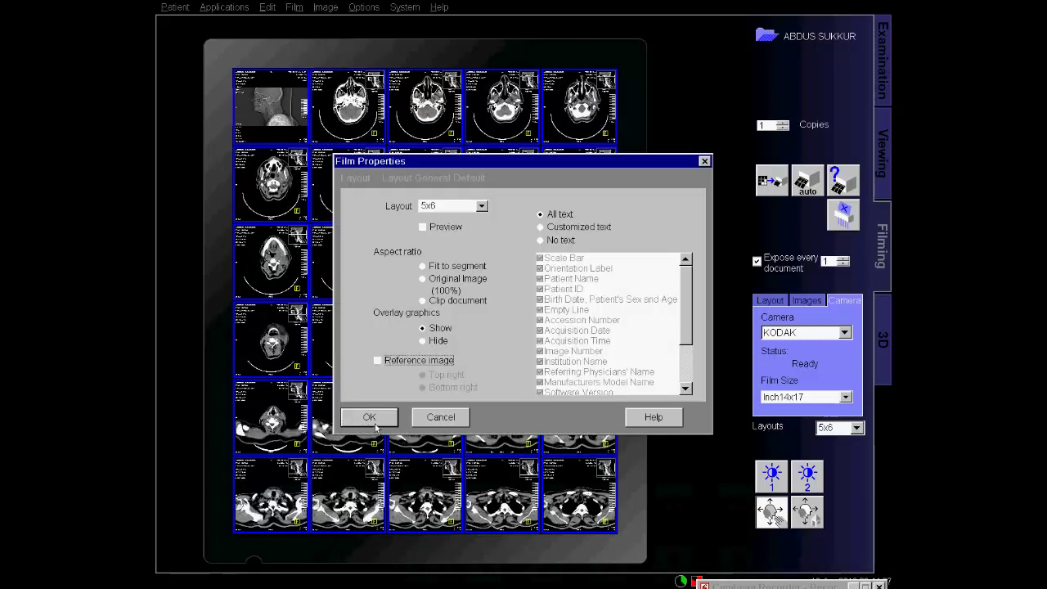
left_click(369, 418)
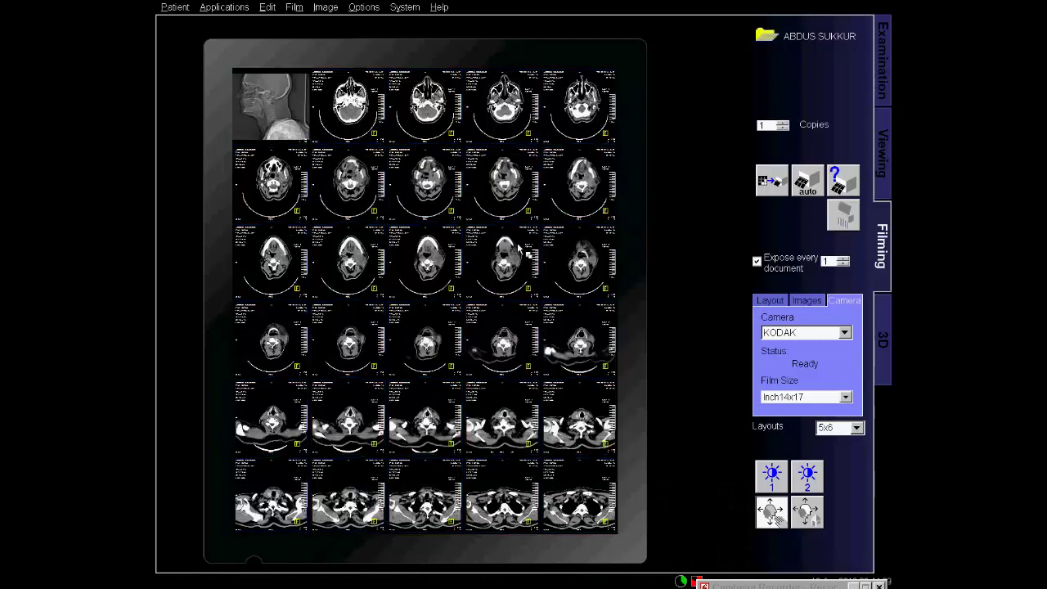
Select the top-row images after the topogram, then the whole second row.
left_click(288, 102)
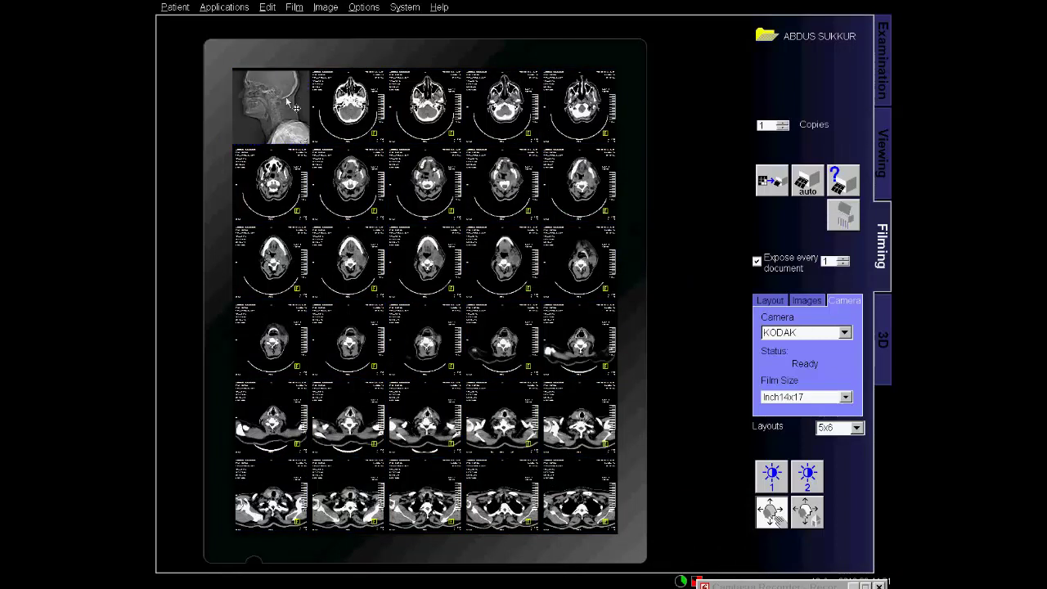
left_click(348, 115)
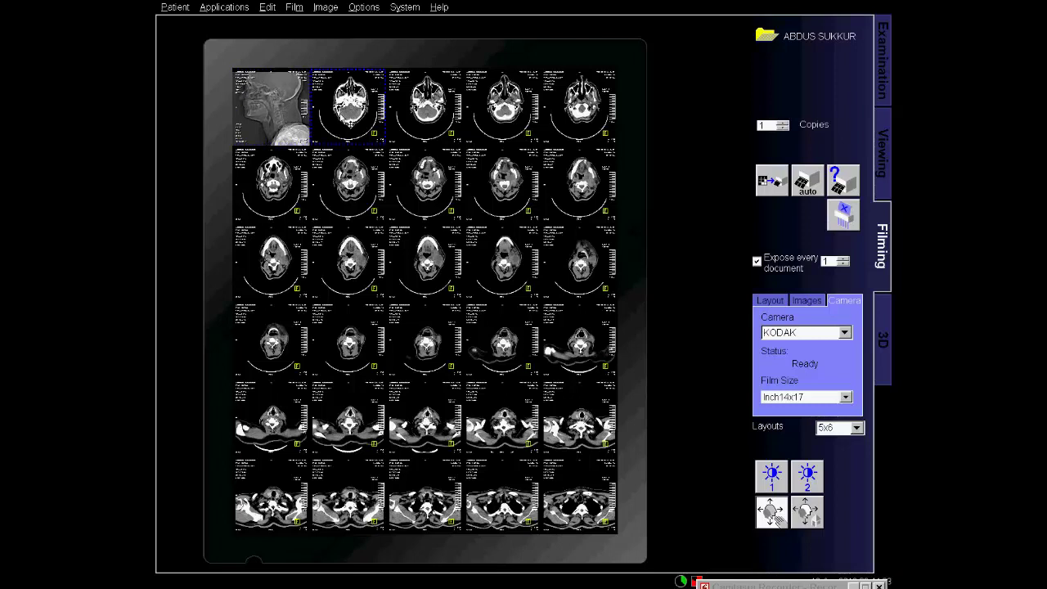
left_click(559, 114, "shift")
left_click(432, 122, "ctrl")
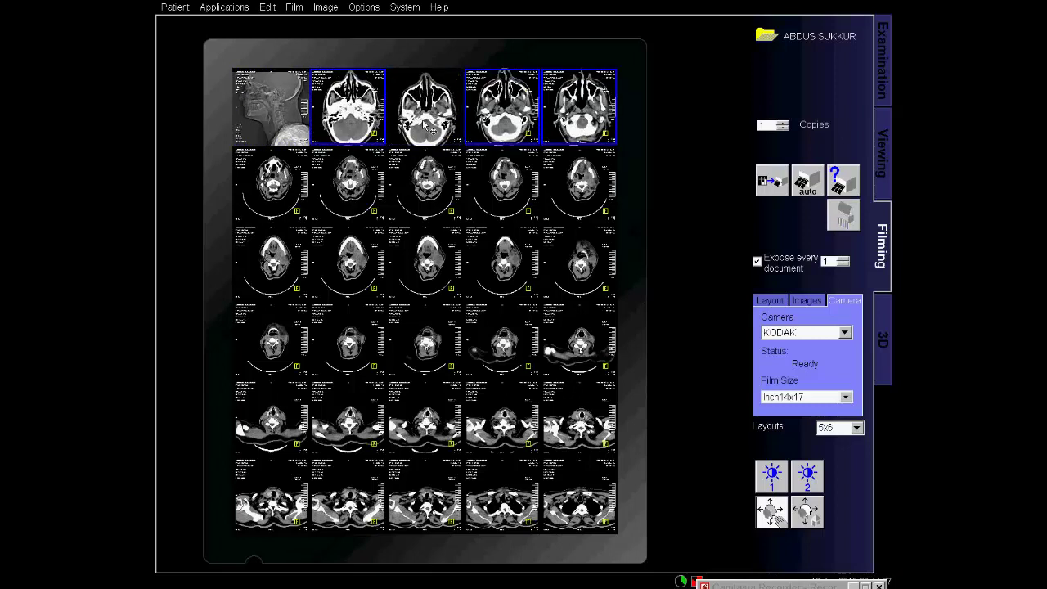
scroll(426, 124, "up", 3)
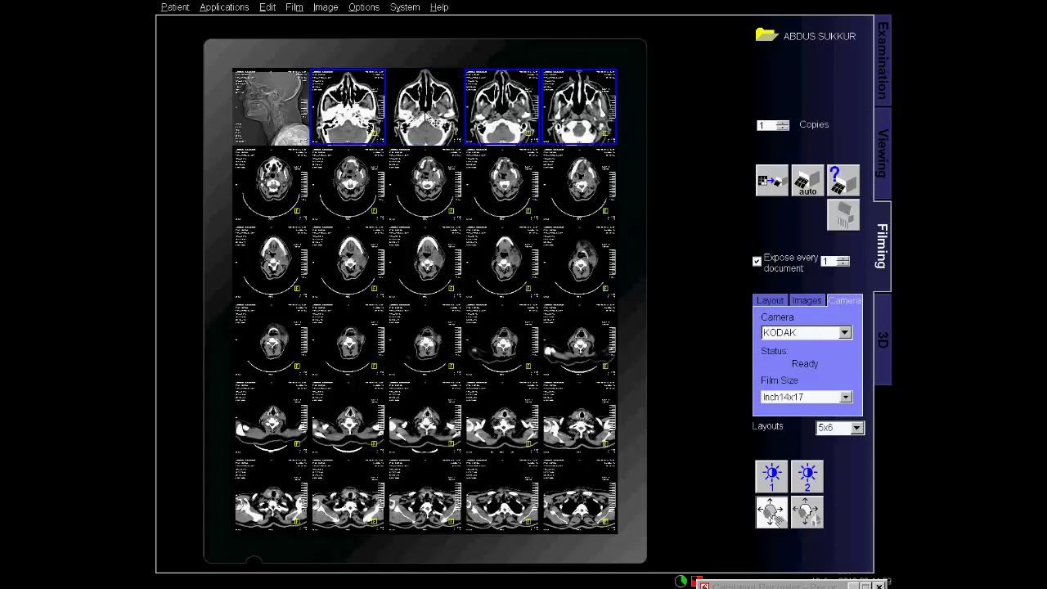
left_click(273, 195)
left_click(591, 195, "shift")
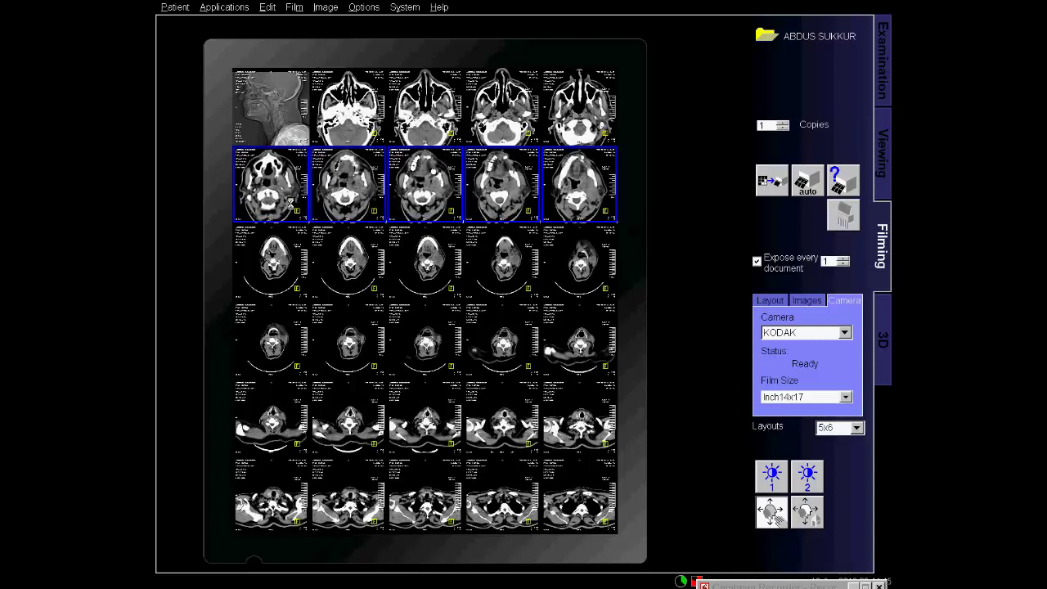
Raise brightness and contrast of row 3, then re-window its last image separately.
left_click(279, 245)
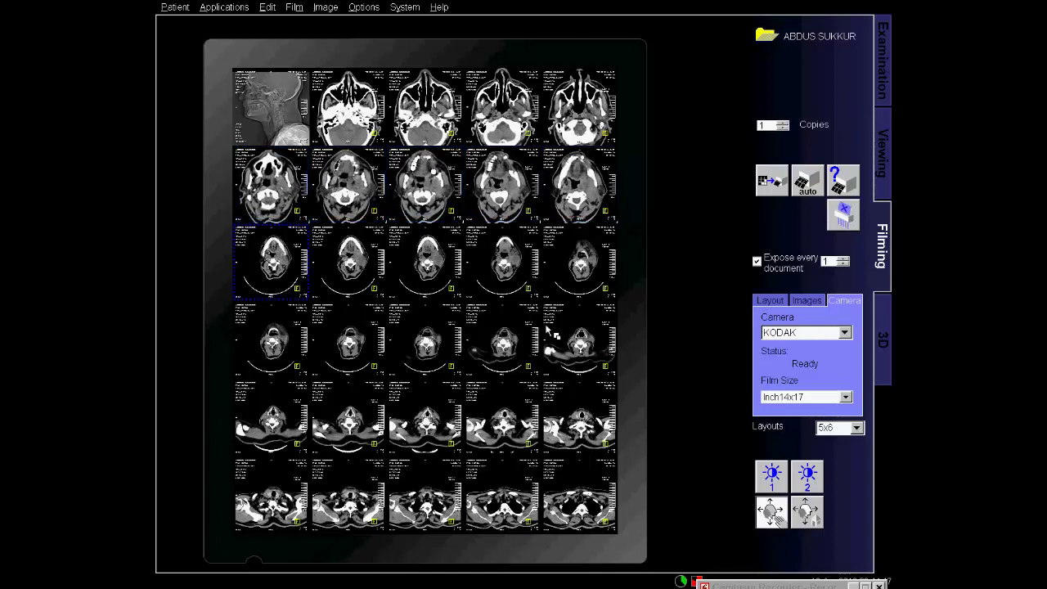
left_click(556, 270, "shift")
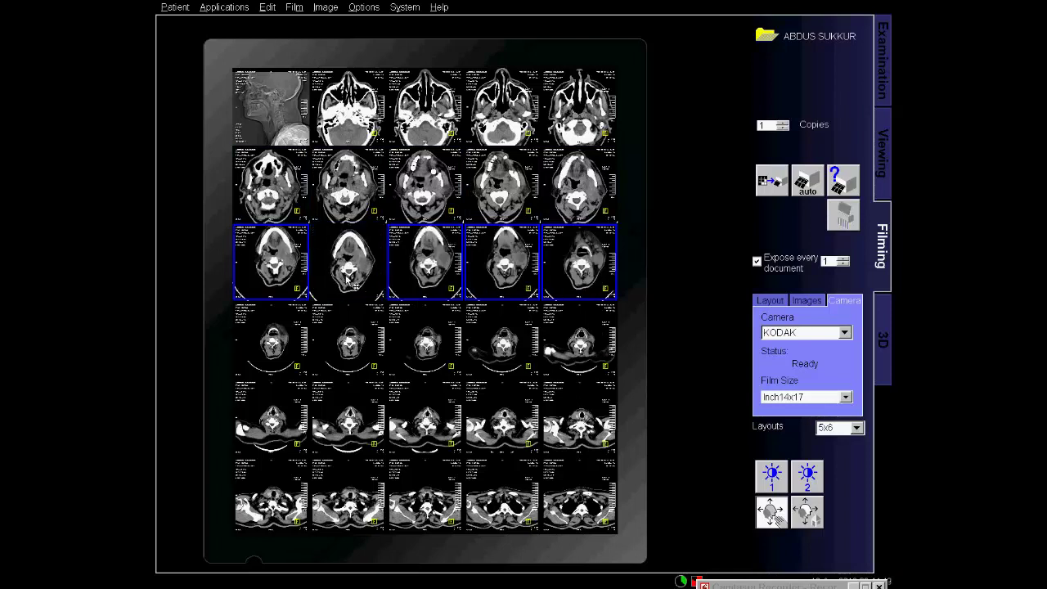
left_click_drag(284, 290, 270, 268)
left_click(271, 270, "ctrl")
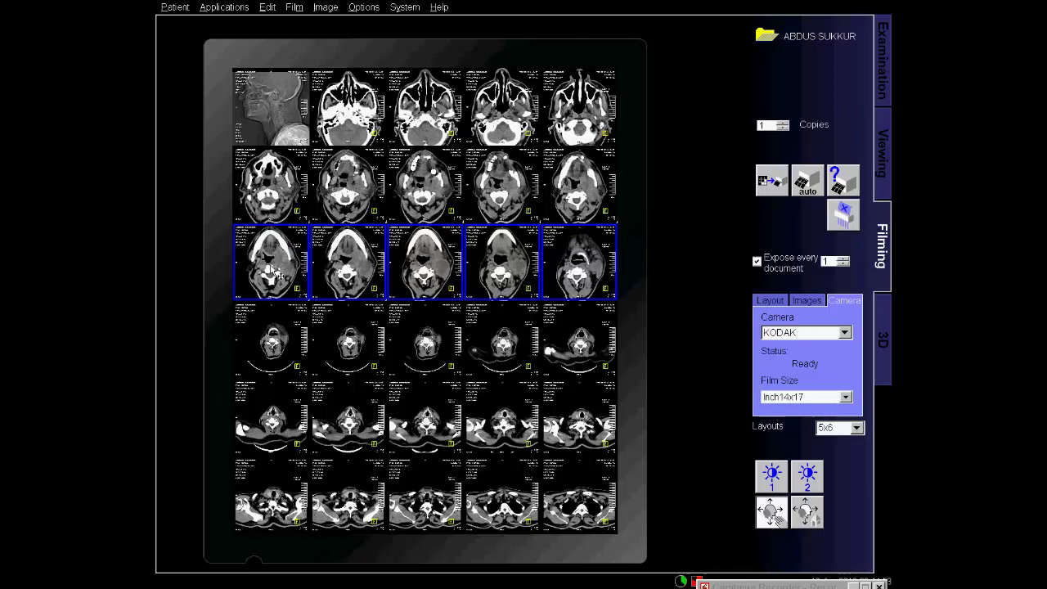
left_click(598, 282)
left_click_drag(578, 270, 578, 290)
Brighten and boost contrast of the row 4 images, then select each one individually.
left_click(299, 345)
left_click(593, 350, "shift")
left_click_drag(483, 365, 282, 348)
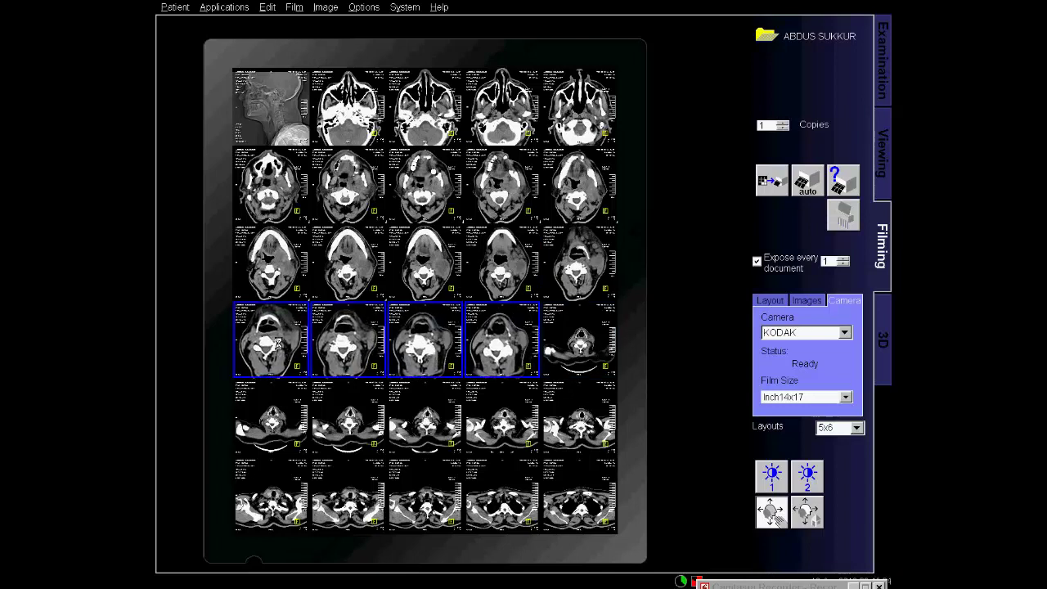
left_click(353, 338)
left_click(418, 342)
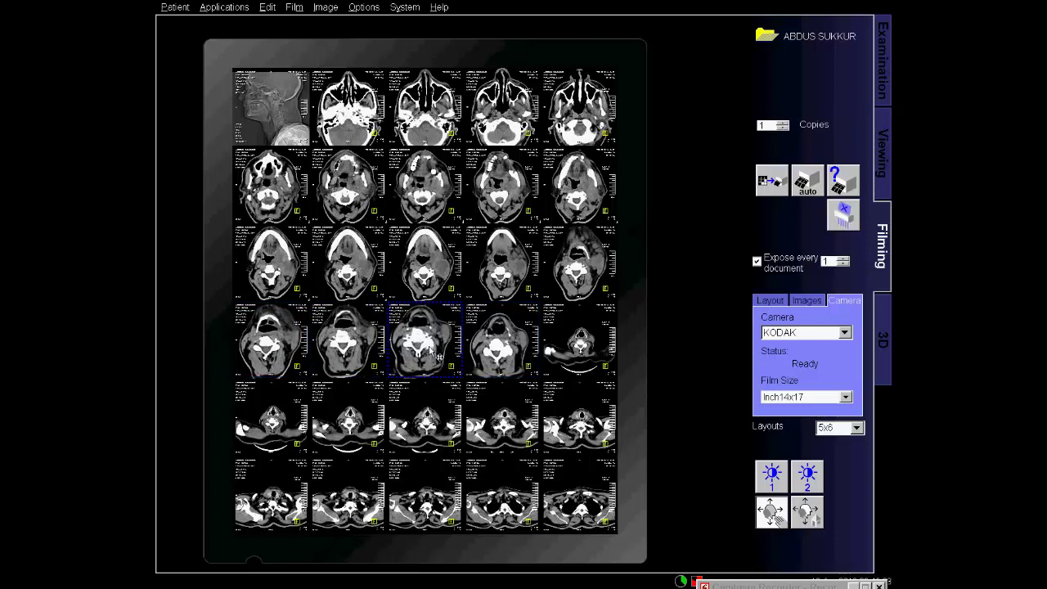
left_click(507, 358)
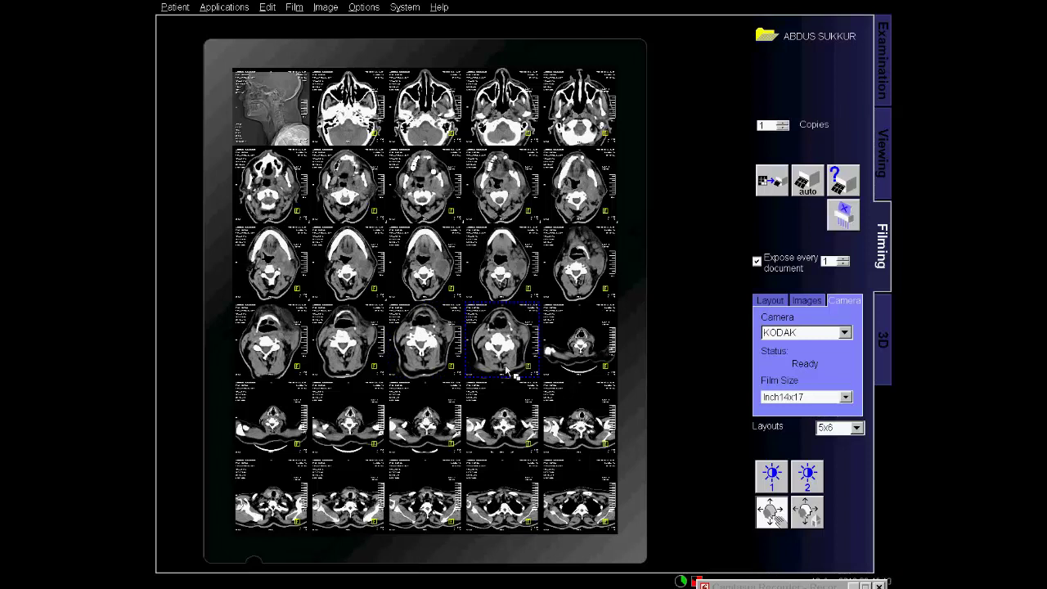
left_click(591, 356)
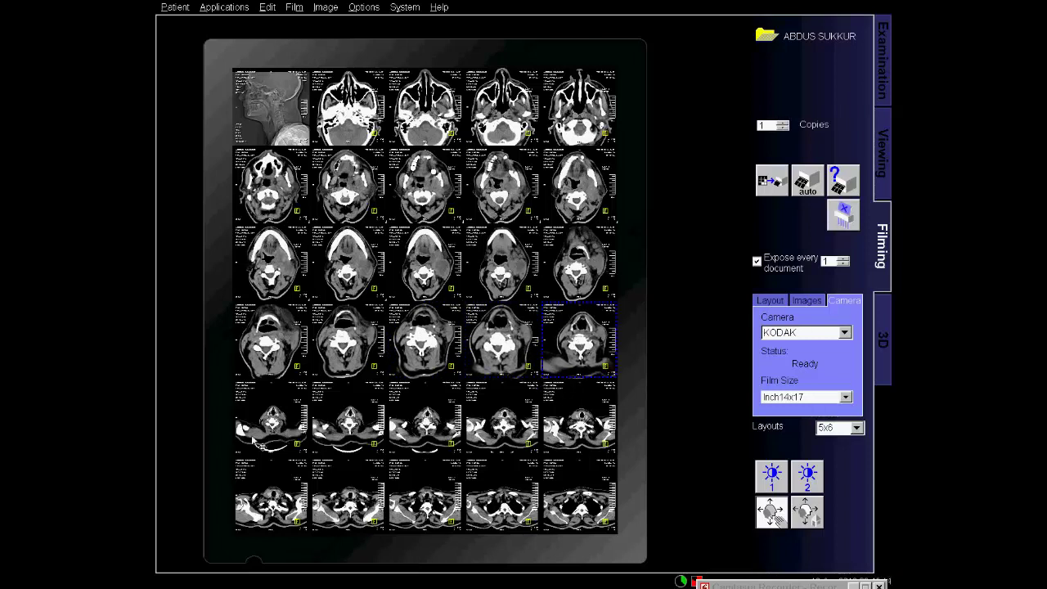
Re-window images 2 to 5 of row 5.
left_click(285, 441)
left_click_drag(315, 435, 608, 440)
left_click_drag(504, 427, 446, 422)
Select the sixth row, clear the selection, and expose the film sheet.
left_click(281, 496)
left_click(581, 500, "shift")
left_click(434, 504, "ctrl")
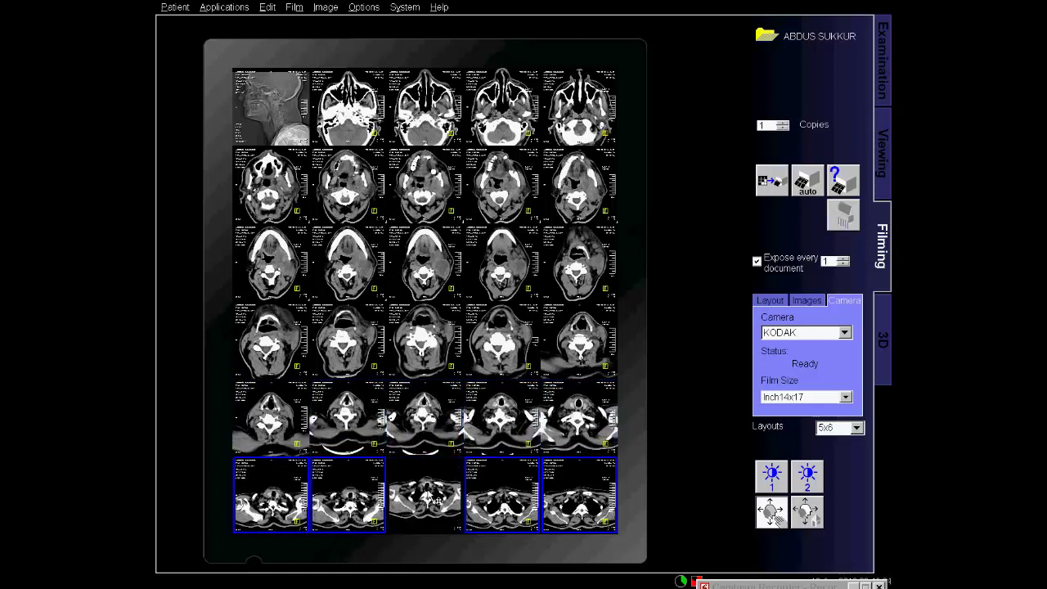
left_click(426, 524, "ctrl")
left_click(363, 521, "ctrl")
left_click(362, 521, "ctrl")
left_click(666, 445)
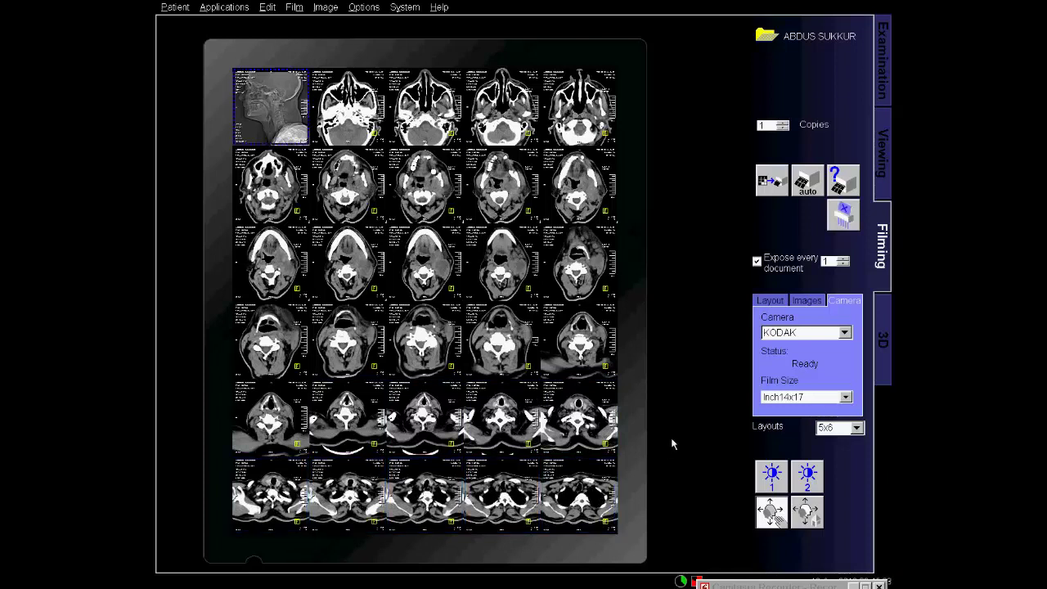
left_click(769, 184)
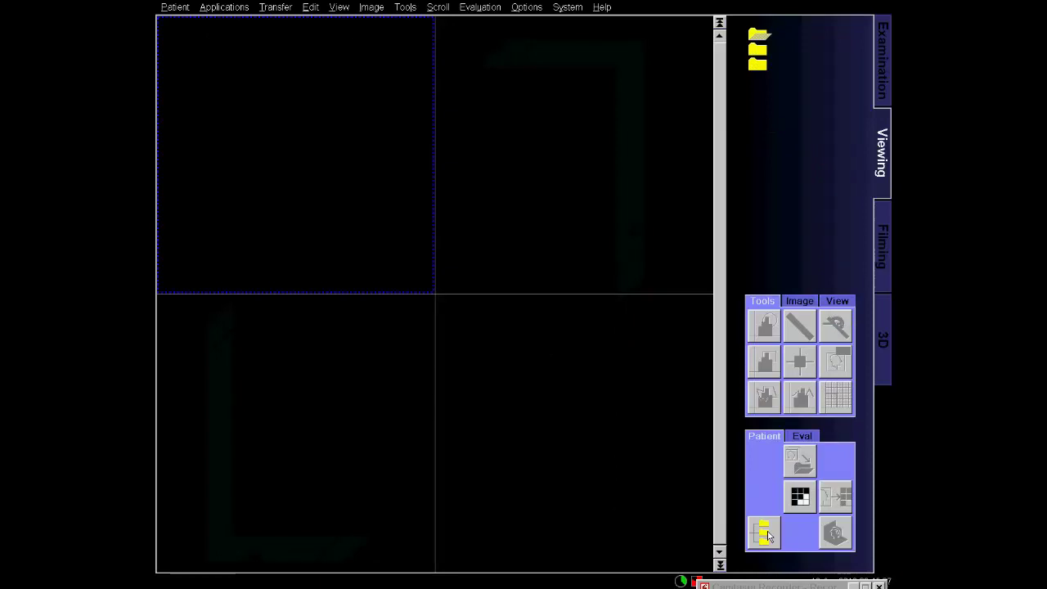
Load series 603 MPR Thick Range[1] from the patient browser into the viewer.
left_click(765, 534)
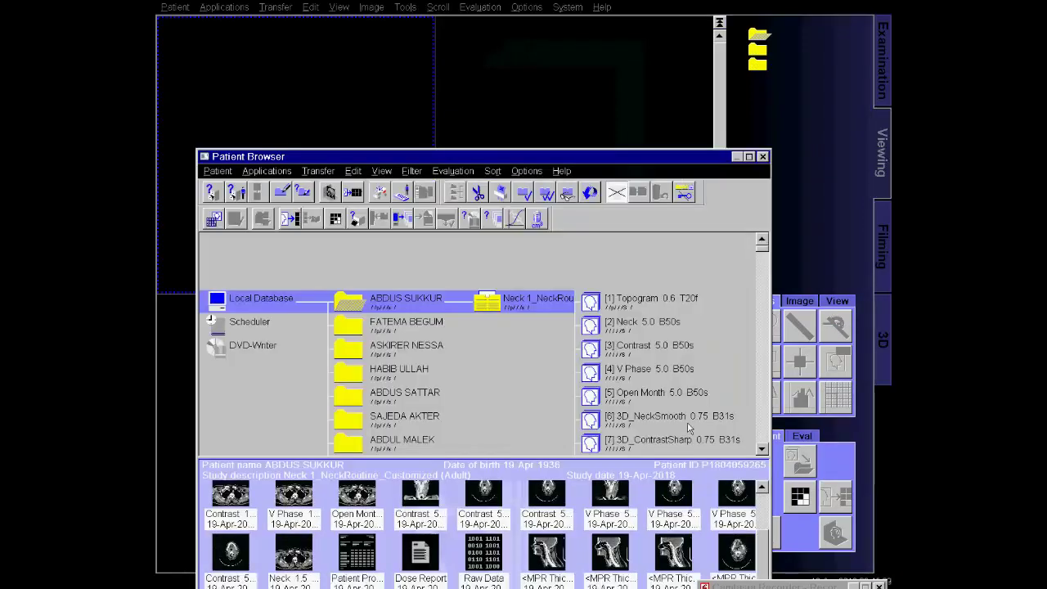
left_click(691, 423)
scroll(691, 423, "down", 10)
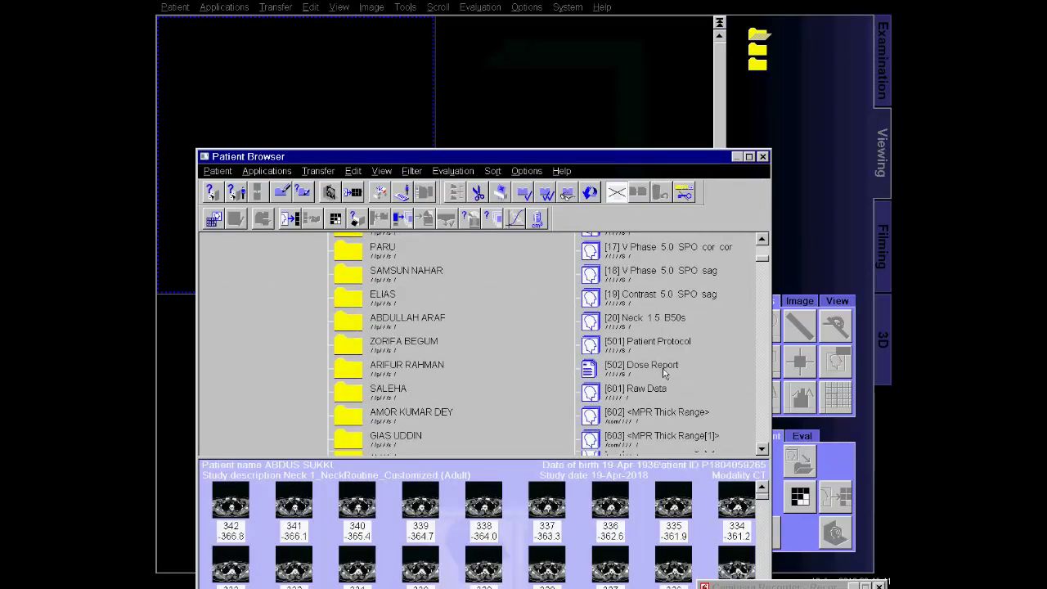
scroll(664, 364, "down", 2)
left_click(669, 336)
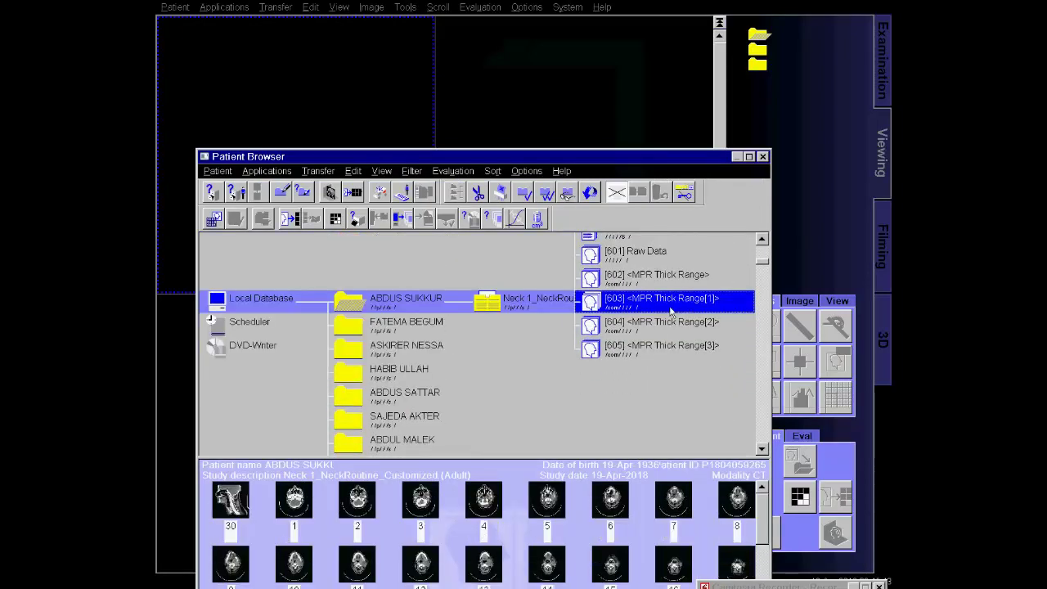
double_click(670, 304)
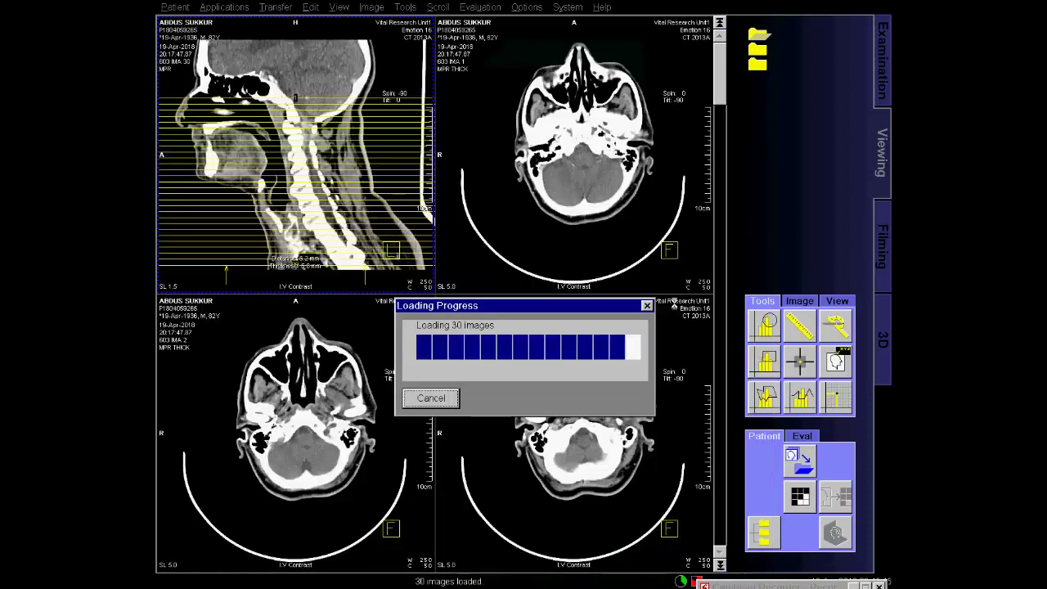
Select the whole series, page through its images, and close the patient.
right_click(401, 199)
left_click(415, 202)
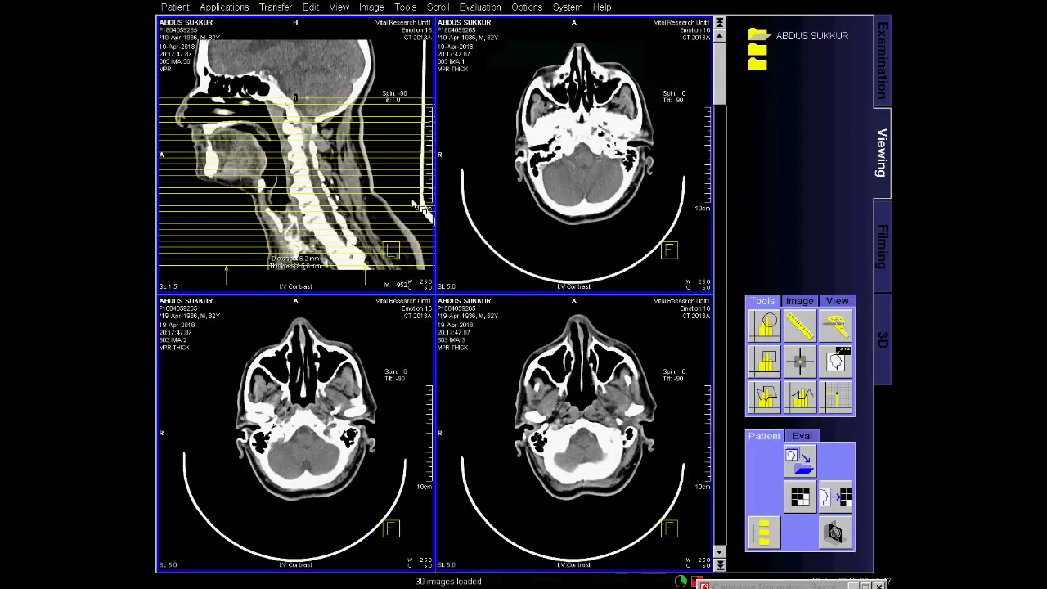
scroll(418, 206, "down", 12)
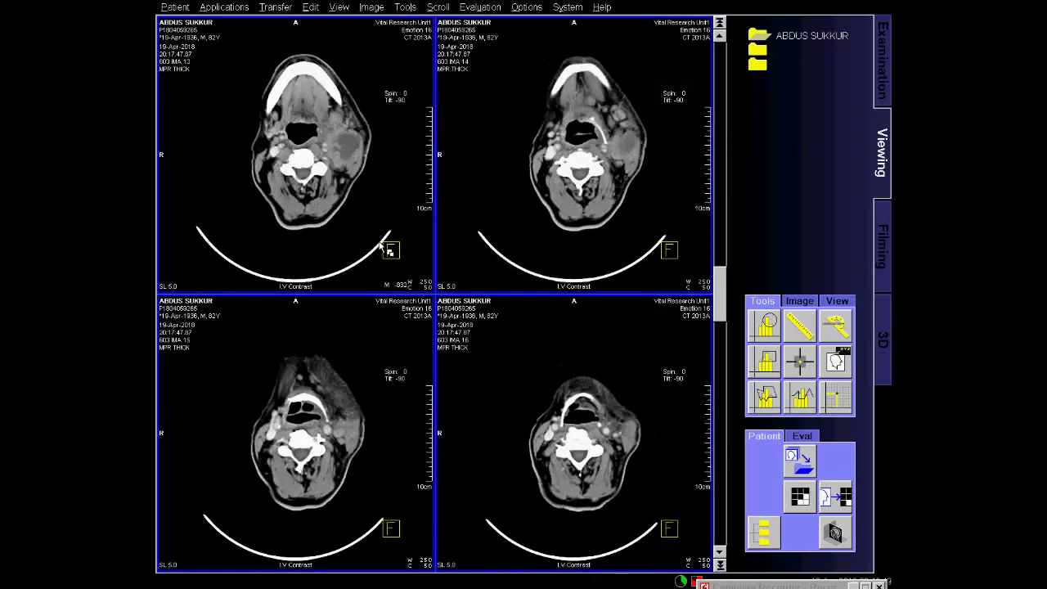
scroll(378, 261, "down", 5)
scroll(376, 272, "up", 10)
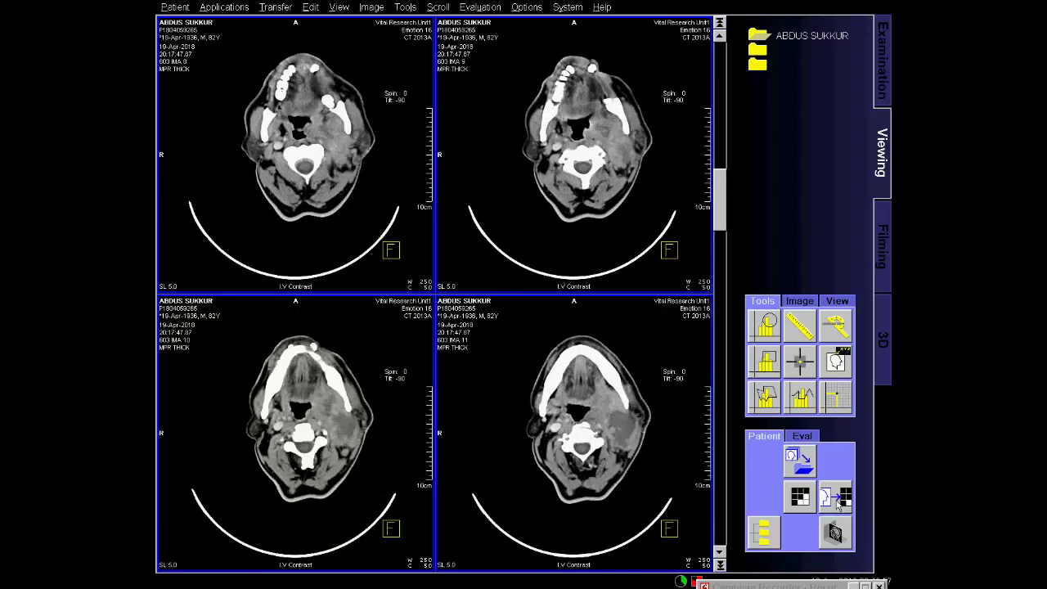
left_click(805, 465)
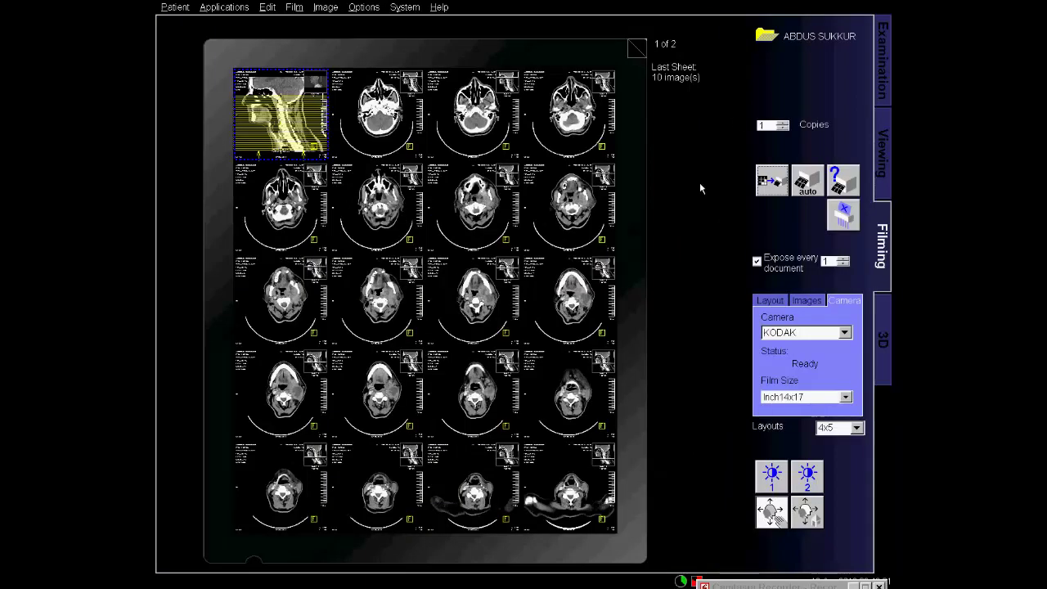
Re-lay out all film images on a 5x6 grid via Film Properties.
key("ctrl+a")
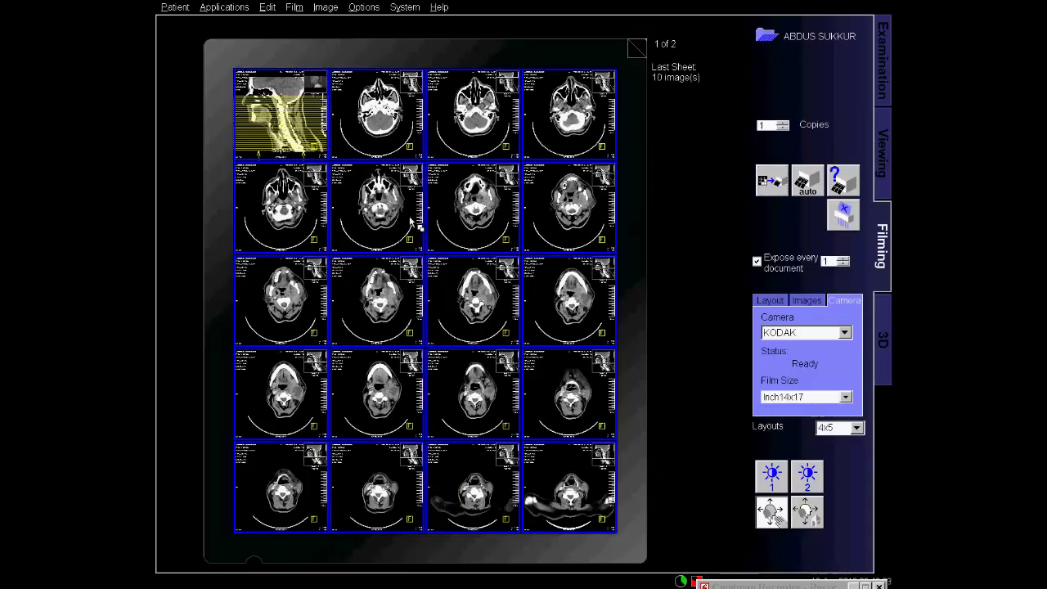
right_click(412, 221)
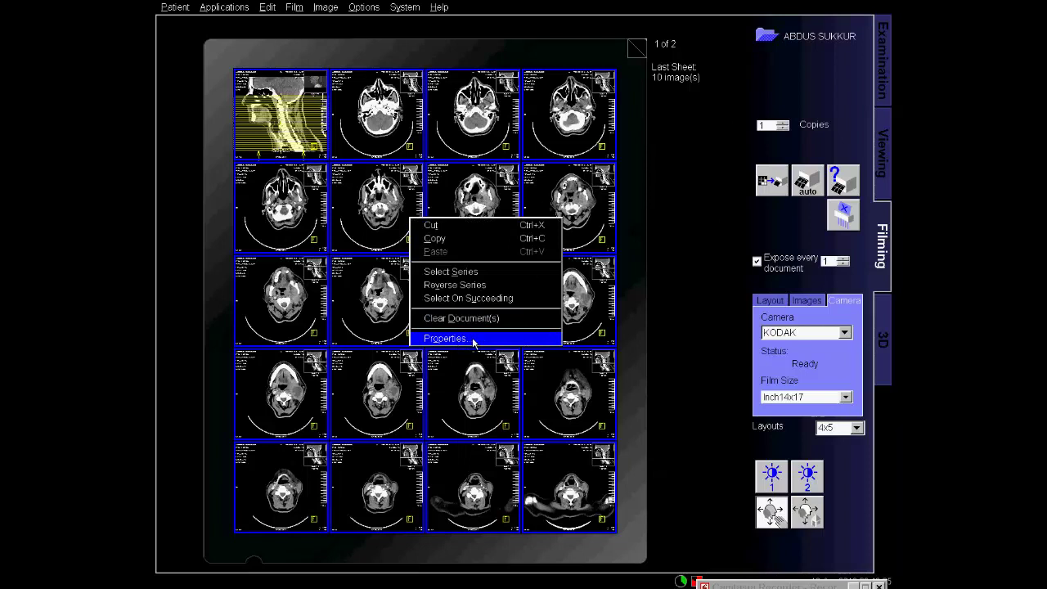
left_click(474, 339)
left_click(483, 207)
scroll(434, 278, "down", 2)
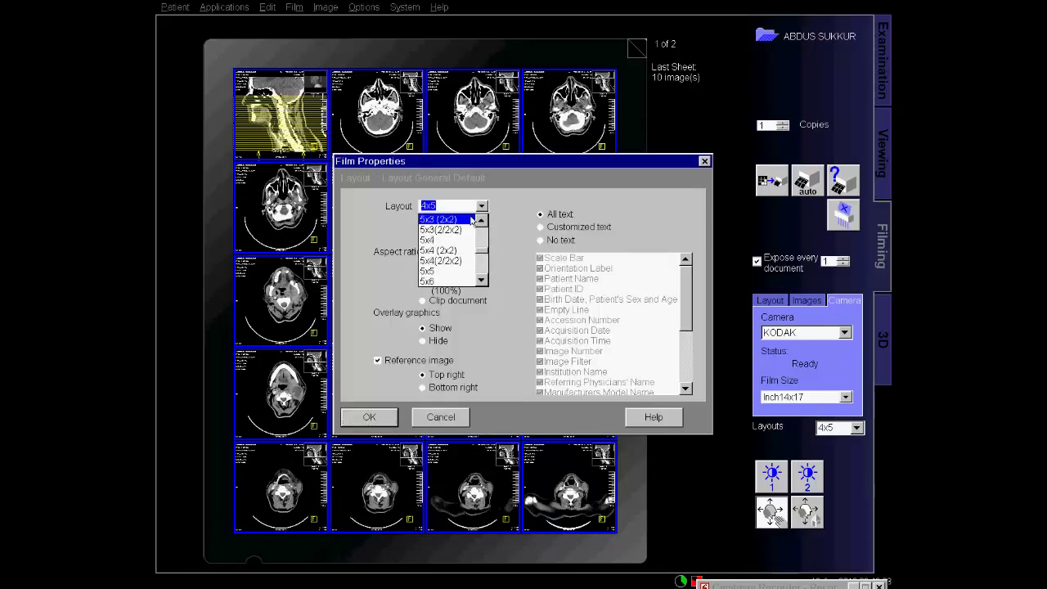
left_click(432, 282)
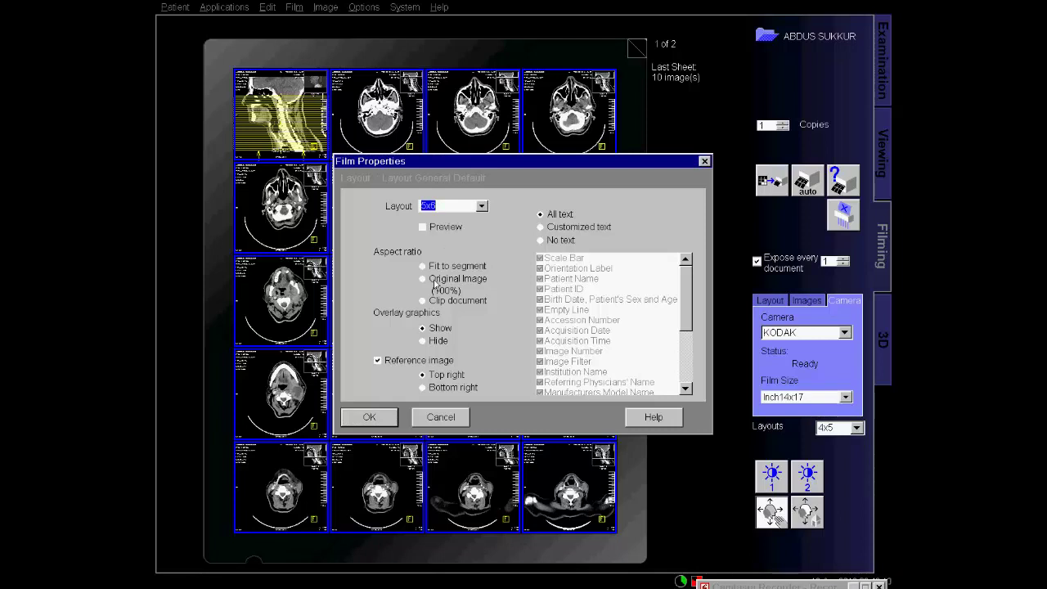
left_click(372, 418)
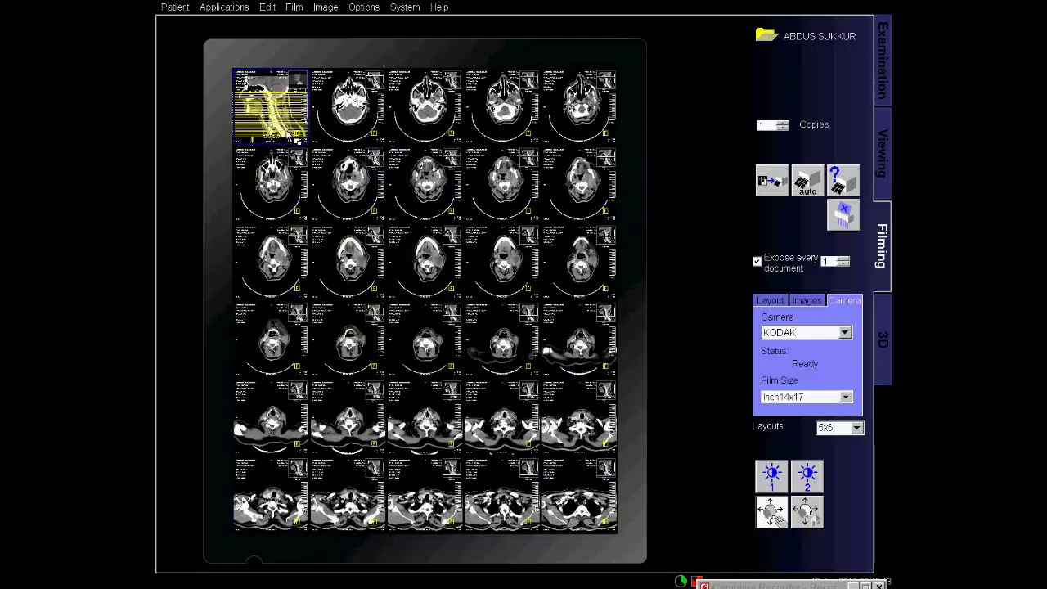
Drag the neck topogram from the patient browser into the film sheet's first slot.
key("ctrl+b")
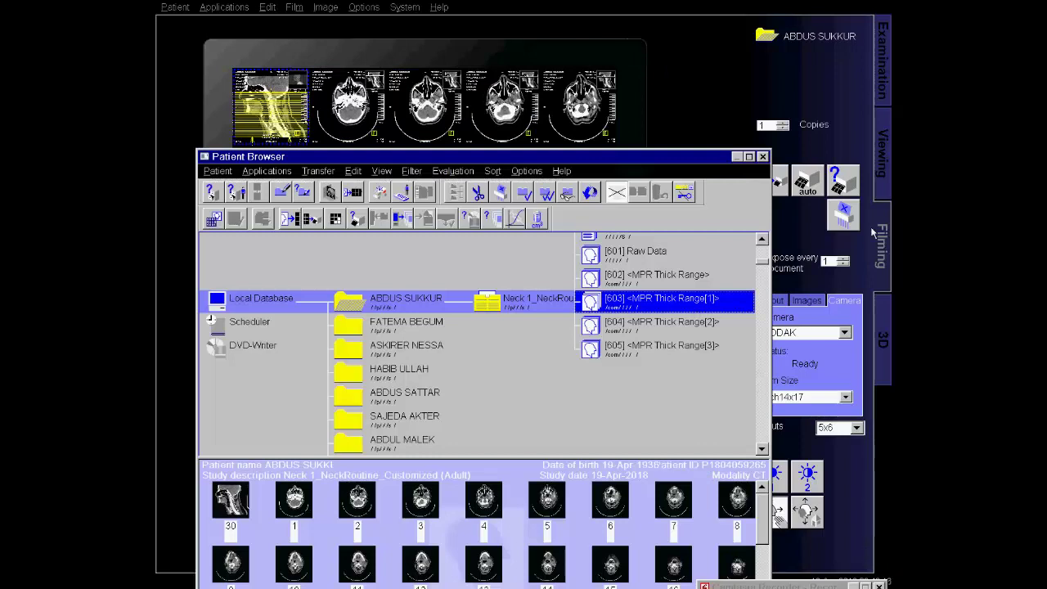
left_click(521, 307)
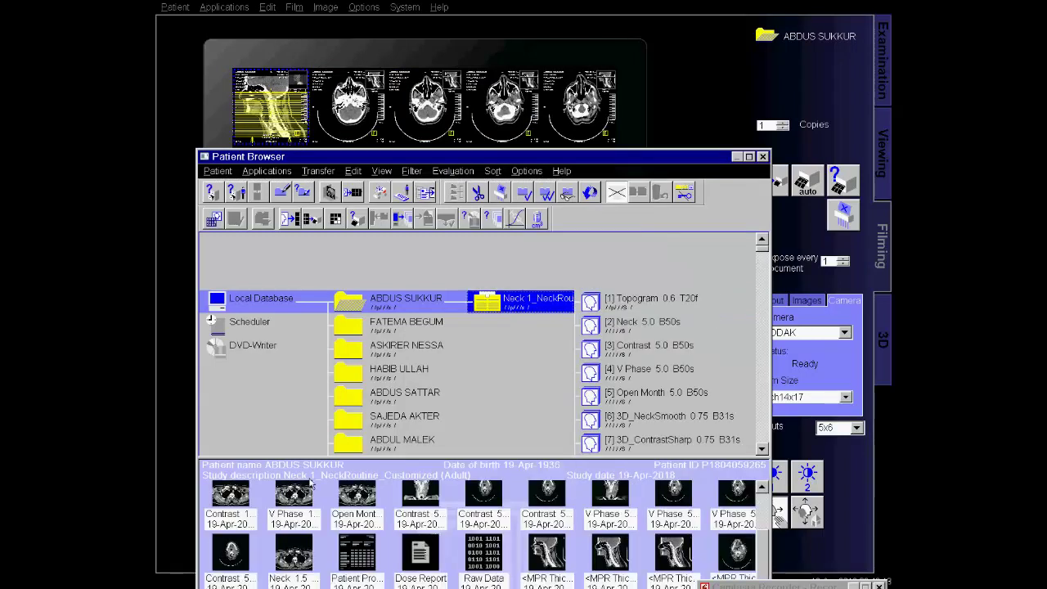
left_click(431, 308)
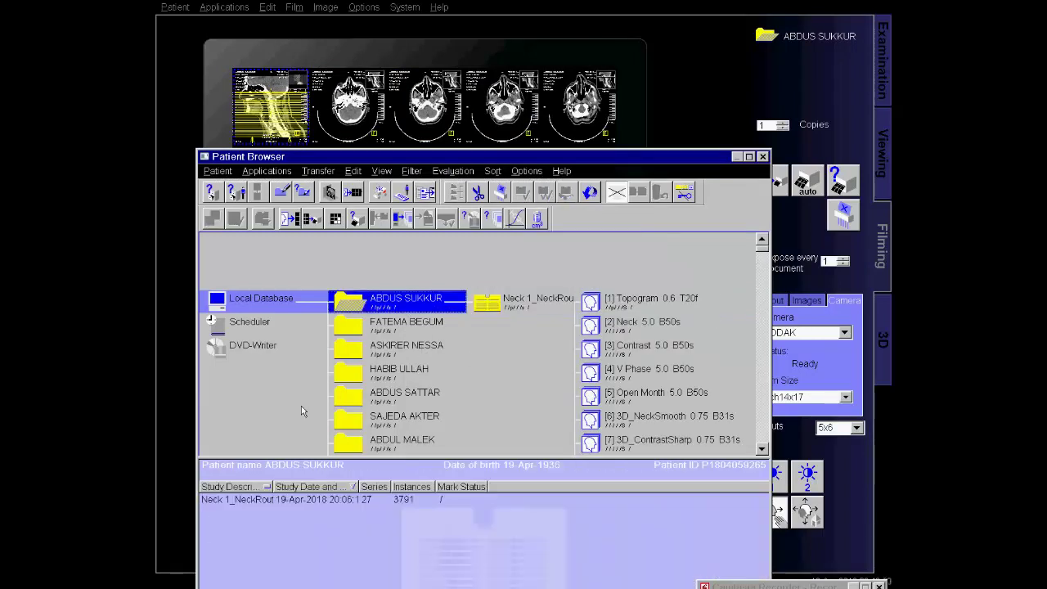
left_click(494, 307)
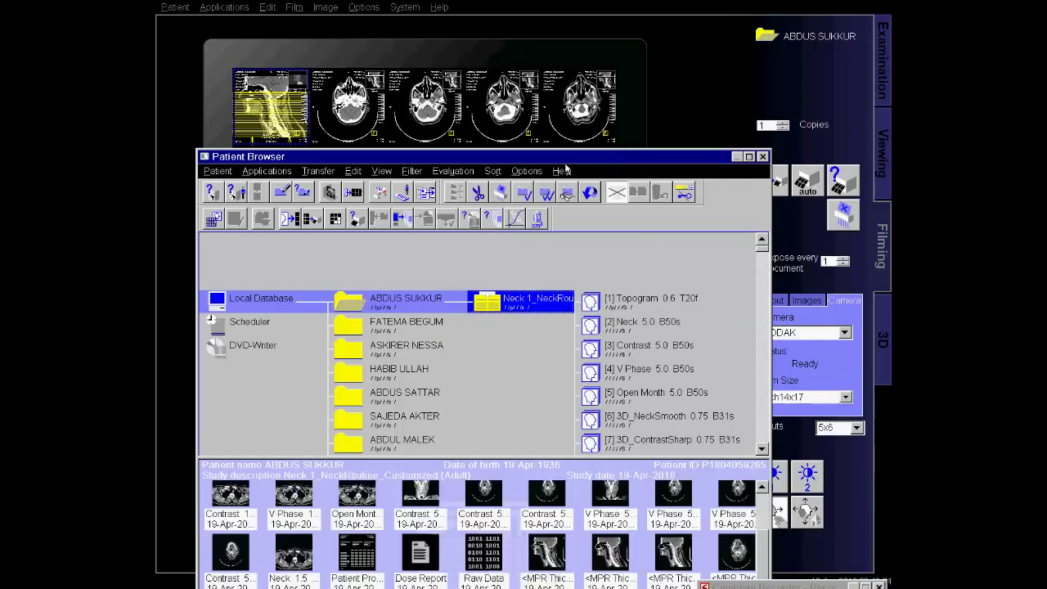
left_click_drag(566, 162, 582, 154)
left_click(650, 293)
left_click_drag(254, 509, 350, 127)
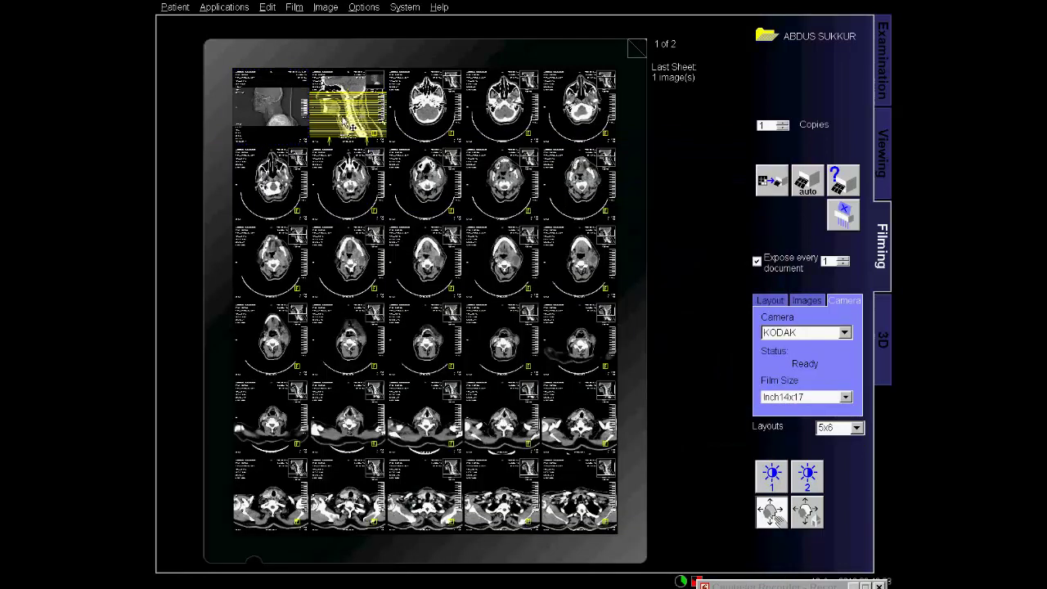
Turn off the reference image for the film images in Film Properties.
left_click(641, 176)
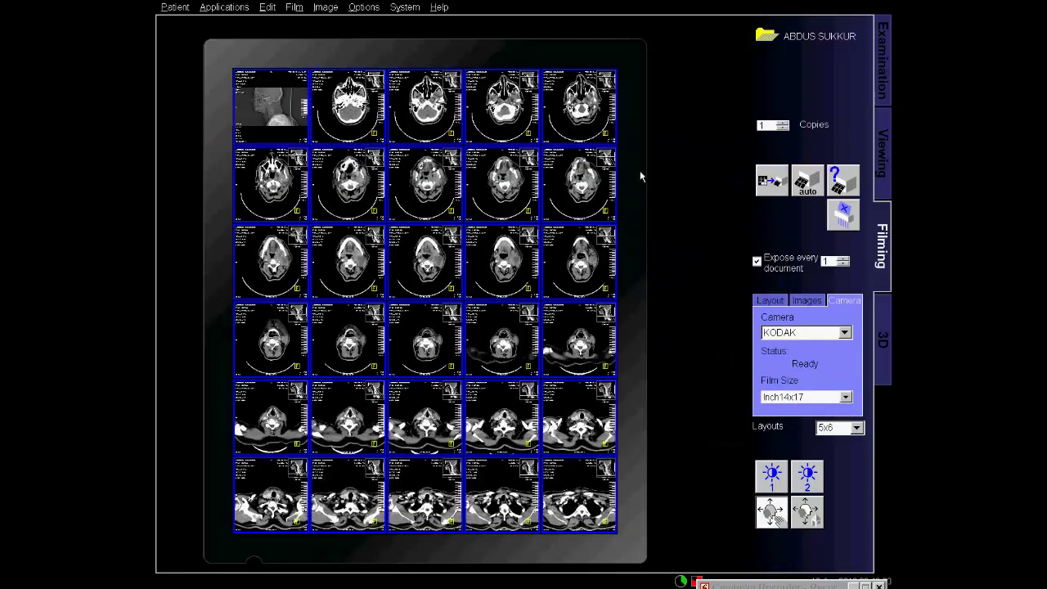
right_click(369, 248)
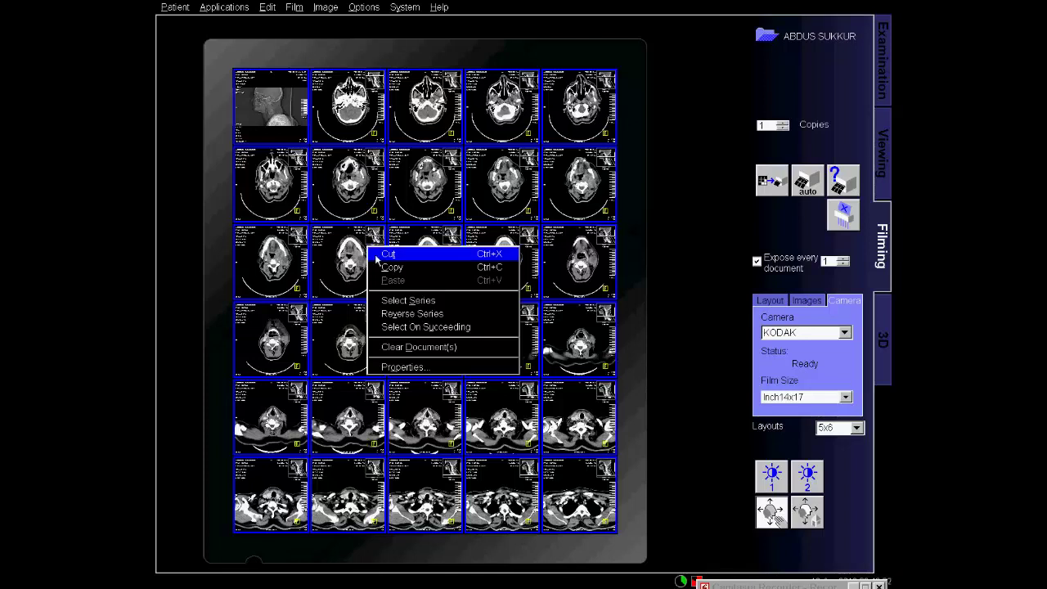
left_click(419, 370)
left_click(378, 361)
left_click(373, 418)
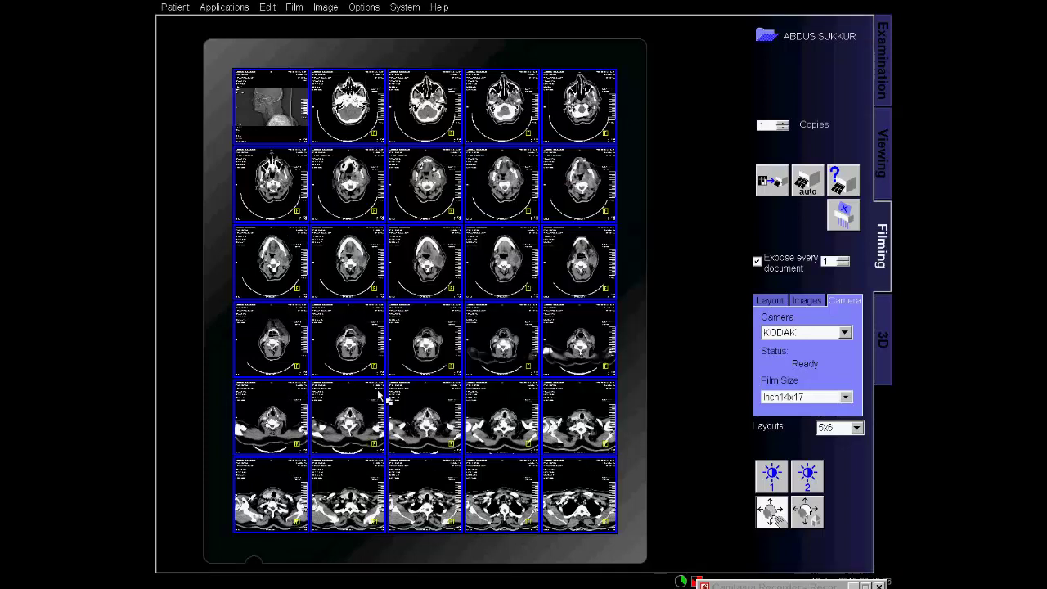
left_click(292, 131)
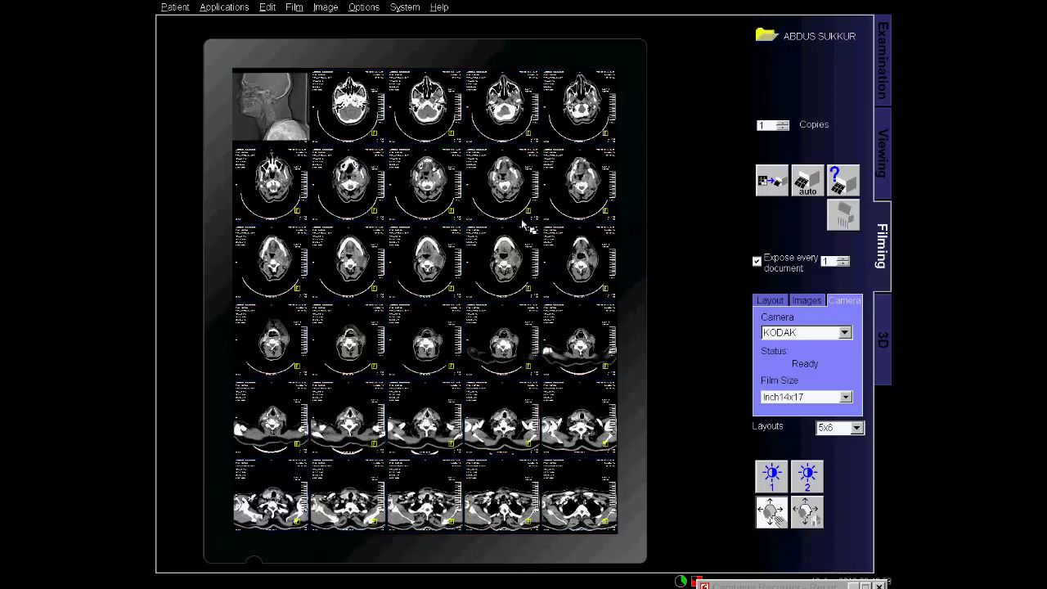
Brighten the windowing of the four axial images in the first row.
left_click(752, 586)
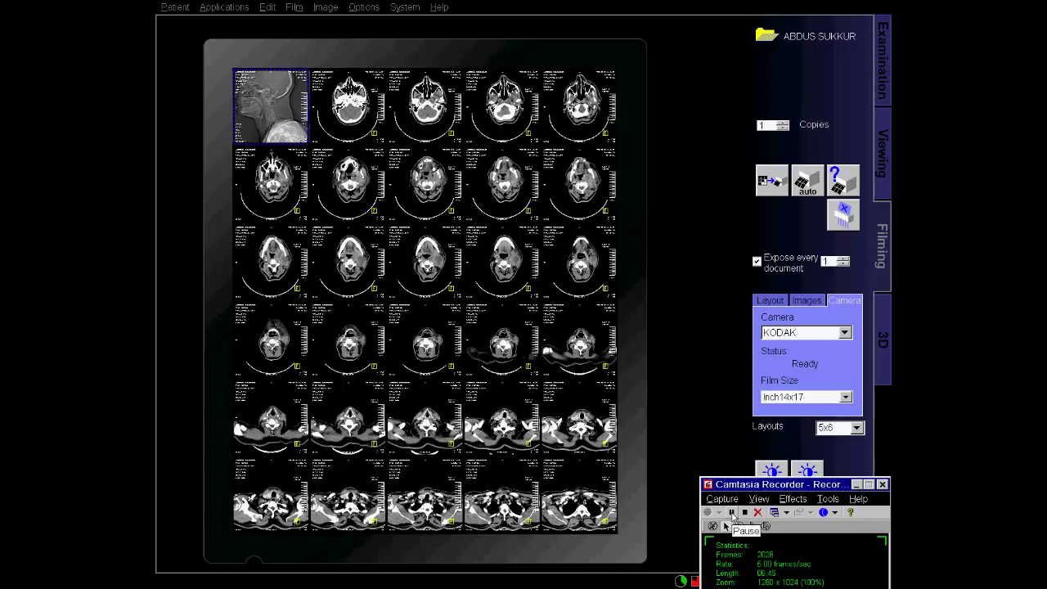
left_click_drag(769, 487, 779, 479)
left_click(867, 476)
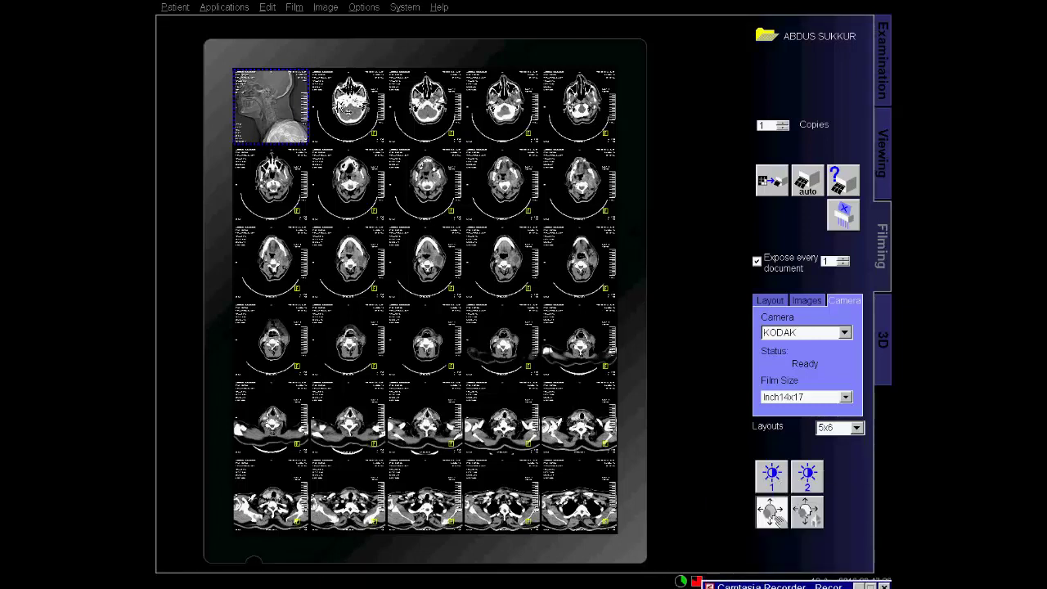
left_click(348, 106)
left_click(595, 121, "shift")
left_click_drag(596, 121, 430, 122)
Brighten the windowing of the second-row images.
left_click(283, 180)
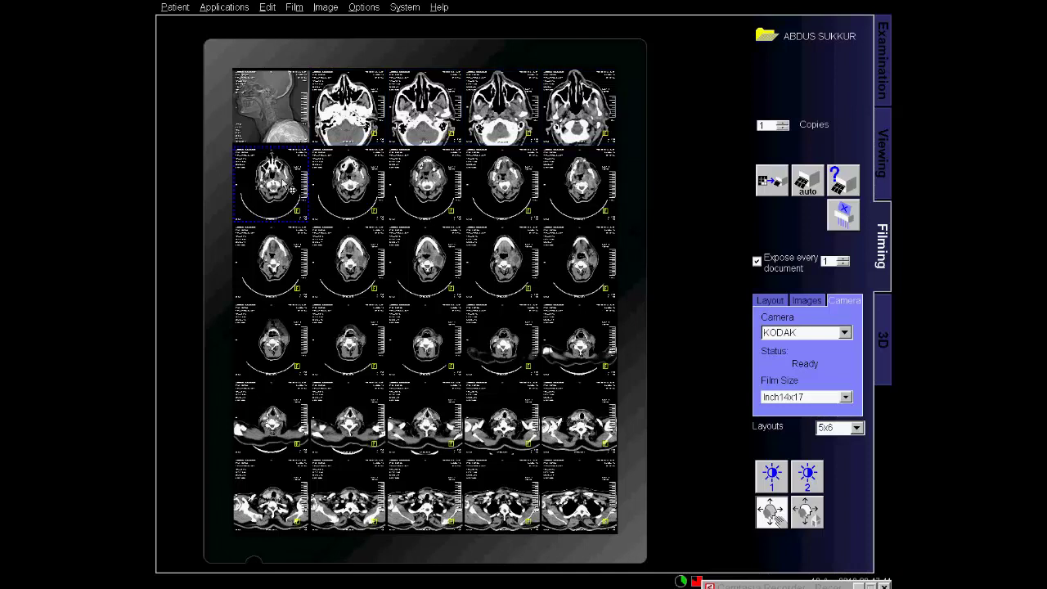
left_click(571, 185, "shift")
left_click_drag(449, 223, 435, 195)
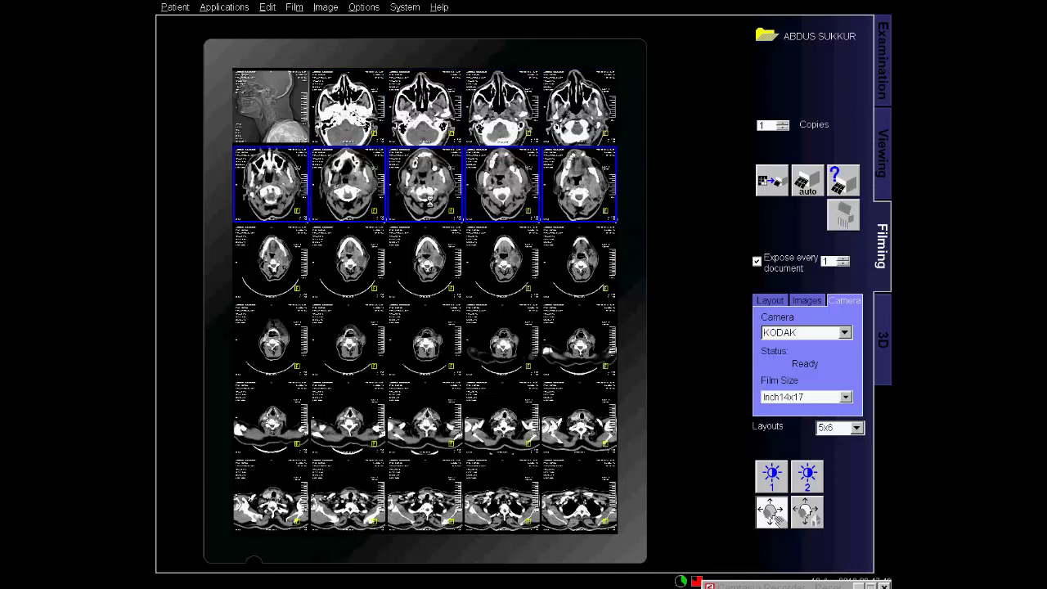
left_click(438, 202, "ctrl")
left_click(428, 191, "ctrl")
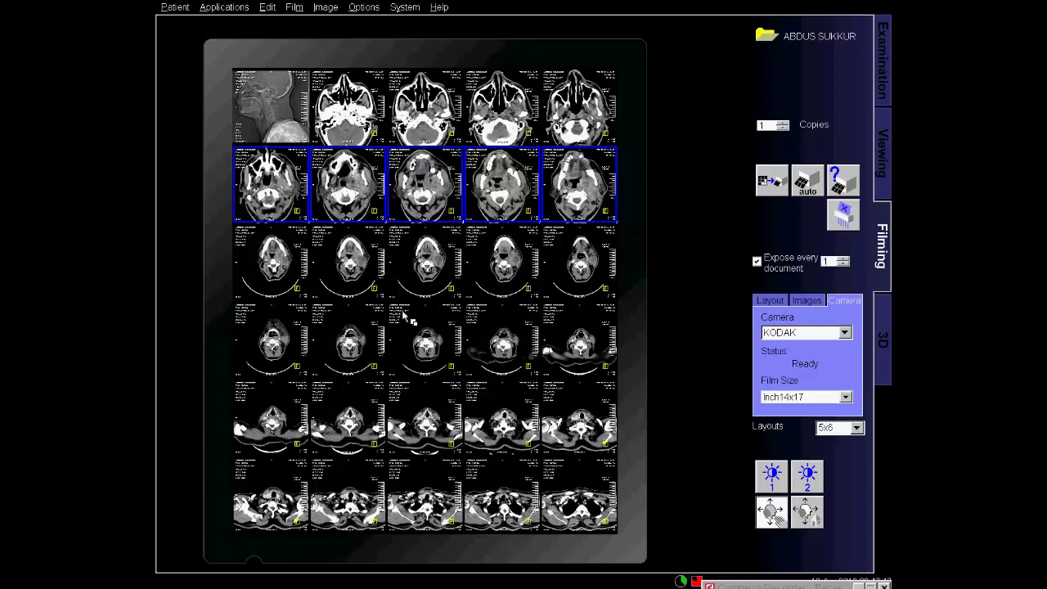
Adjust the third-row display and enlarge the head slices in the fourth row.
left_click(283, 273)
left_click(578, 273, "shift")
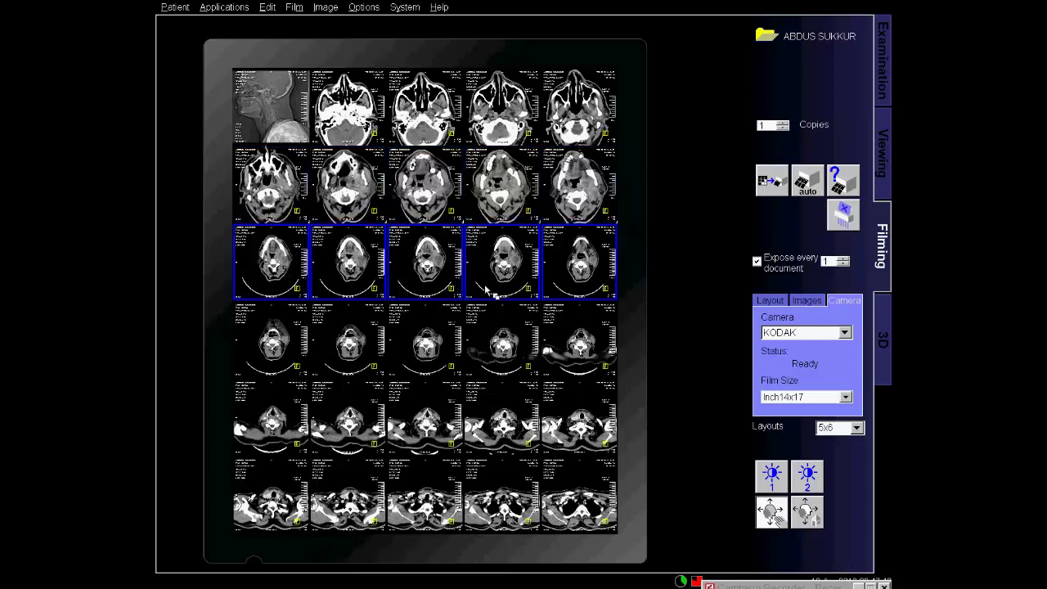
left_click_drag(431, 284, 324, 296)
left_click(538, 264)
left_click_drag(293, 354, 520, 368)
left_click_drag(591, 360, 584, 366)
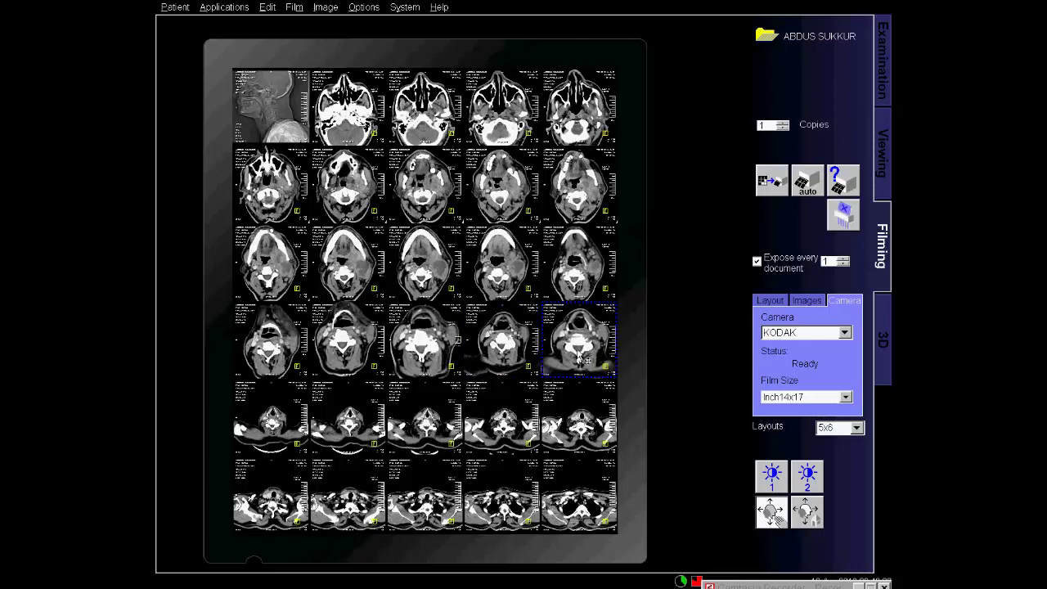
Adjust the windowing of the selected fifth-row images.
key("Right")
left_click(572, 435, "shift")
left_click(505, 442, "shift")
left_click(434, 441, "ctrl")
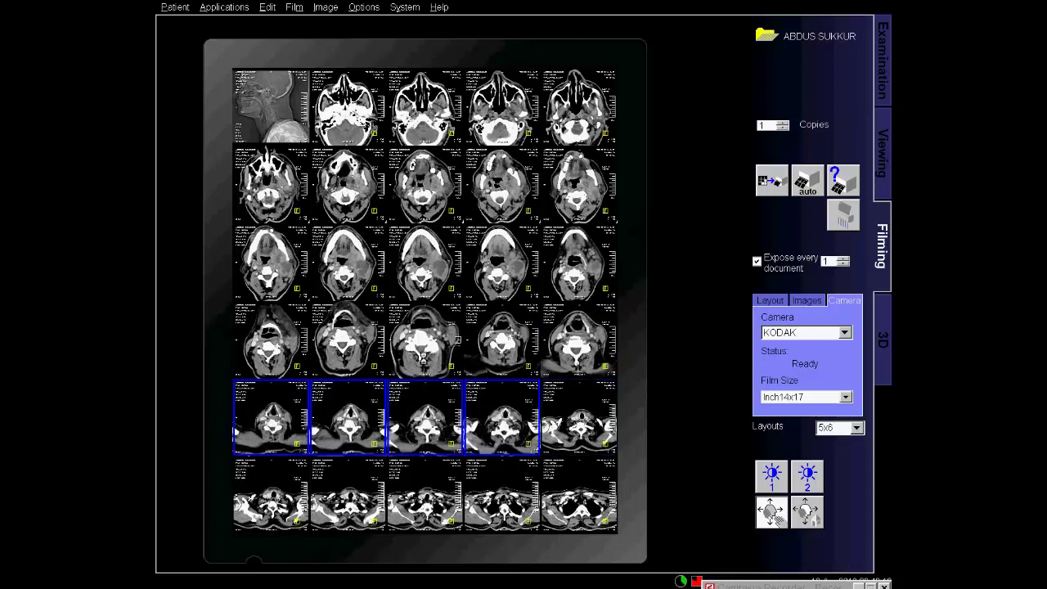
left_click(413, 417, "ctrl")
left_click(365, 442, "ctrl")
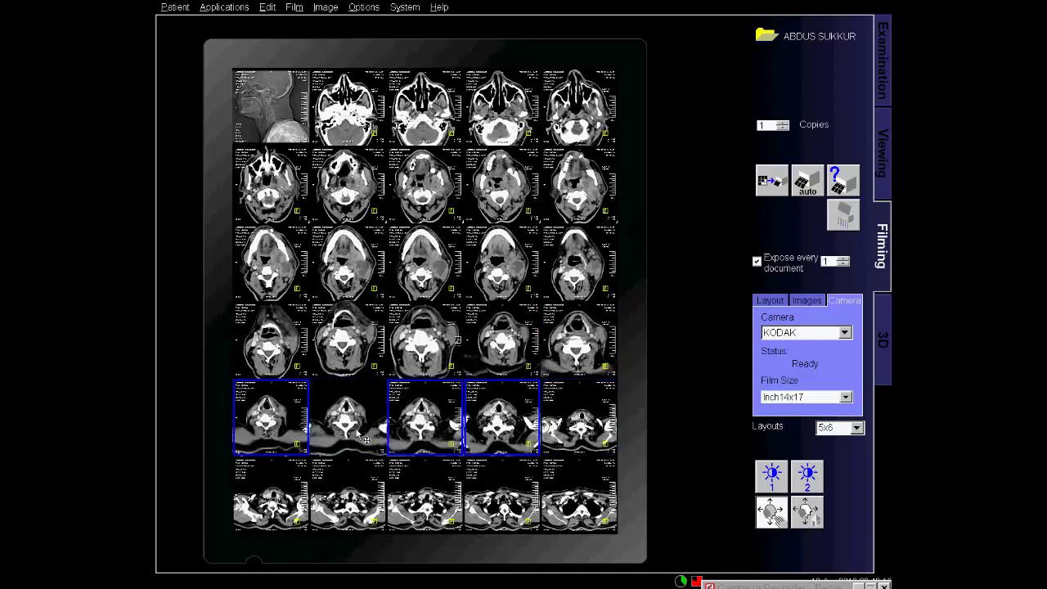
left_click(366, 440, "ctrl")
mouse_move(565, 435)
left_mouse_down()
mouse_move(575, 423)
mouse_move(575, 437)
left_mouse_up()
Adjust the windowing of the sixth-row images, then clear the selection.
left_click(575, 442)
left_click(290, 491)
left_click(491, 507, "shift")
left_click_drag(491, 507, 434, 517)
left_click(523, 500, "ctrl")
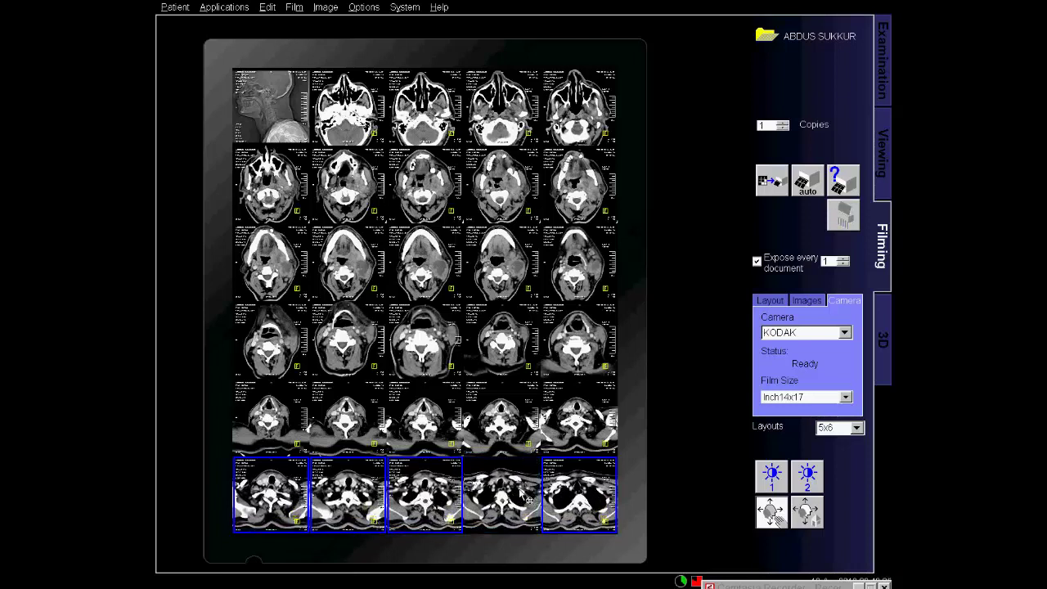
left_click(663, 469)
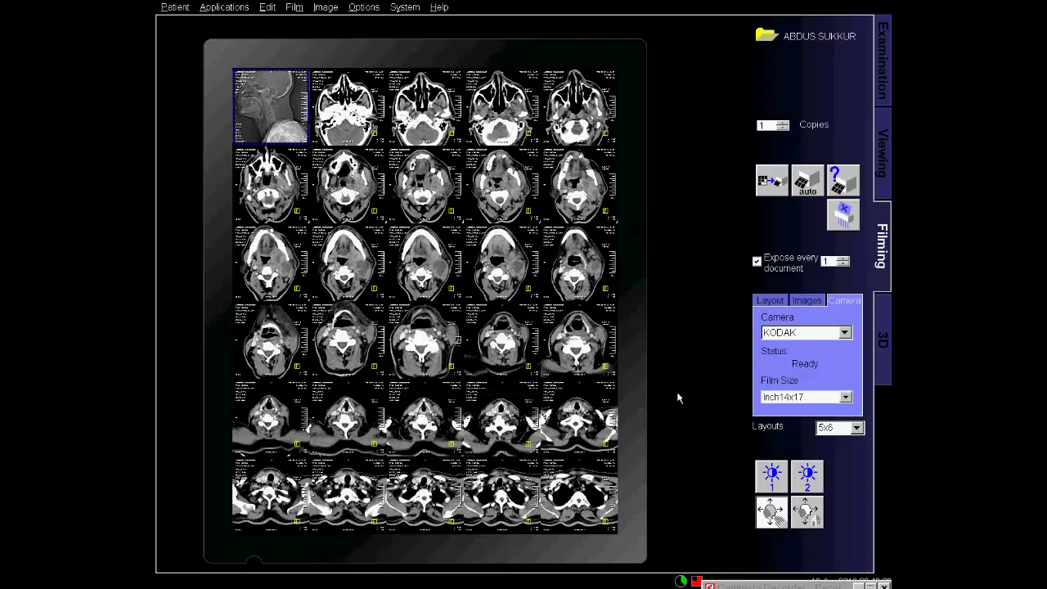
Expose the finished film, then load series 604 MPR Thick Range[2] into the viewer.
left_click(774, 185)
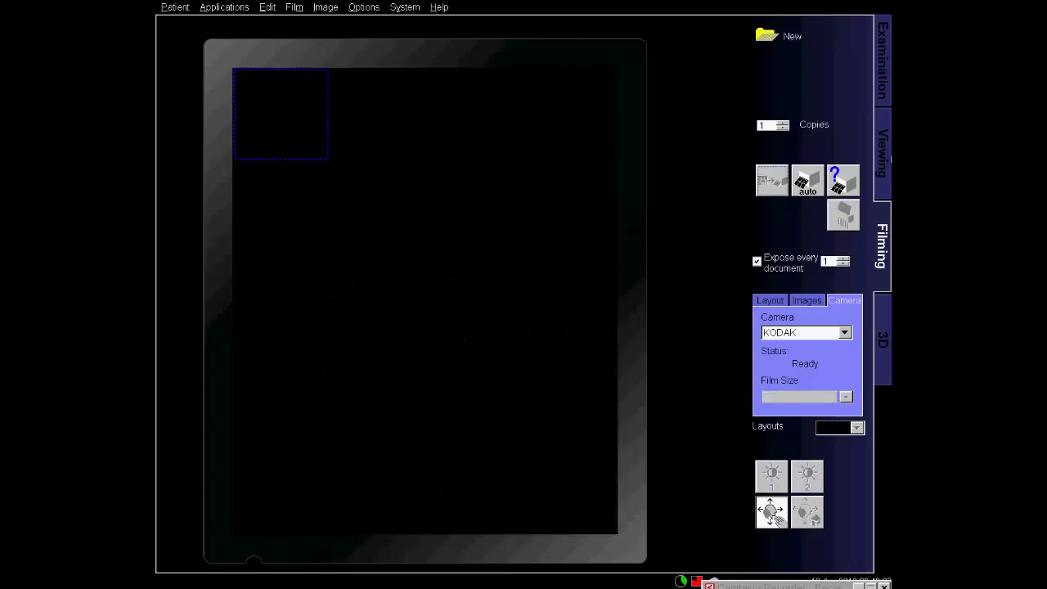
left_click(883, 153)
left_click(757, 522)
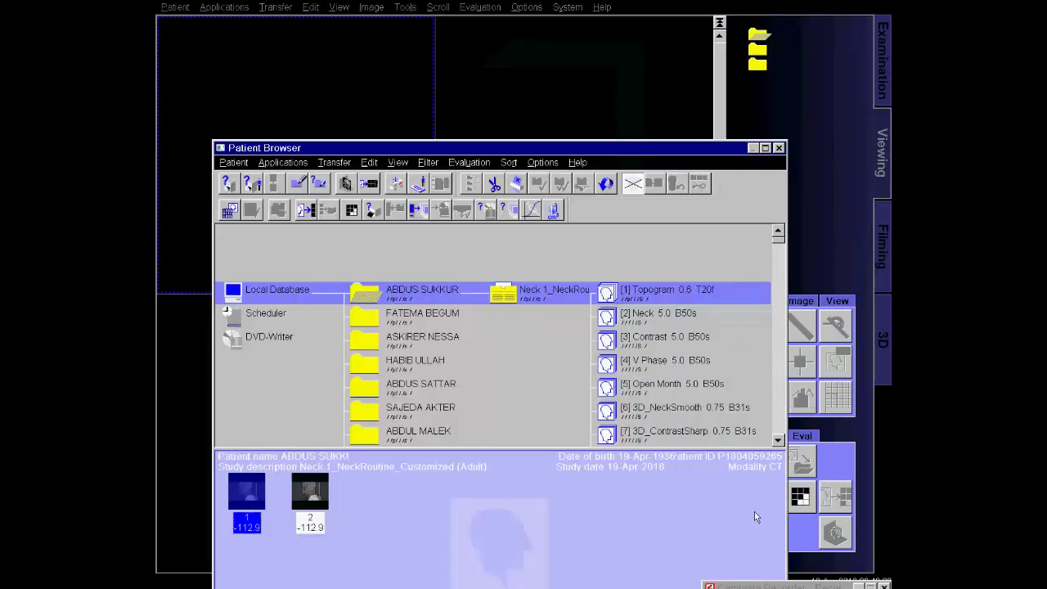
left_click(723, 395)
scroll(723, 396, "down", 10)
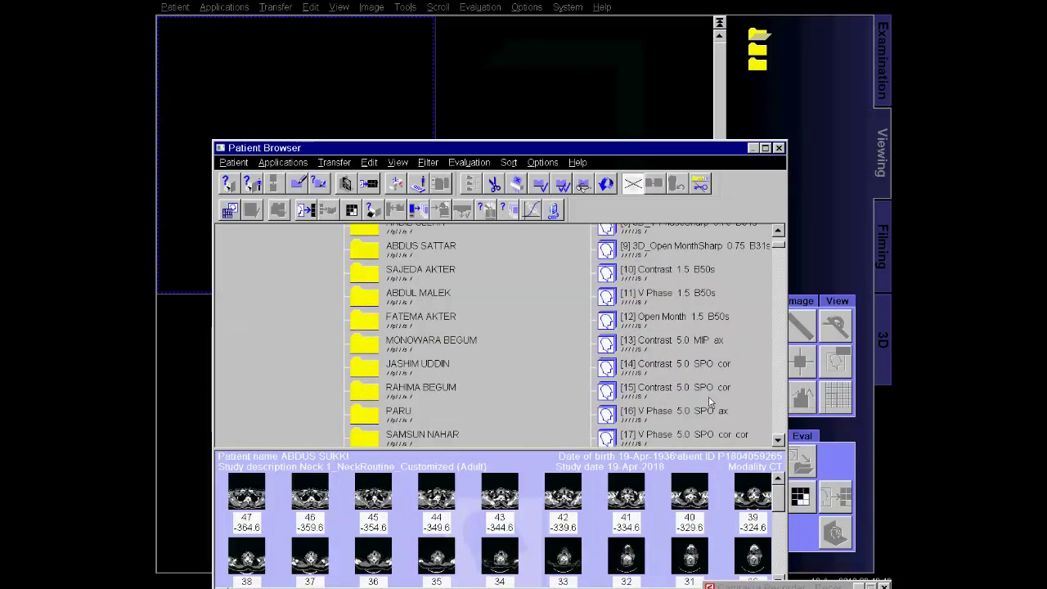
left_click(694, 373)
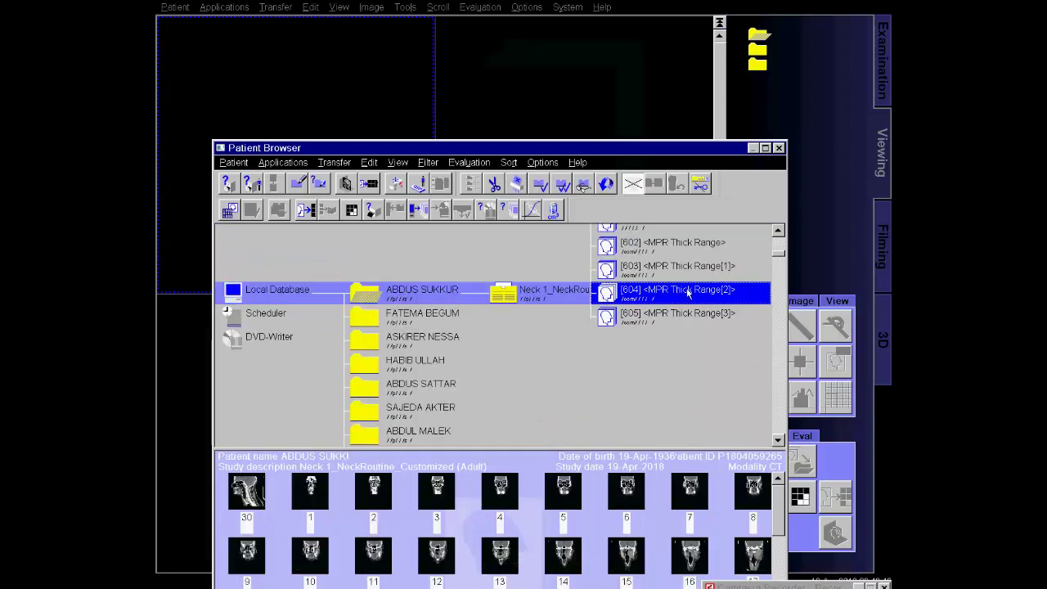
double_click(689, 293)
right_click(357, 181)
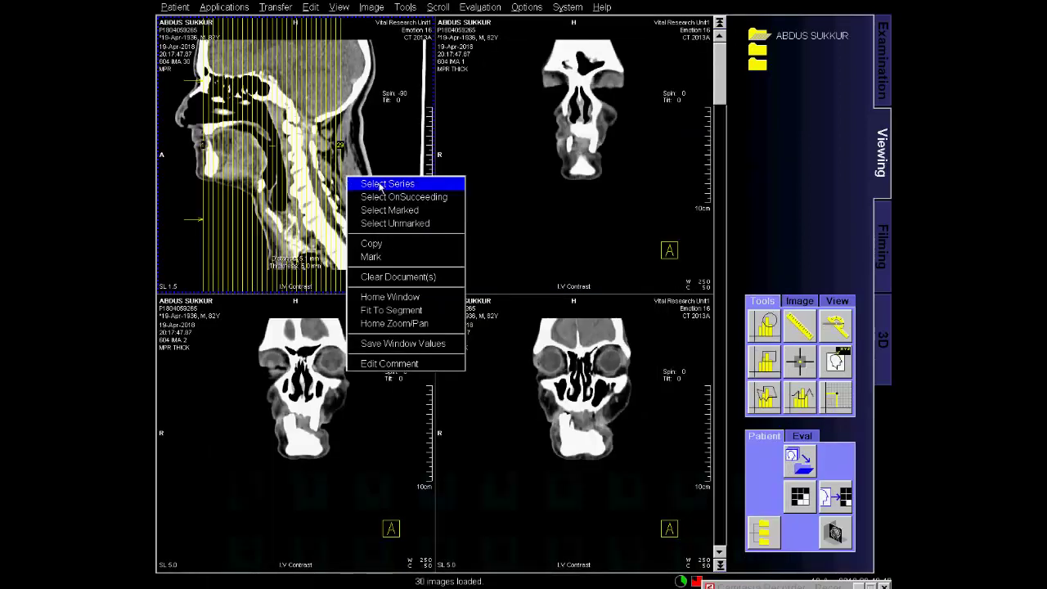
Select the whole coronal series, scroll through it, copy it to film, and close the patient.
left_click(379, 184)
scroll(381, 189, "down", 13)
scroll(384, 191, "down", 5)
scroll(393, 262, "down", 7)
scroll(394, 262, "up", 8)
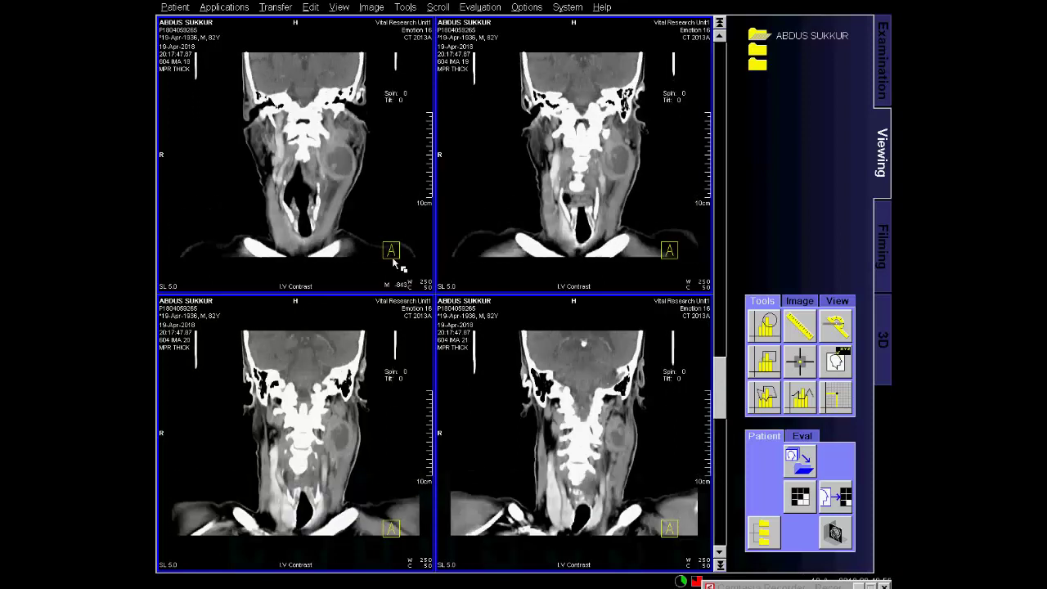
scroll(394, 261, "up", 4)
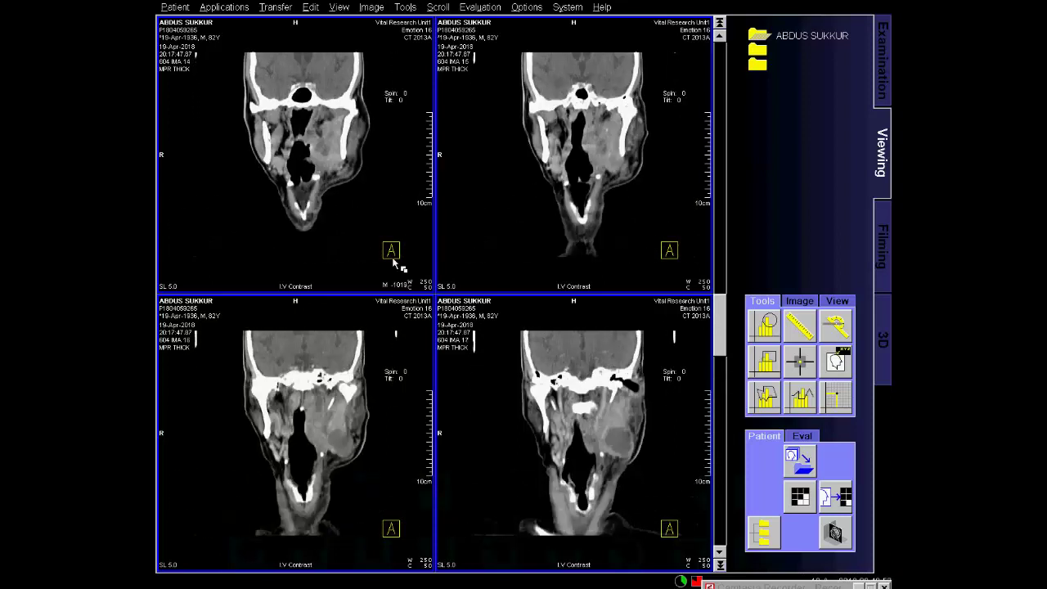
scroll(393, 262, "up", 2)
scroll(393, 262, "up", 7)
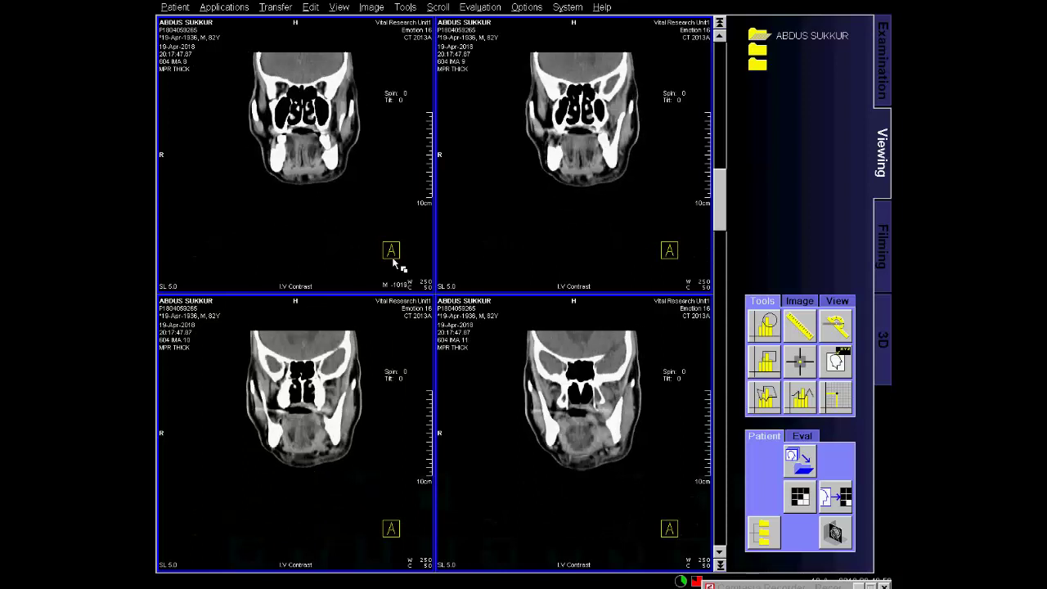
left_click(833, 509)
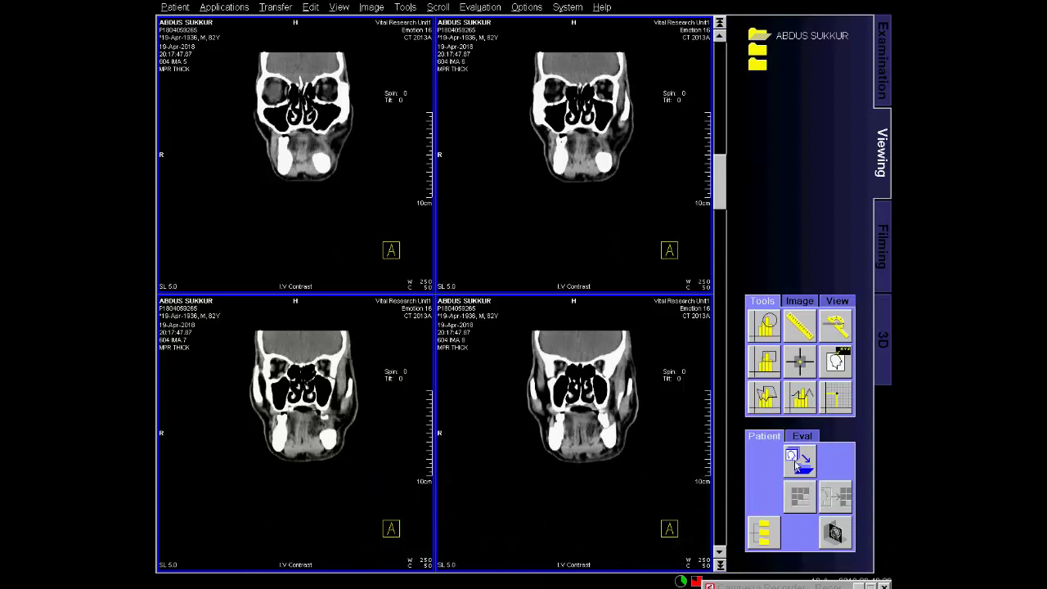
left_click(798, 460)
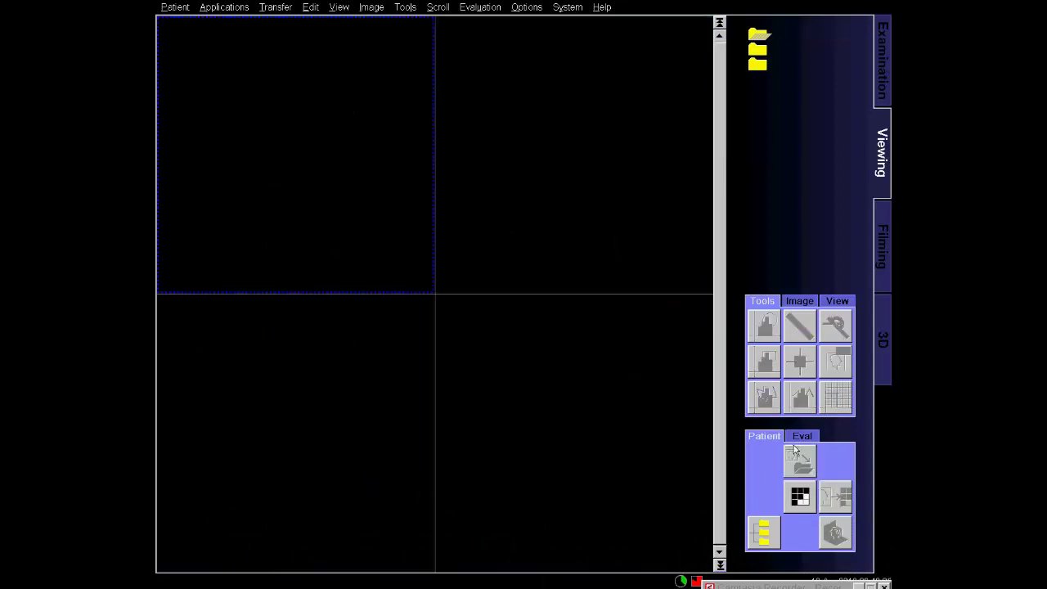
Change the coronal MPR film sheet's layout from 4x5 to 5x6.
left_click(883, 218)
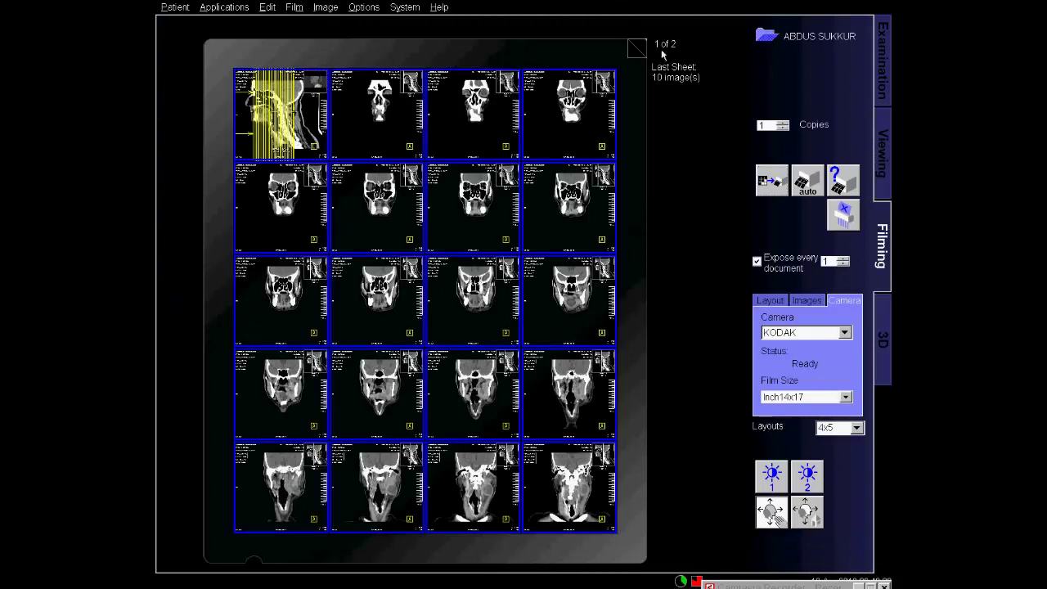
left_click(636, 47)
left_click(637, 47)
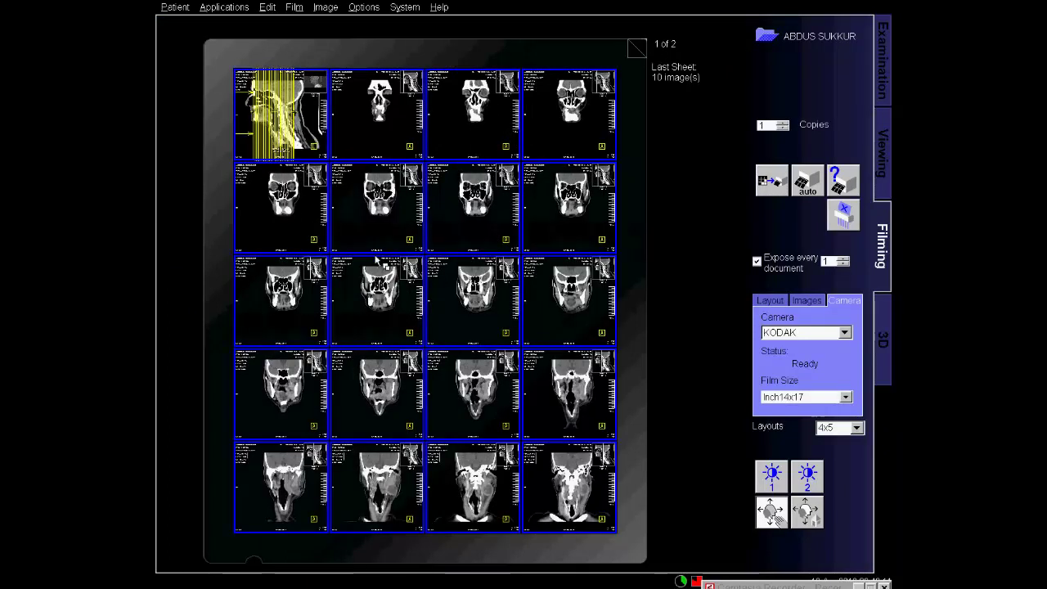
right_click(376, 261)
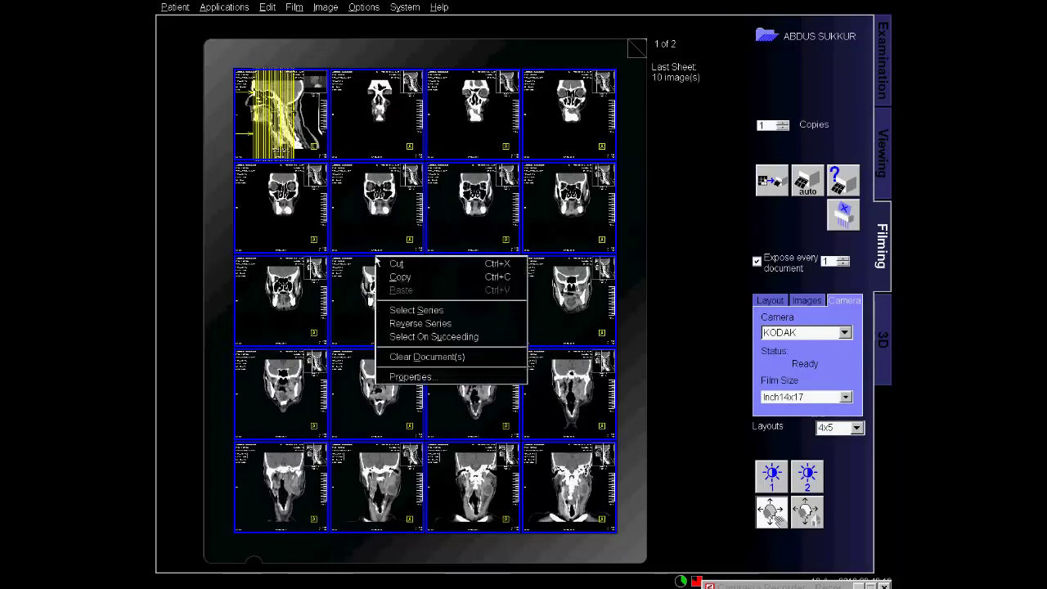
left_click(432, 378)
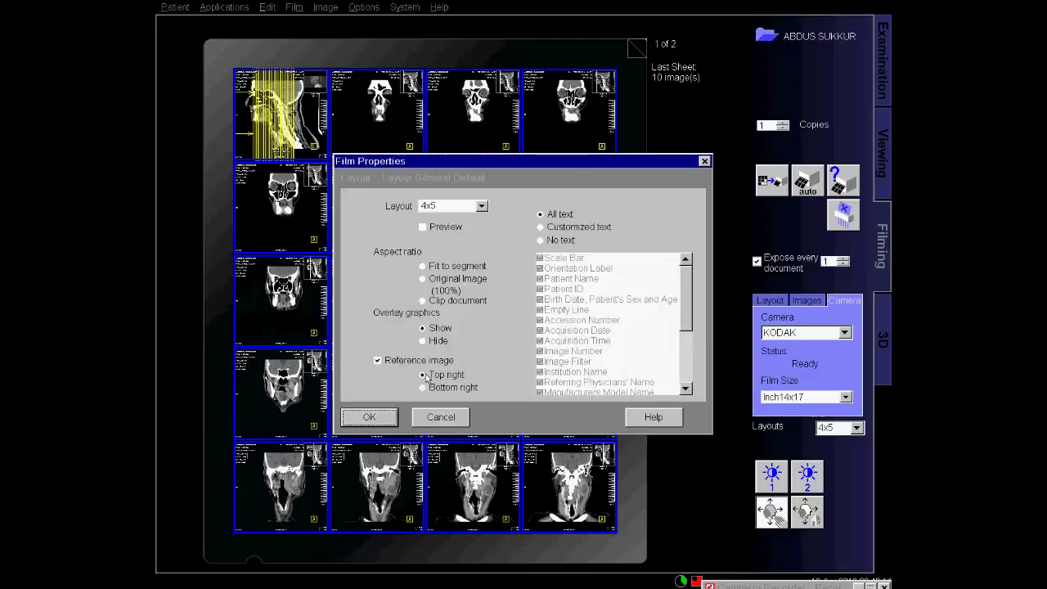
left_click(482, 207)
scroll(454, 270, "down", 2)
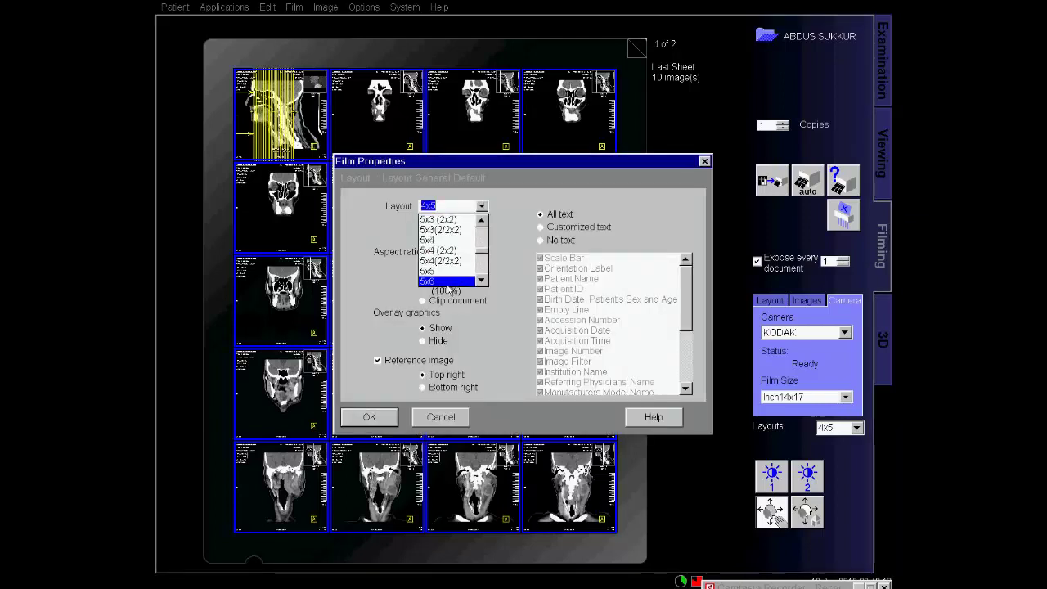
left_click(445, 281)
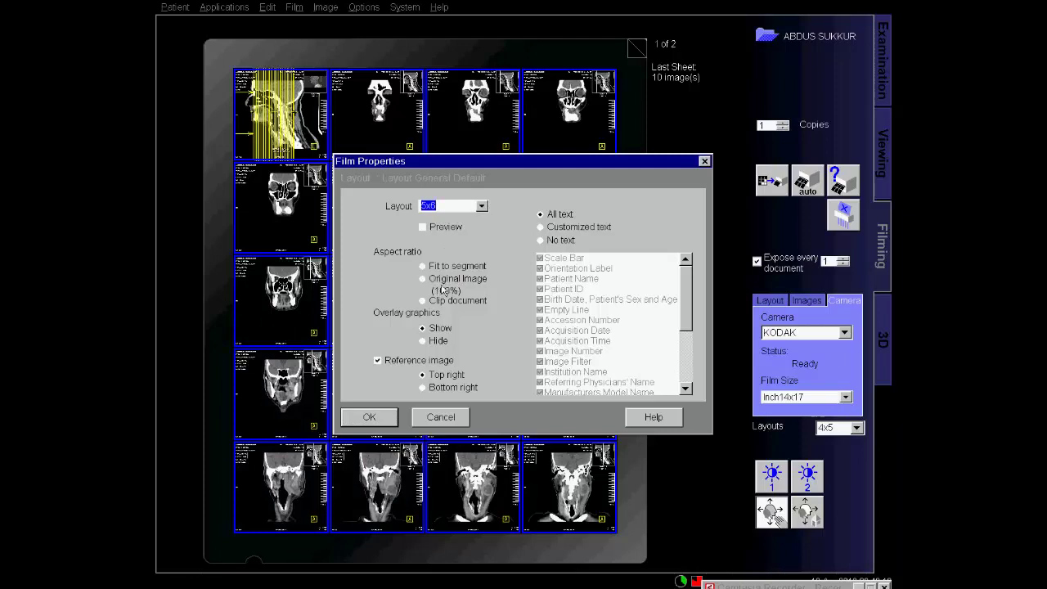
left_click(367, 417)
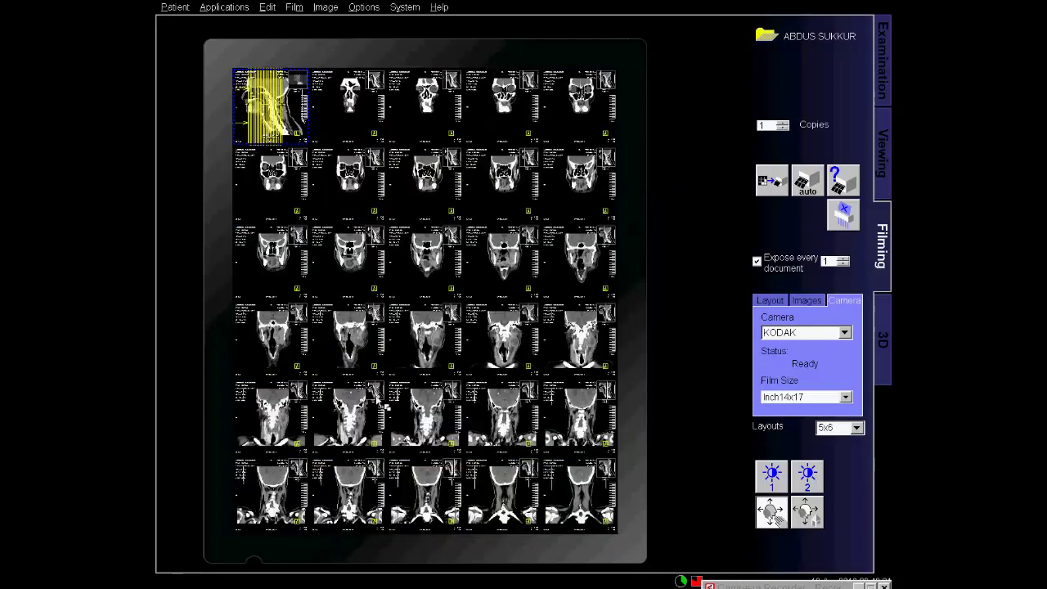
Drag the Neck 1_NeckRoutine Topogram image from the Patient Browser into the first film cell.
key("ctrl+b")
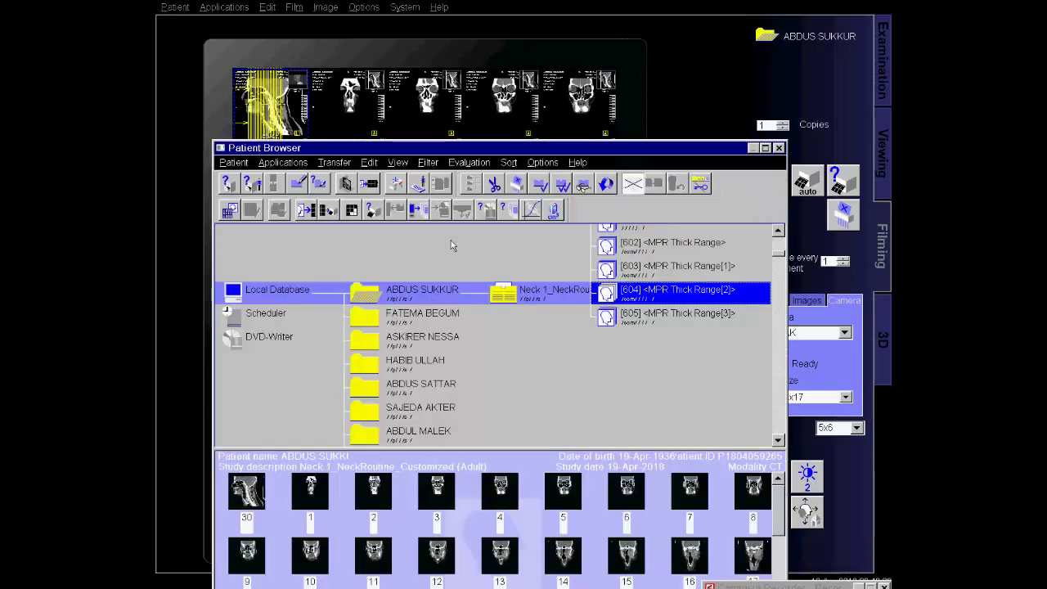
left_click(532, 303)
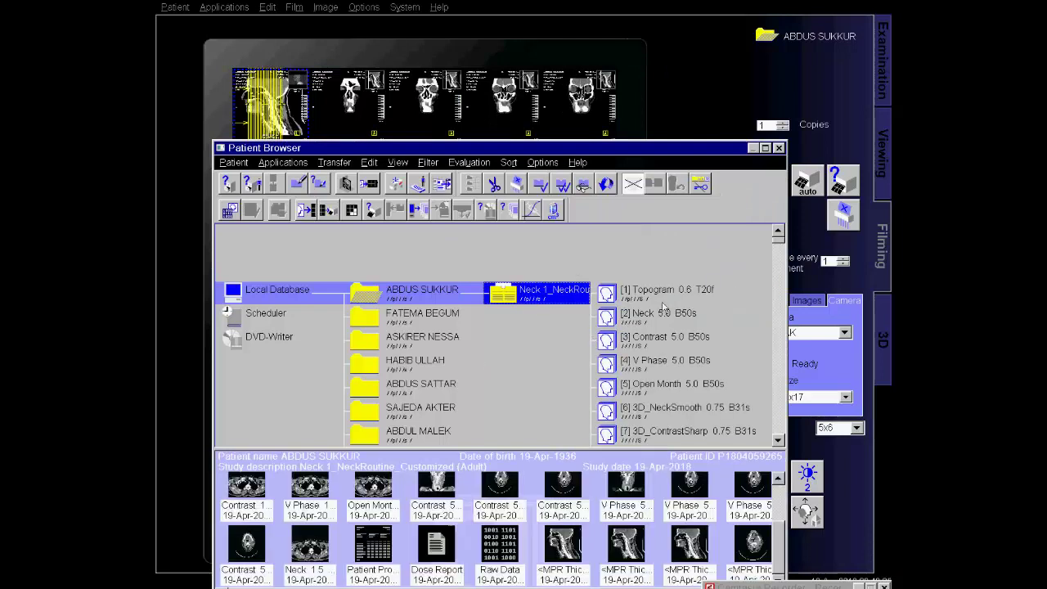
left_click(663, 296)
left_click_drag(246, 490, 352, 115)
Turn off the reference image for all film images, then reposition the topogram within its cell.
key("ctrl+a")
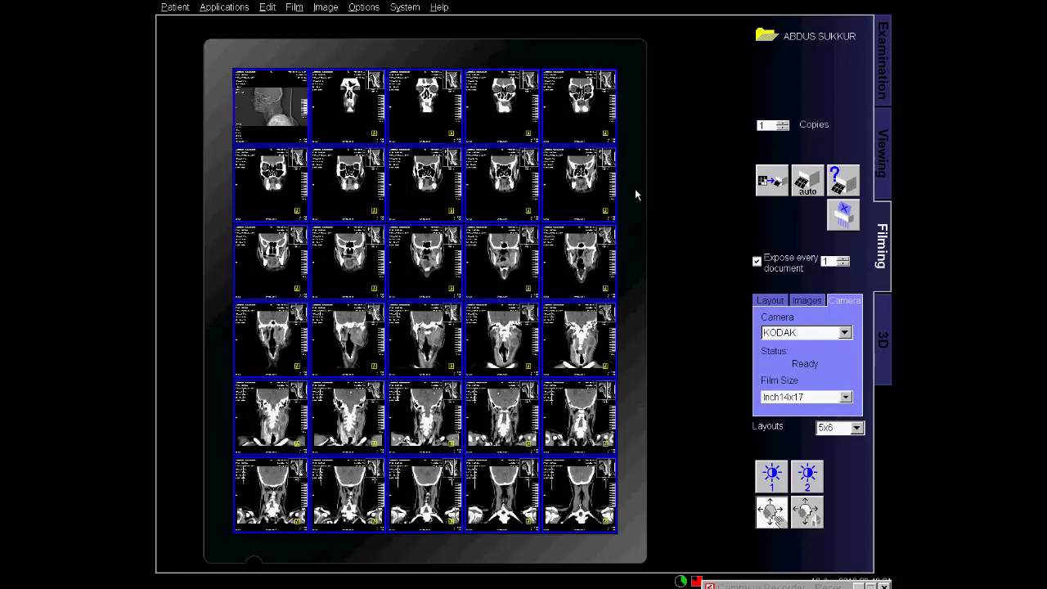
right_click(380, 226)
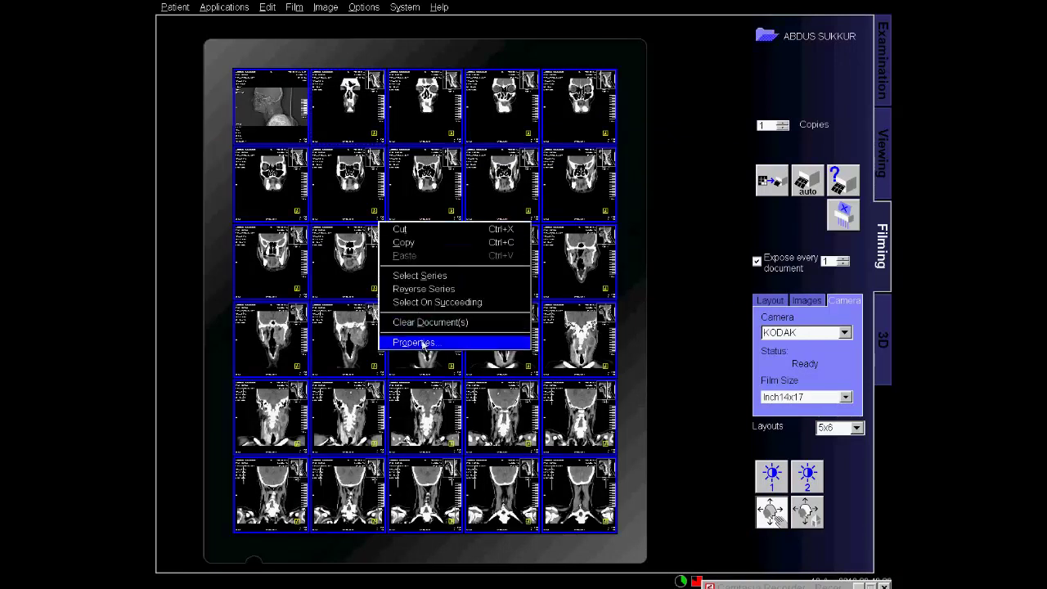
left_click(423, 344)
left_click(378, 361)
left_click(369, 417)
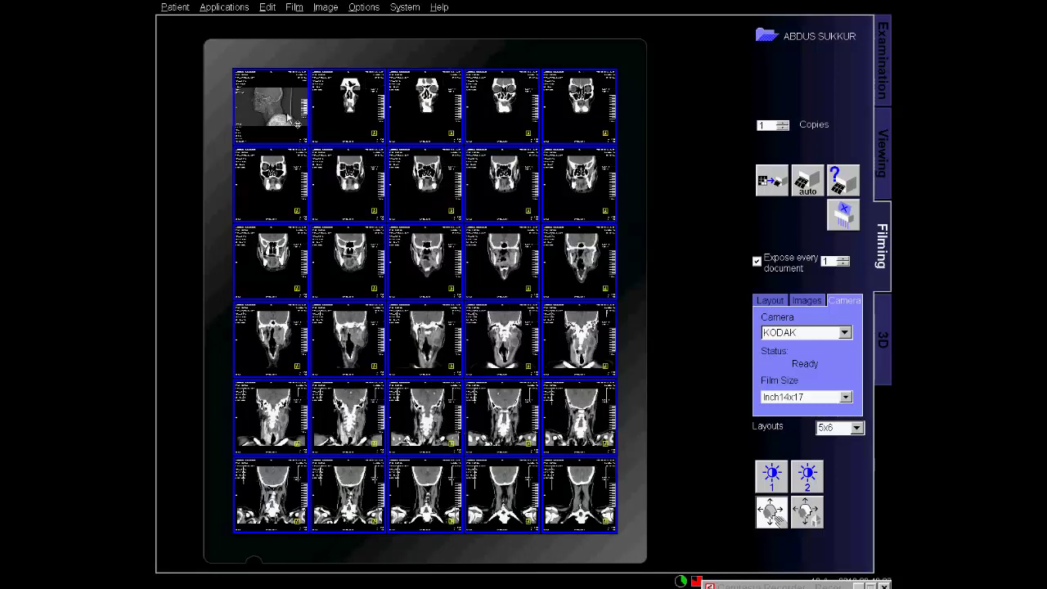
left_click(288, 116)
mouse_move(296, 134)
left_mouse_down()
mouse_move(283, 130)
mouse_move(295, 138)
left_mouse_up()
Magnify the second to fifth images of the top film row.
left_click(354, 117)
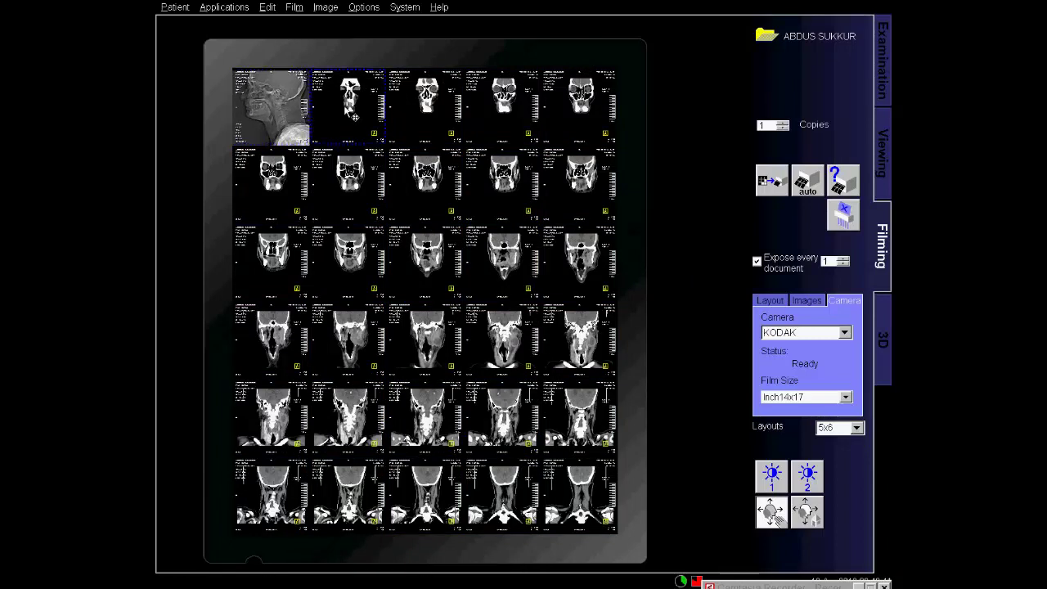
left_click(428, 103, "ctrl")
left_click_drag(428, 102, 465, 109)
left_click_drag(535, 129, 577, 135)
mouse_move(516, 147)
left_mouse_down()
mouse_move(518, 85)
mouse_move(518, 146)
left_mouse_up()
Magnify and center all five images of the second row.
left_click(267, 197)
left_click(458, 206, "ctrl")
left_click(348, 208, "ctrl")
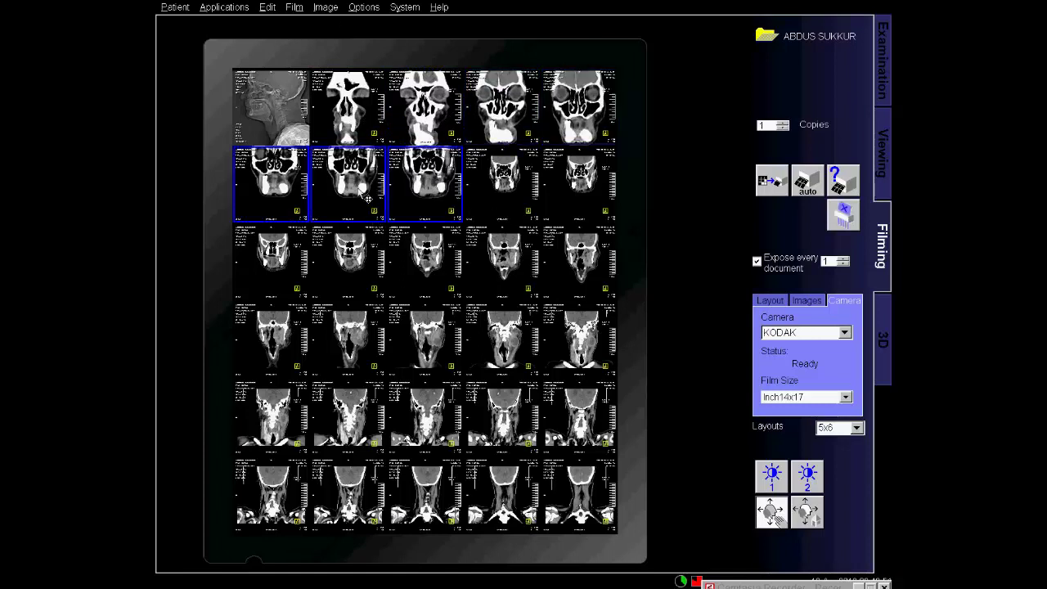
left_click_drag(284, 214, 285, 223)
left_click(487, 193)
left_click(606, 204, "ctrl")
left_click_drag(528, 215, 461, 233)
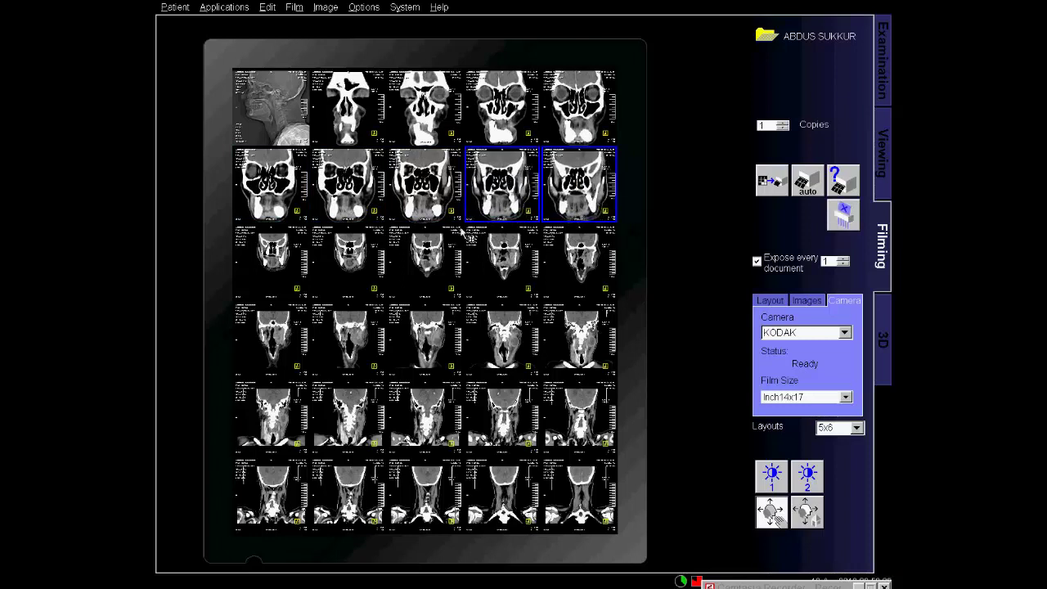
Zoom the first three row-3 images individually, then select the last two.
left_click(272, 283)
left_click(353, 296, "shift")
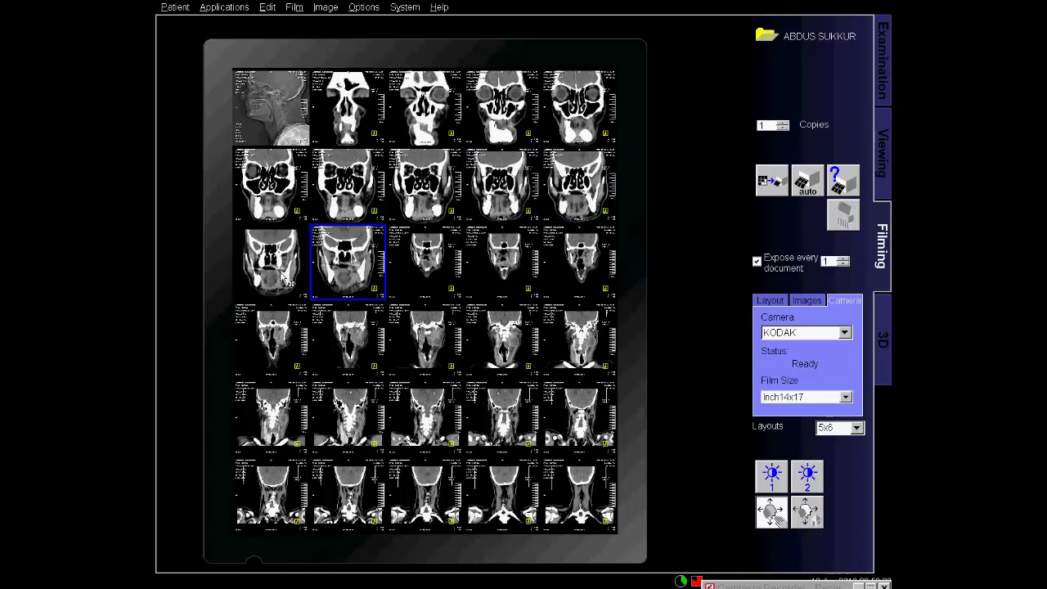
left_click(286, 293)
left_click(358, 298, "shift")
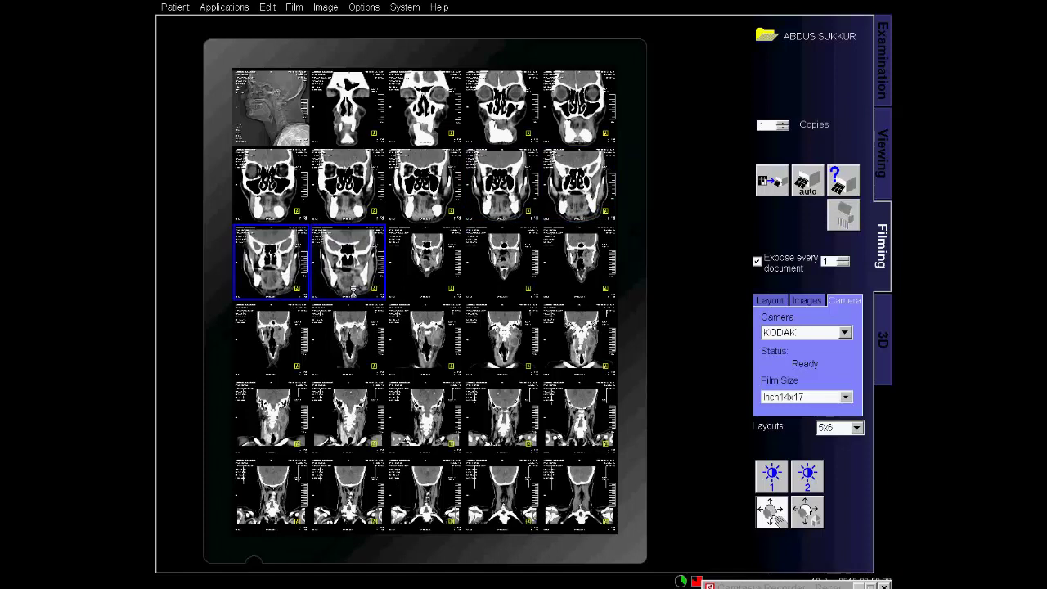
left_click(278, 293)
left_click_drag(279, 293, 287, 249)
left_click(288, 249)
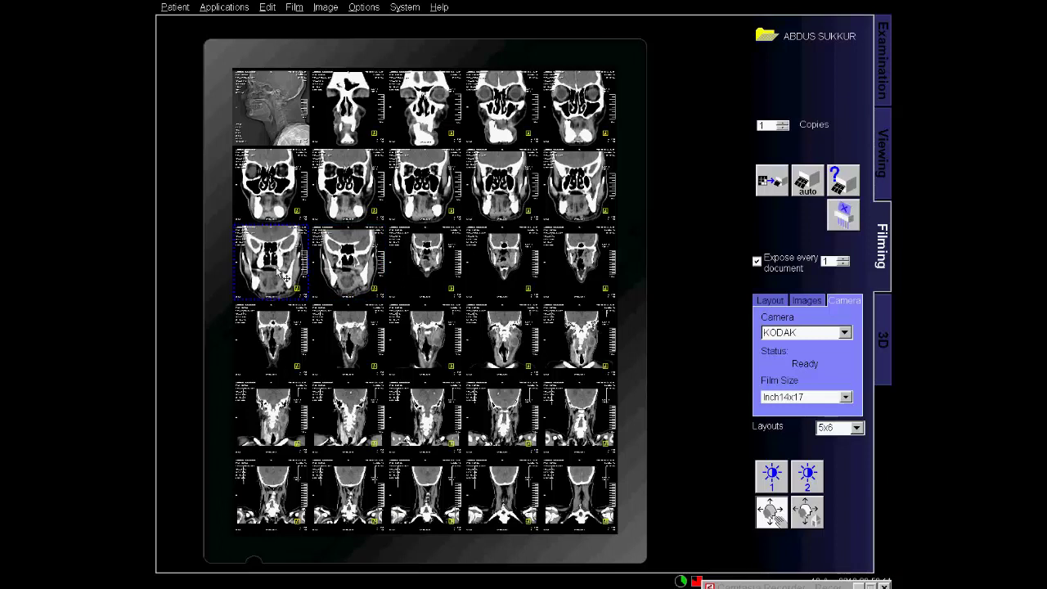
left_click(352, 282)
left_click_drag(352, 282, 350, 280)
left_click(350, 281)
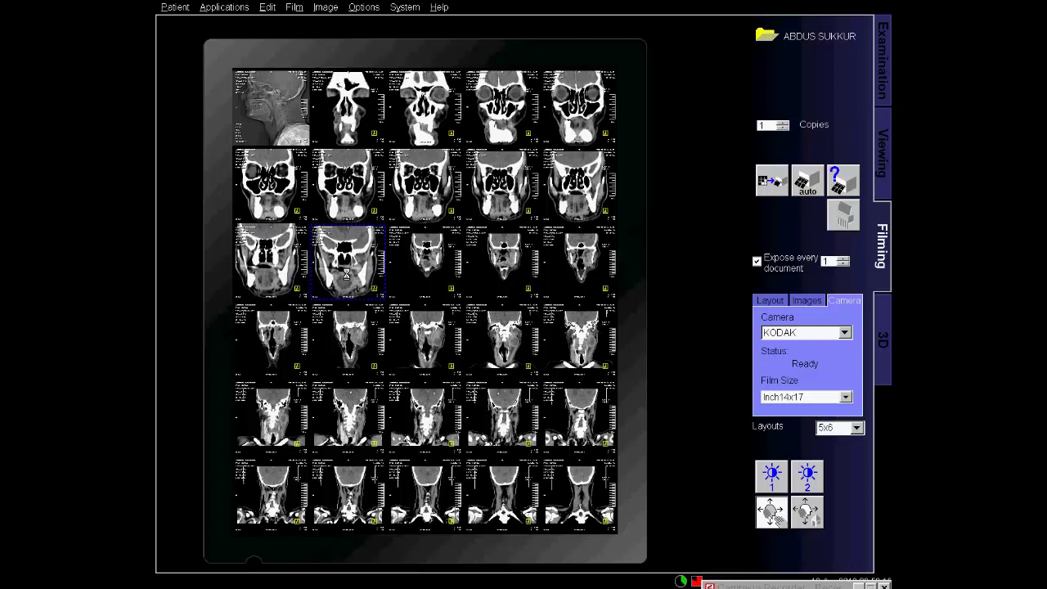
left_click_drag(417, 298, 417, 261)
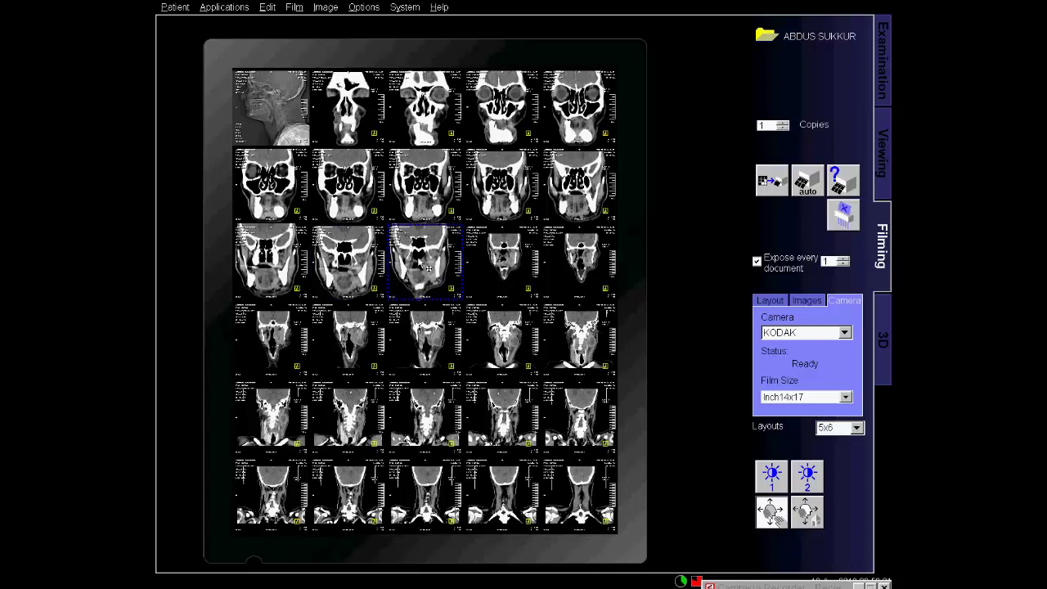
left_click_drag(573, 281, 499, 279)
Reposition and adjust the fourth-row images, nudging the first and shifting the rest into place.
left_click(288, 350)
left_click(372, 364)
left_click_drag(272, 345, 309, 347)
left_click_drag(401, 340, 440, 356)
left_click(452, 372, "ctrl")
left_click(444, 358, "ctrl")
left_click(440, 357, "ctrl")
left_click(440, 358, "ctrl")
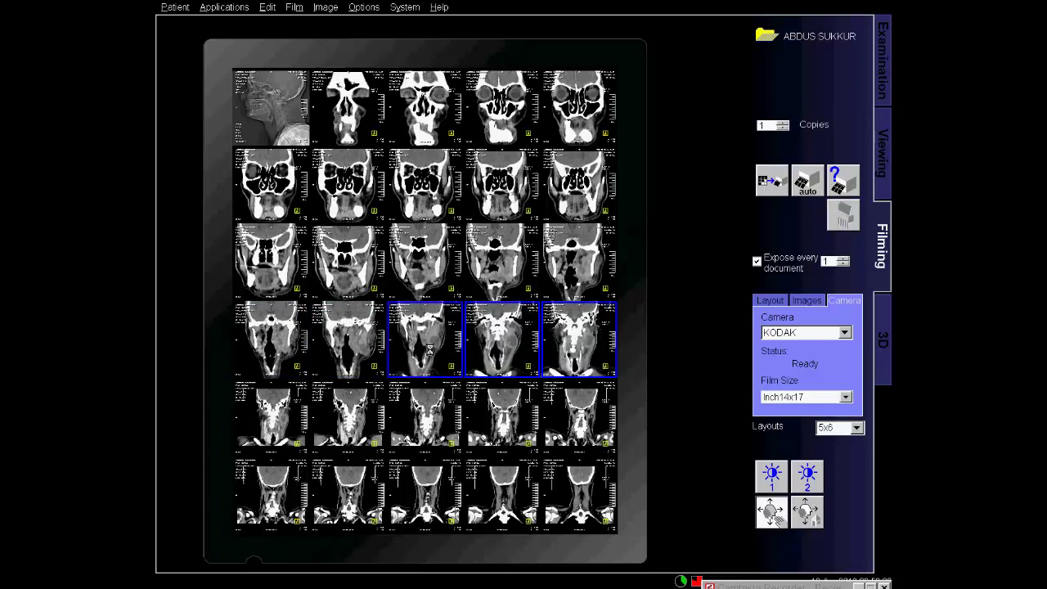
left_click_drag(550, 372, 512, 365)
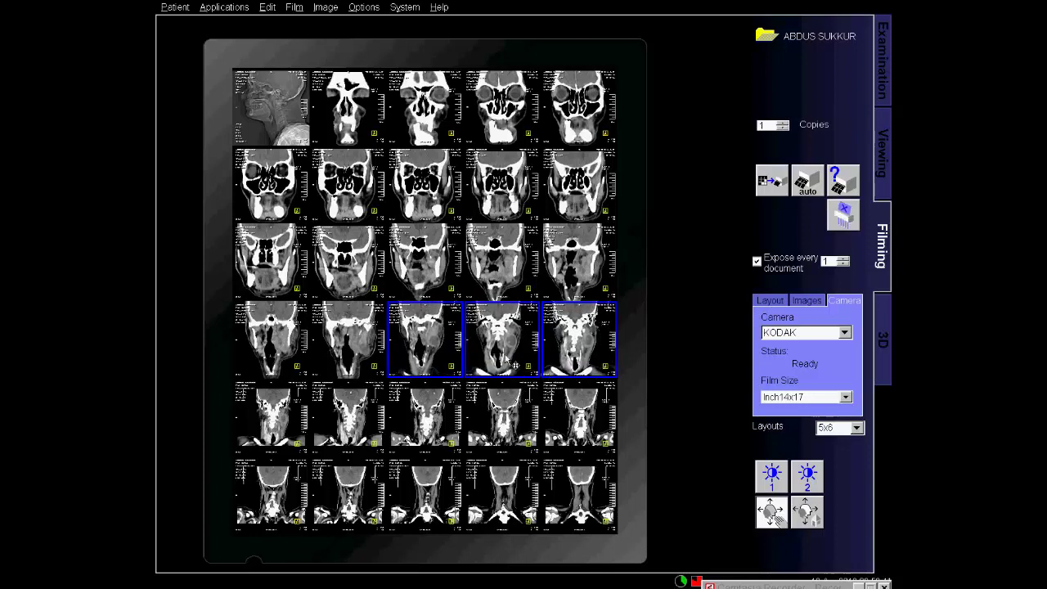
left_click(664, 351)
Select all the images in row 5 and apply the zoom and windowing.
left_click(286, 432)
left_click(594, 425, "shift")
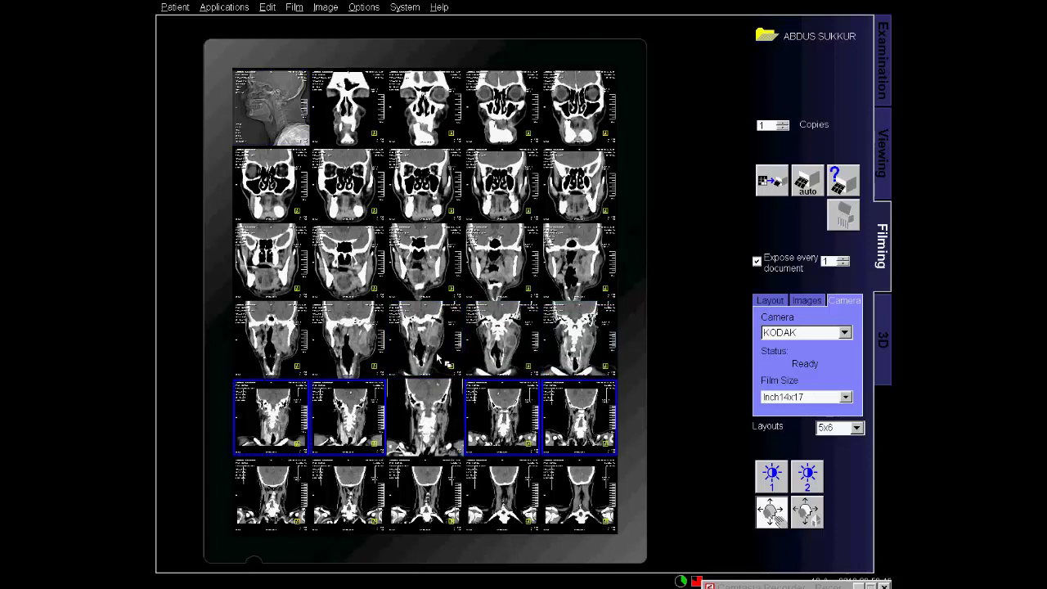
left_click(442, 440, "ctrl")
left_click(444, 439, "ctrl")
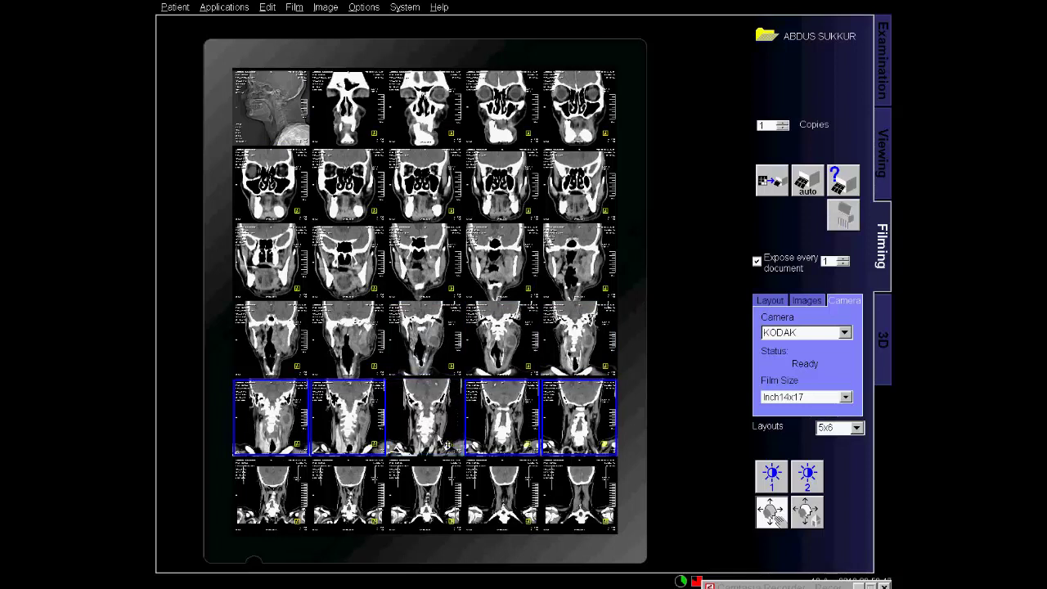
left_click(273, 502)
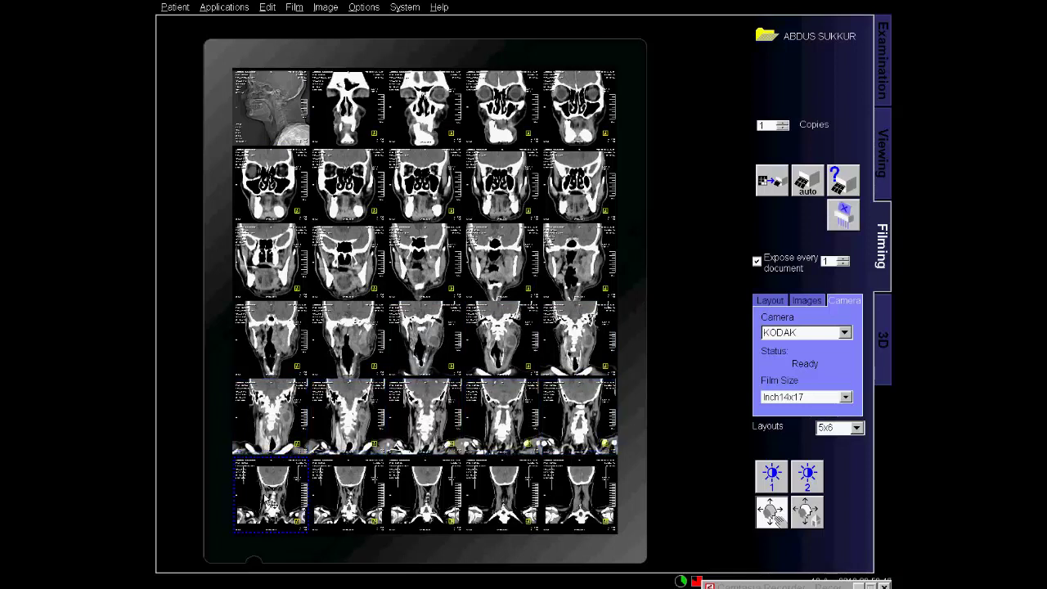
Select the row 6 images, apply the zoom and windowing, then clear the selection.
left_click(564, 502, "shift")
left_click(425, 466, "ctrl")
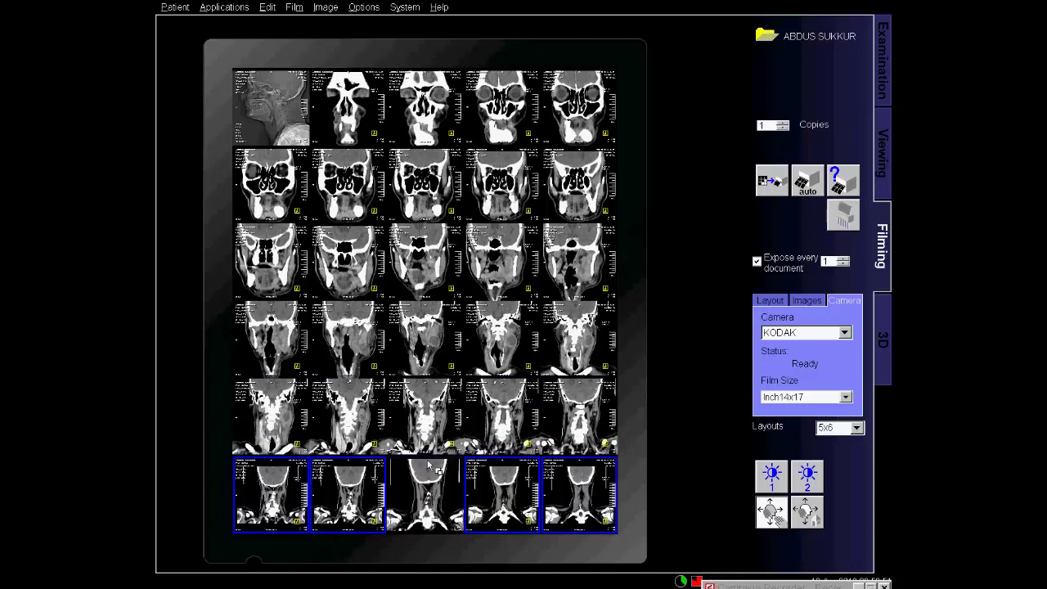
left_click(419, 499, "ctrl")
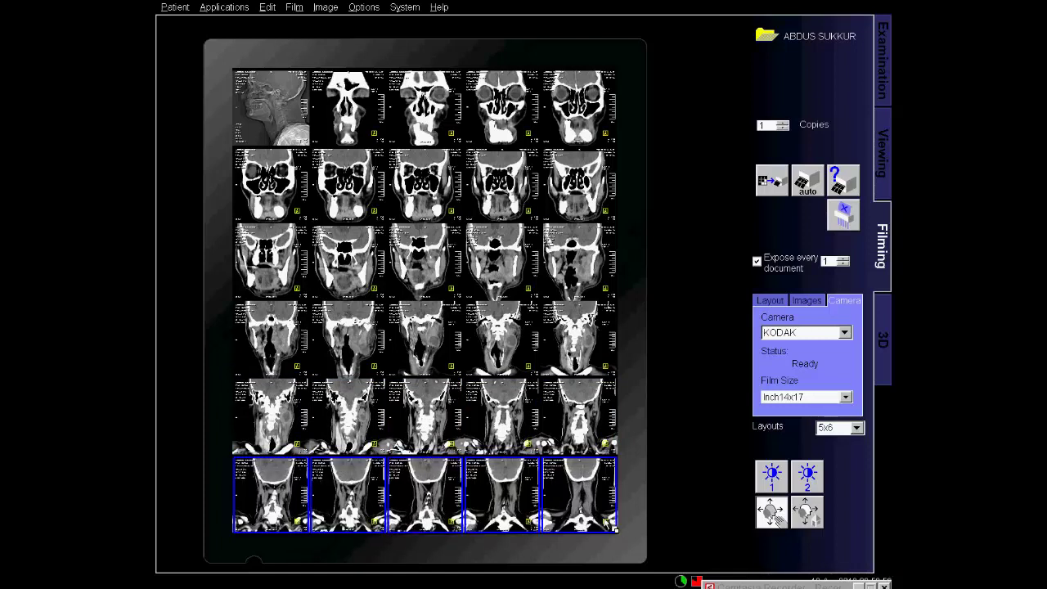
left_click(641, 498)
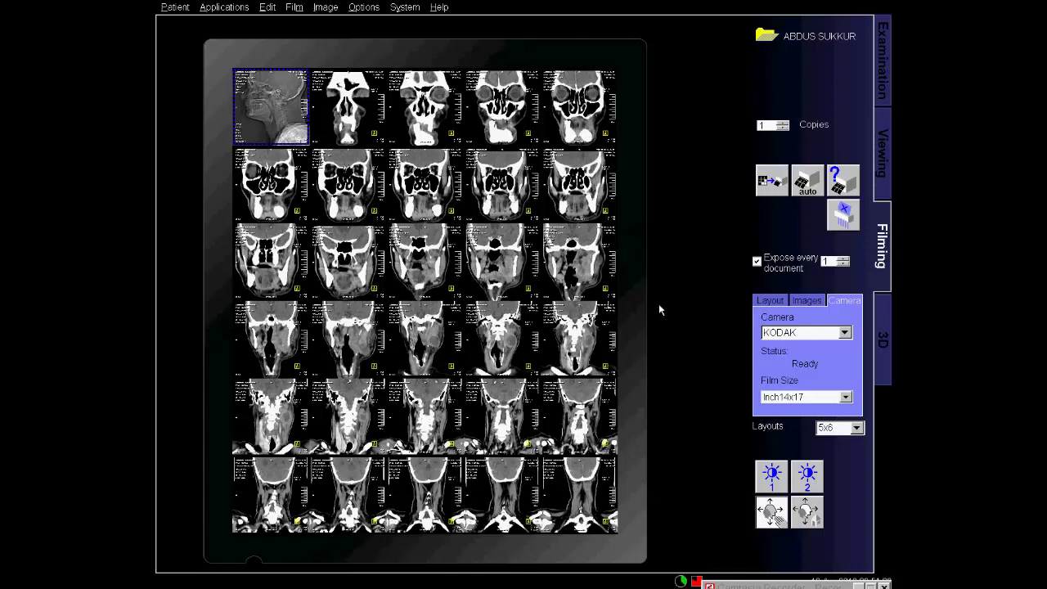
Expose the previous film sheet and load series 605 MPR Thick Range[3] into Viewing.
left_click(766, 186)
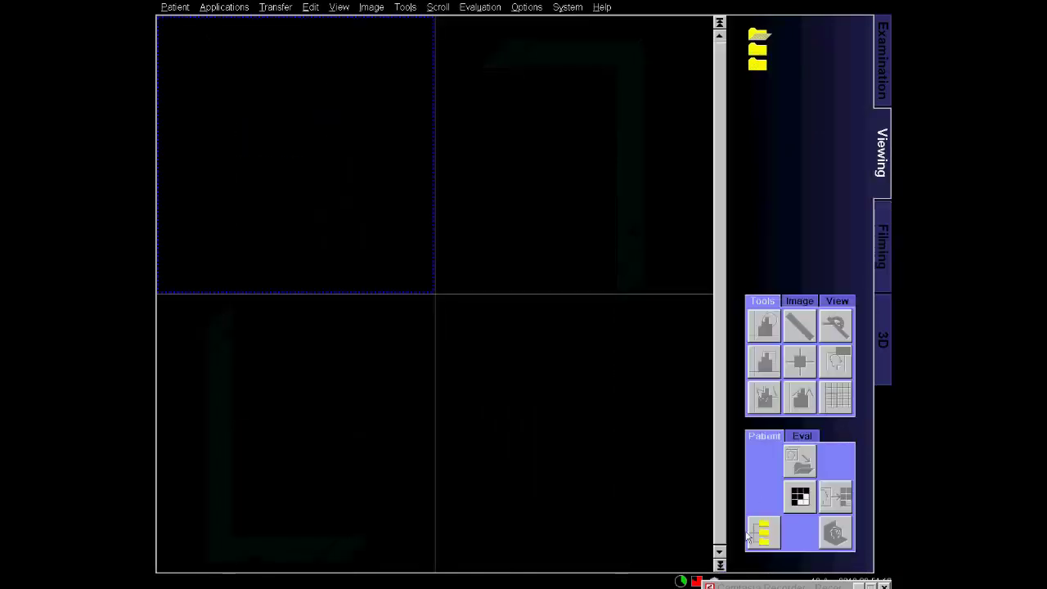
left_click(749, 534)
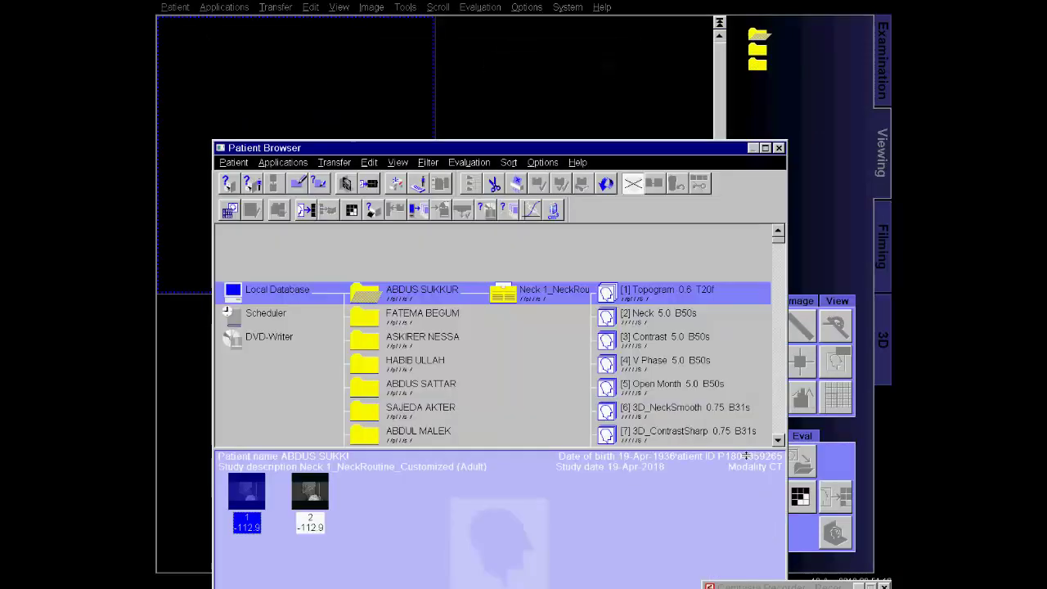
left_click(672, 409)
scroll(679, 399, "down", 10)
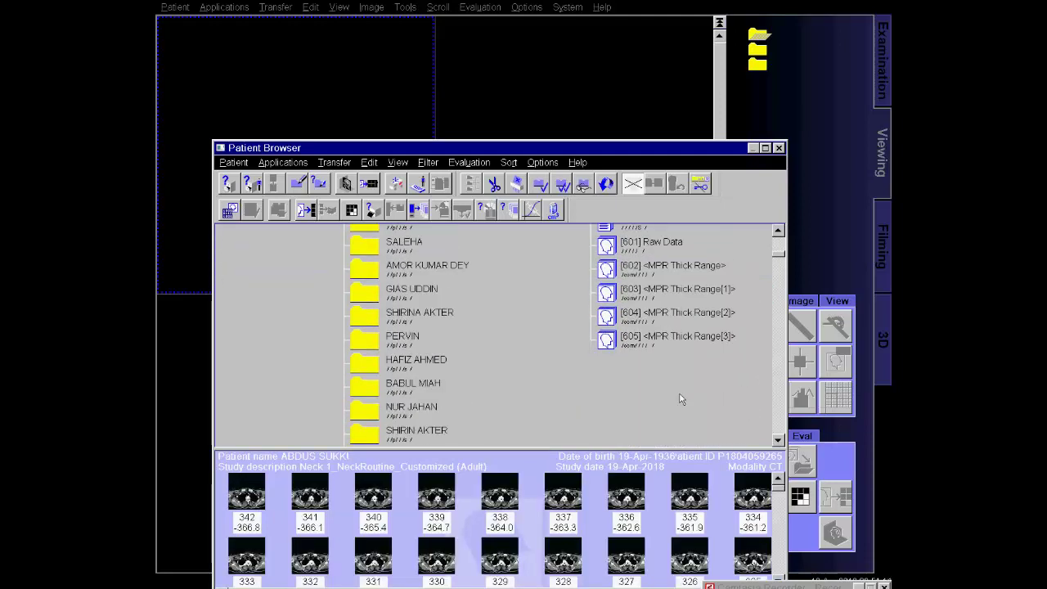
left_click(674, 342)
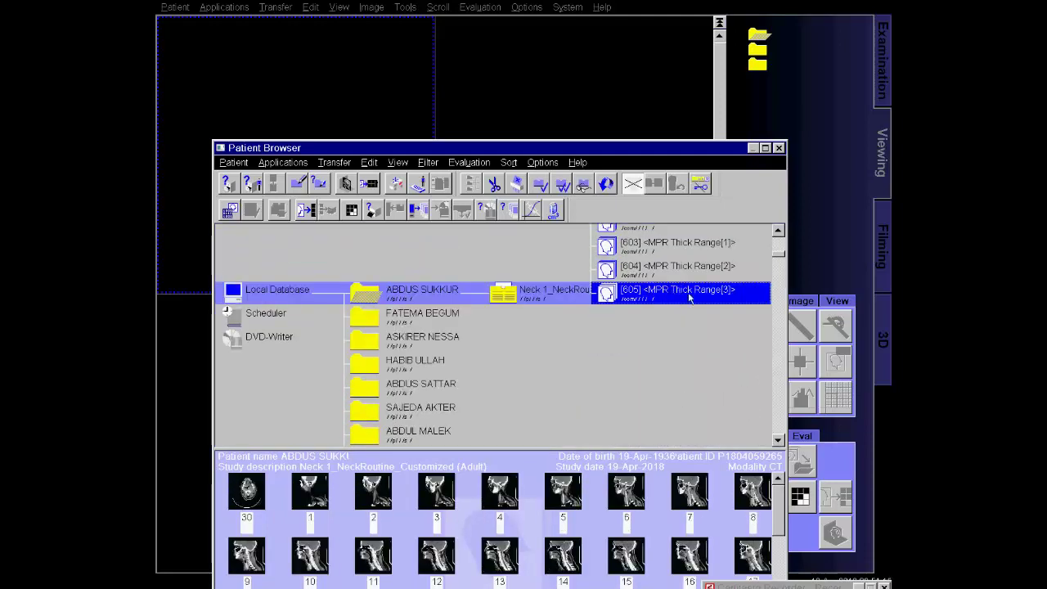
double_click(699, 294)
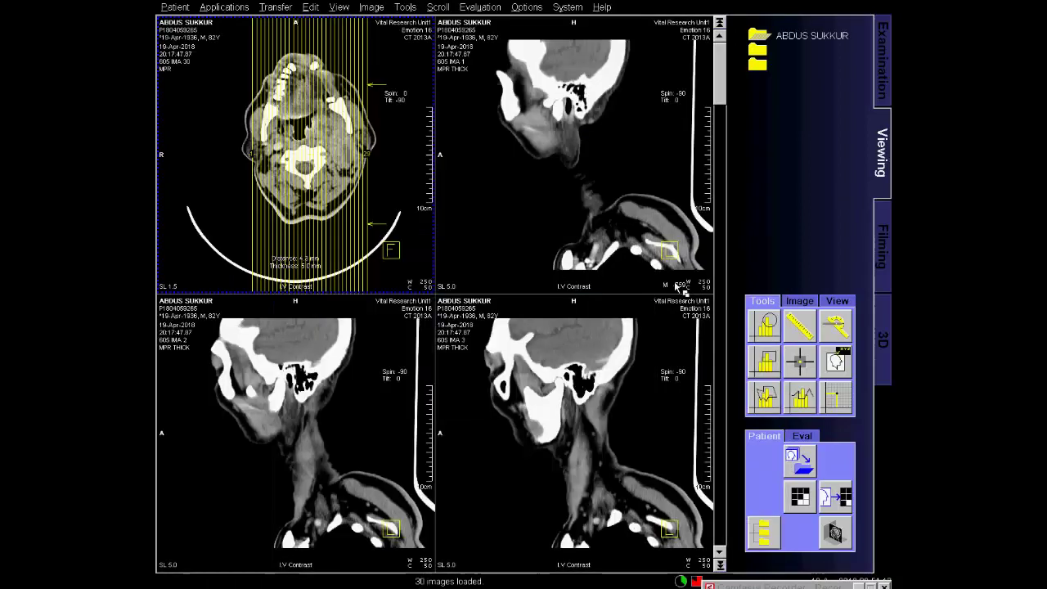
Select the entire MPR Thick Range[3] series and scroll through its 30 sagittal slices.
right_click(360, 181)
left_click(389, 186)
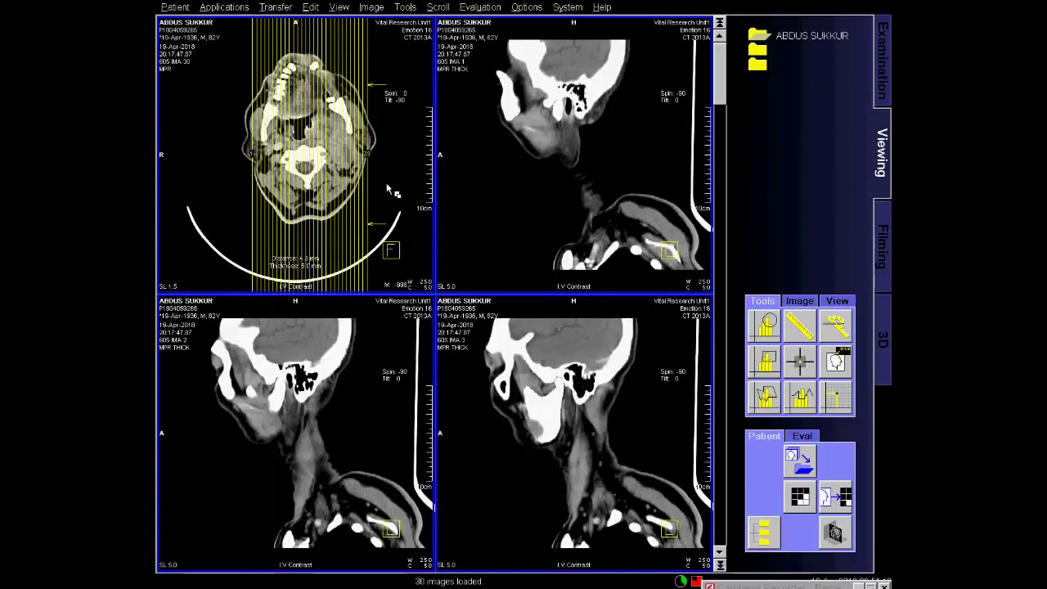
scroll(390, 190, "down", 2)
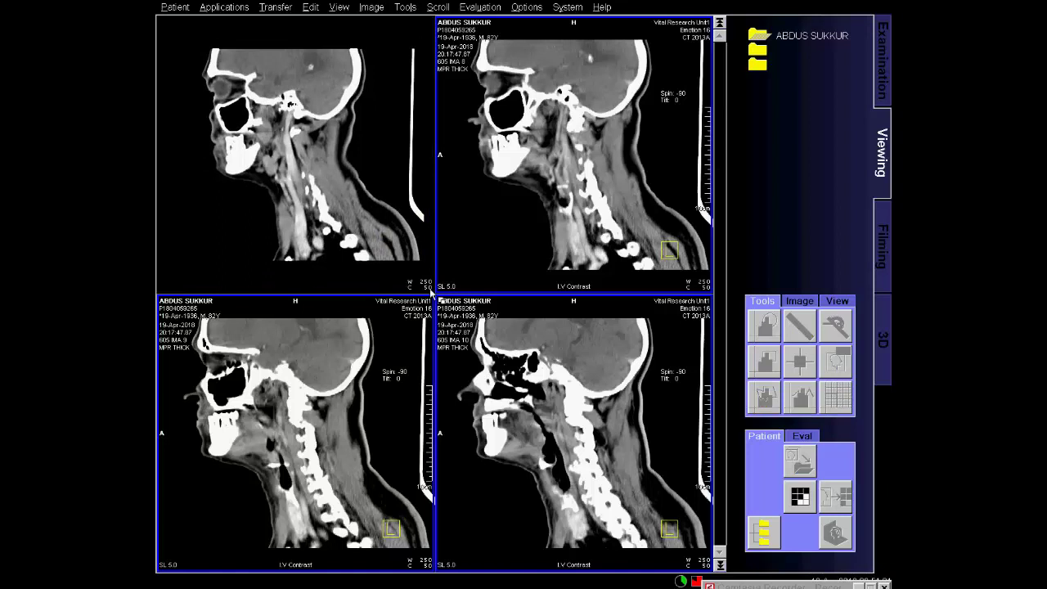
scroll(421, 267, "down", 7)
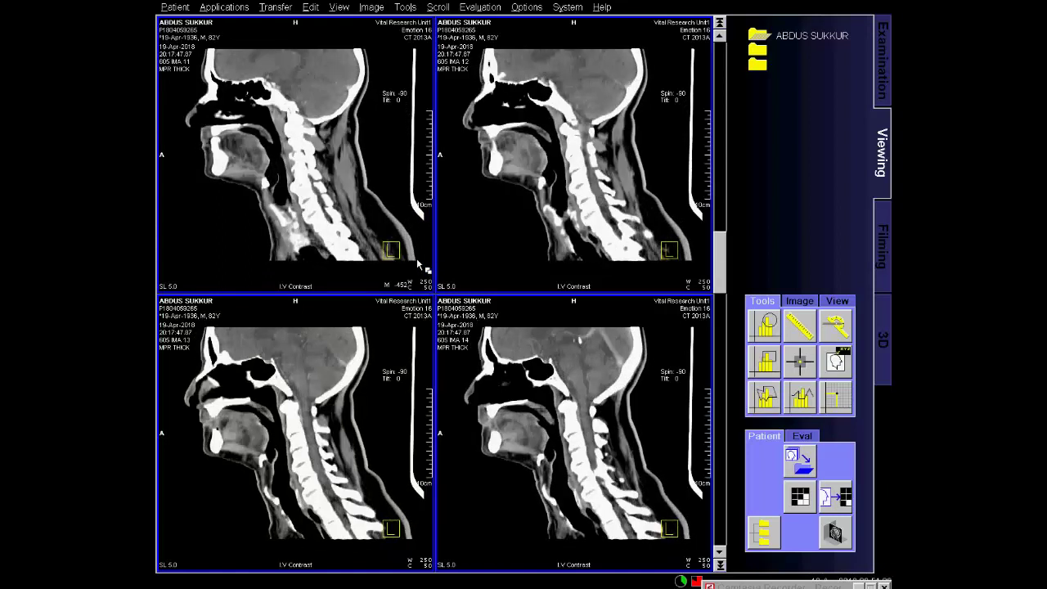
scroll(421, 267, "down", 6)
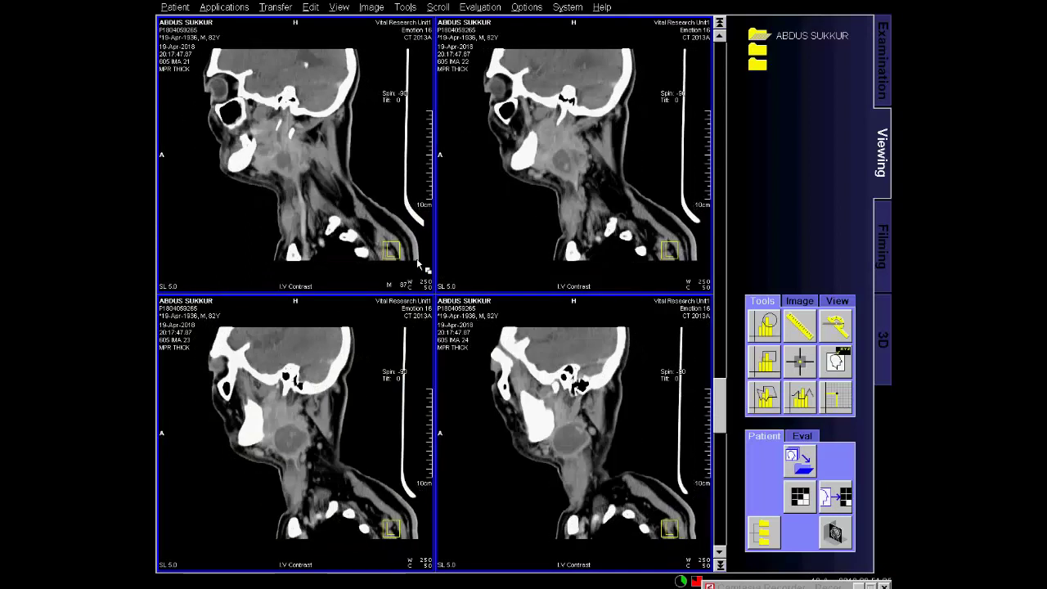
scroll(422, 267, "down", 3)
scroll(421, 266, "down", 2)
scroll(422, 267, "up", 6)
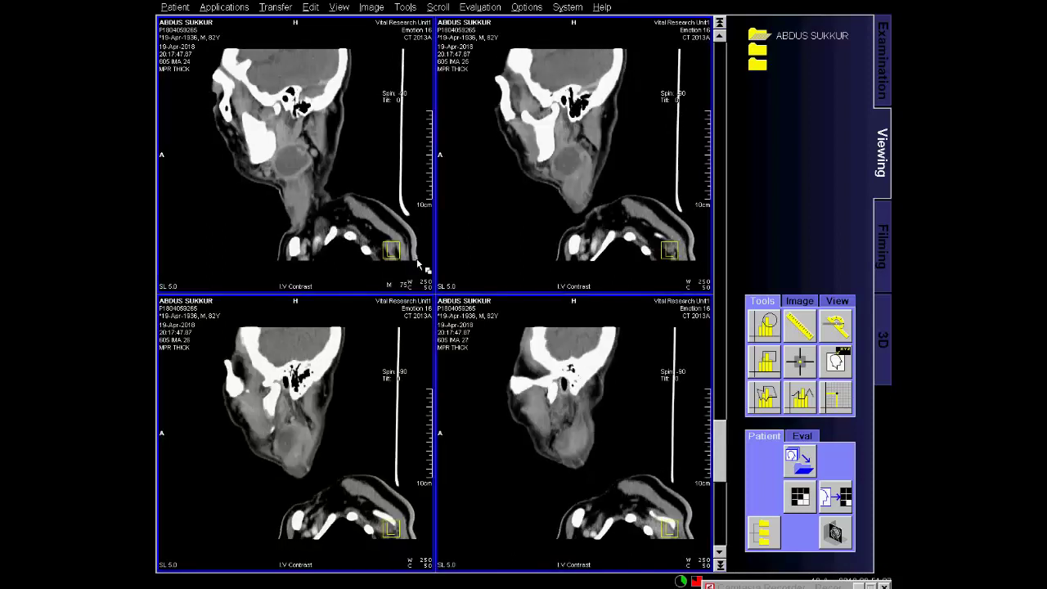
scroll(422, 267, "up", 7)
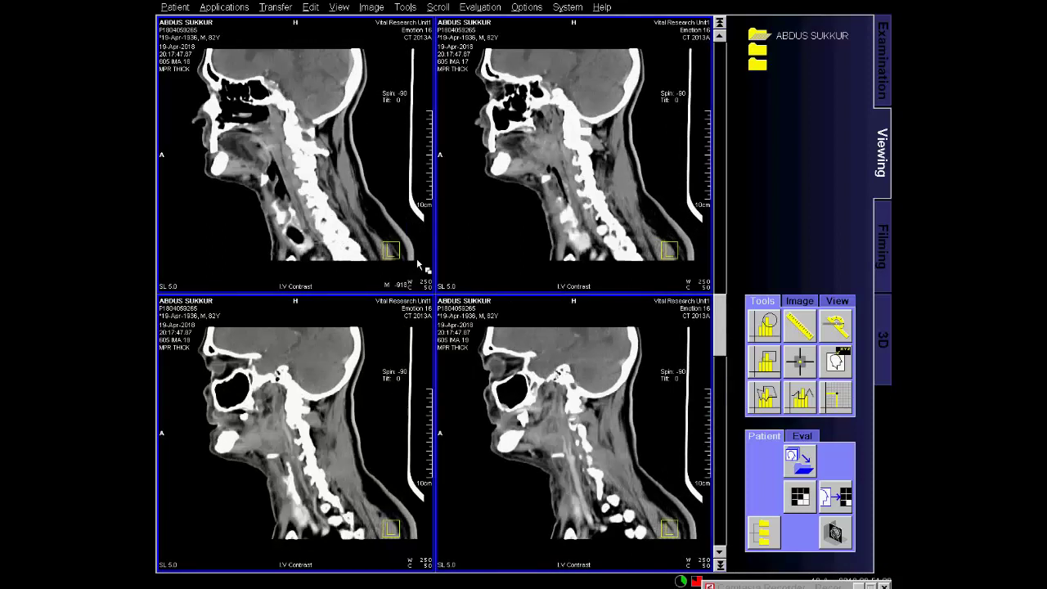
scroll(421, 267, "down", 3)
Give the sagittal film sheet a 5x6 layout and reopen the Patient Browser.
left_click(800, 463)
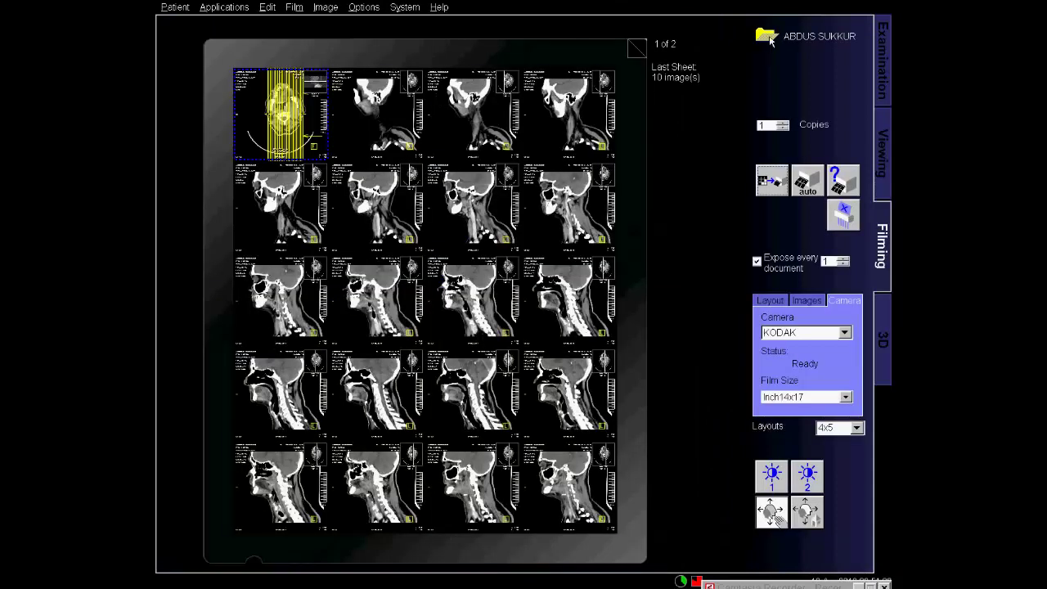
left_click(767, 38)
right_click(392, 211)
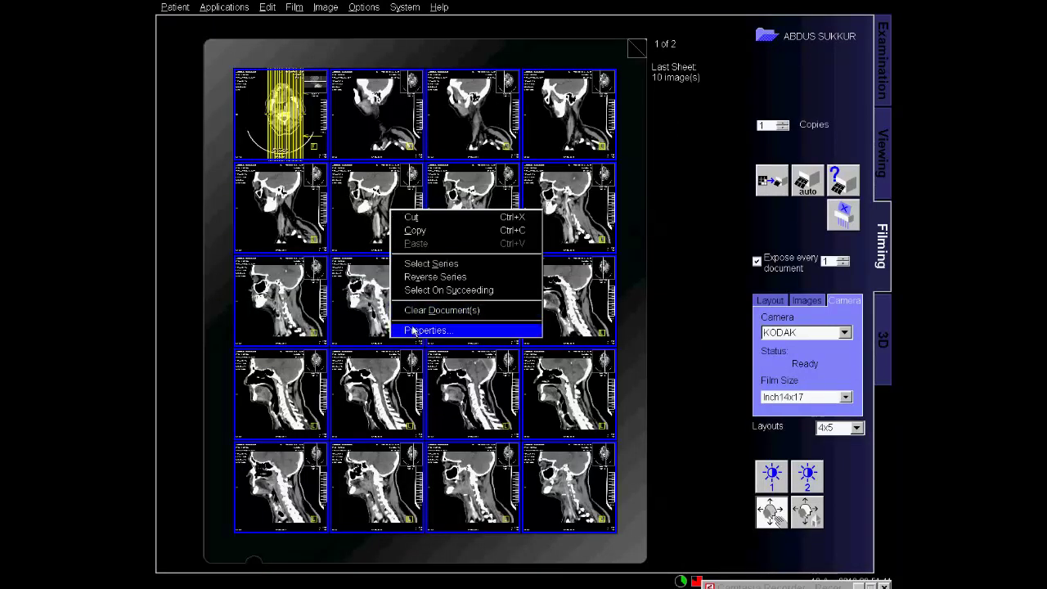
left_click(450, 331)
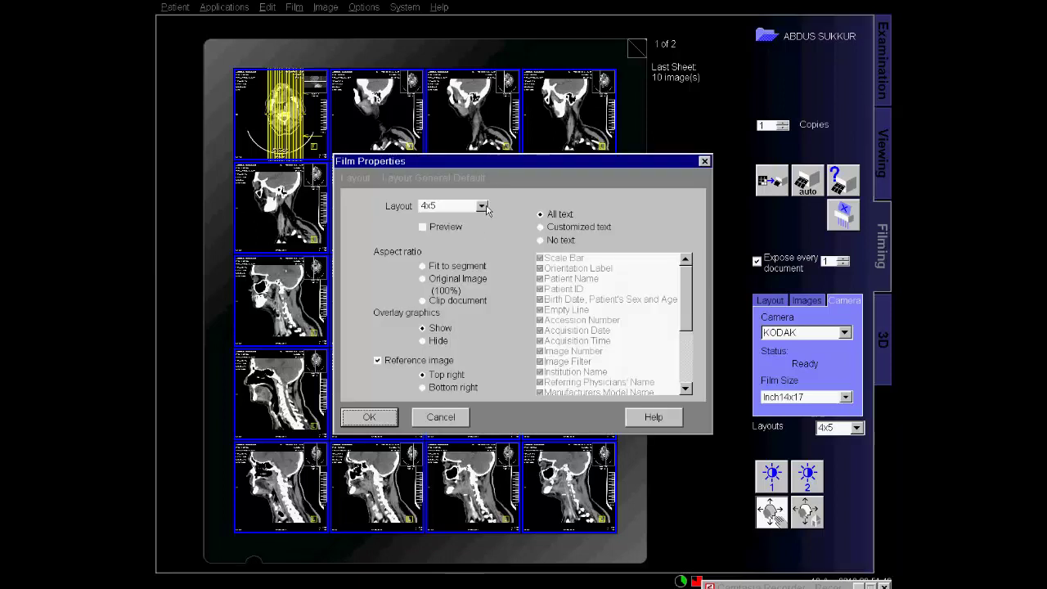
left_click(482, 206)
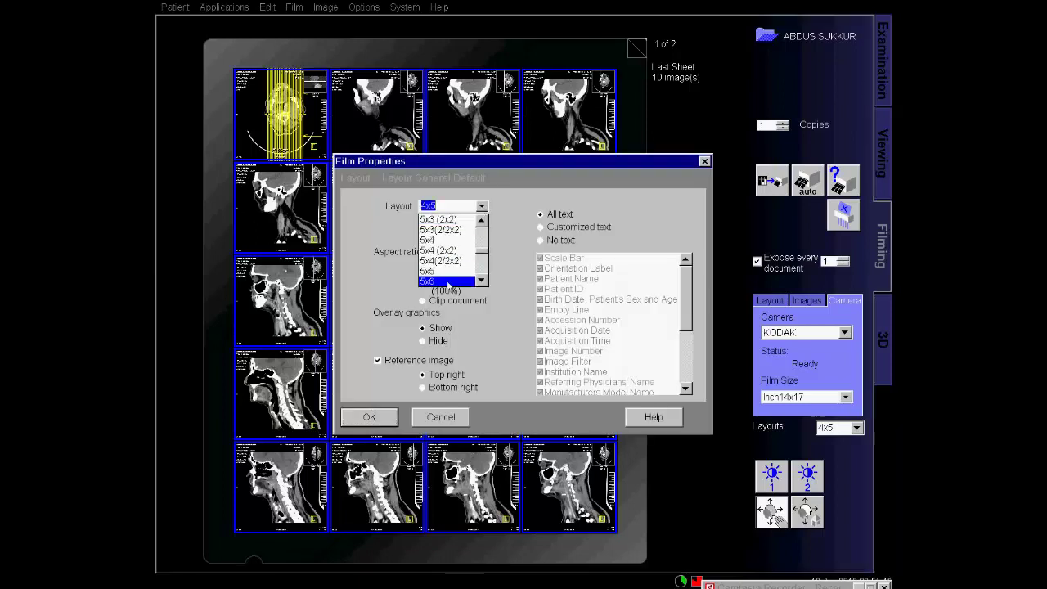
left_click(446, 278)
left_click(378, 415)
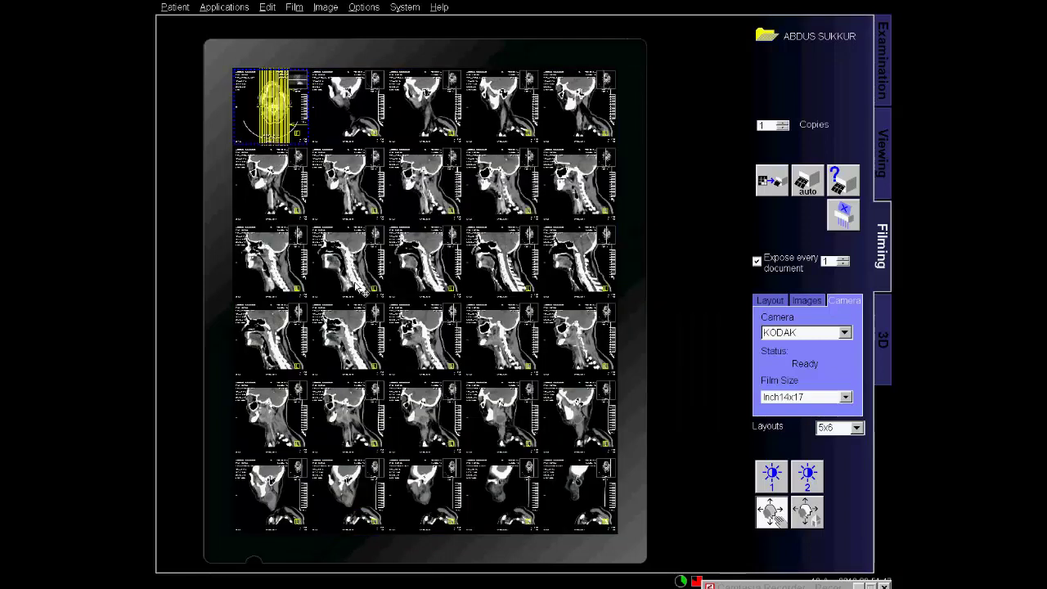
key("ctrl+b")
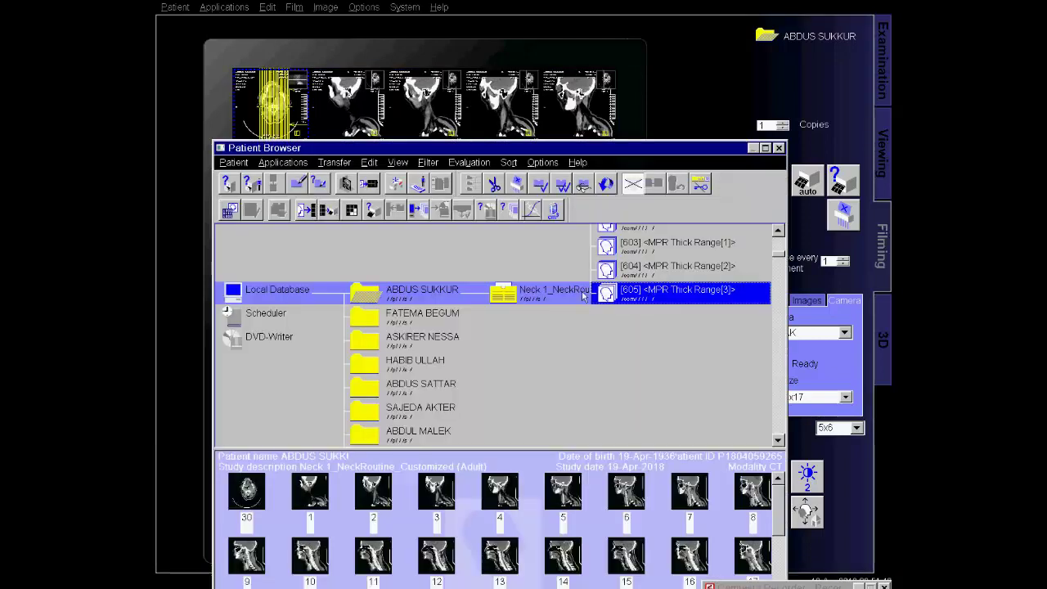
Put the topogram in the first film cell and switch off the film's Reference image.
left_click(577, 299)
left_click_drag(646, 291, 276, 108)
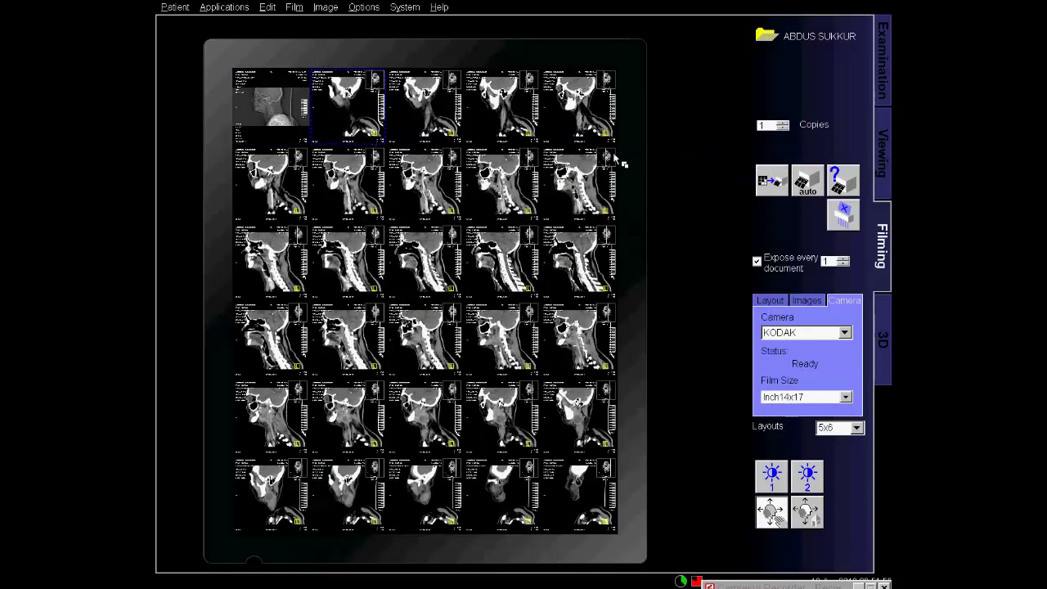
key("ctrl+a")
right_click(380, 203)
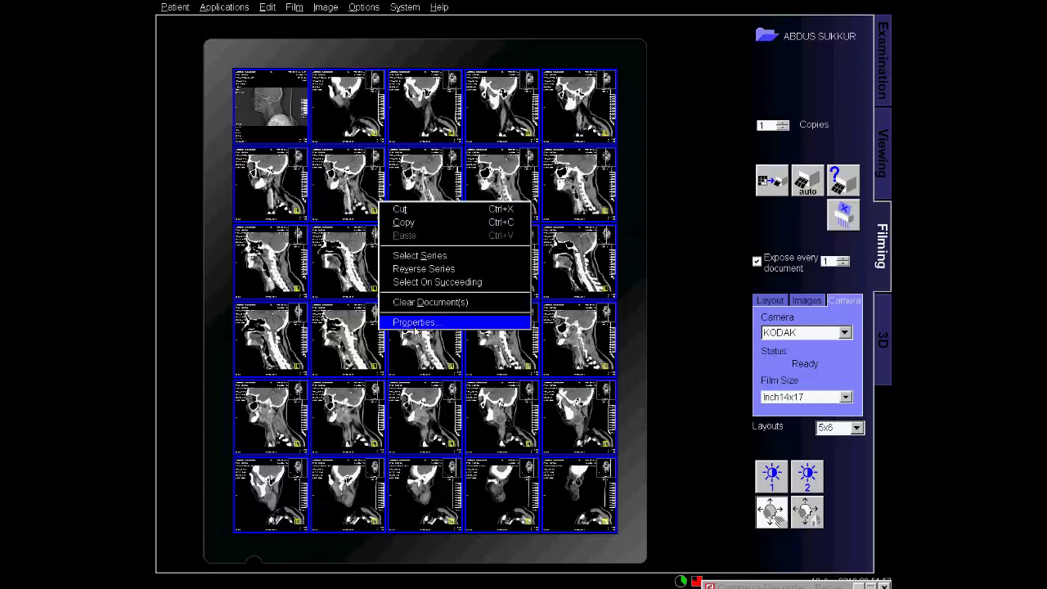
left_click(449, 324)
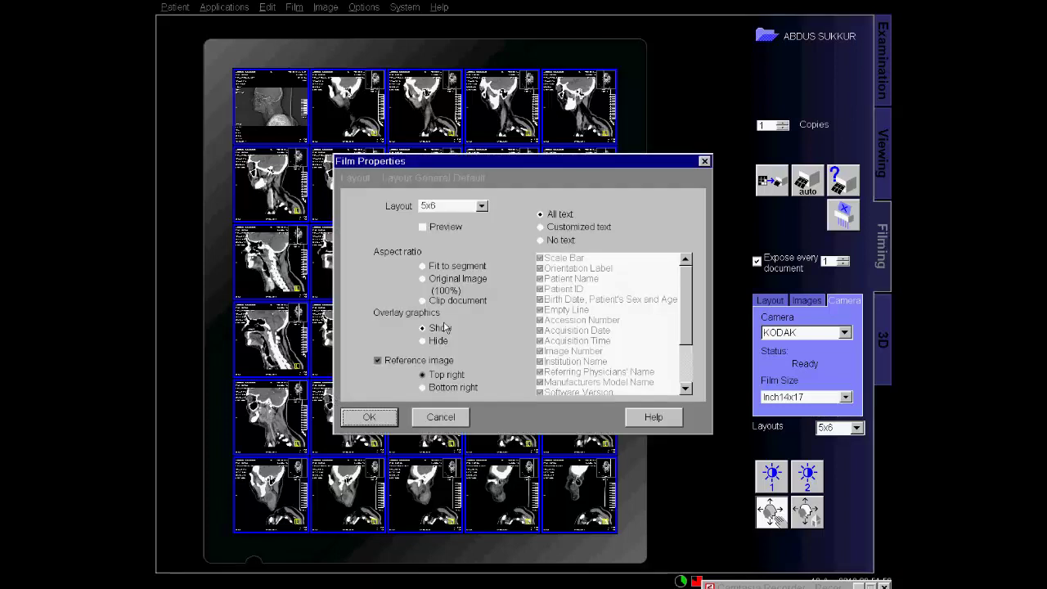
left_click(378, 361)
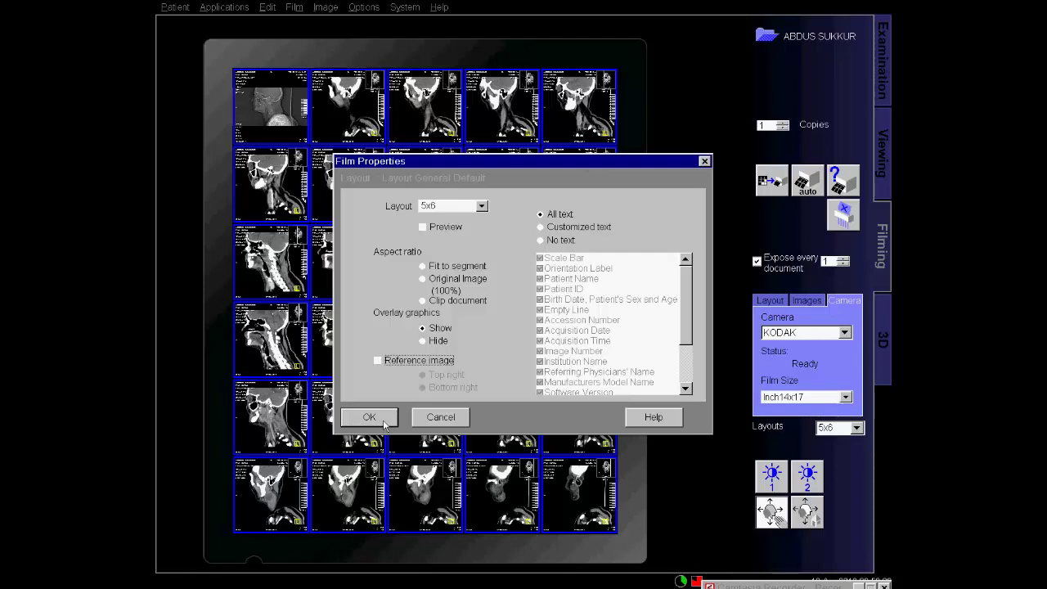
left_click(369, 418)
left_click(291, 132)
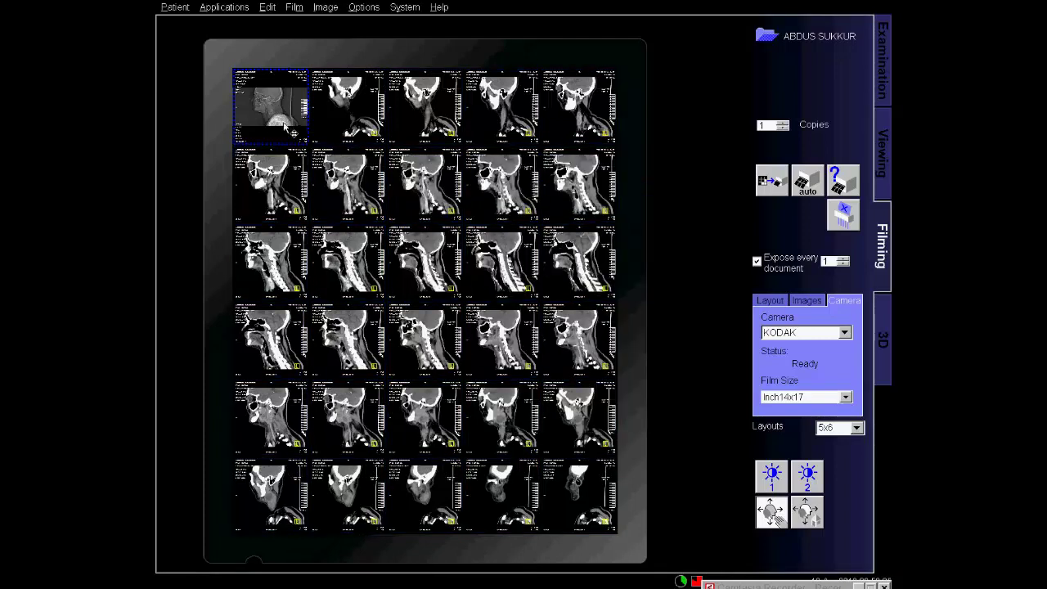
Select the top-row slices, then the second row, and adjust the second row's windowing.
left_click(361, 135)
left_click(573, 133, "shift")
left_click(452, 135, "ctrl")
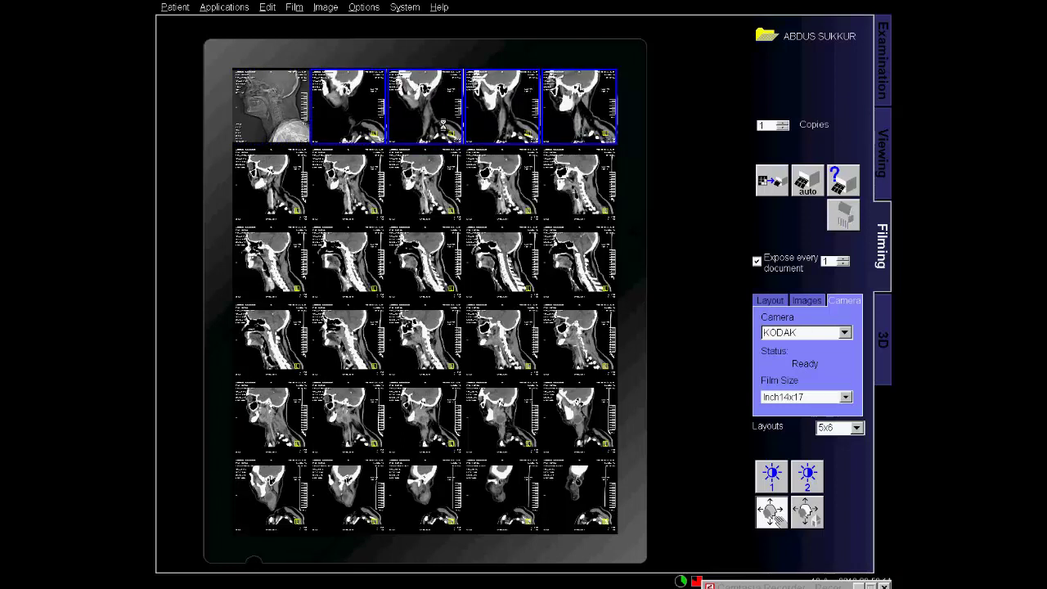
left_click(266, 200)
left_click(595, 215, "shift")
left_click(506, 214, "ctrl")
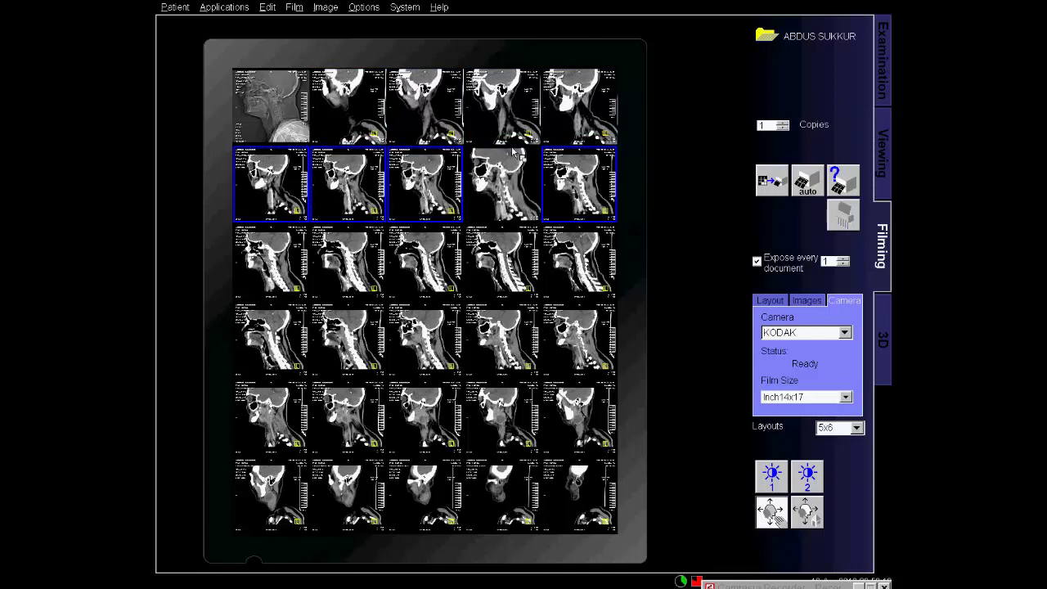
left_click(515, 194, "ctrl")
left_click(500, 220, "ctrl")
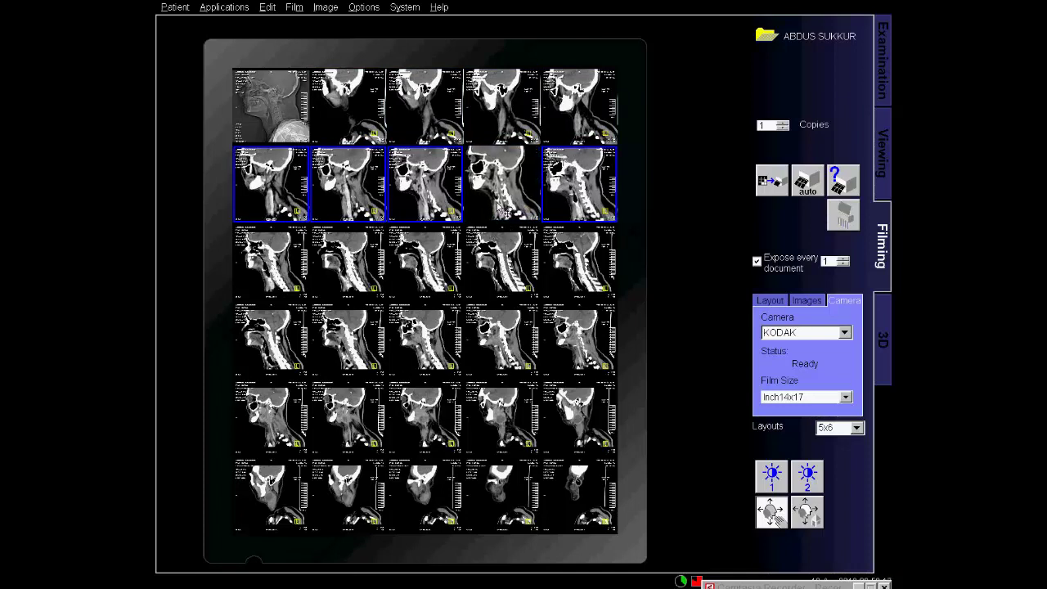
left_click(501, 211, "ctrl")
Select rows 3, 4 and 5 in turn, brightening the windowing of rows 3 and 4.
left_click(278, 276)
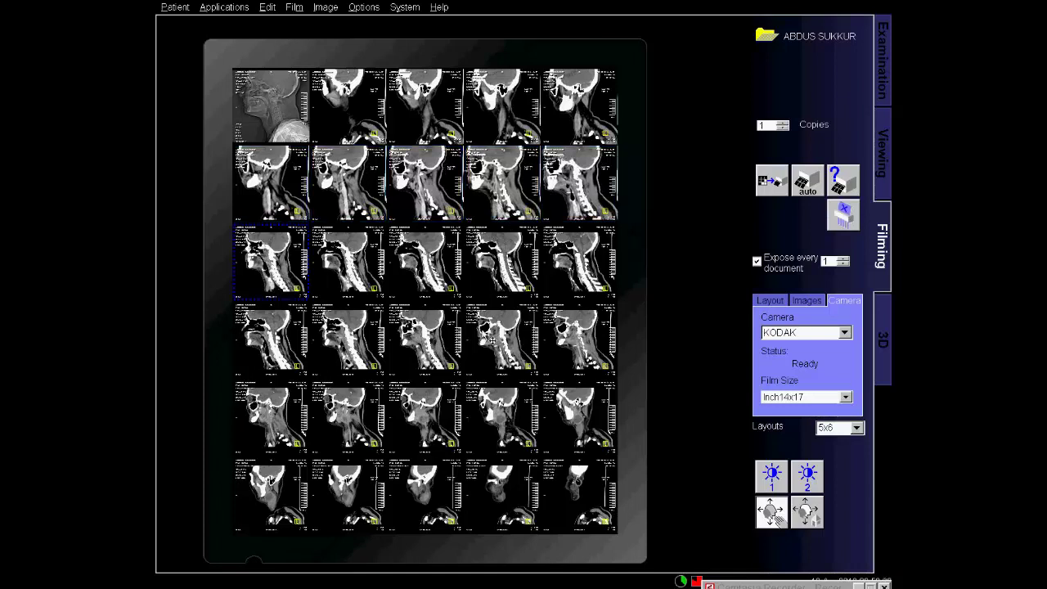
left_click(581, 293, "shift")
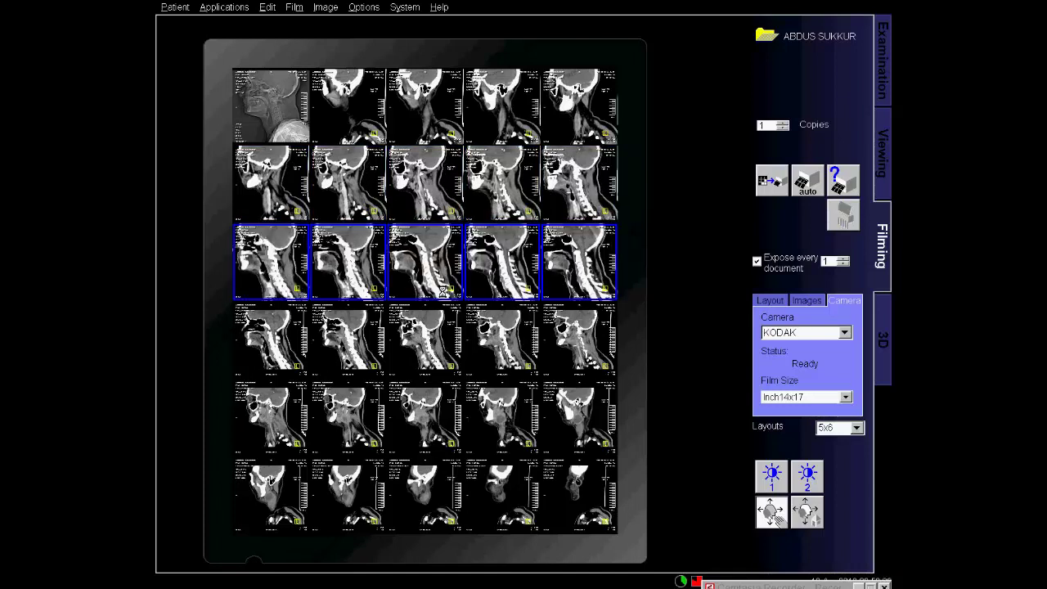
left_click(365, 274, "ctrl")
left_click(367, 273, "ctrl")
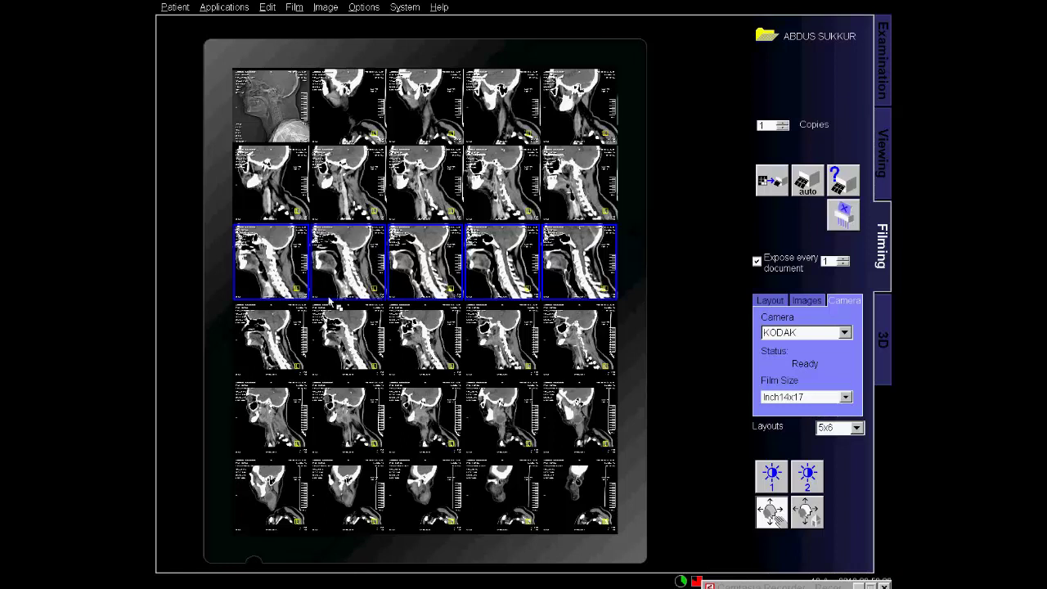
left_click_drag(278, 360, 606, 357)
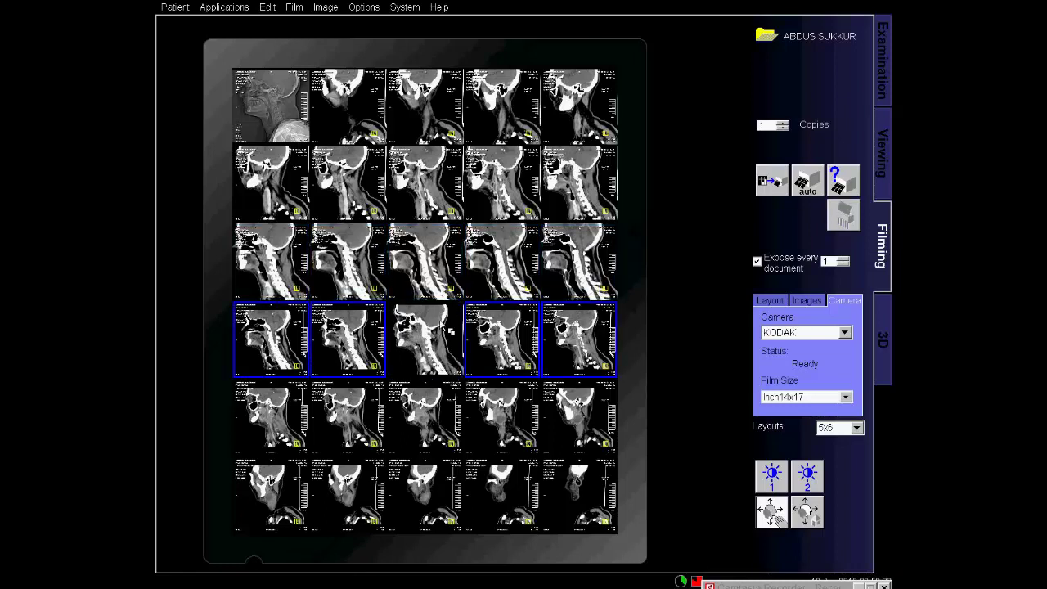
left_click(296, 432)
left_click_drag(538, 448, 536, 450)
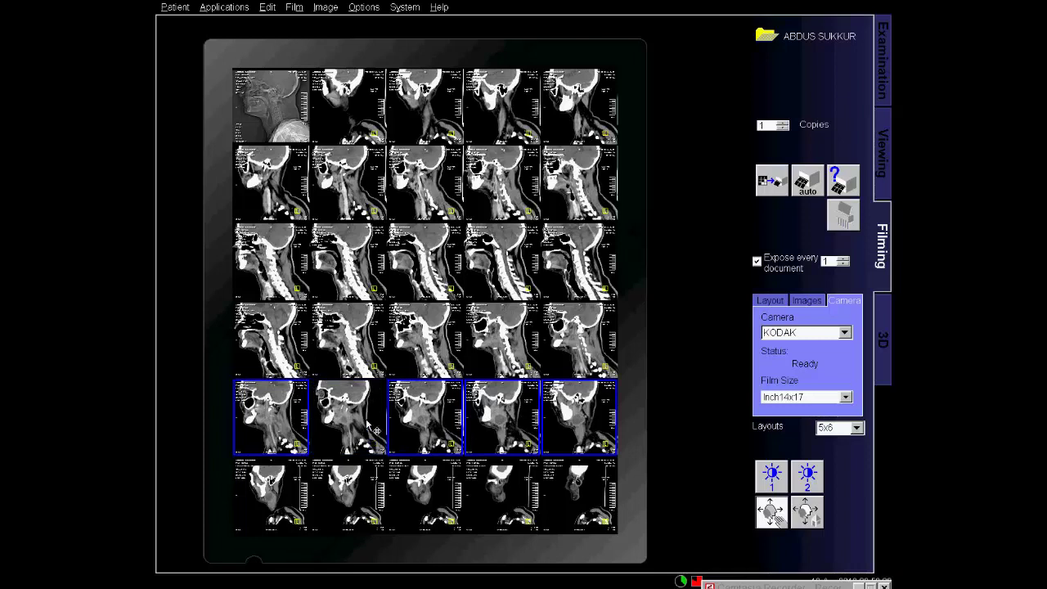
Brighten the windowing of the bottom-row slices, fine-tuning the last ones individually.
left_click(292, 489)
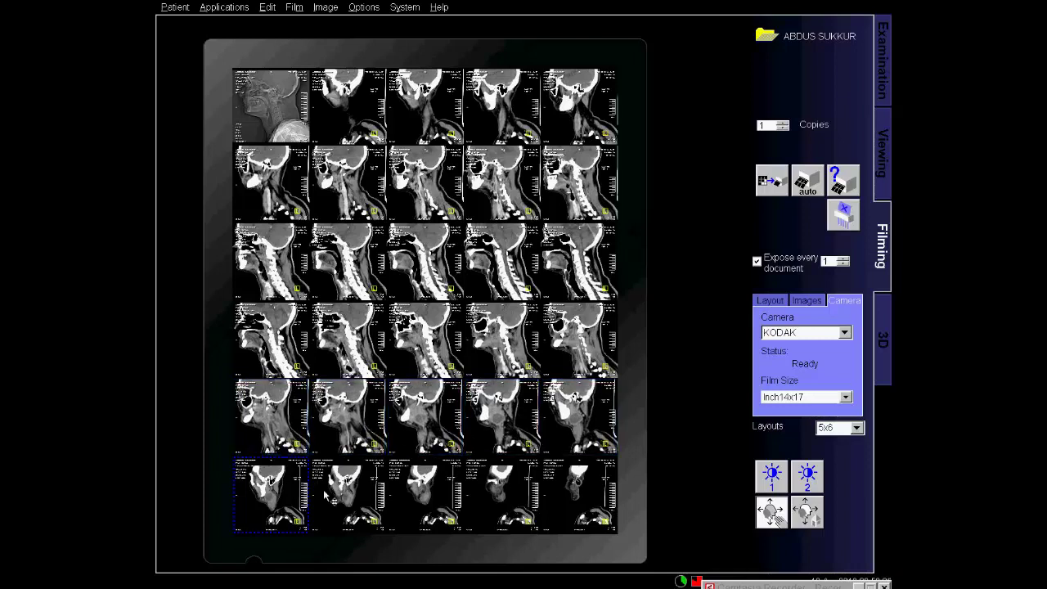
left_click(584, 503, "shift")
left_click_drag(312, 530, 331, 514)
left_click(378, 517)
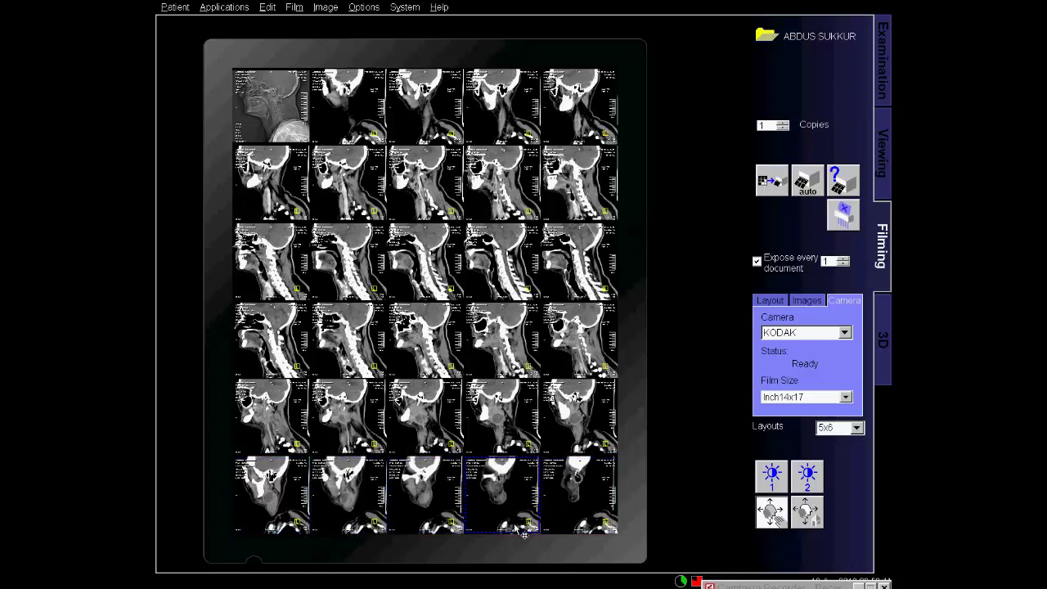
left_click_drag(602, 514, 591, 512)
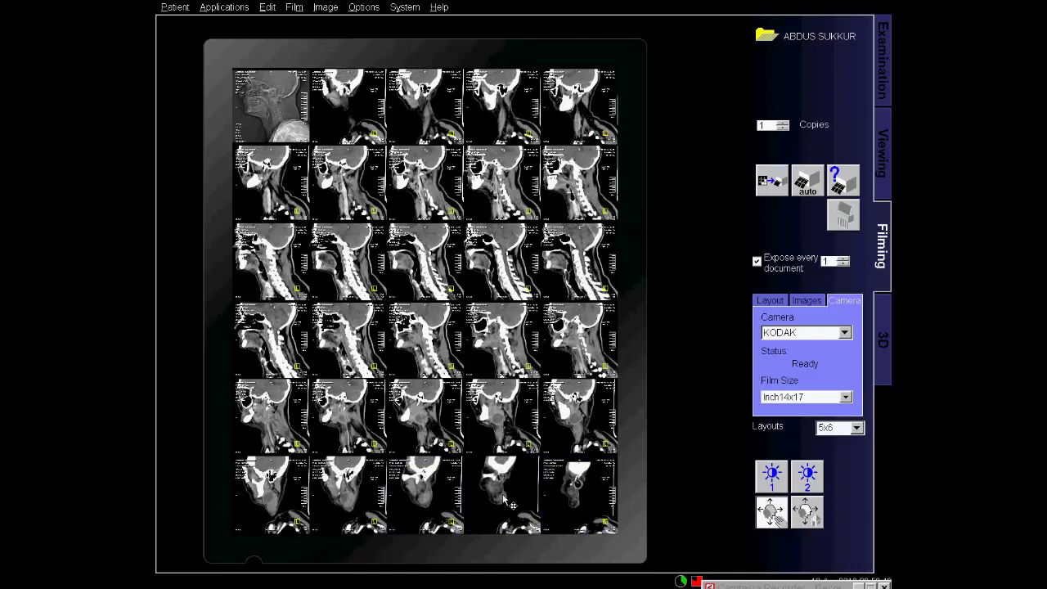
left_click_drag(511, 503, 501, 493)
left_click(581, 494)
Step each of the five row-2 cells to a new slice position with the mouse wheel.
key("Home")
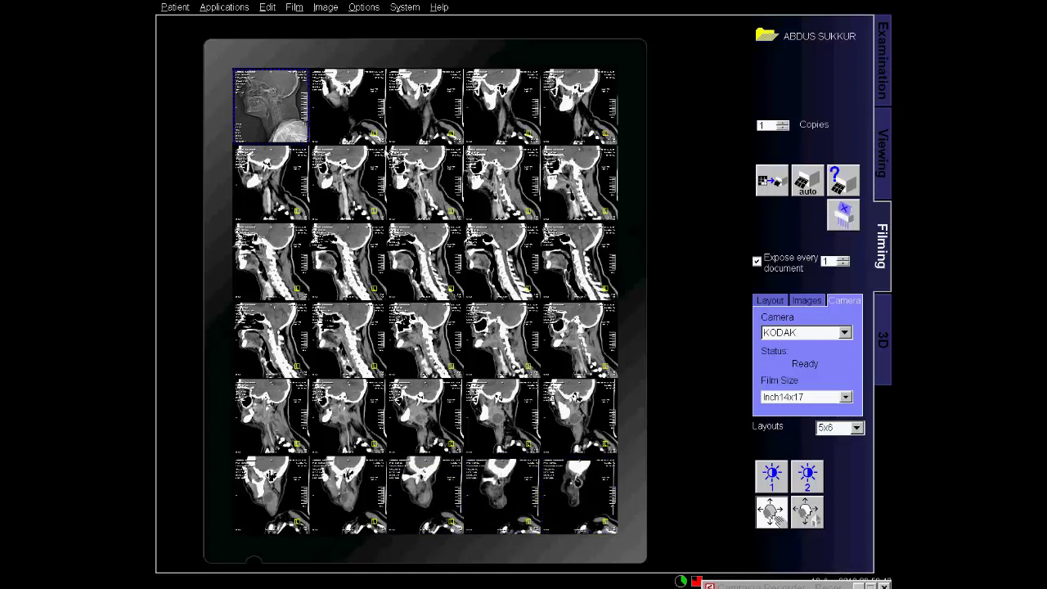
left_click_drag(280, 208, 298, 215)
left_click(285, 216)
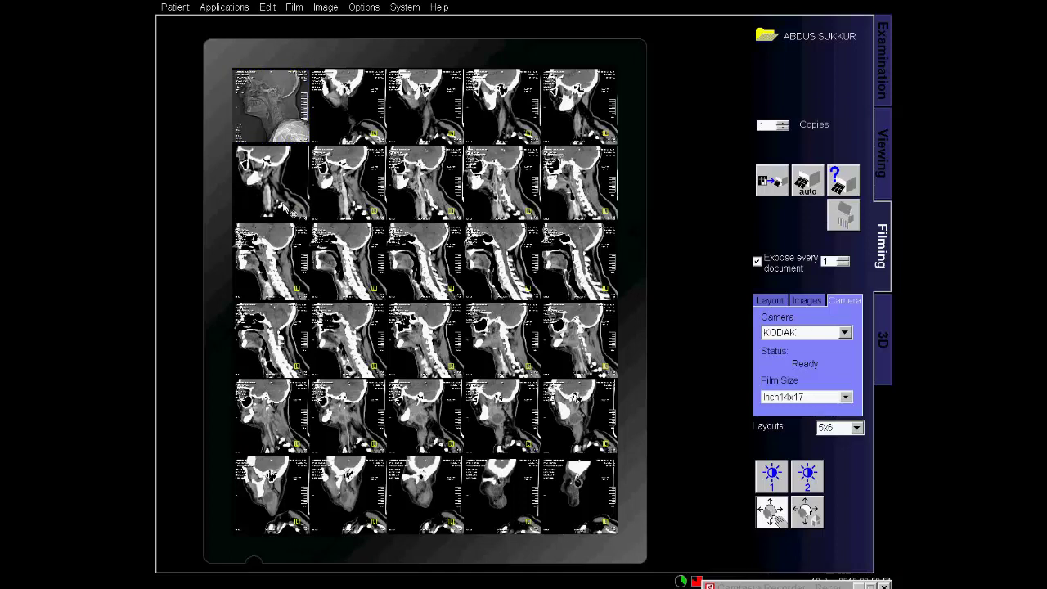
scroll(296, 200, "down", 4)
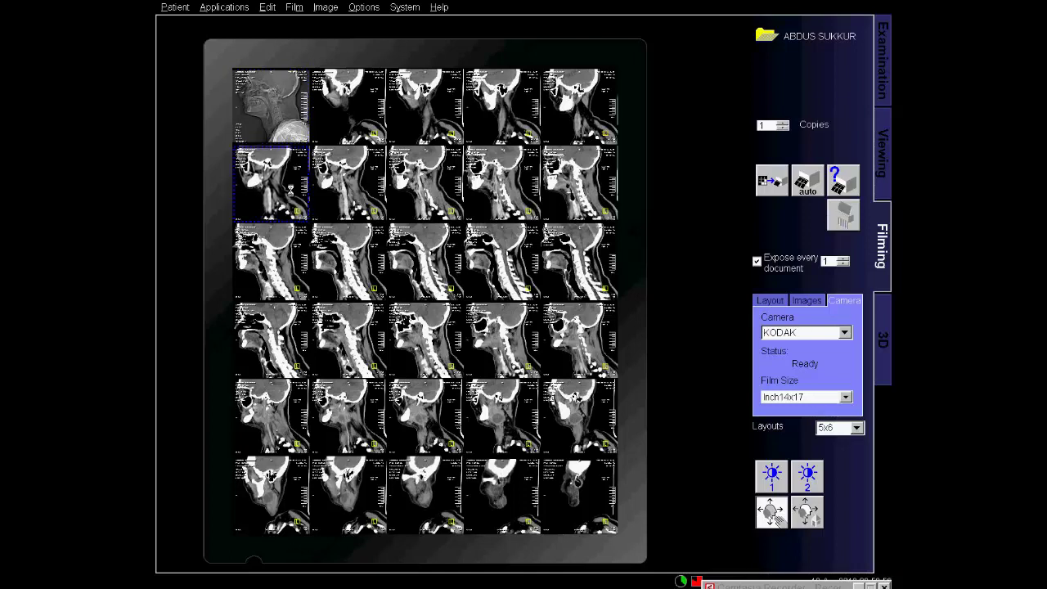
left_click(372, 214)
scroll(372, 214, "down", 4)
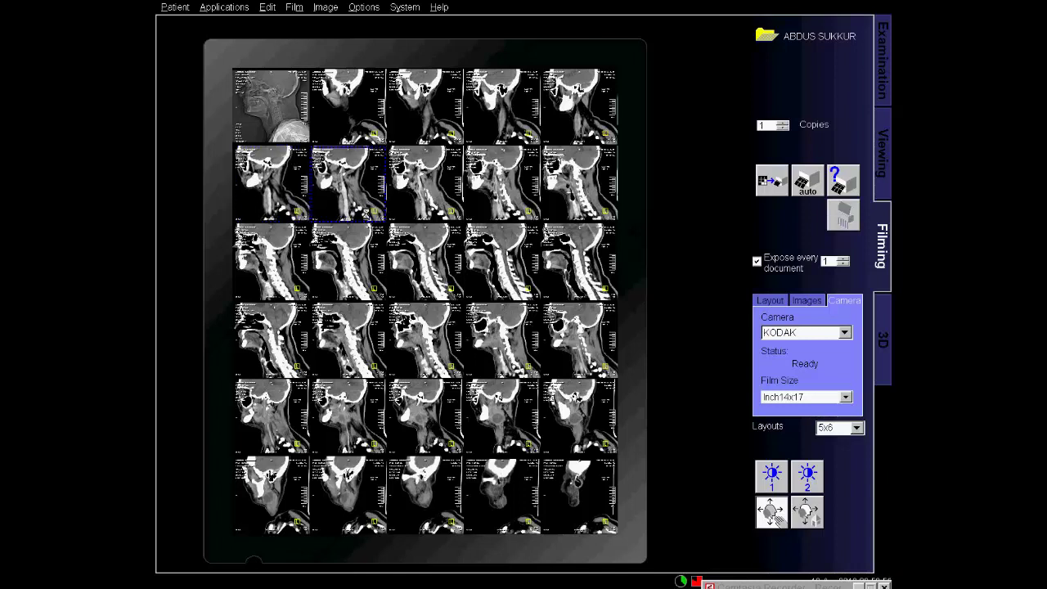
left_click(434, 206)
scroll(438, 201, "down", 3)
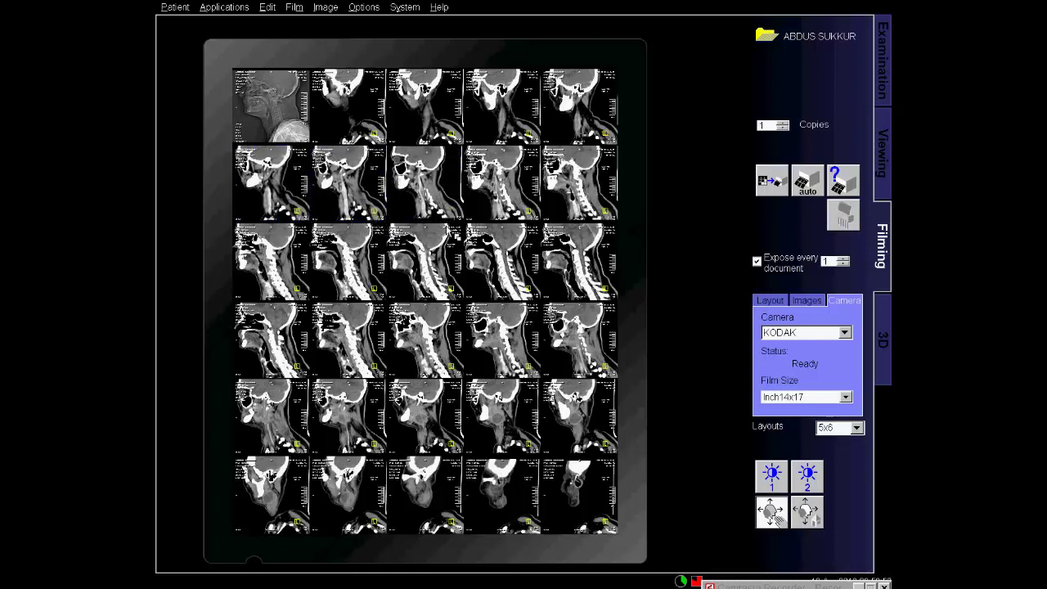
scroll(450, 217, "down", 2)
left_click(507, 216)
scroll(508, 218, "down", 3)
left_click(591, 219)
scroll(596, 221, "down", 3)
scroll(585, 219, "down", 2)
left_click(286, 291)
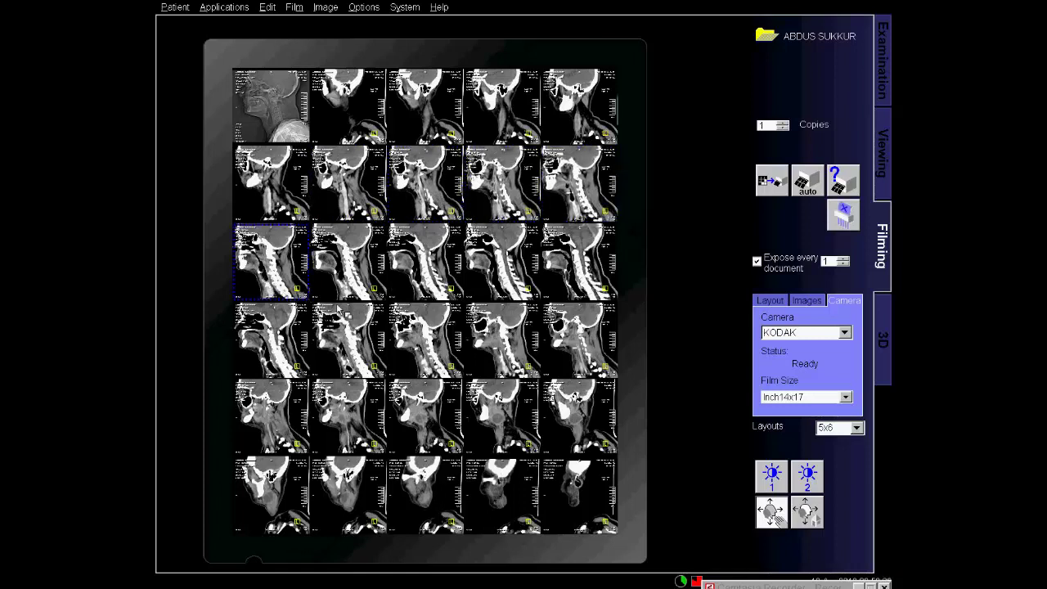